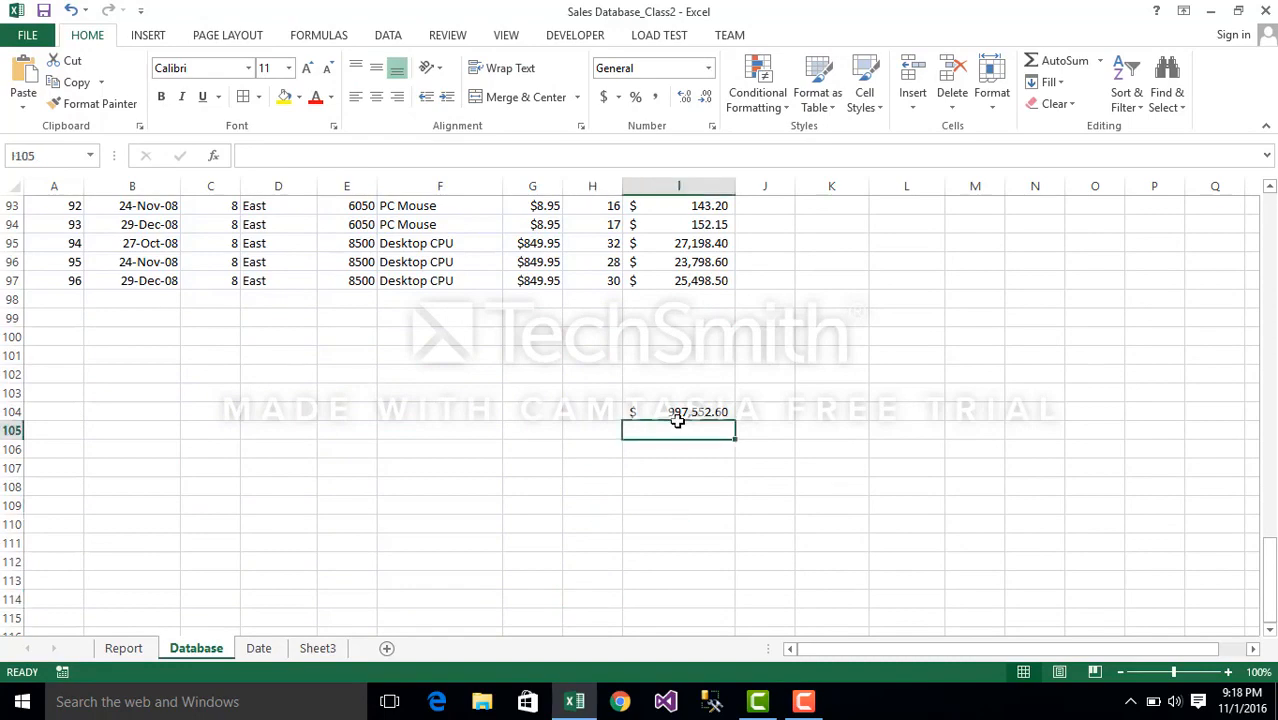
Delete the grand total in cell I104 below the Total column on the Database sheet.
click(680, 414)
key(BackSpace)
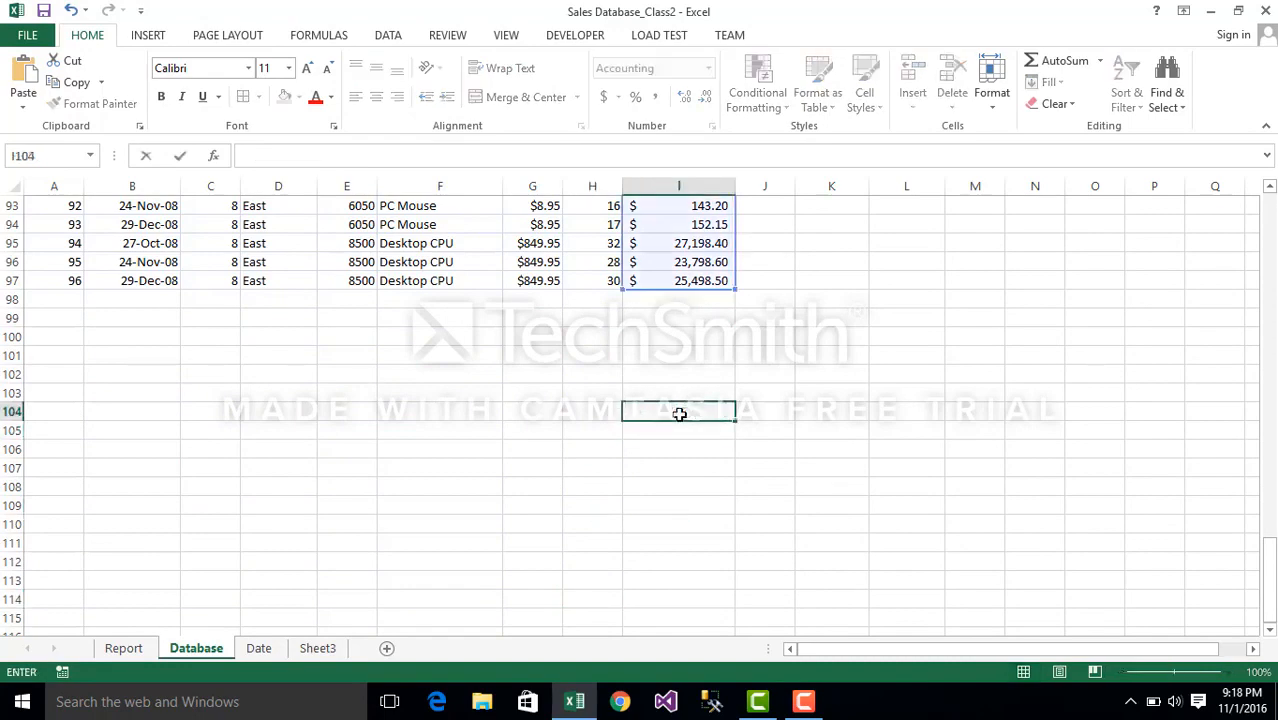
click(842, 393)
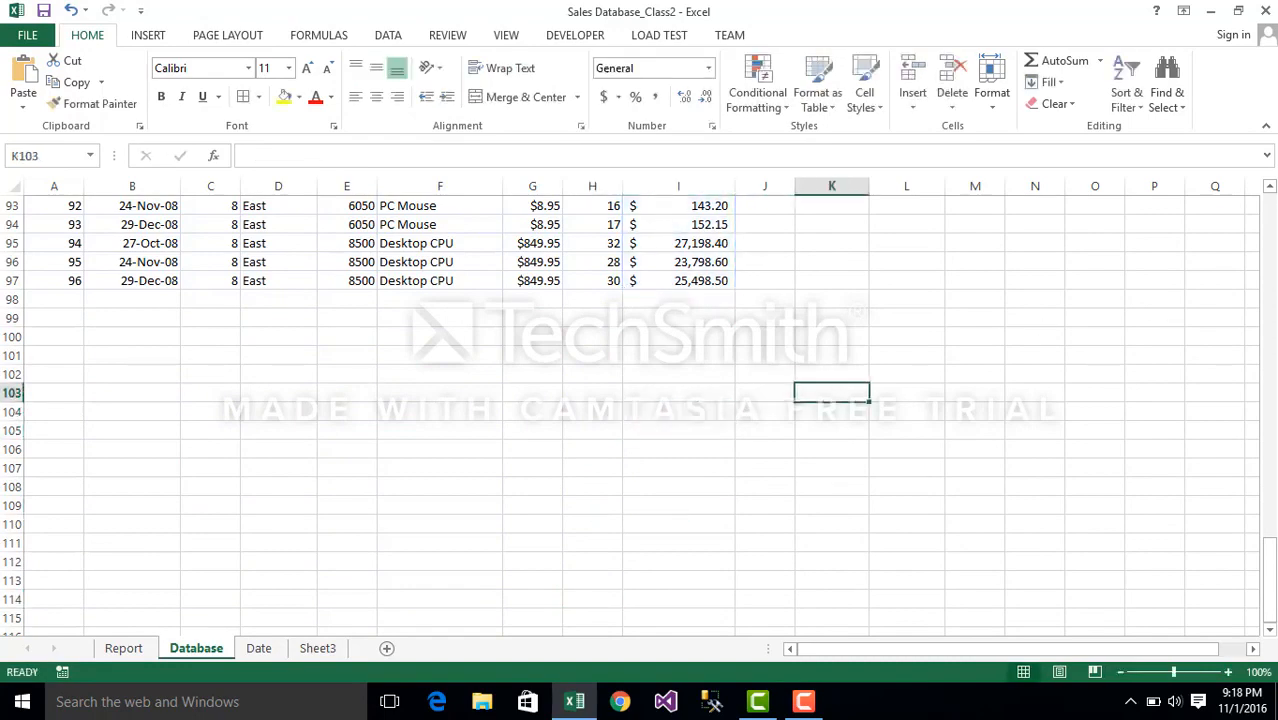
Go back to the start of the sales data and check the formatting of the Total header cell.
scroll(1265, 265, up, 15)
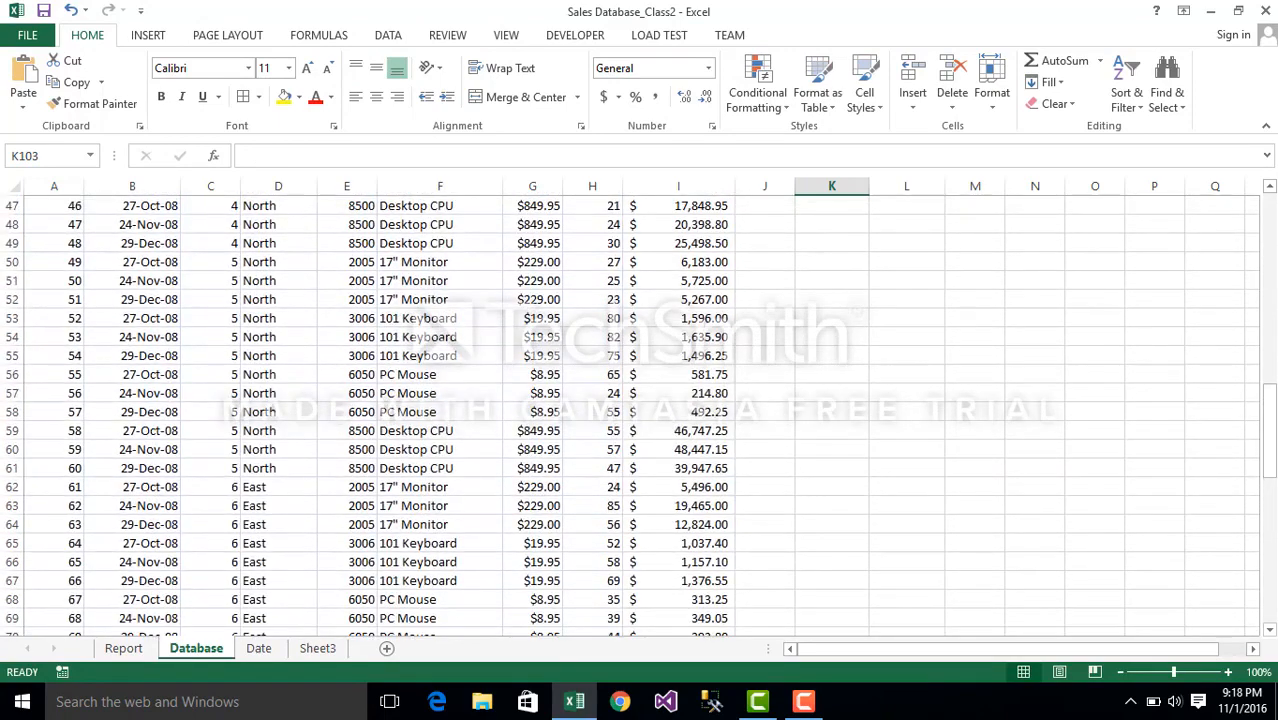
scroll(1275, 230, up, 15)
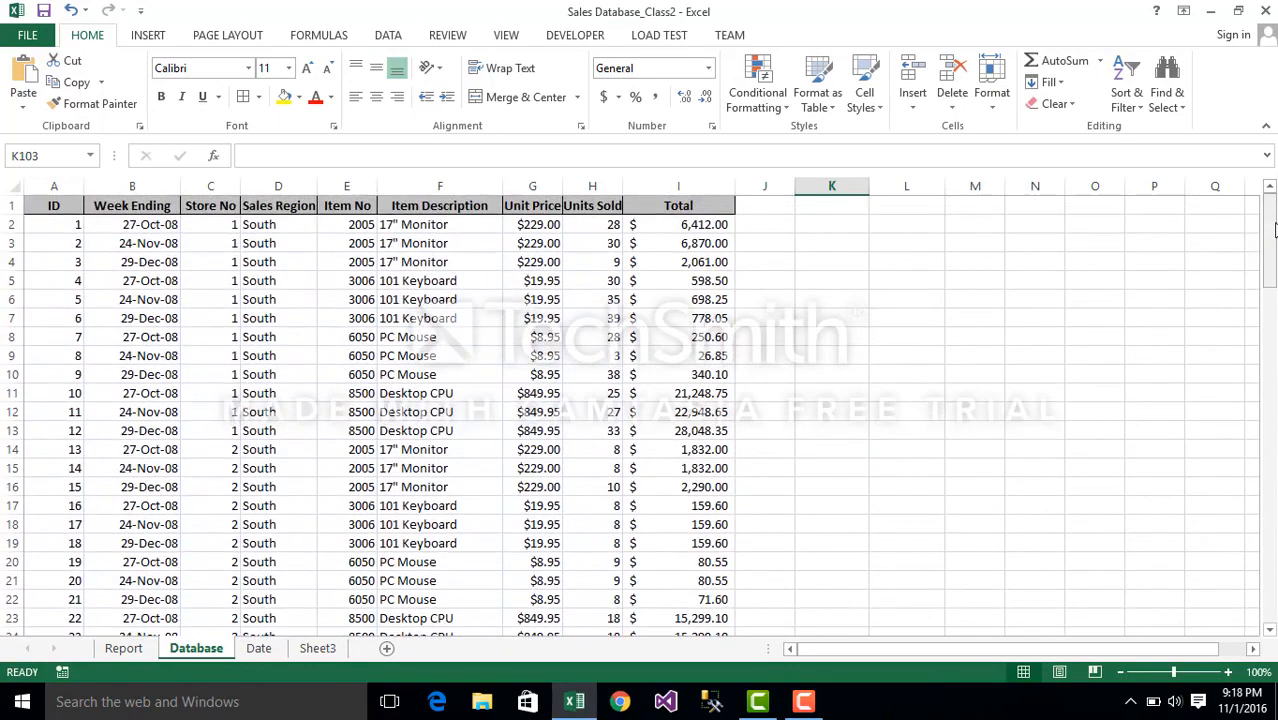
click(645, 205)
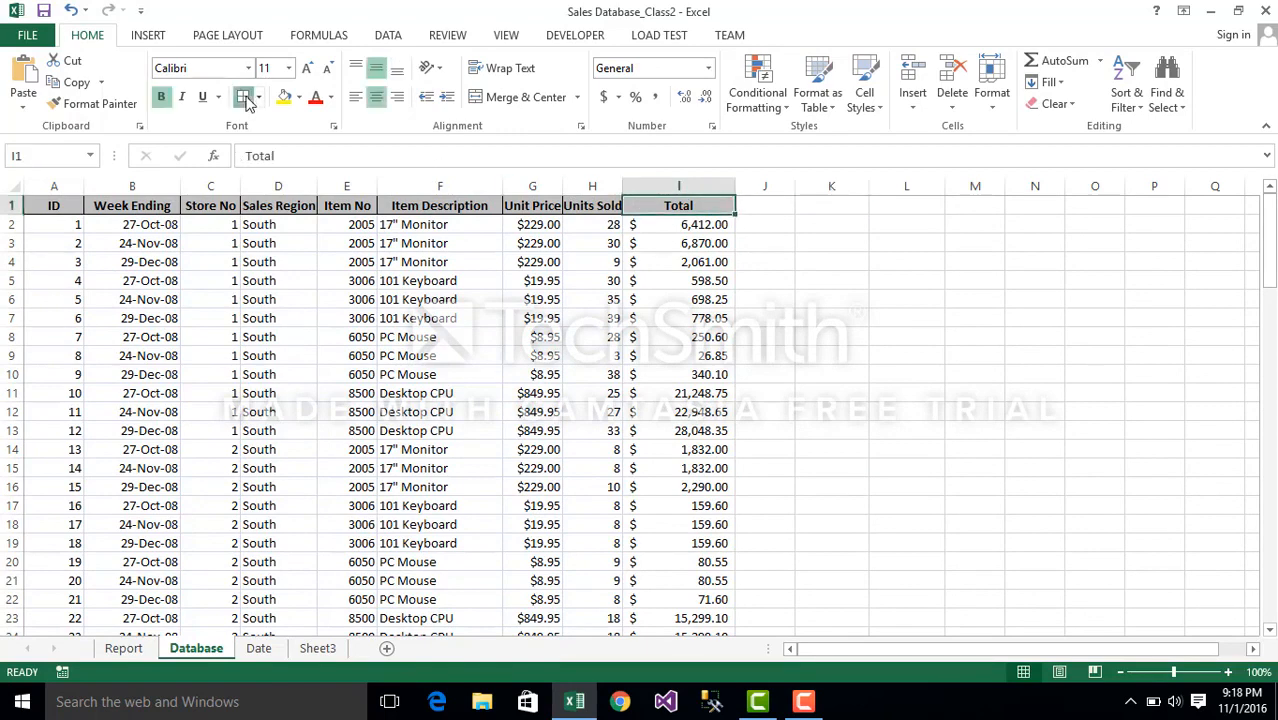
click(342, 282)
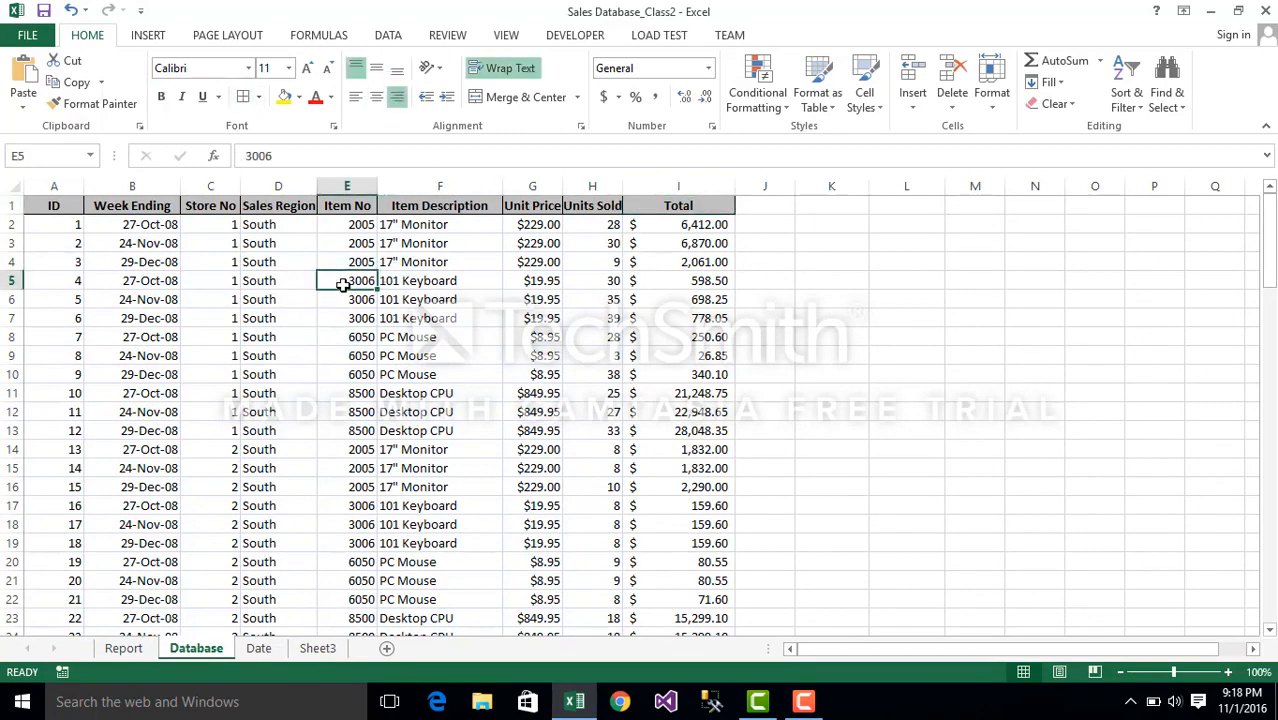
click(664, 207)
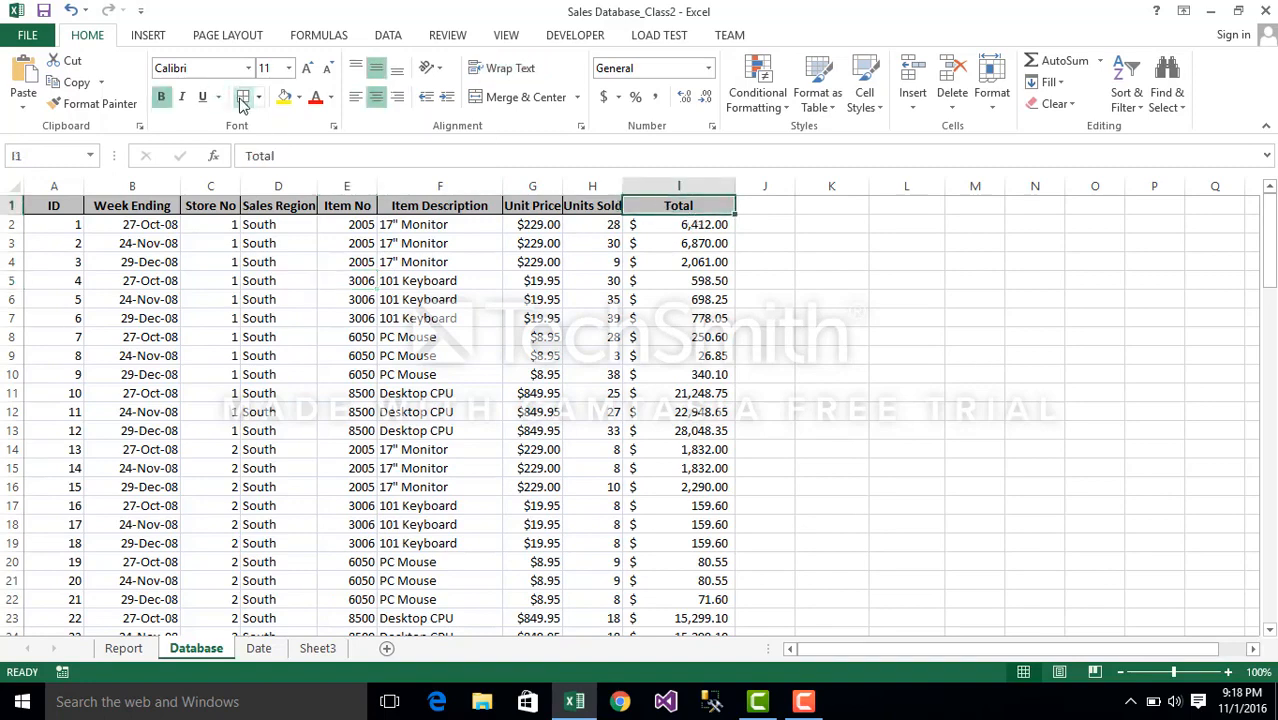
click(308, 228)
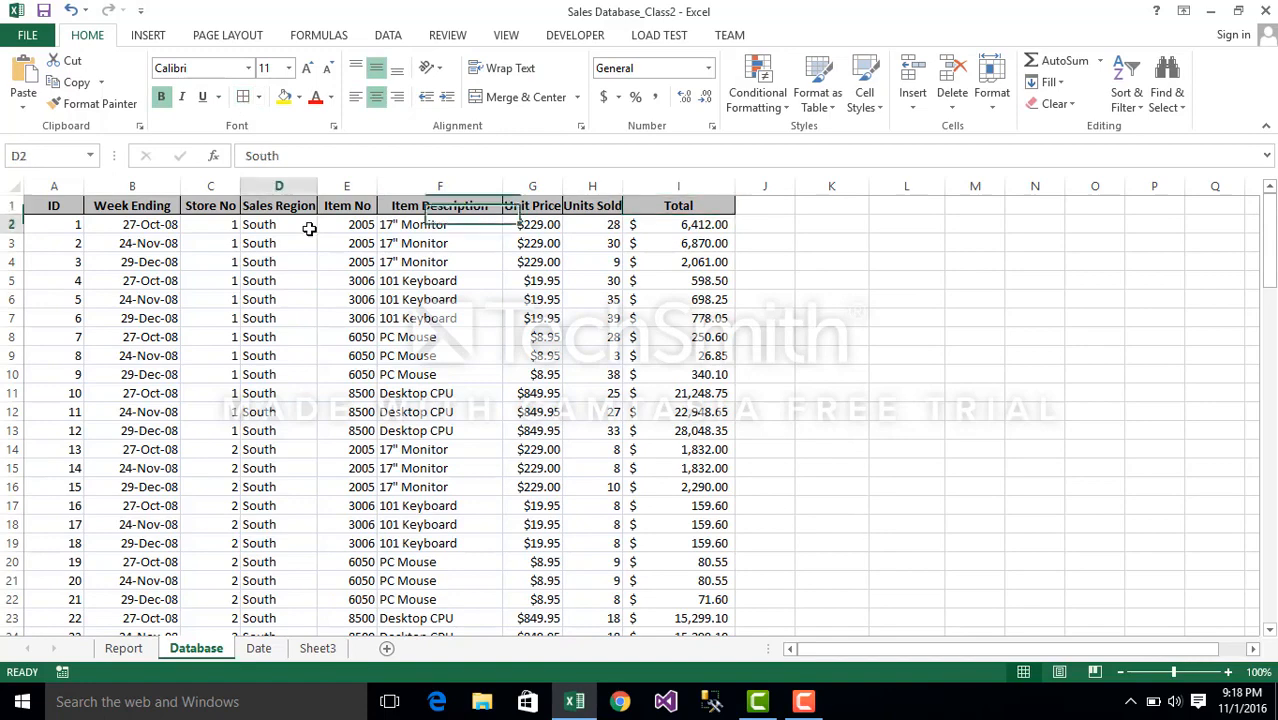
Select the entire sales table from the ID header to the last Total value, range A1:I97, and clear the selection.
click(71, 204)
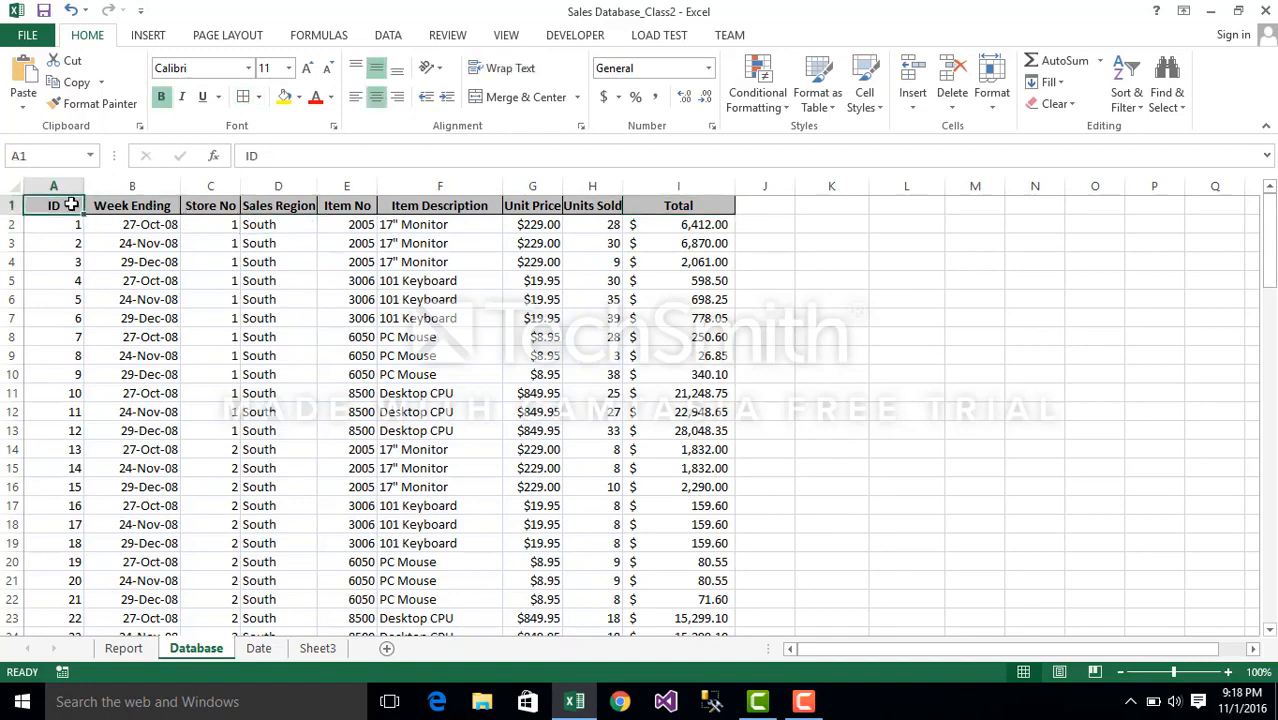
key(shift+Right)
key(shift+Right)
key(shift+Right)
key(shift+Right)
key(shift+Right)
key(shift+Right)
key(shift+Right)
key(shift+Right)
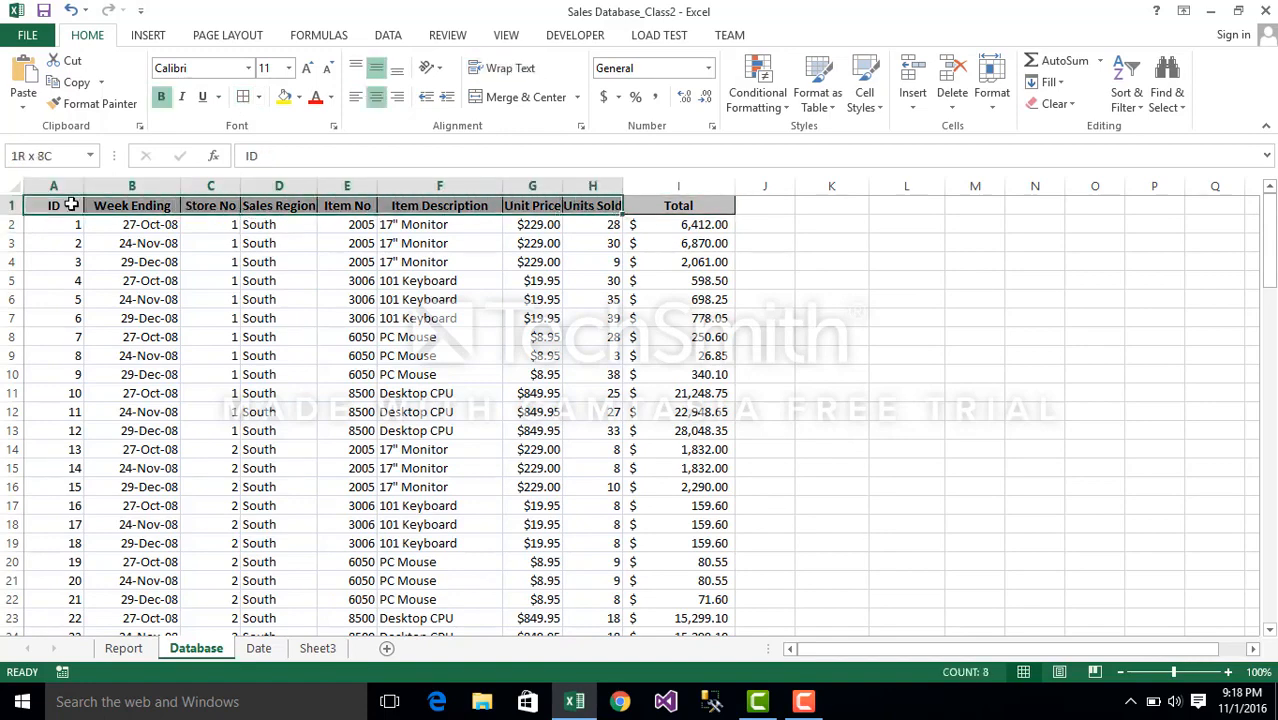
key(shift+Down)
key(shift+Down)
key(shift+Down)
key(shift+Down)
key(shift+Down)
key(shift+Down)
key(shift+Down)
key(shift+Down)
key(shift+Down)
key(shift+Down)
key(shift+Down)
key(shift+Down)
key(shift+Down)
key(shift+Down)
key(shift+Down)
key(shift+Down)
key(shift+Down)
key(shift+Down)
key(shift+Down)
key(shift+Down)
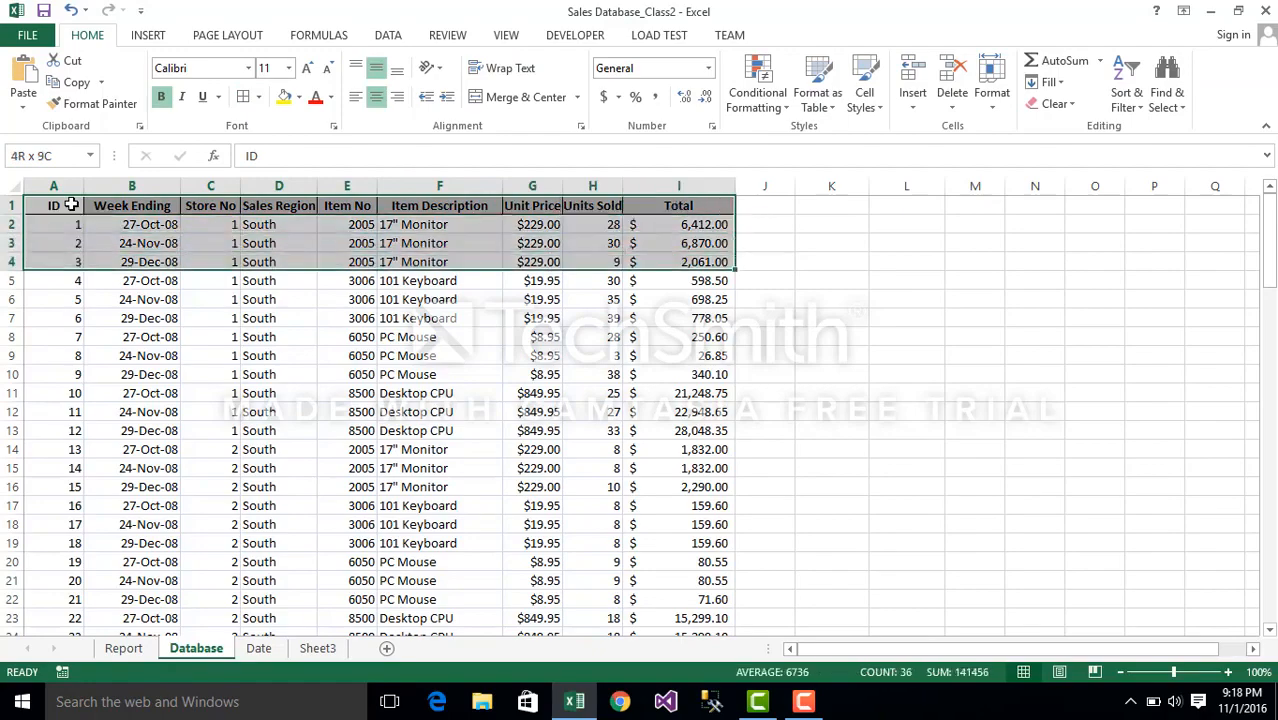
key(shift+Down)
key(shift+Down)
key(shift+Down)
key(shift+Down)
key(shift+Down)
key(shift+Down)
key(shift+Down)
key(shift+Down)
key(shift+Down)
key(shift+Down)
key(shift+Down)
key(shift+Down)
key(shift+Down)
key(shift+Down)
key(shift+Down)
key(shift+Down)
key(shift+Down)
key(shift+Down)
key(shift+Down)
key(shift+Down)
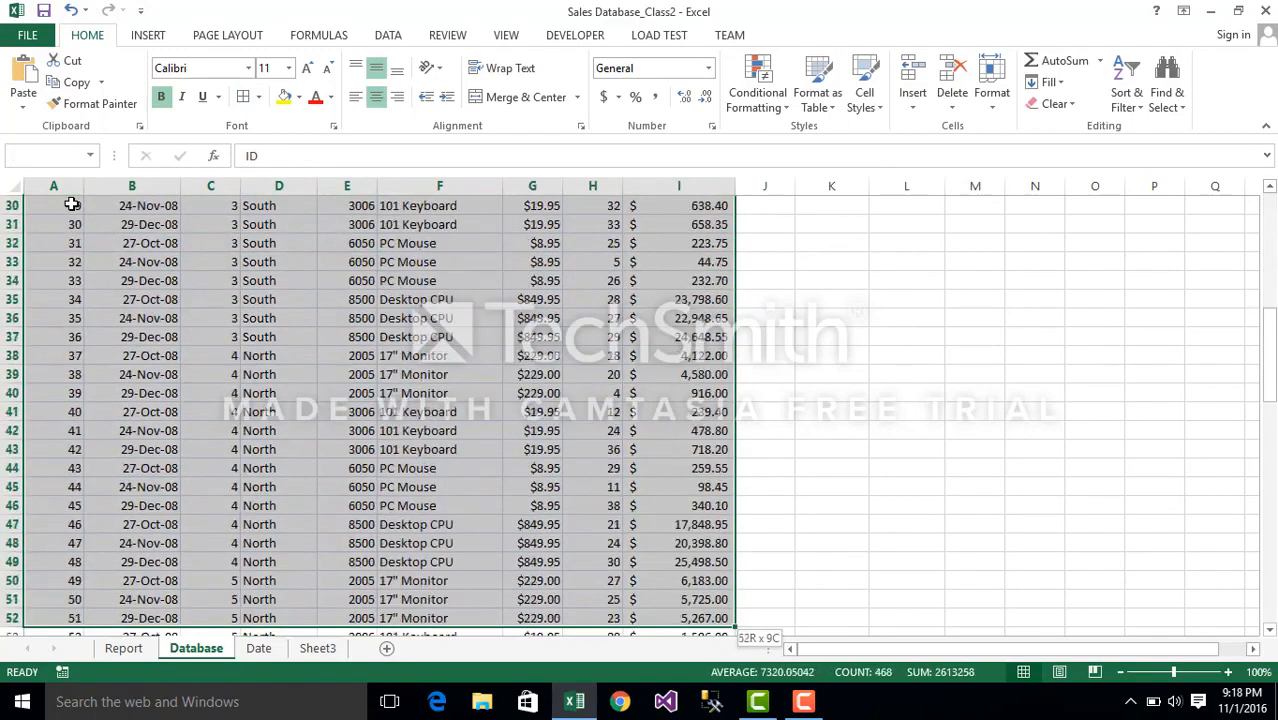
key(shift+Down)
key(shift+Down)
key(shift+Down)
key(shift+Down)
key(shift+Down)
key(shift+Down)
key(shift+Down)
key(shift+Down)
key(shift+Down)
key(shift+Down)
key(shift+Down)
key(shift+Down)
key(shift+Down)
key(shift+Down)
key(shift+Down)
key(shift+Down)
key(shift+Down)
key(shift+Down)
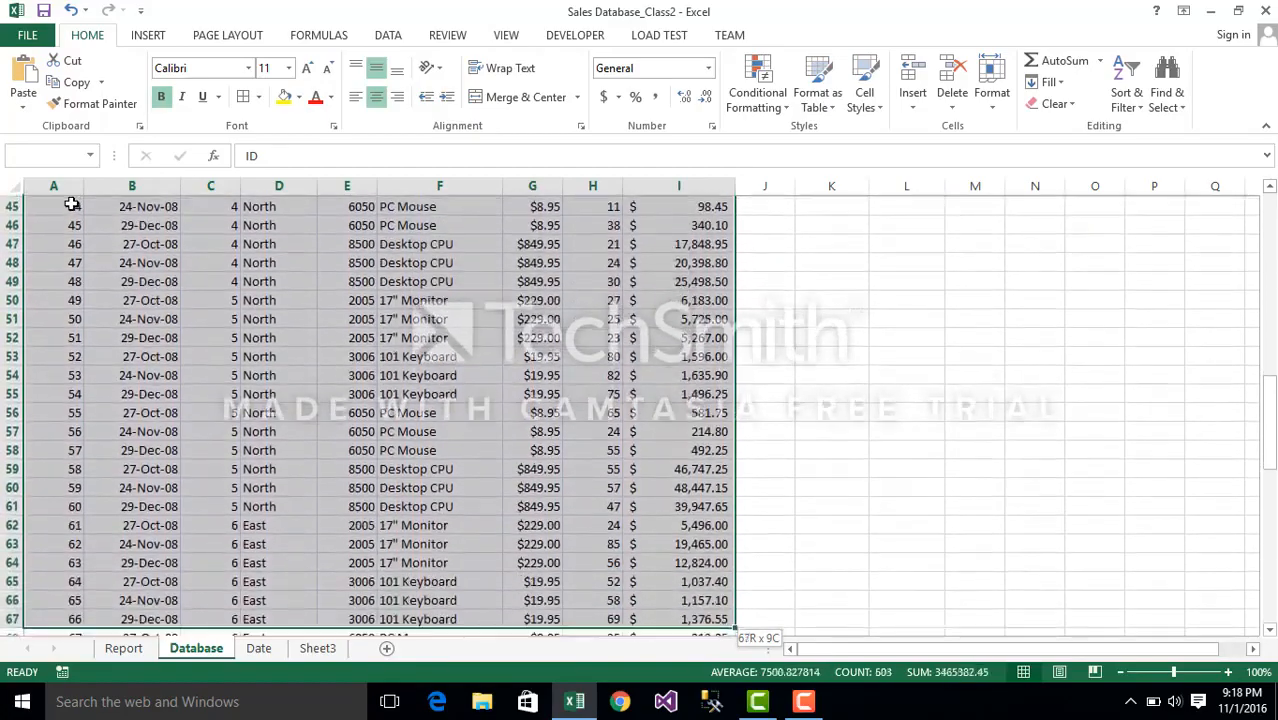
key(shift+Down)
key(shift+Down)
key(shift+Down)
key(shift+Down)
key(shift+Down)
key(shift+Down)
key(shift+Down)
key(shift+Down)
key(shift+Down)
key(shift+Down)
key(shift+Down)
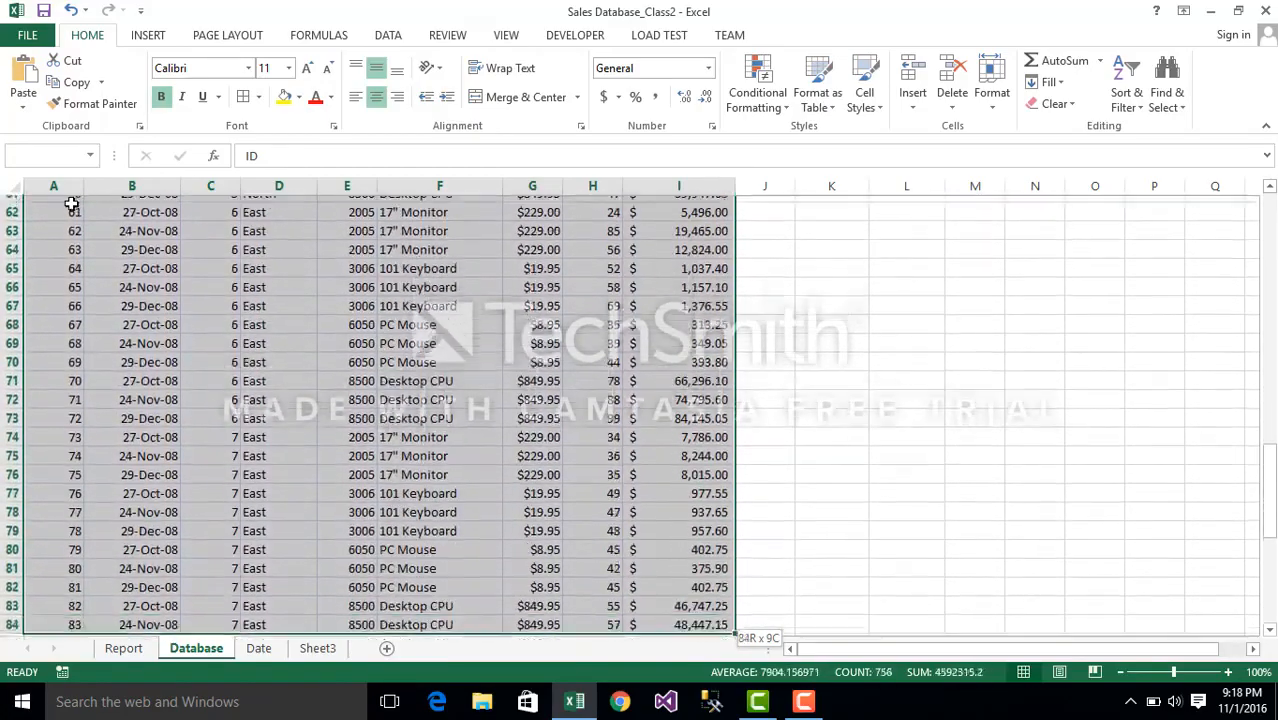
key(shift+Down)
key(shift+Down)
key(shift+Down)
key(shift+Down)
key(shift+Down)
key(shift+Down)
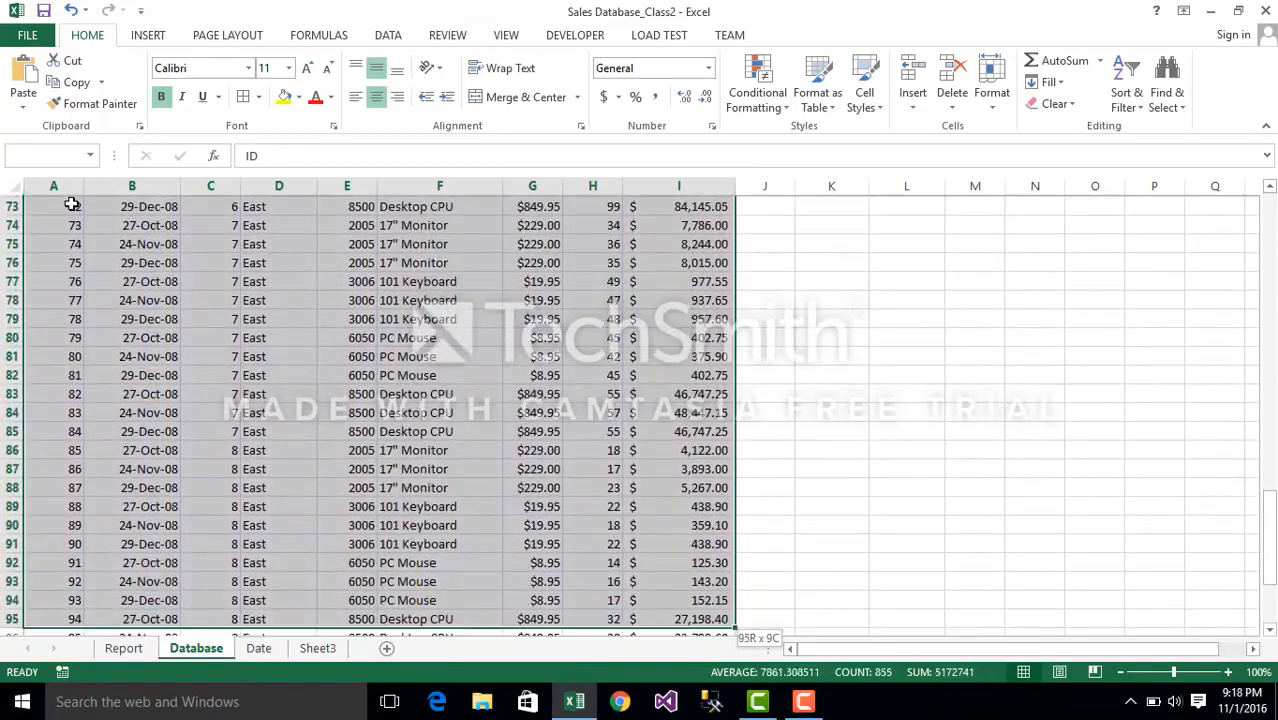
key(shift+Up)
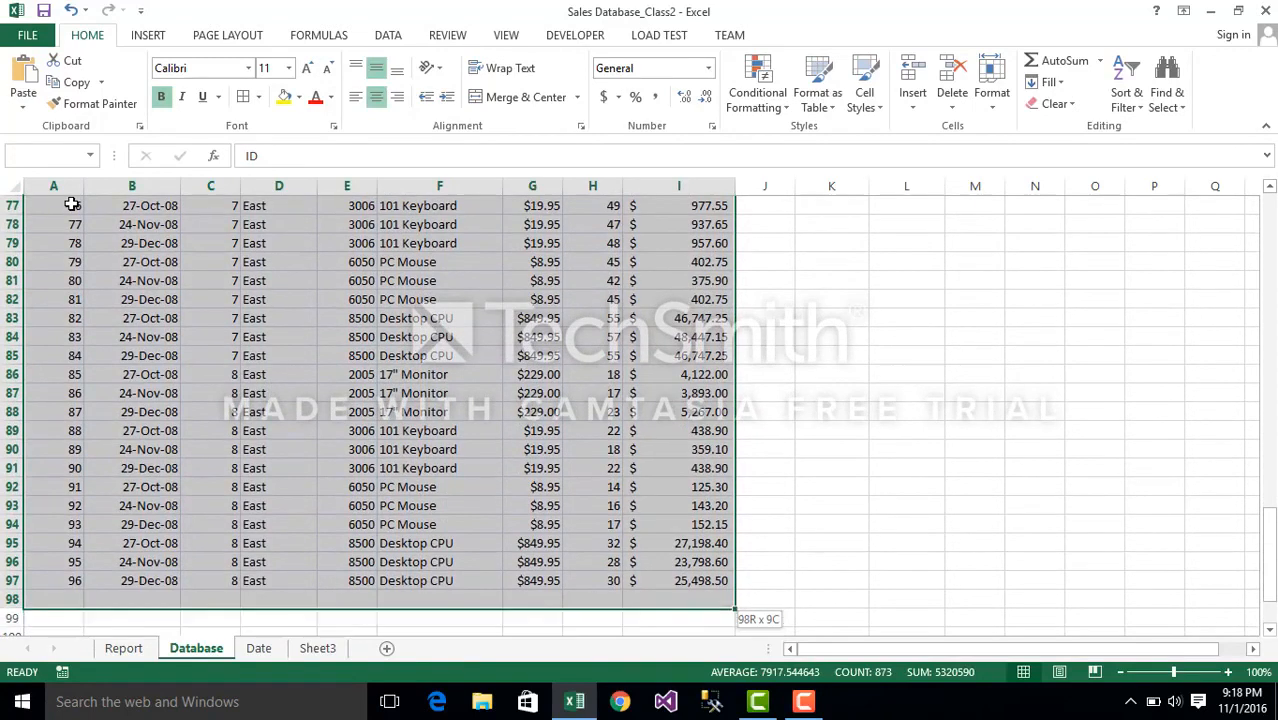
key(shift+Up)
key(shift+Up)
key(shift+Down)
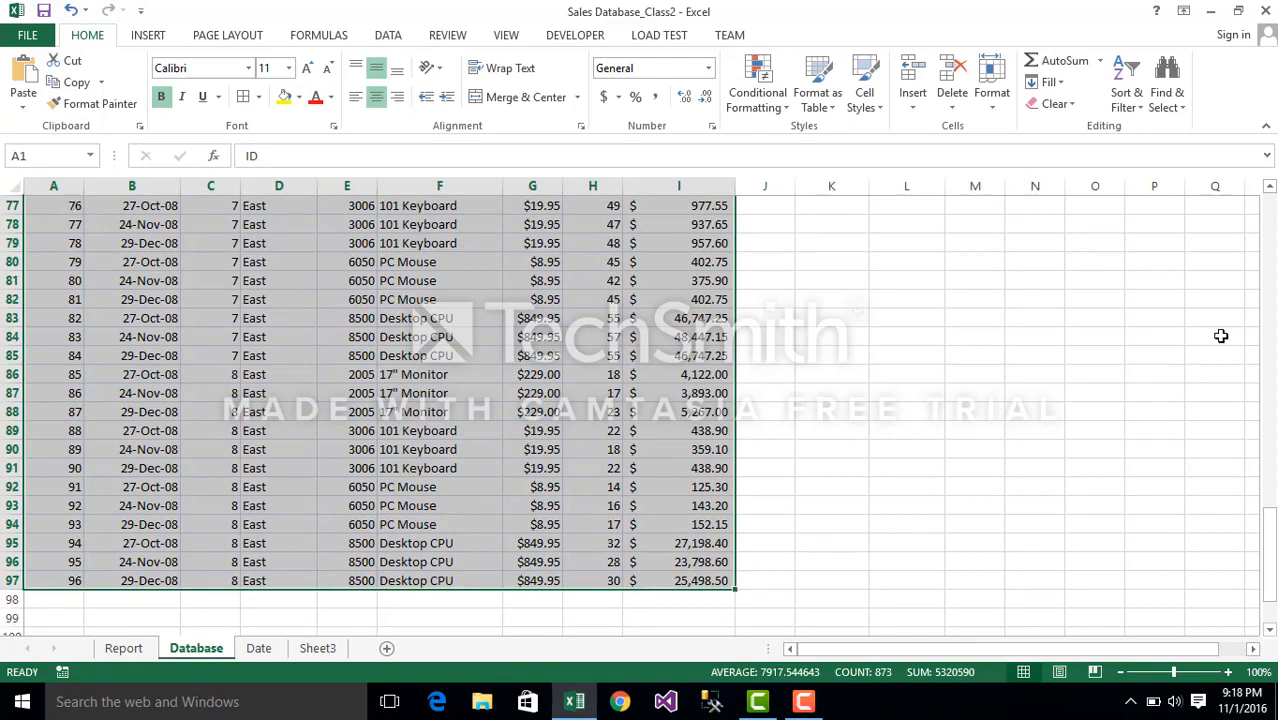
click(1107, 297)
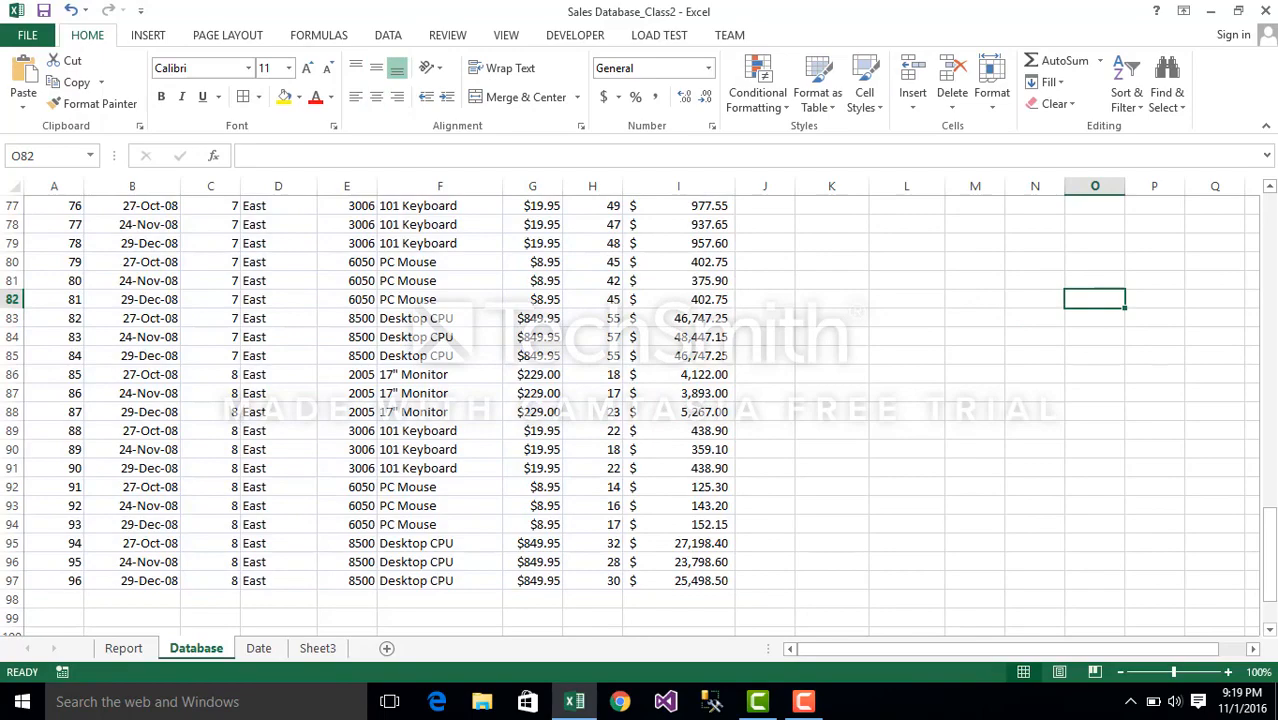
Freeze the panes above row 2 so the header row stays in view.
drag(1273, 274, 1273, 222)
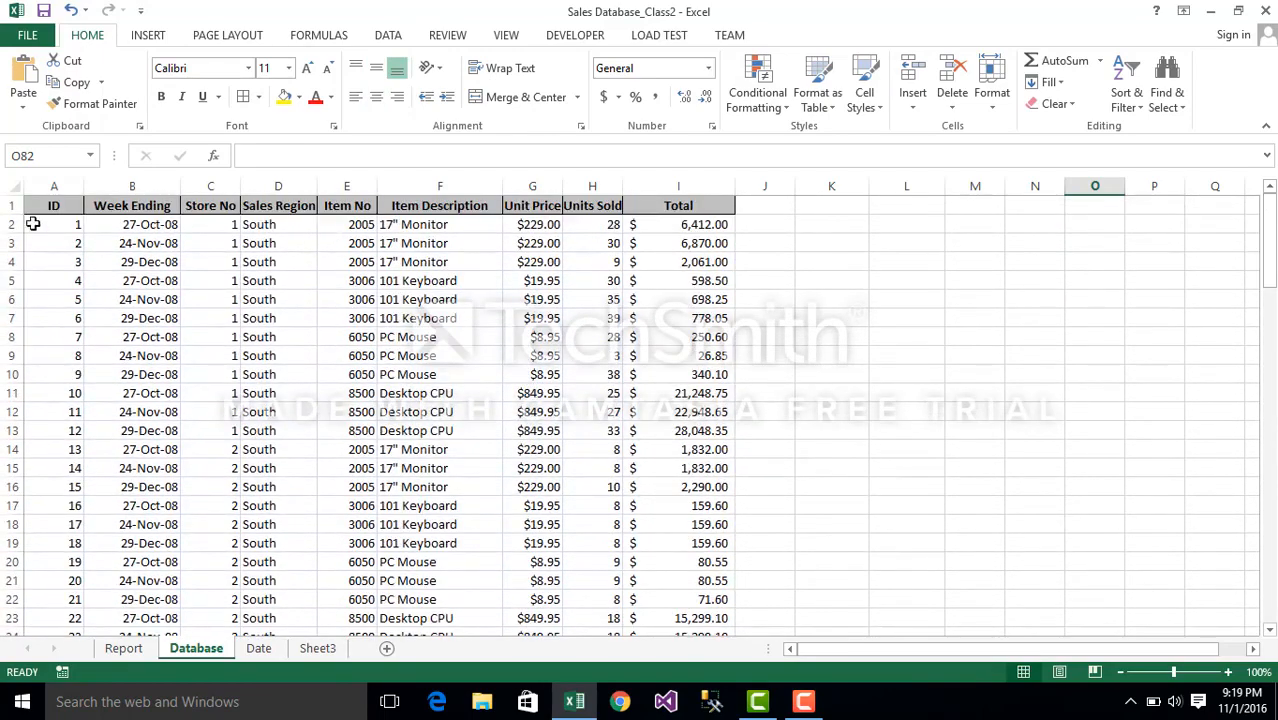
click(11, 224)
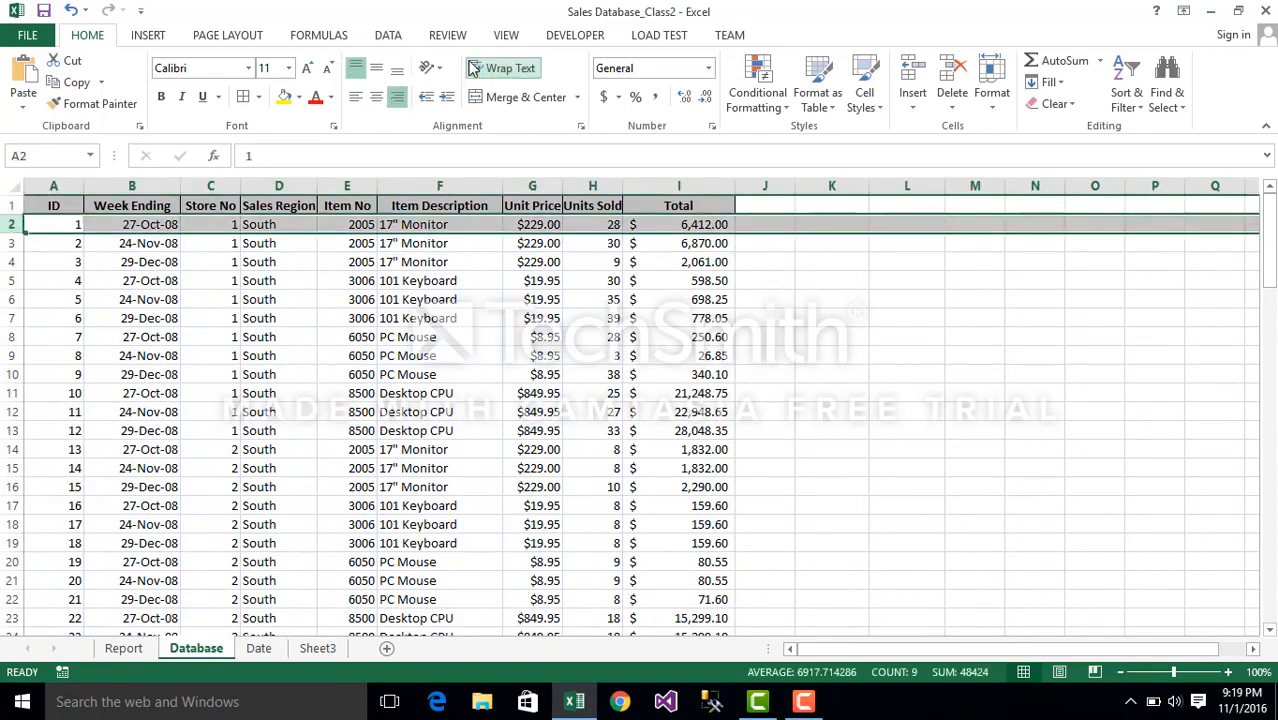
click(506, 35)
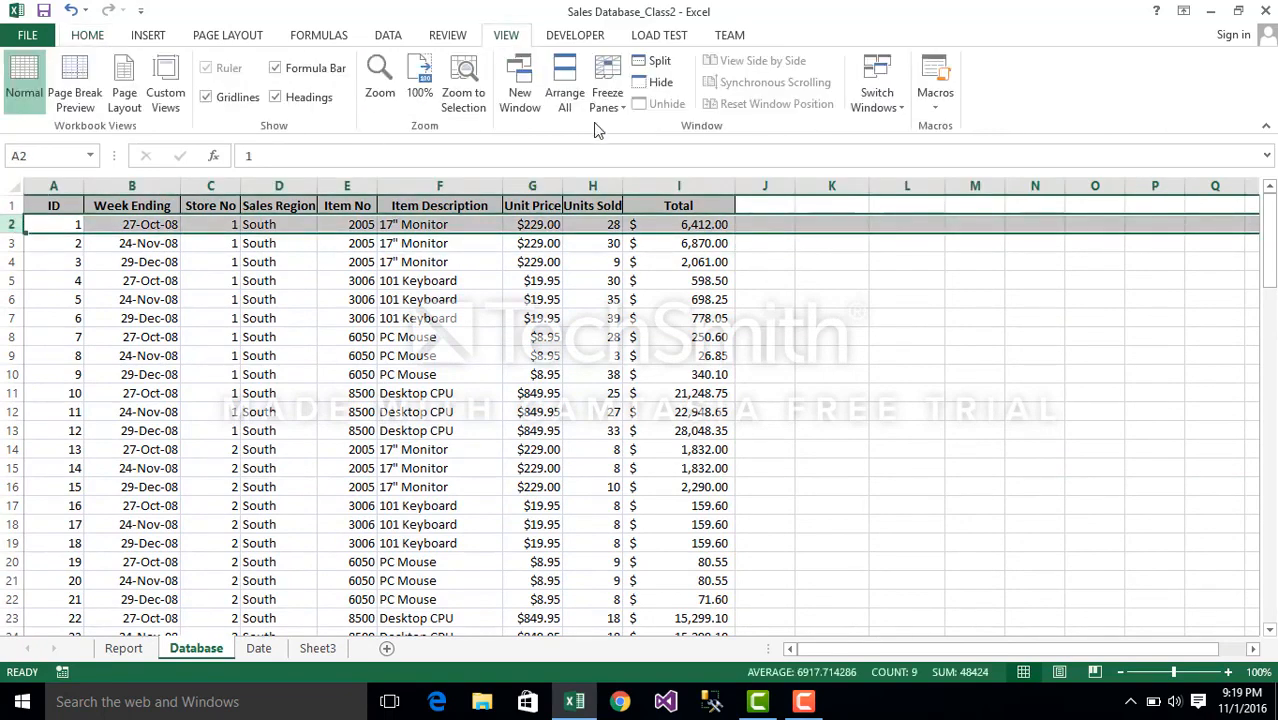
click(607, 92)
click(628, 146)
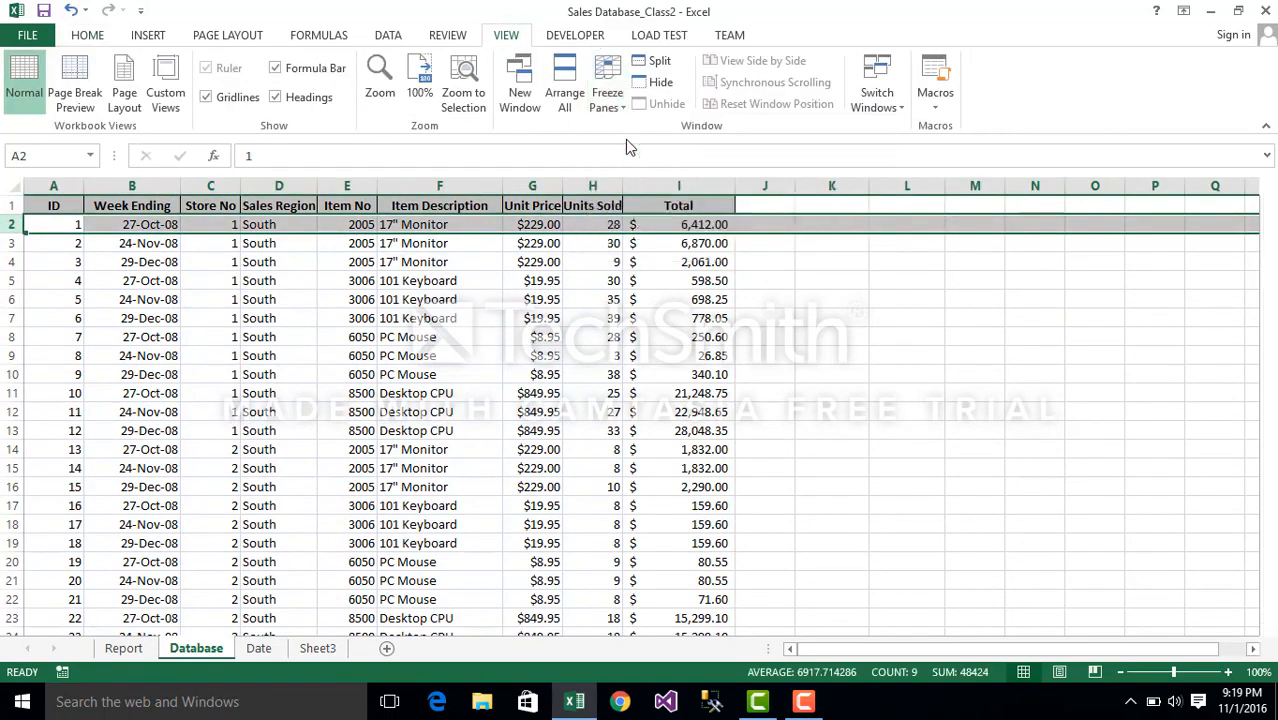
click(436, 381)
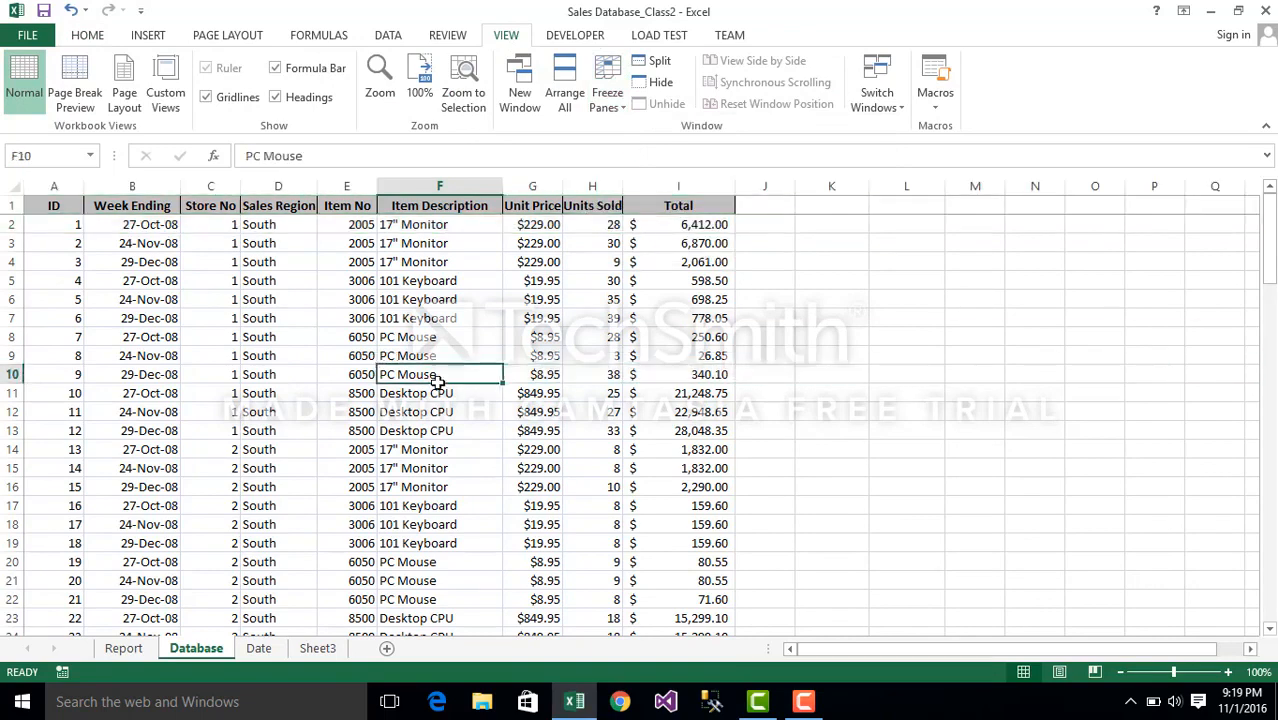
Select the ID values in A2:A97, and use Go To to jump to cell A1.
click(55, 223)
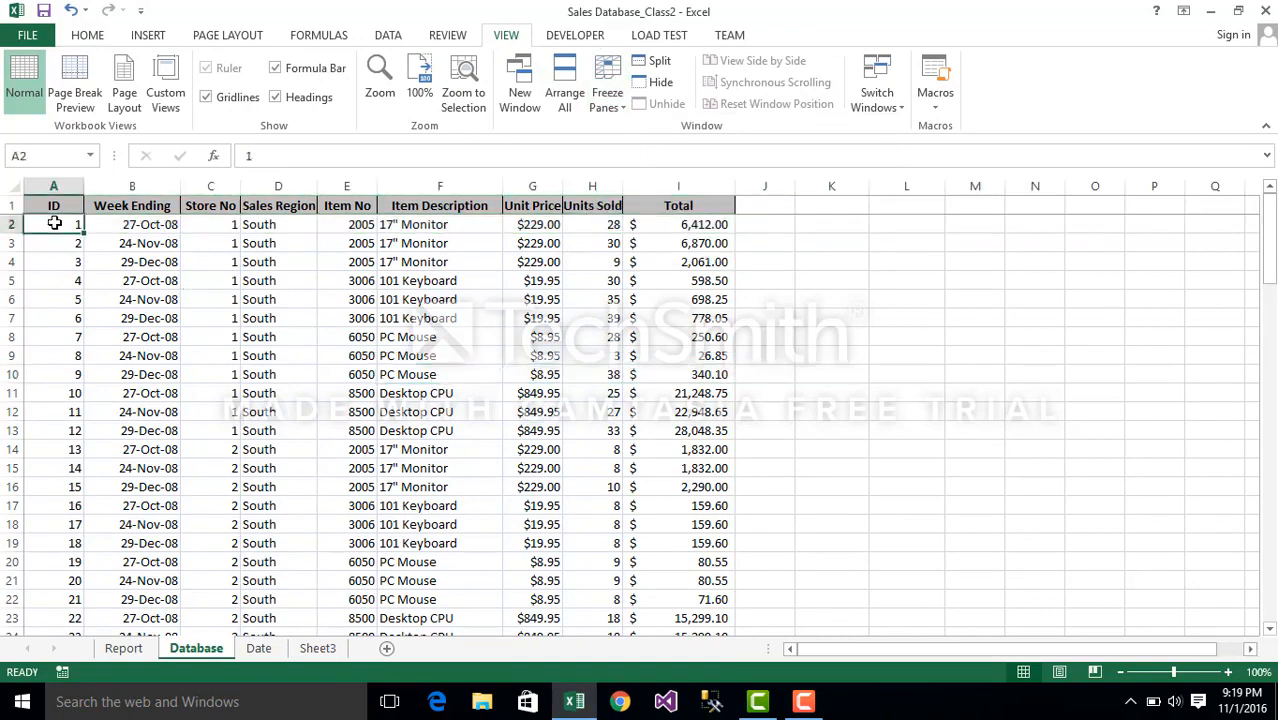
drag(55, 223, 60, 630)
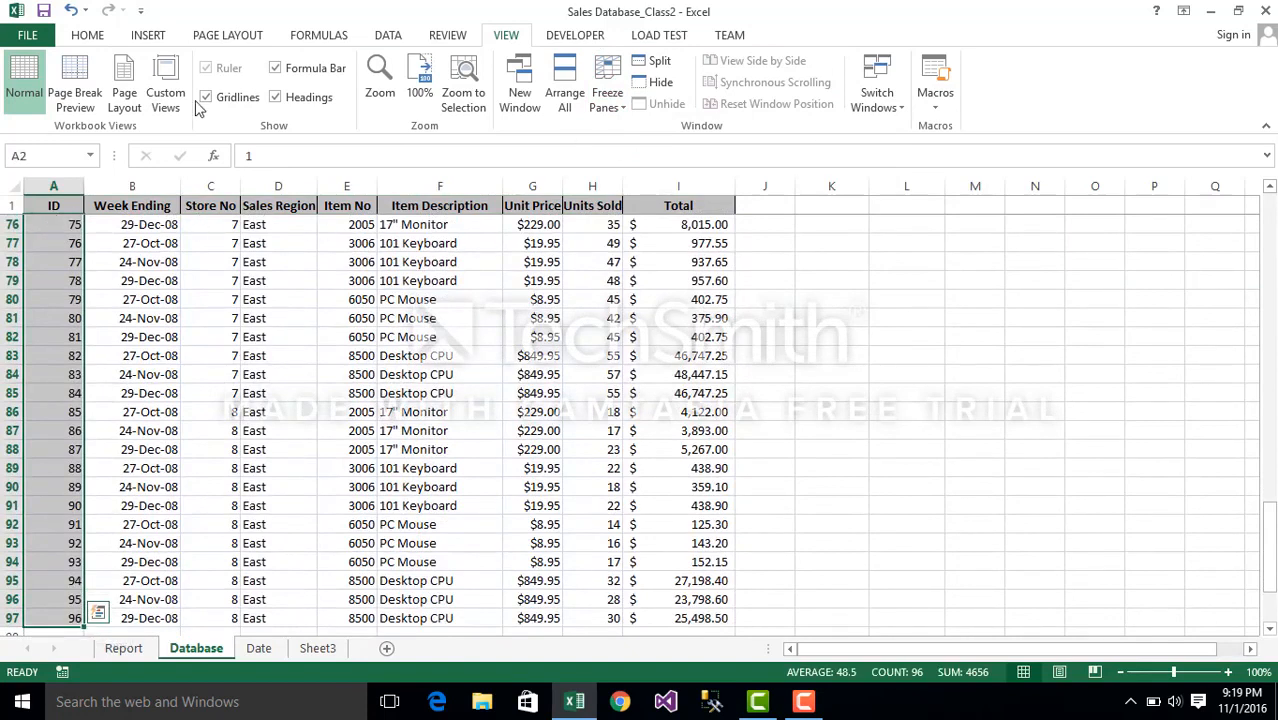
click(87, 35)
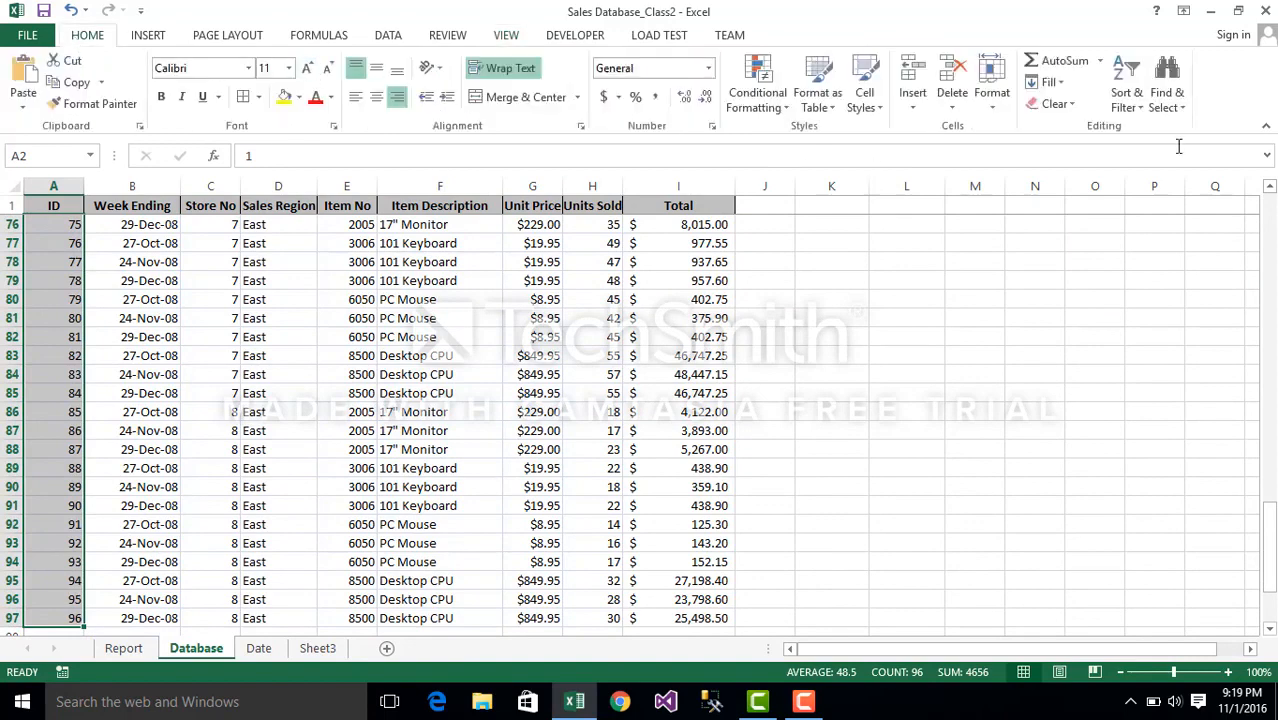
click(1175, 113)
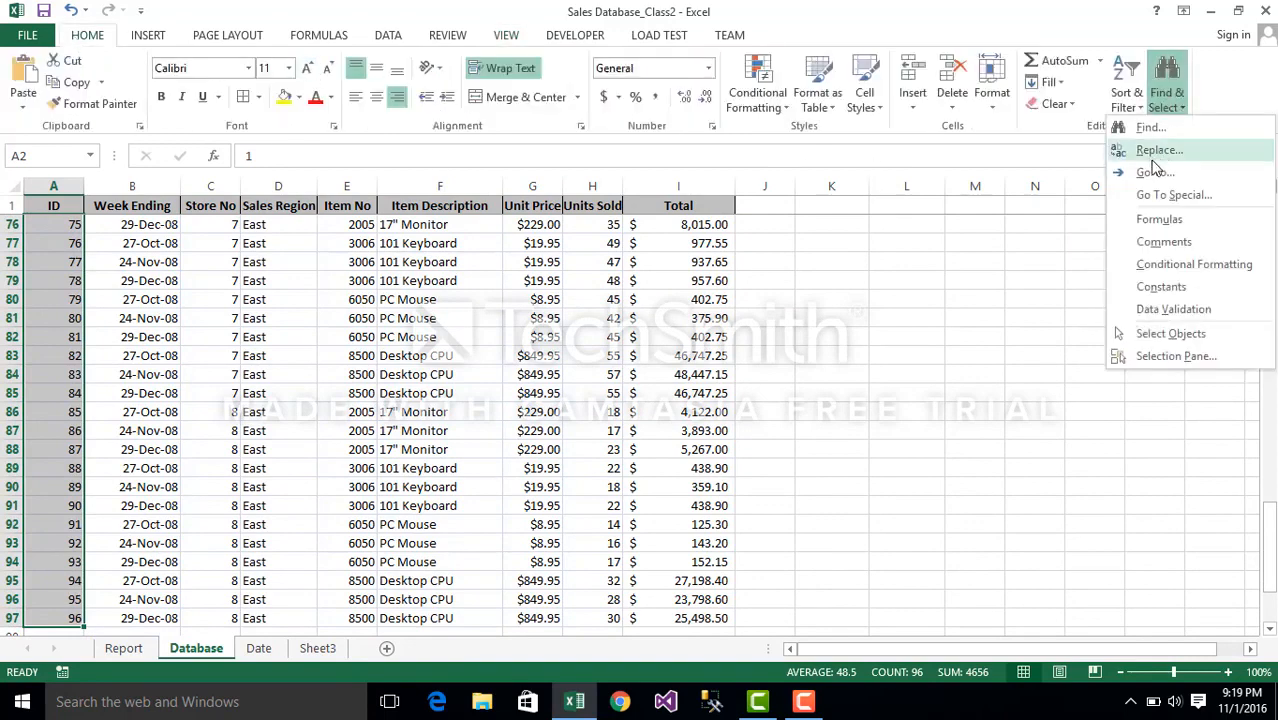
click(1152, 172)
text(a)
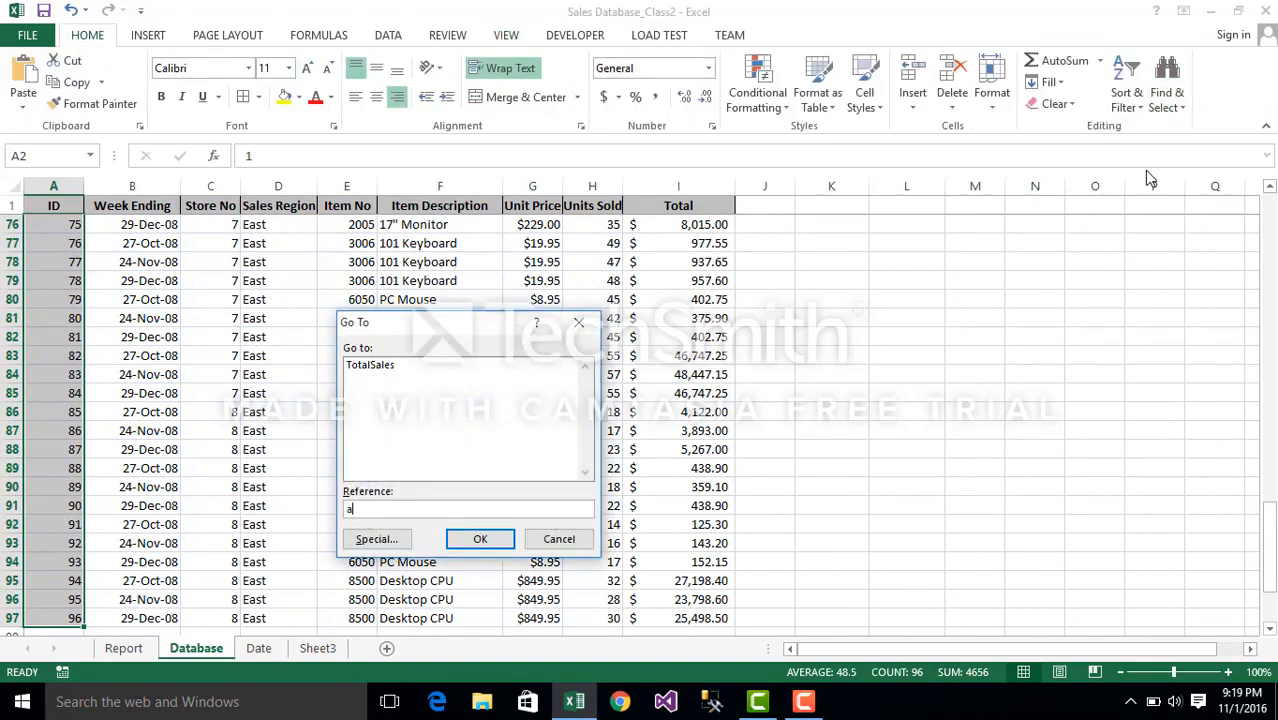
text(1)
key(Return)
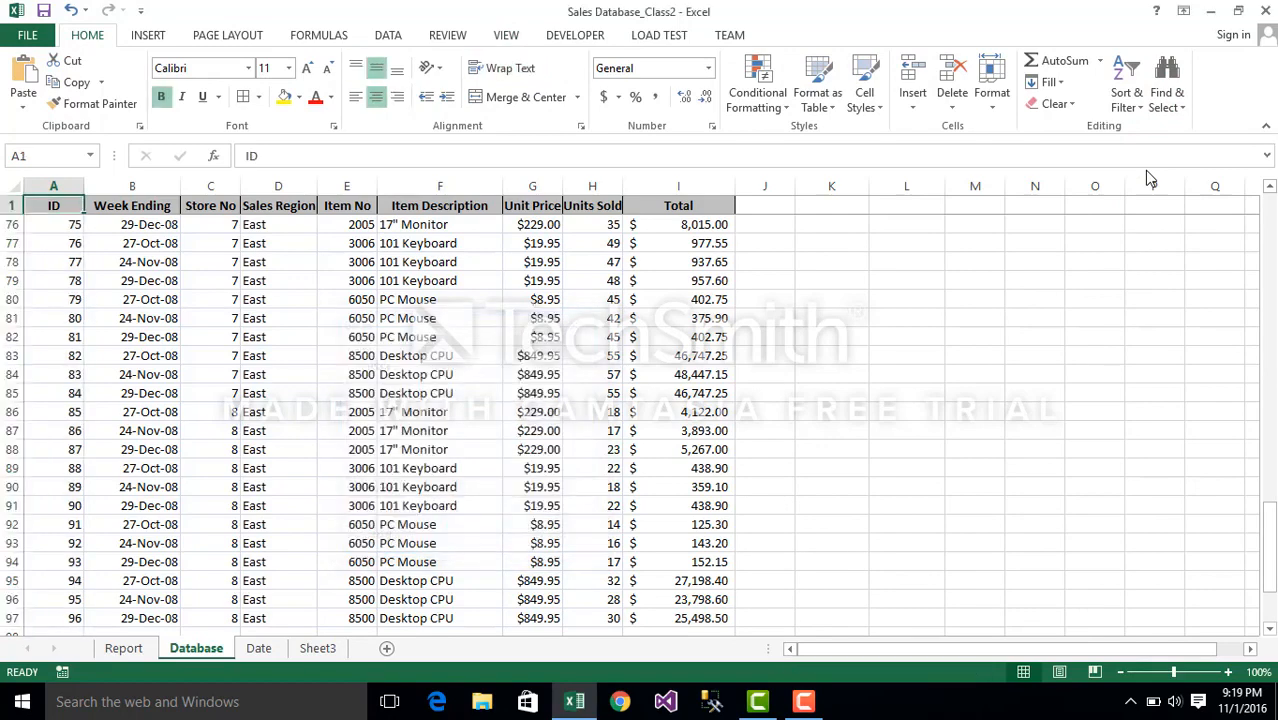
Select the item descriptions from F76 down to F97 and clear the selection.
click(458, 227)
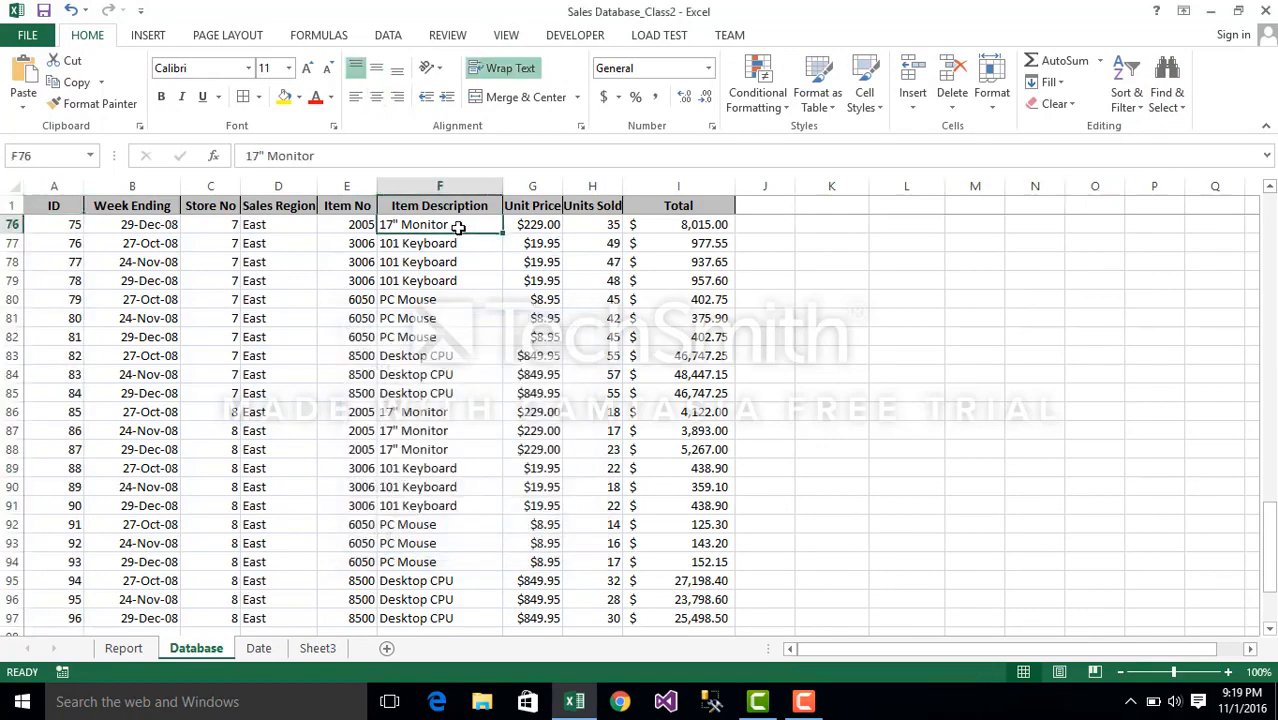
key(ctrl+shift+Down)
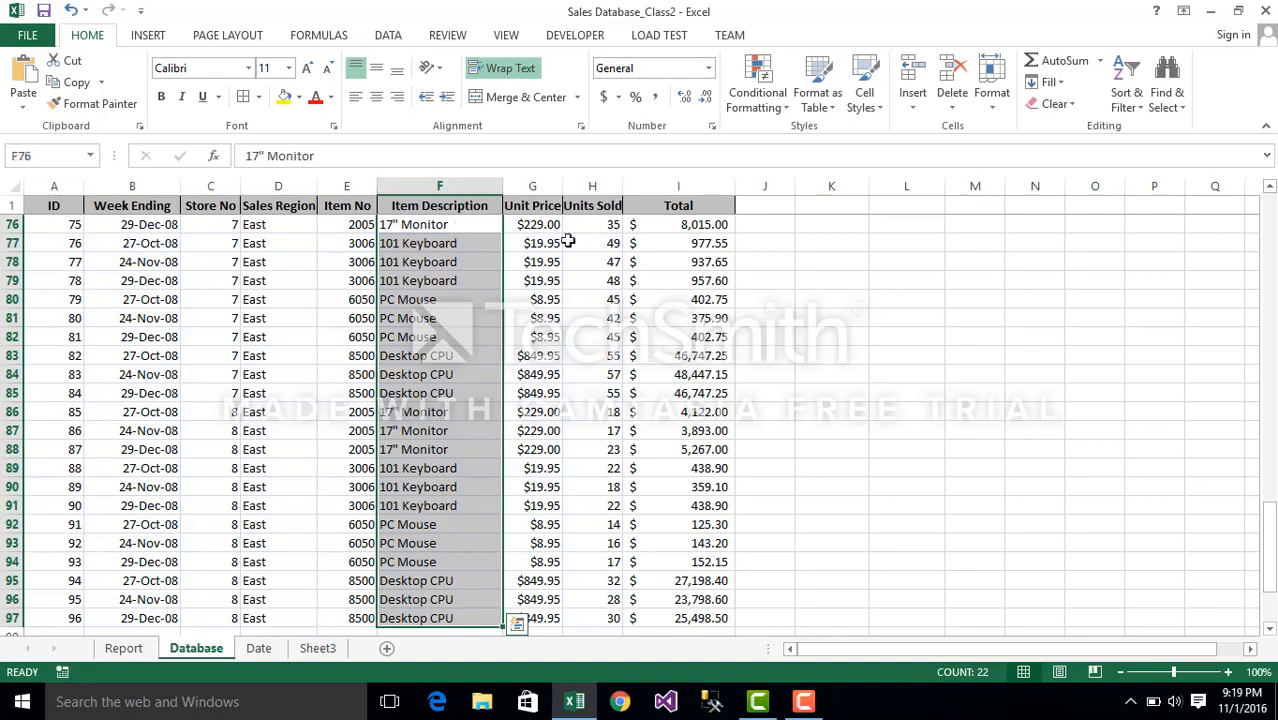
click(819, 246)
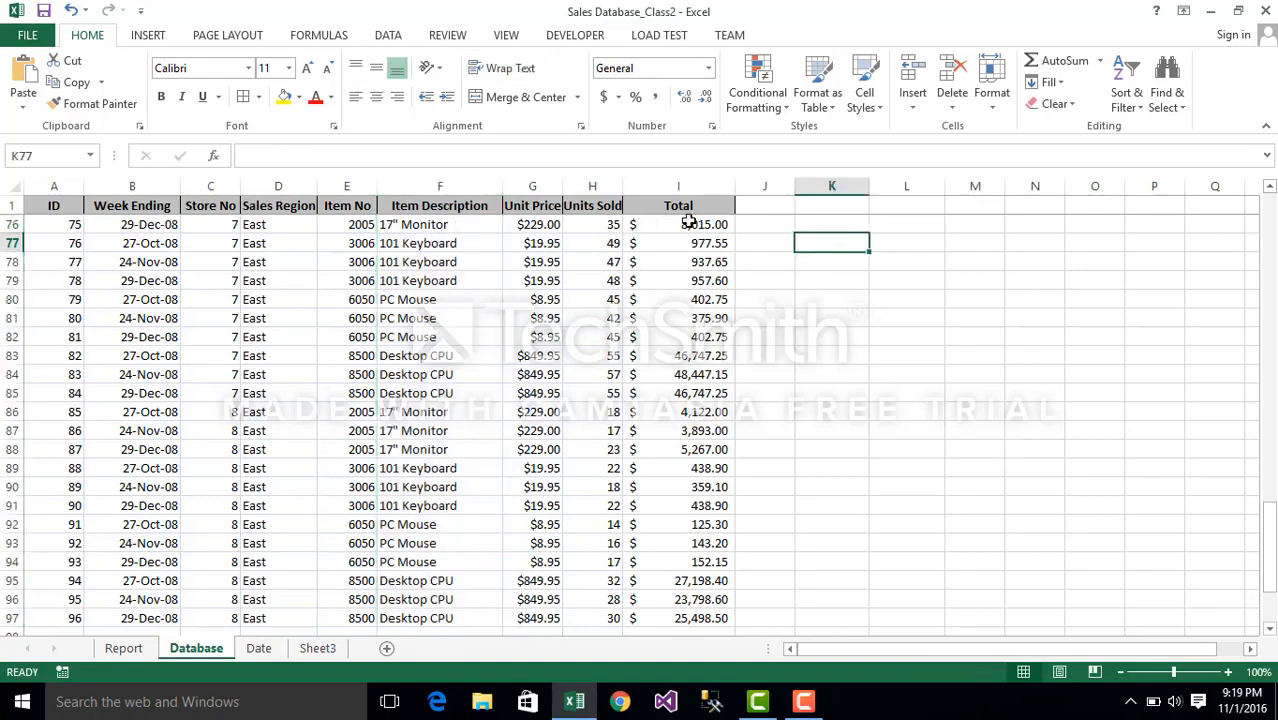
Return to the first data rows of the sales table and select the ID header cell A1.
key(Up)
key(Up)
key(Up)
key(Up)
key(Up)
key(Up)
key(Up)
key(Up)
key(Up)
key(Up)
key(Up)
key(Up)
key(Up)
key(Up)
key(Up)
key(Up)
key(Up)
key(Up)
key(Up)
key(Up)
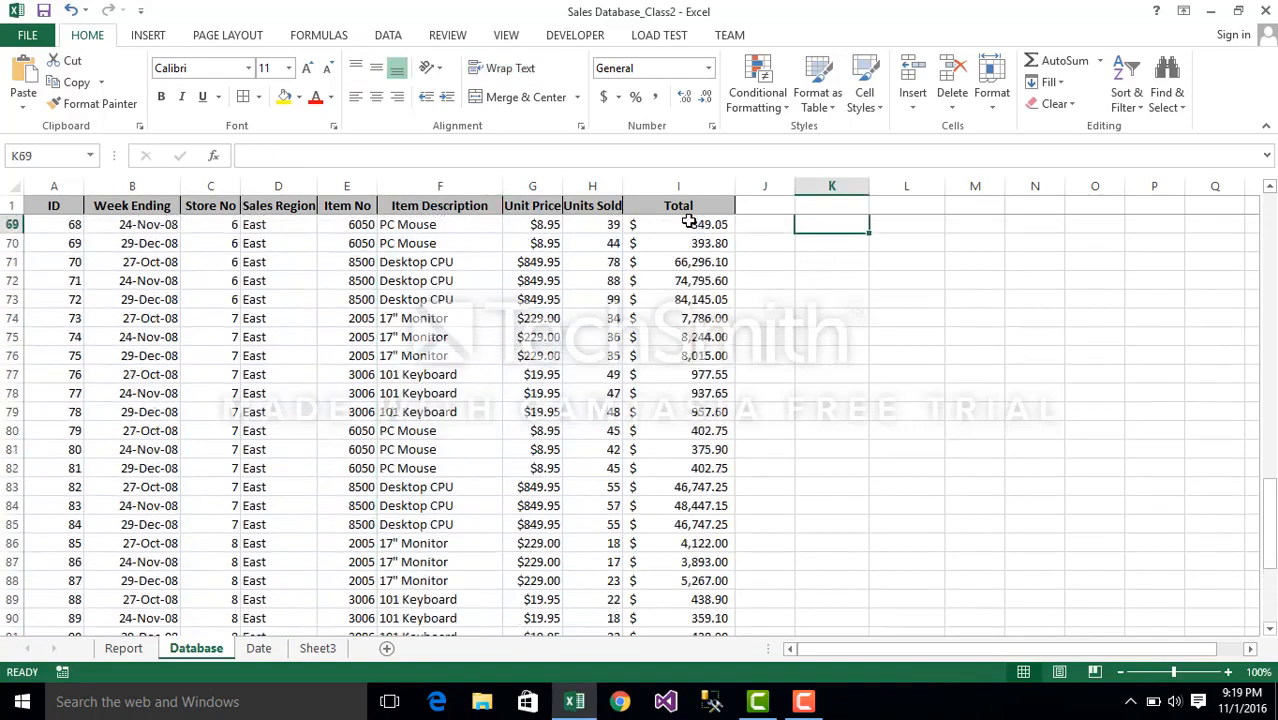
key(Up)
key(Up)
key(Up)
key(Up)
key(Up)
key(Up)
key(Up)
key(Up)
key(Up)
key(Up)
key(Up)
key(Up)
key(Up)
key(Up)
key(Up)
key(Up)
key(Up)
key(Up)
key(Up)
key(Up)
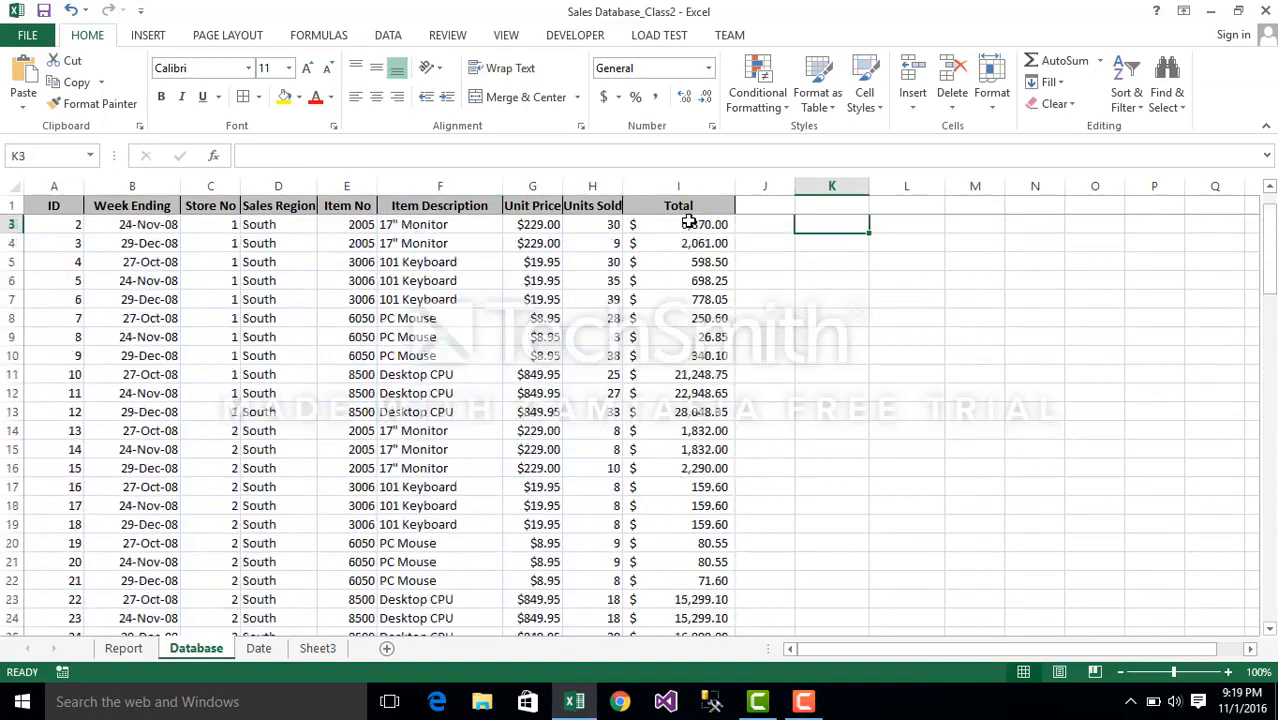
click(47, 207)
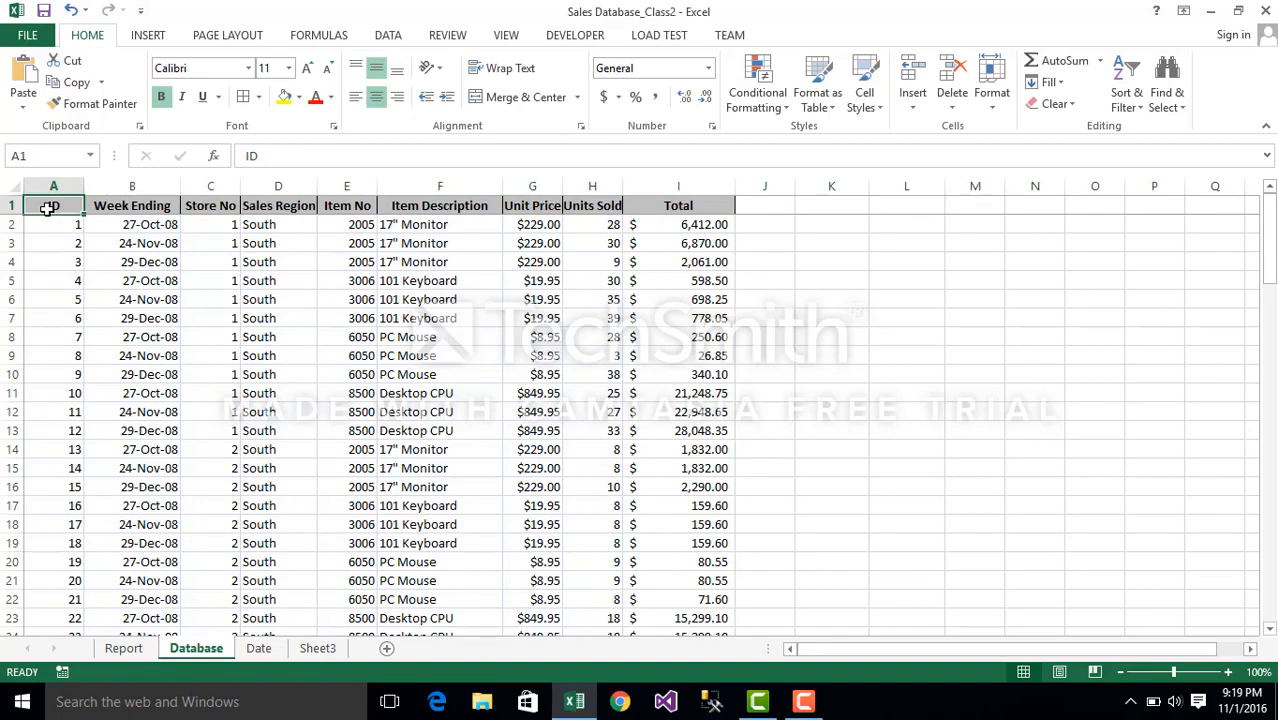
Select the whole sales table A1:I97 and create named ranges for its columns from the top row labels.
key(ctrl+shift+Right)
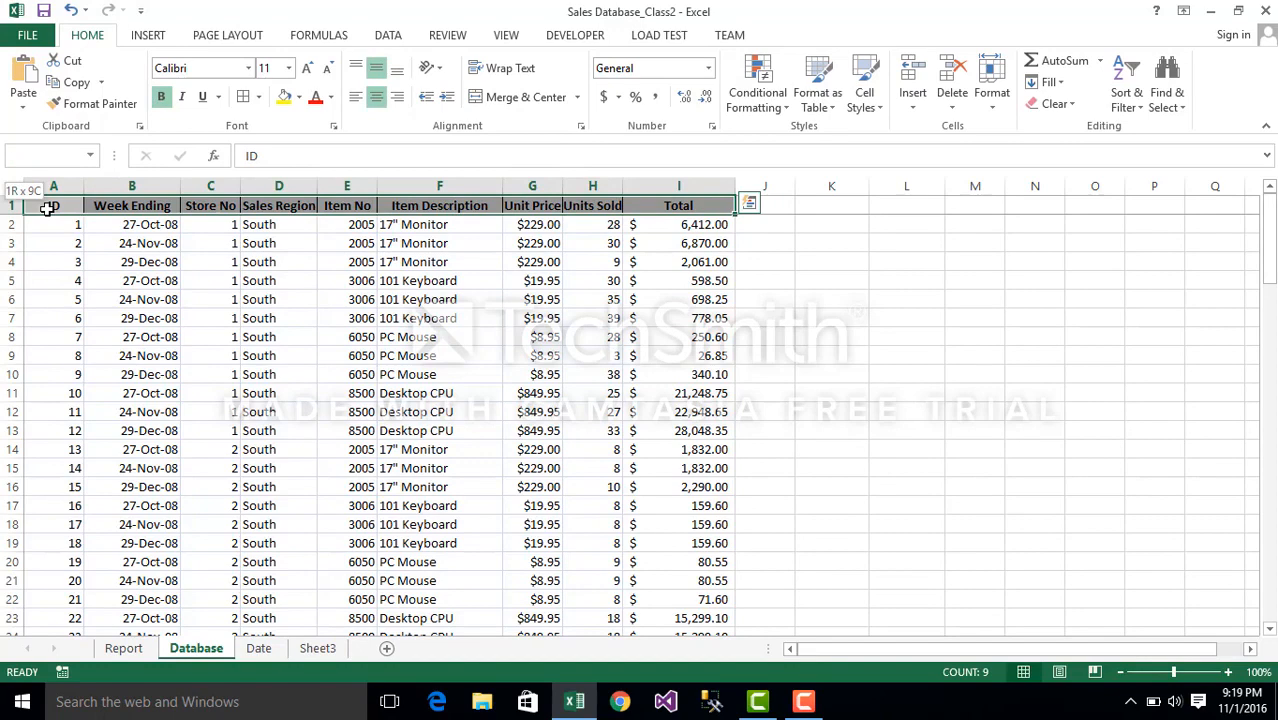
key(ctrl+shift+Down)
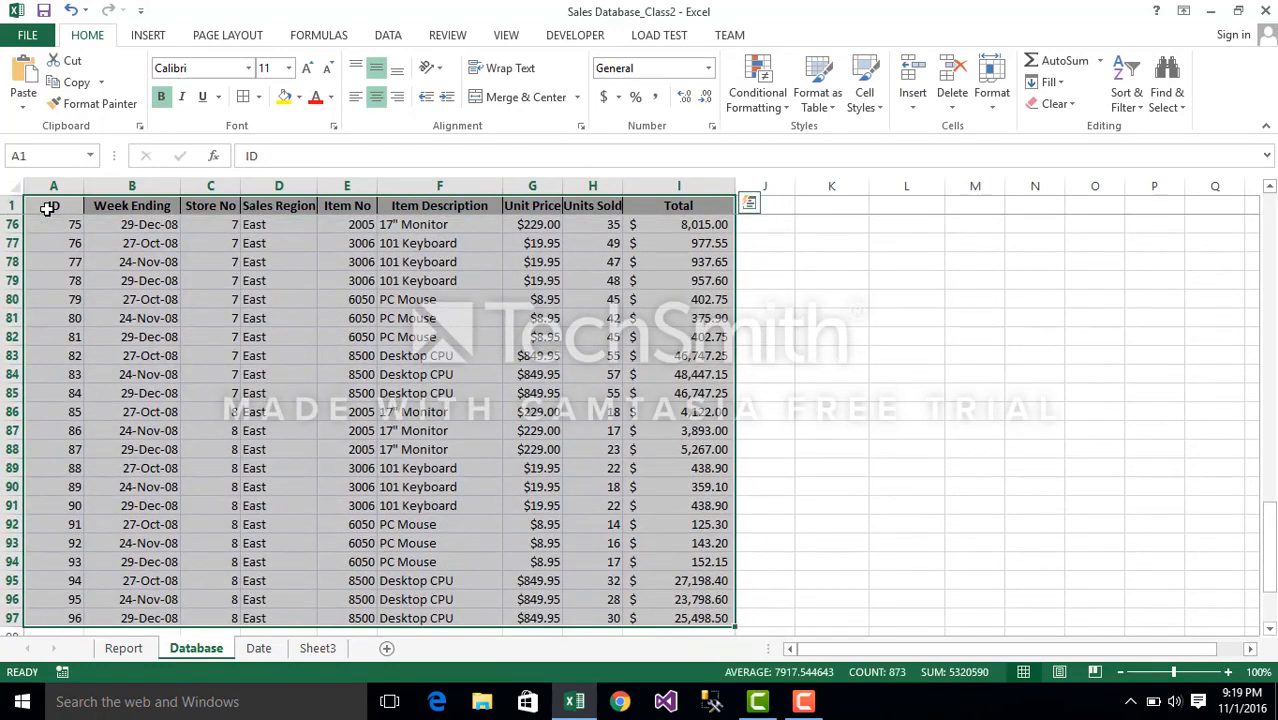
click(319, 36)
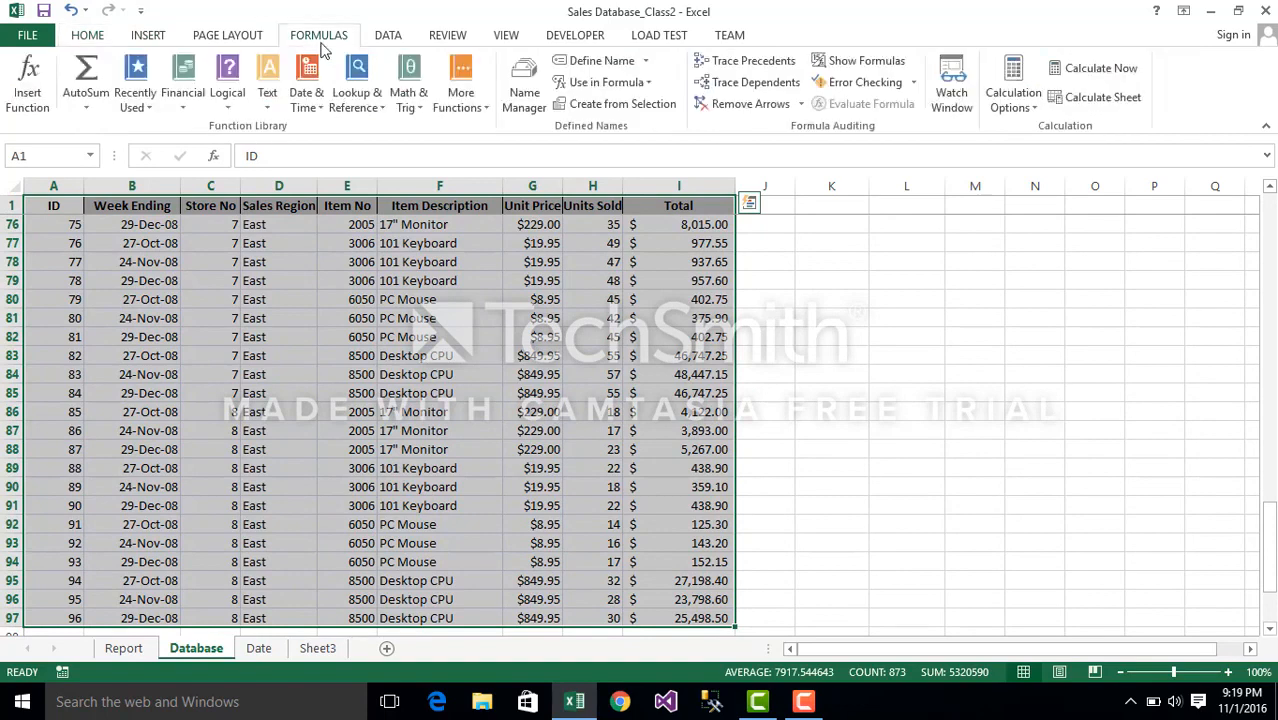
click(597, 107)
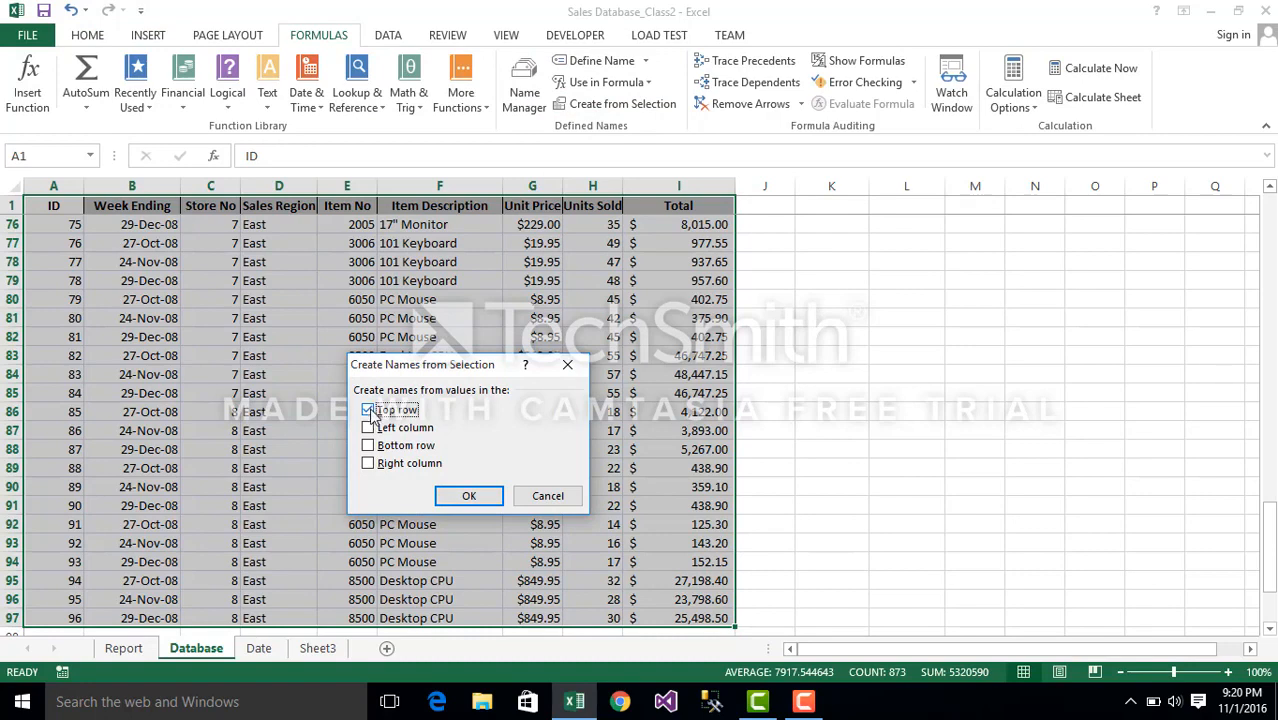
click(468, 497)
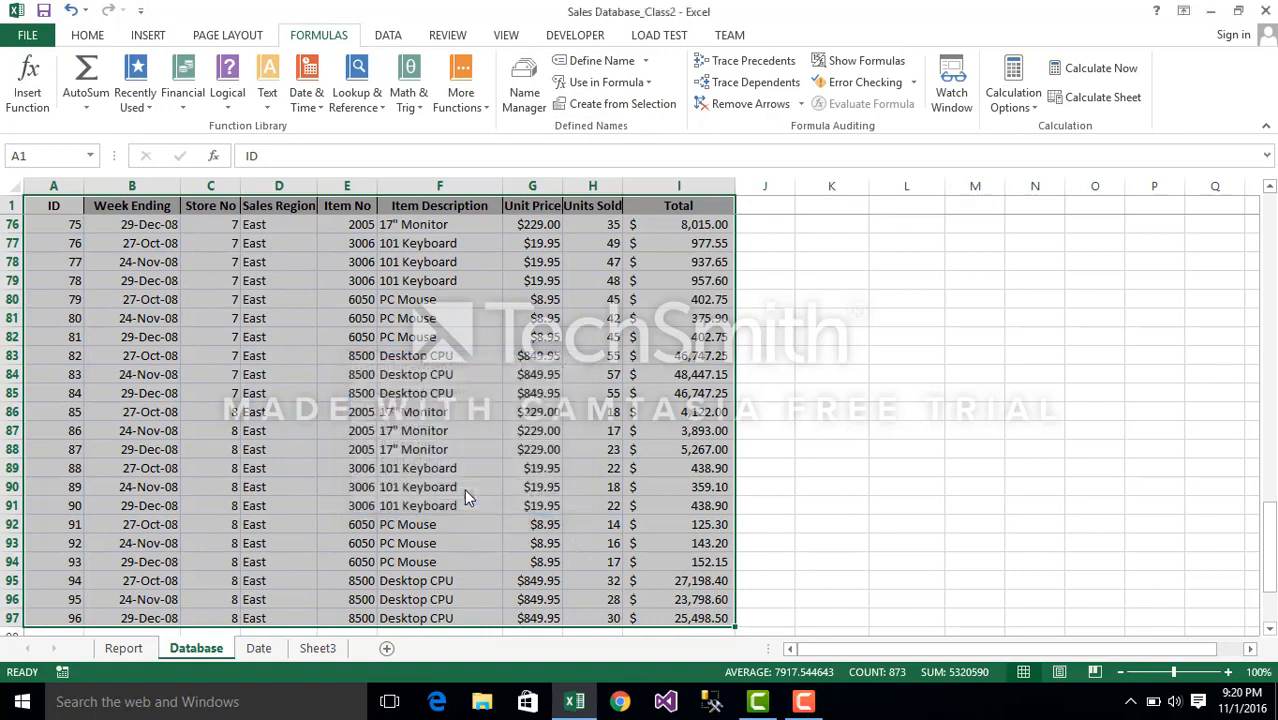
Clear the table selection, go to the empty rows below the data and select cell I102.
click(788, 452)
key(Down)
key(Down)
key(Down)
key(Down)
key(Down)
key(Down)
key(Down)
key(Down)
key(Down)
key(Down)
key(Down)
key(Down)
key(Down)
key(Down)
key(Down)
key(Down)
key(Down)
key(Down)
key(Down)
key(Down)
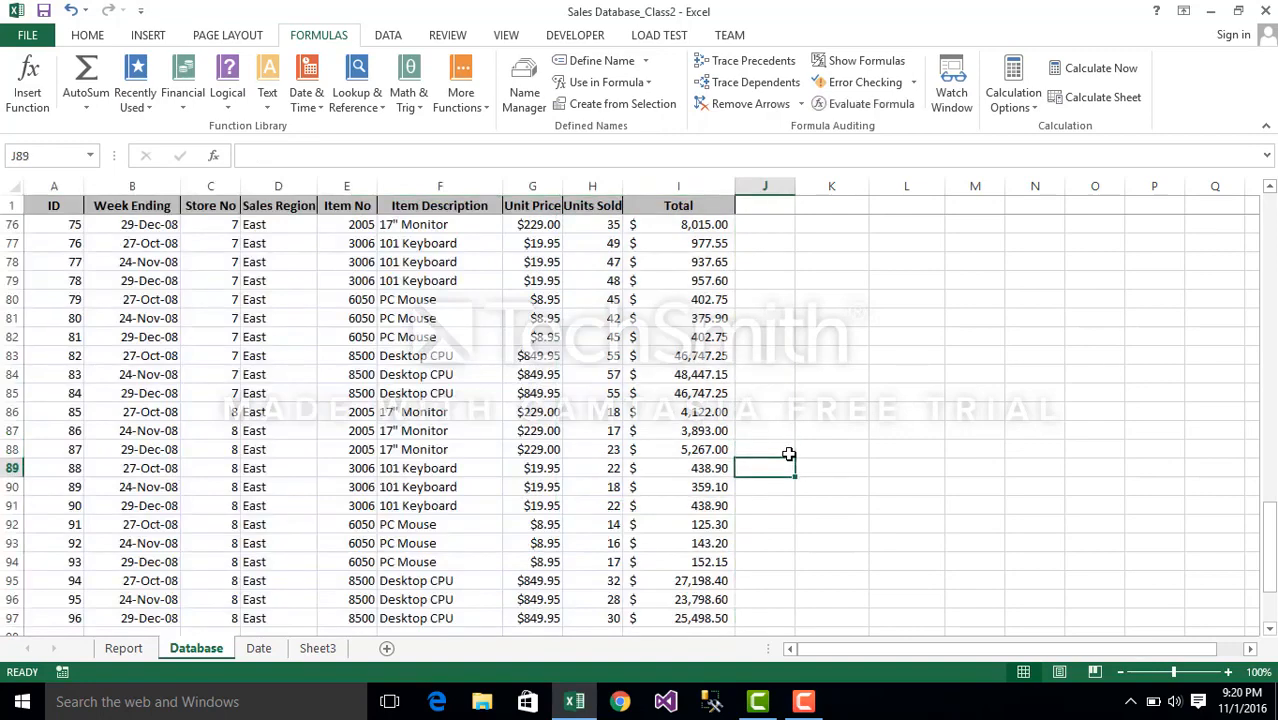
click(692, 465)
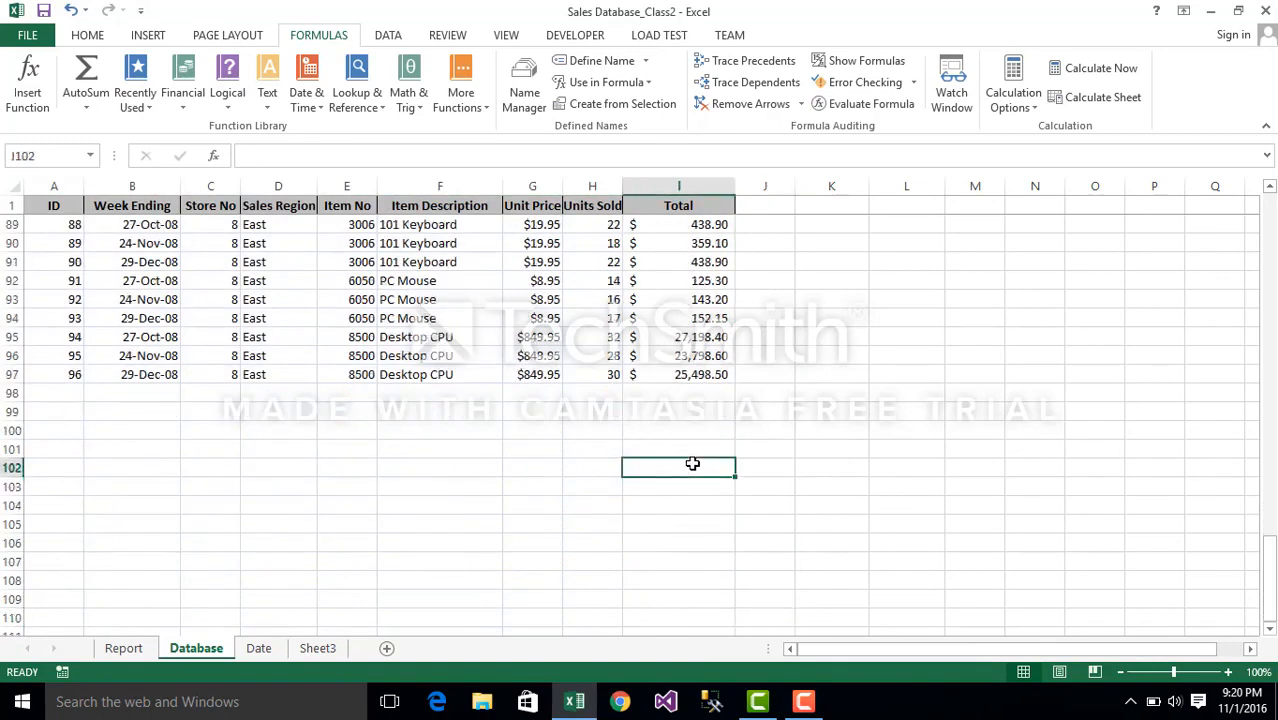
text(=s)
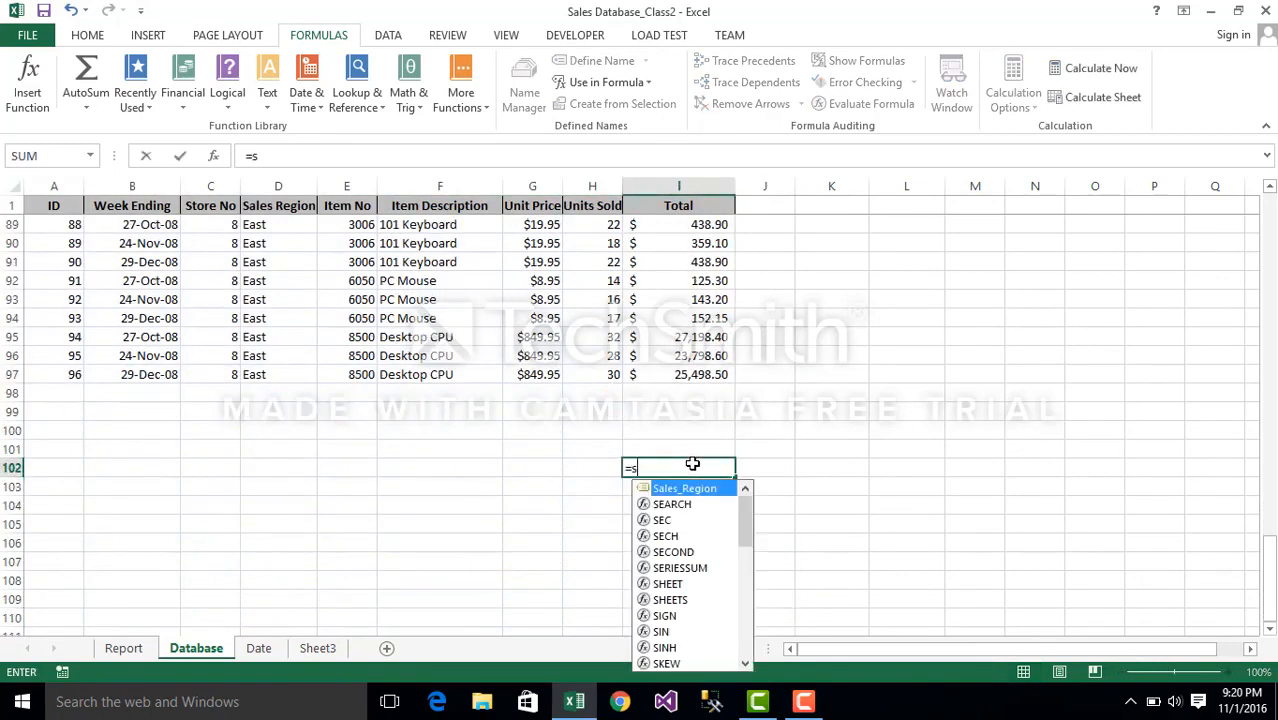
text(um)
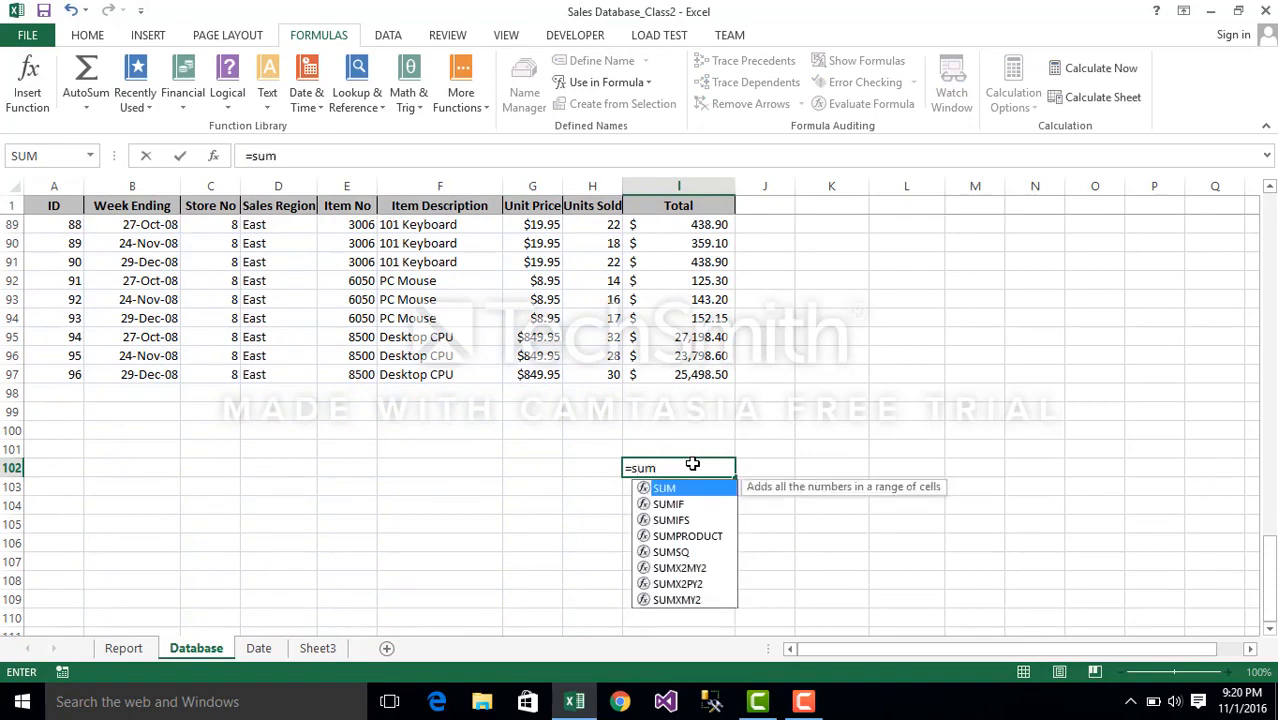
key(Escape)
key(Escape)
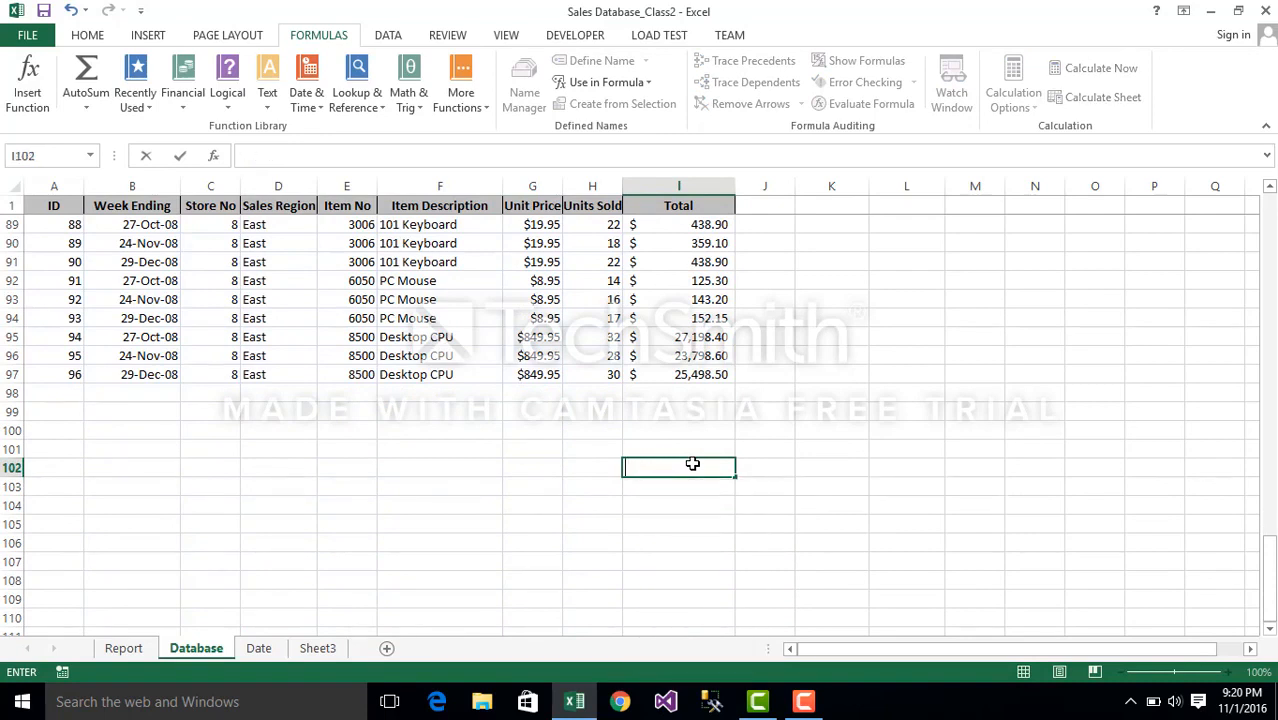
click(916, 449)
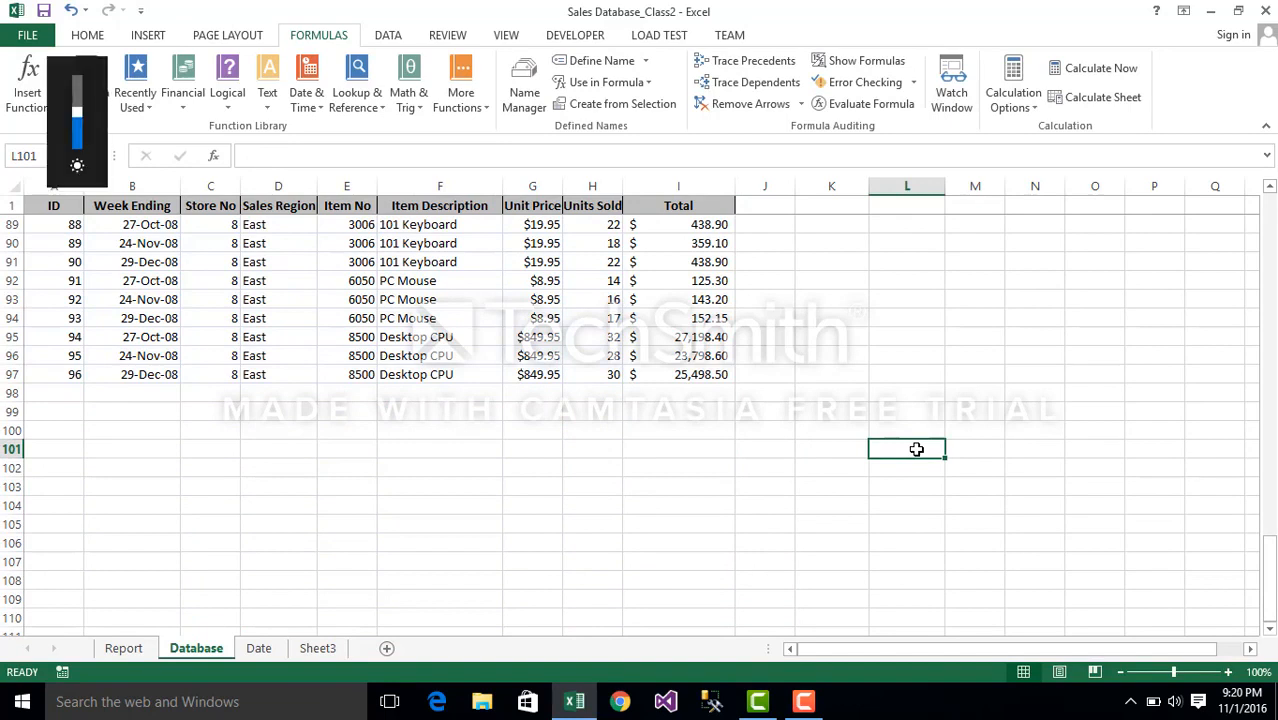
click(424, 501)
key(XF86MonBrightnessUp)
key(XF86MonBrightnessUp)
key(XF86MonBrightnessUp)
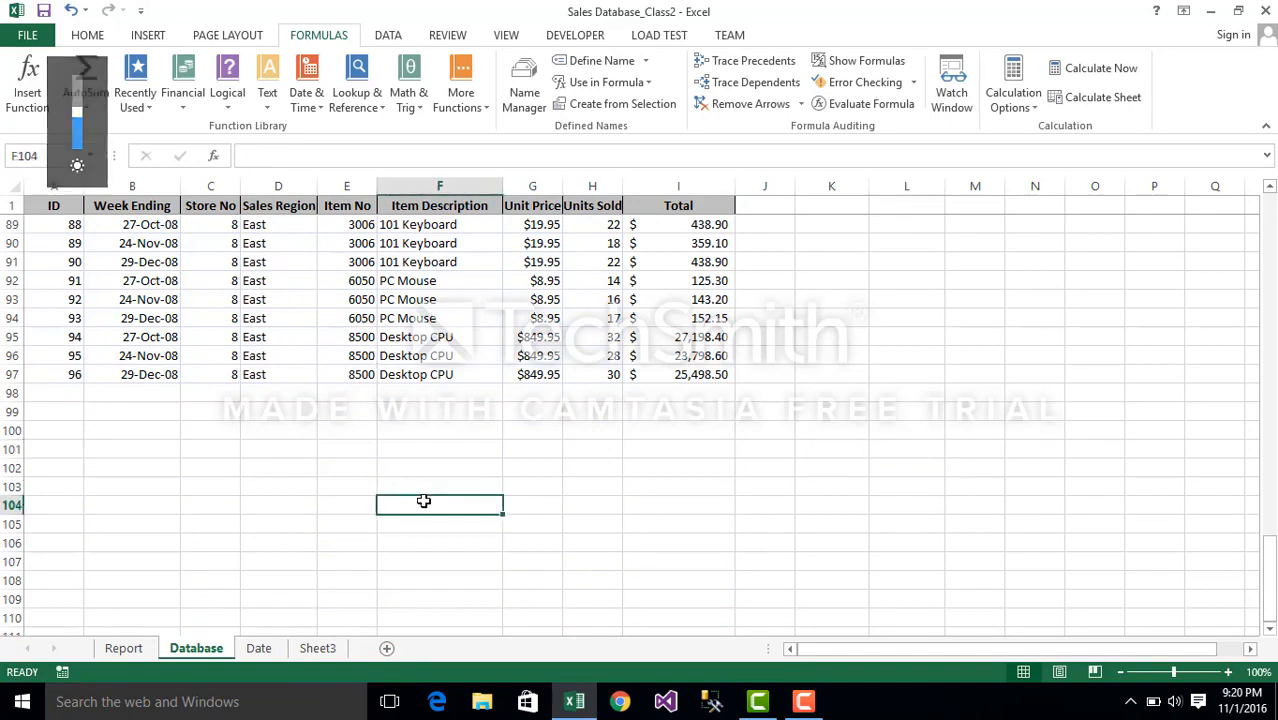
key(XF86MonBrightnessDown)
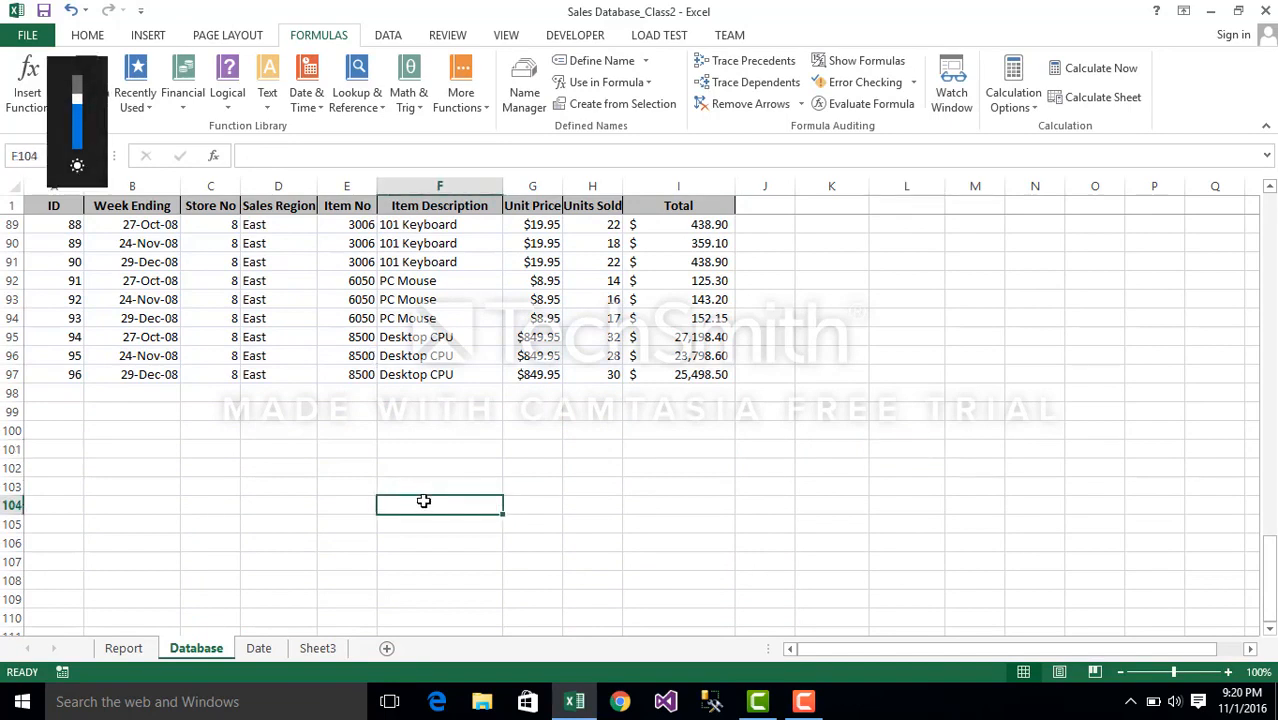
key(XF86MonBrightnessDown)
key(XF86MonBrightnessDown)
Enter =SUM(Total) in cell I102, picking the named range Total as the argument, and select the cell to view its formula.
click(701, 469)
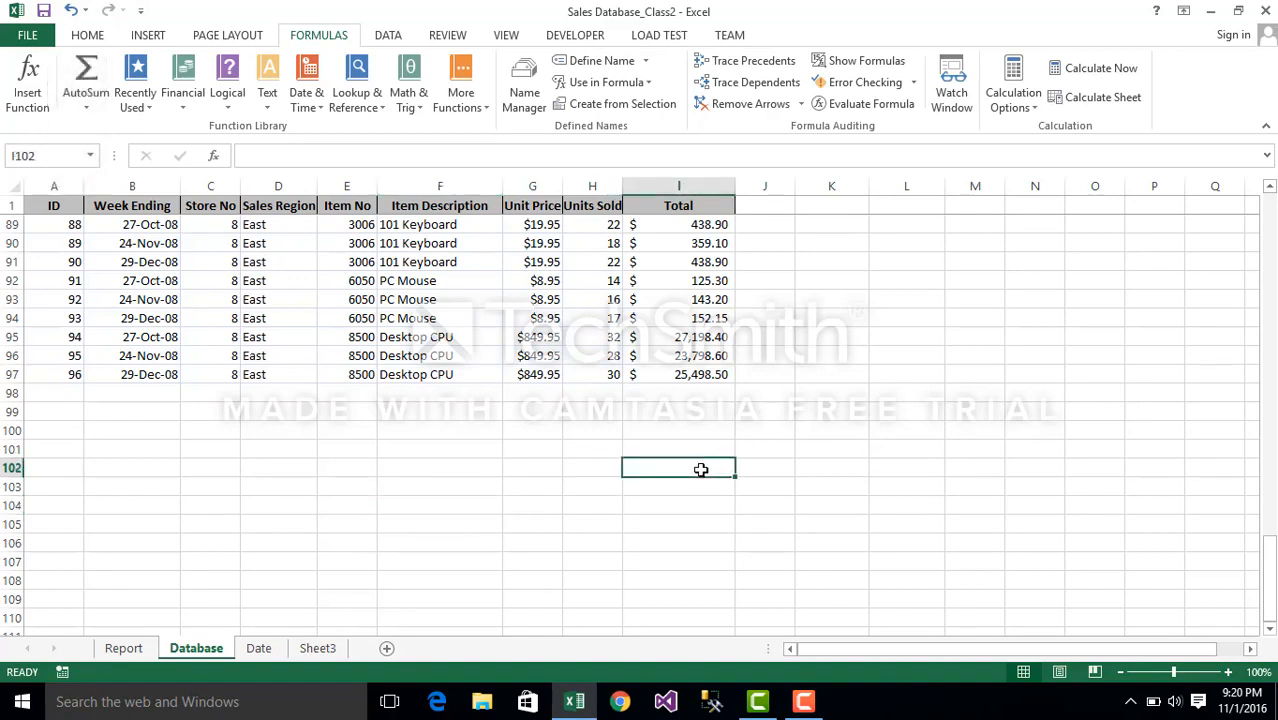
text(=sum)
key(Tab)
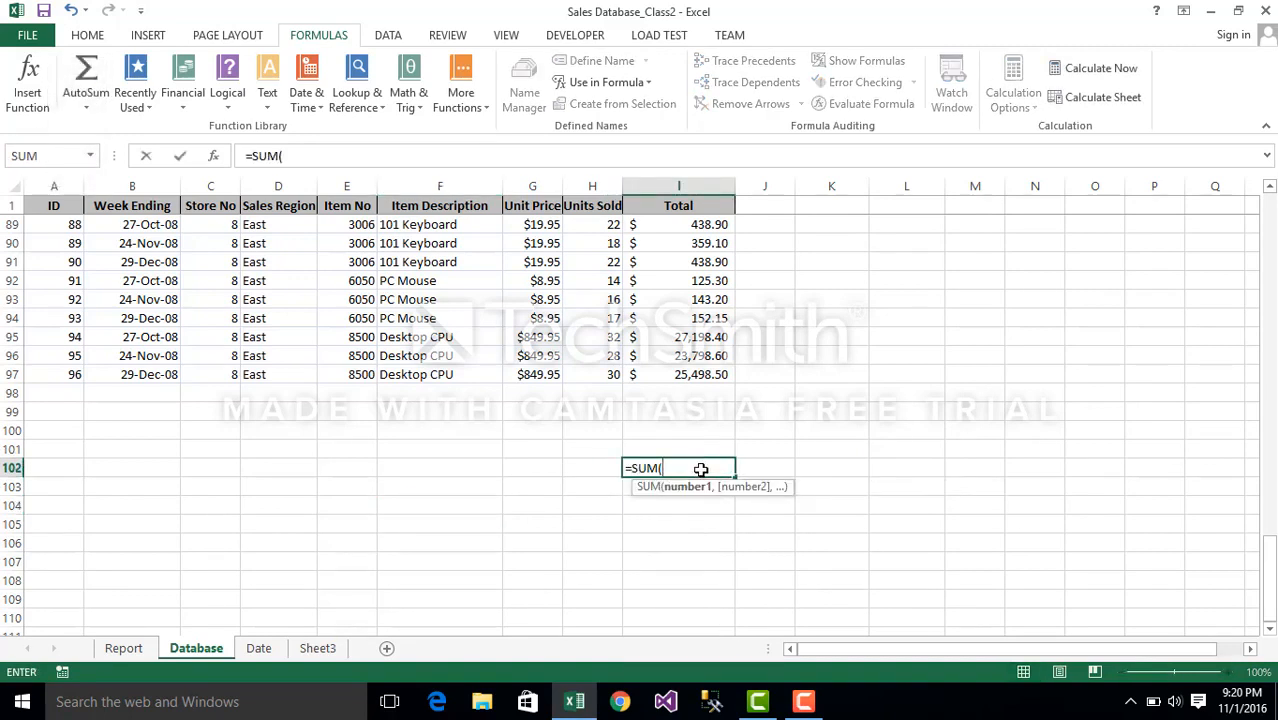
key(XF86MonBrightnessDown)
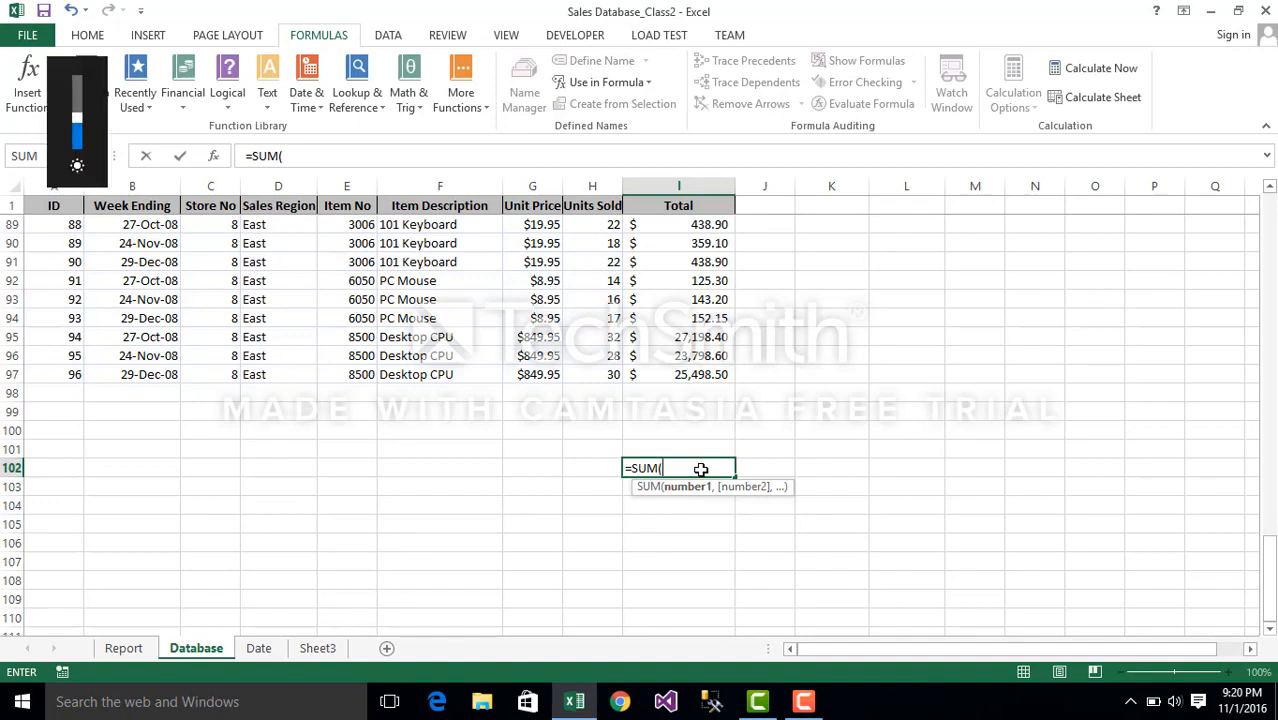
text(to)
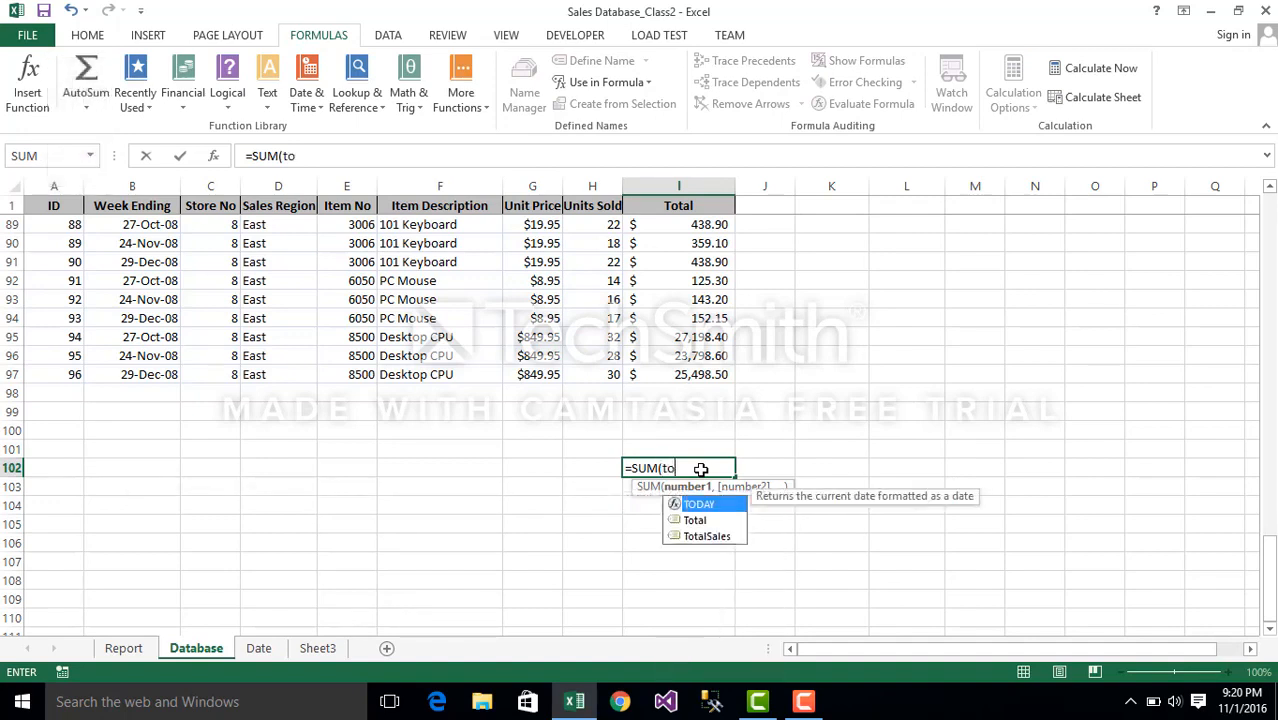
key(Down)
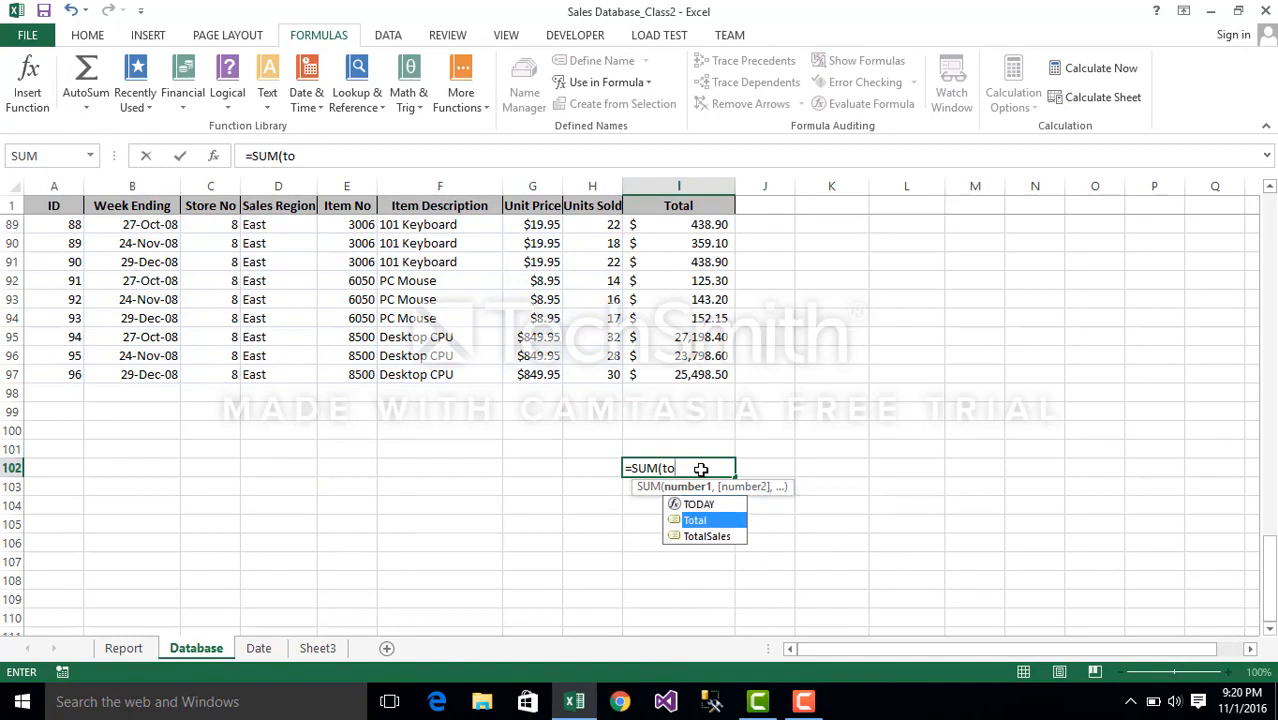
key(Tab)
key(Return)
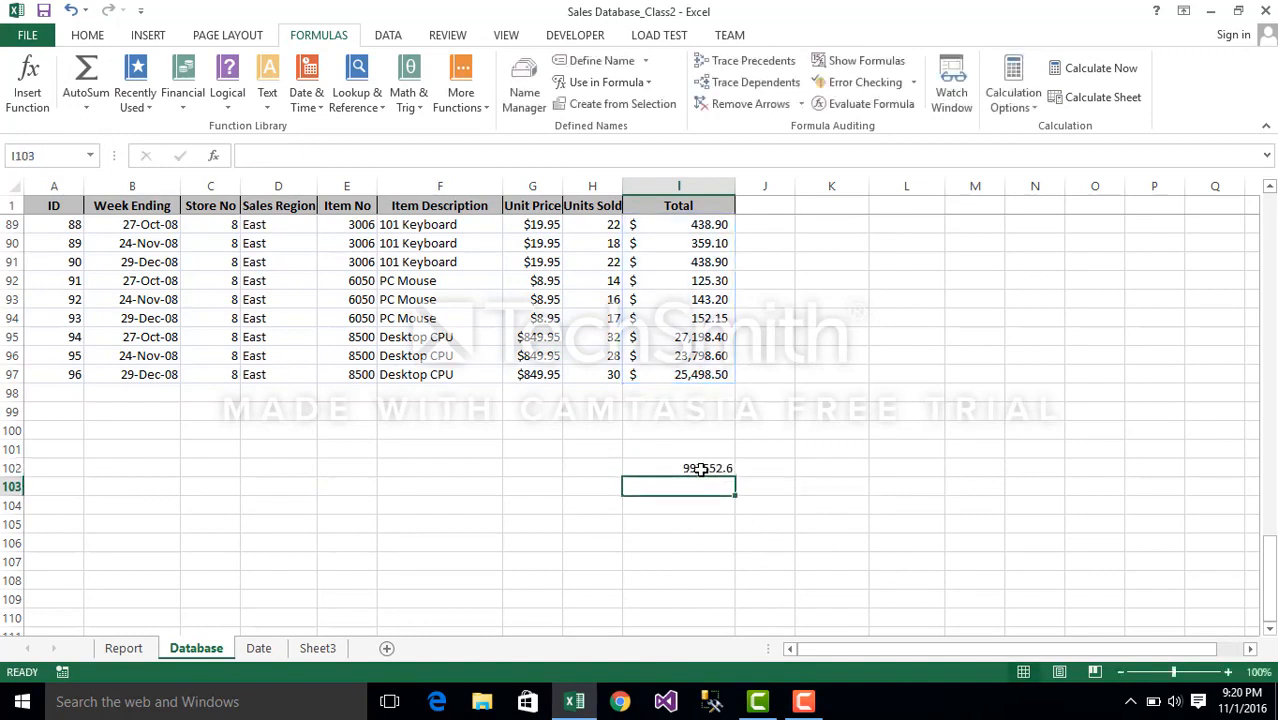
click(705, 467)
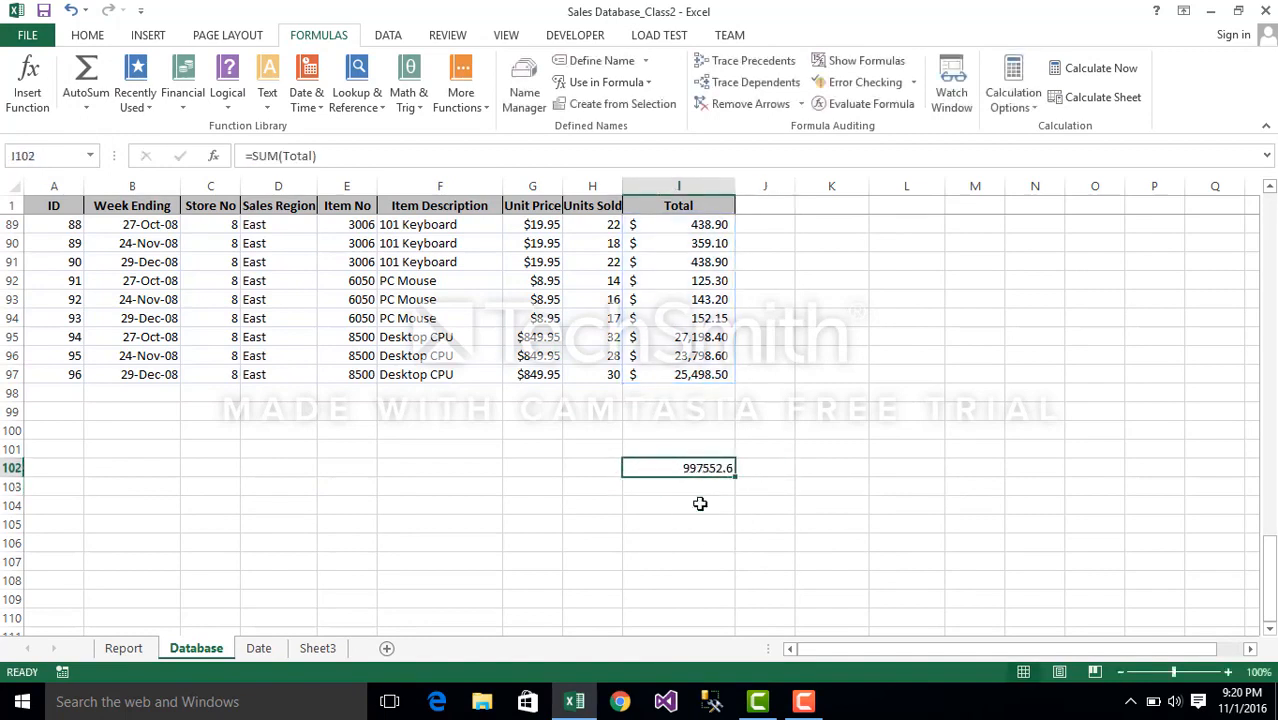
Enter a SUM formula in cell I104 by selecting the Total column values I2:I97 as its range.
click(699, 504)
text(=)
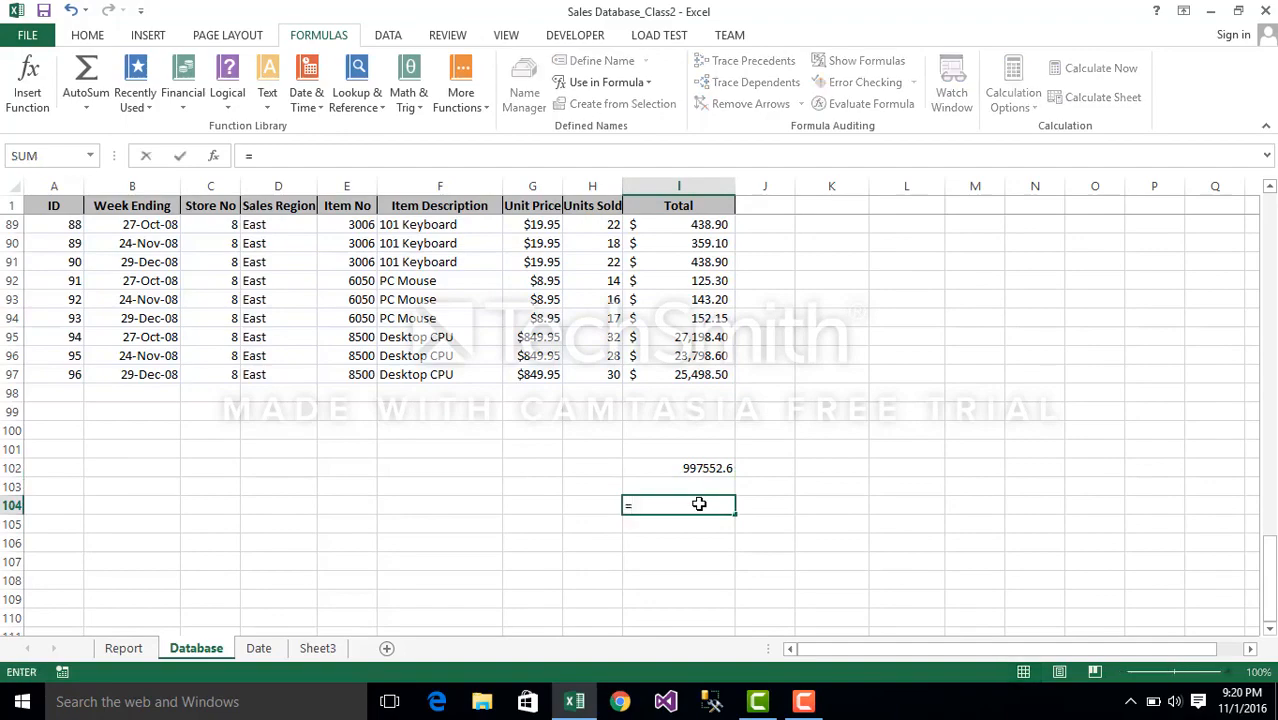
text(sum)
key(Tab)
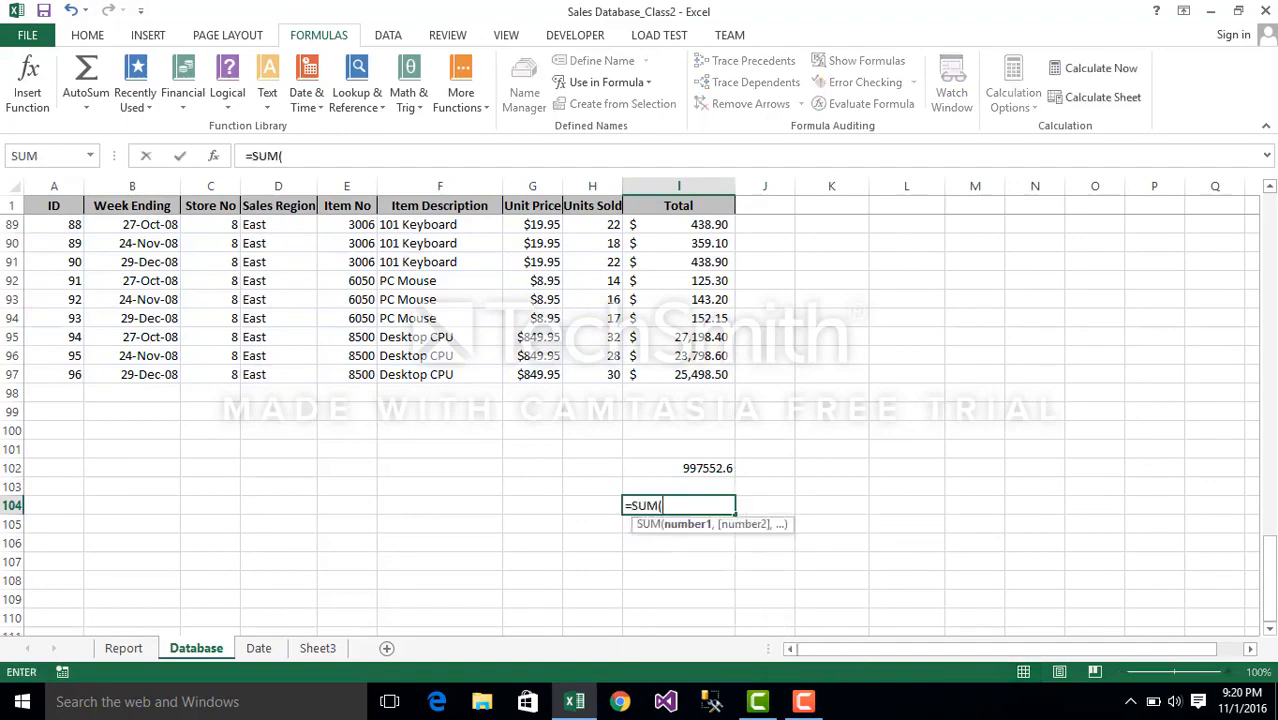
scroll(640, 425, up, 15)
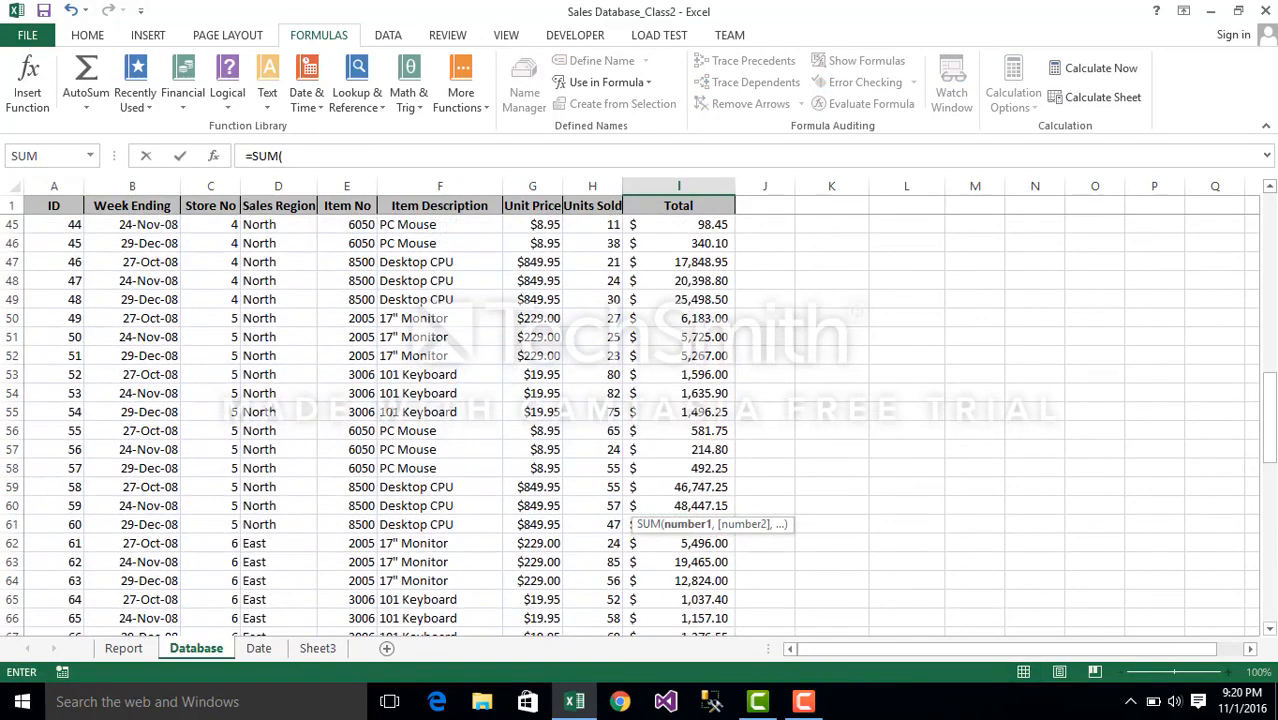
click(1274, 270)
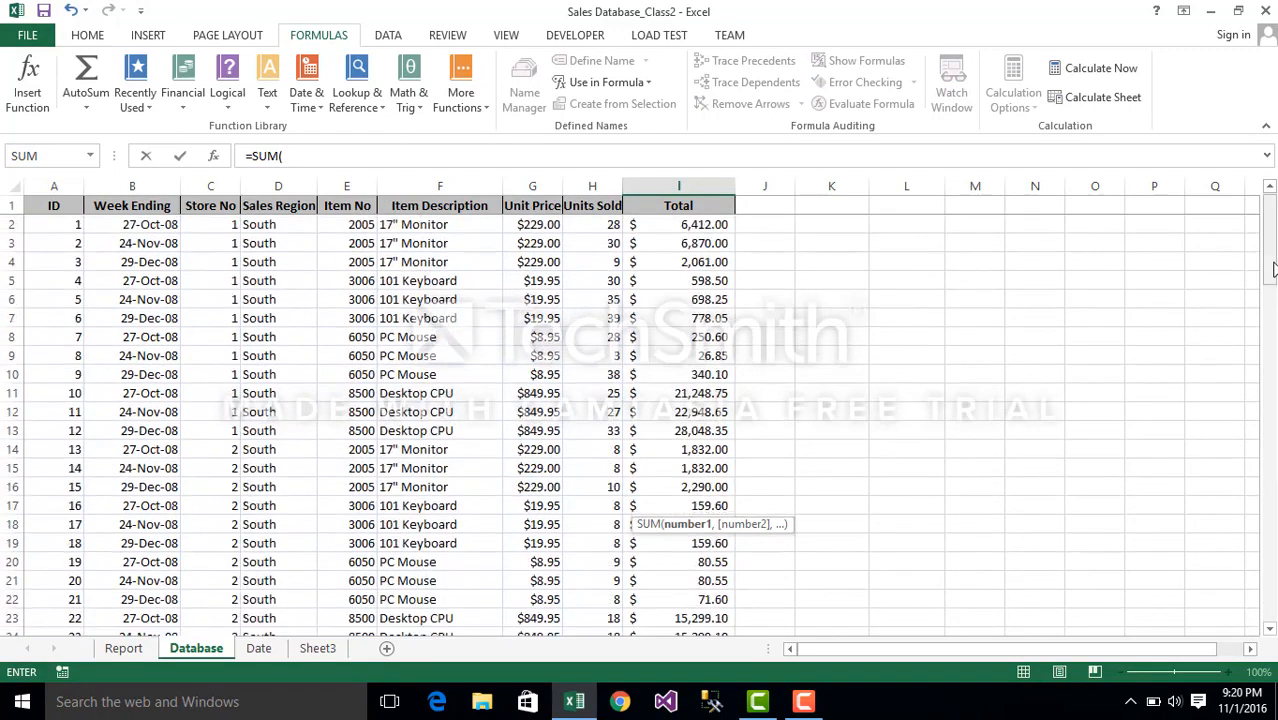
click(652, 225)
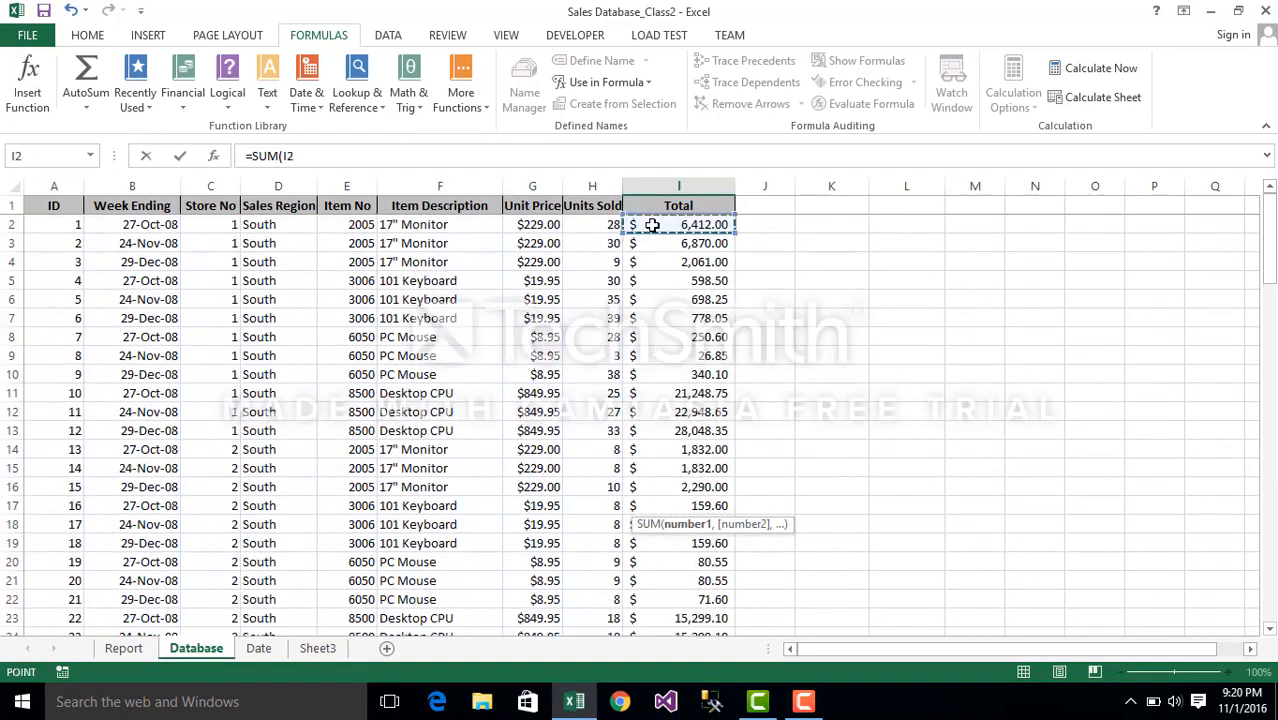
key(ctrl+shift+Down)
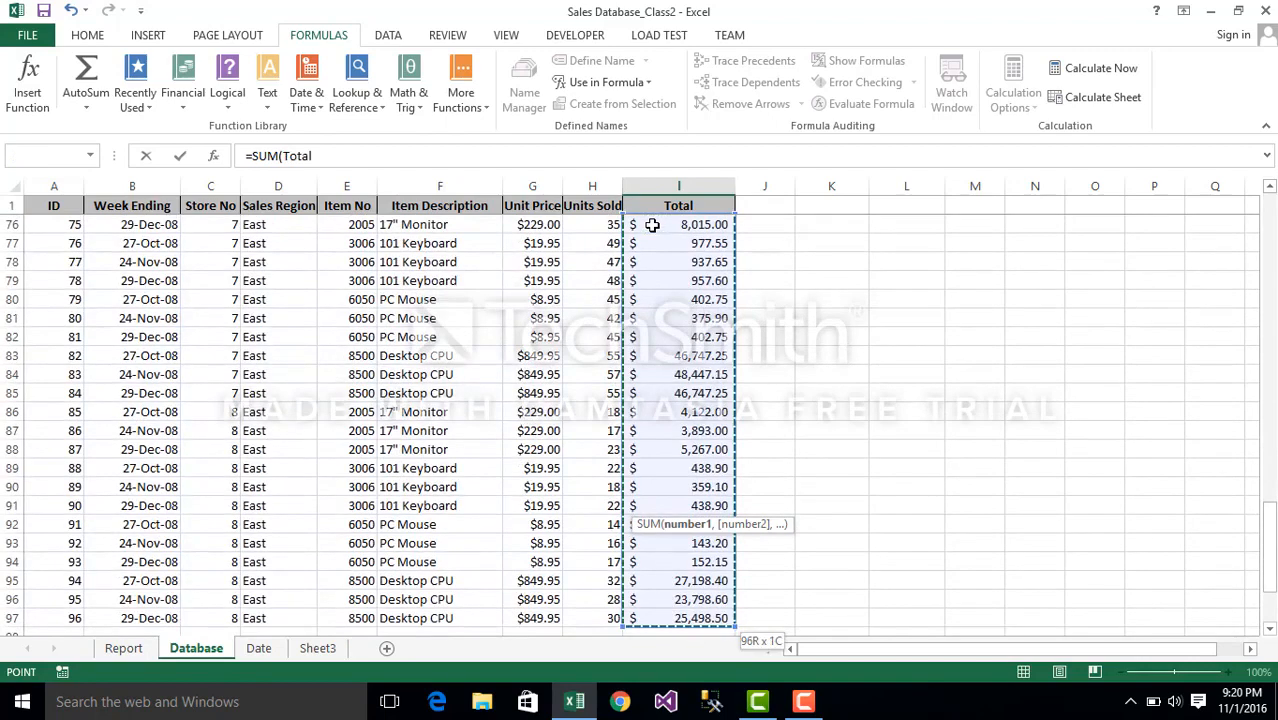
text())
key(Return)
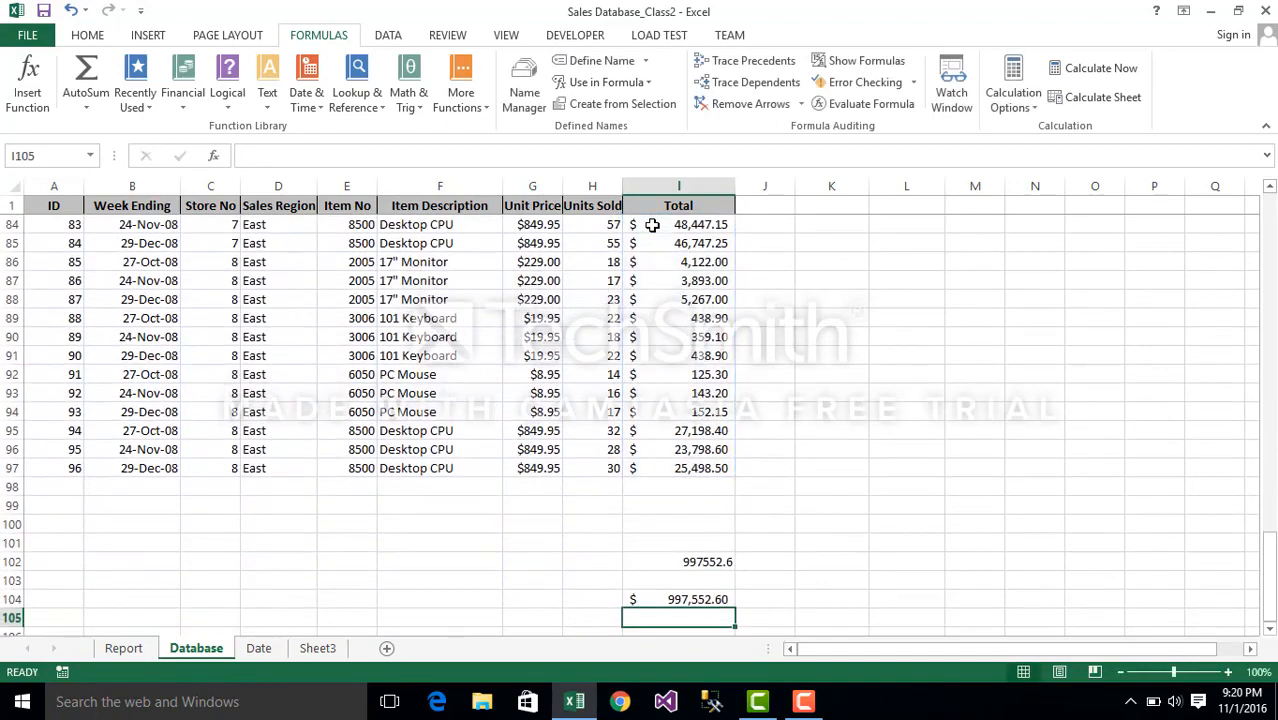
Inspect the formula in cell I104 to see how it refers to the summed range, and leave it without keeping any edit.
click(688, 601)
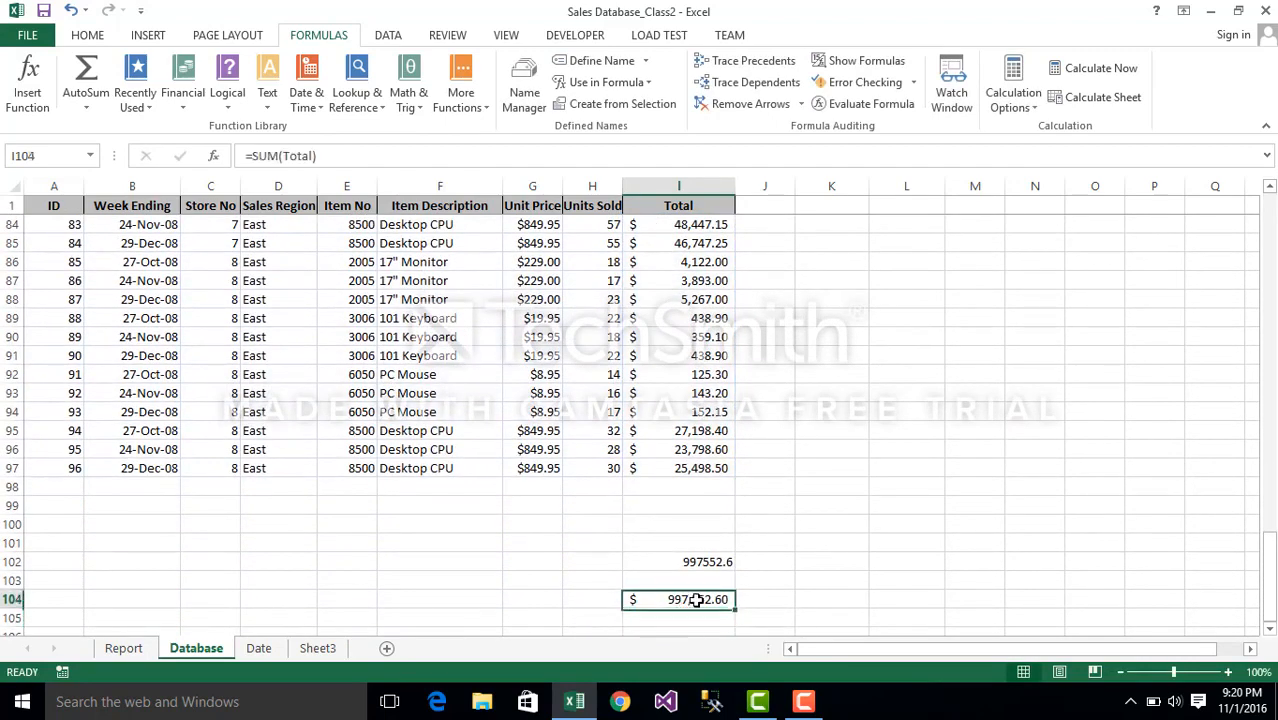
key(F2)
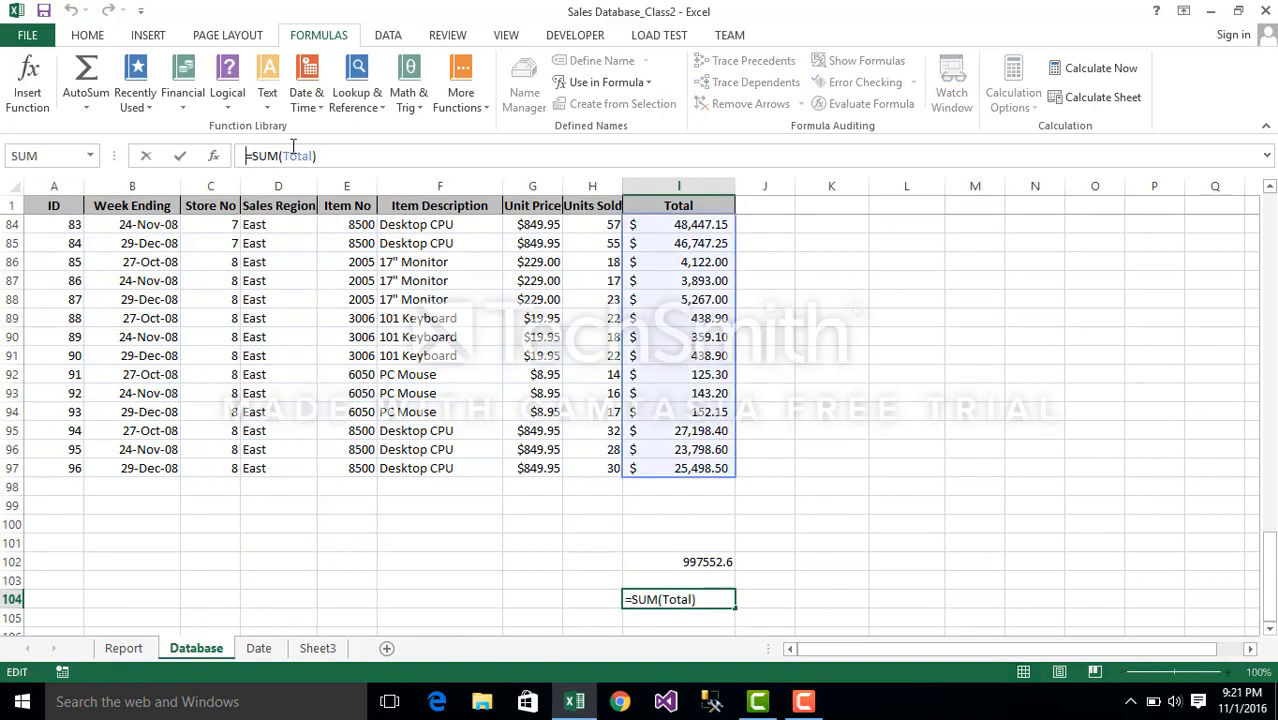
click(693, 563)
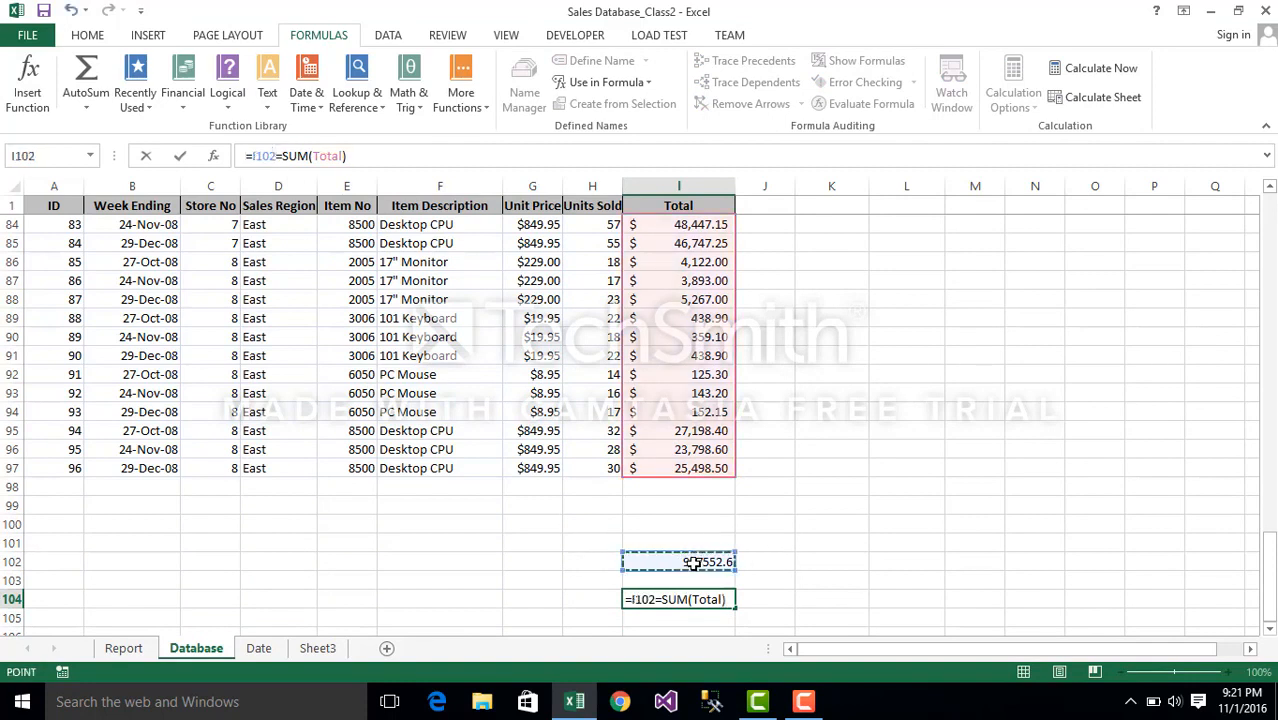
key(Escape)
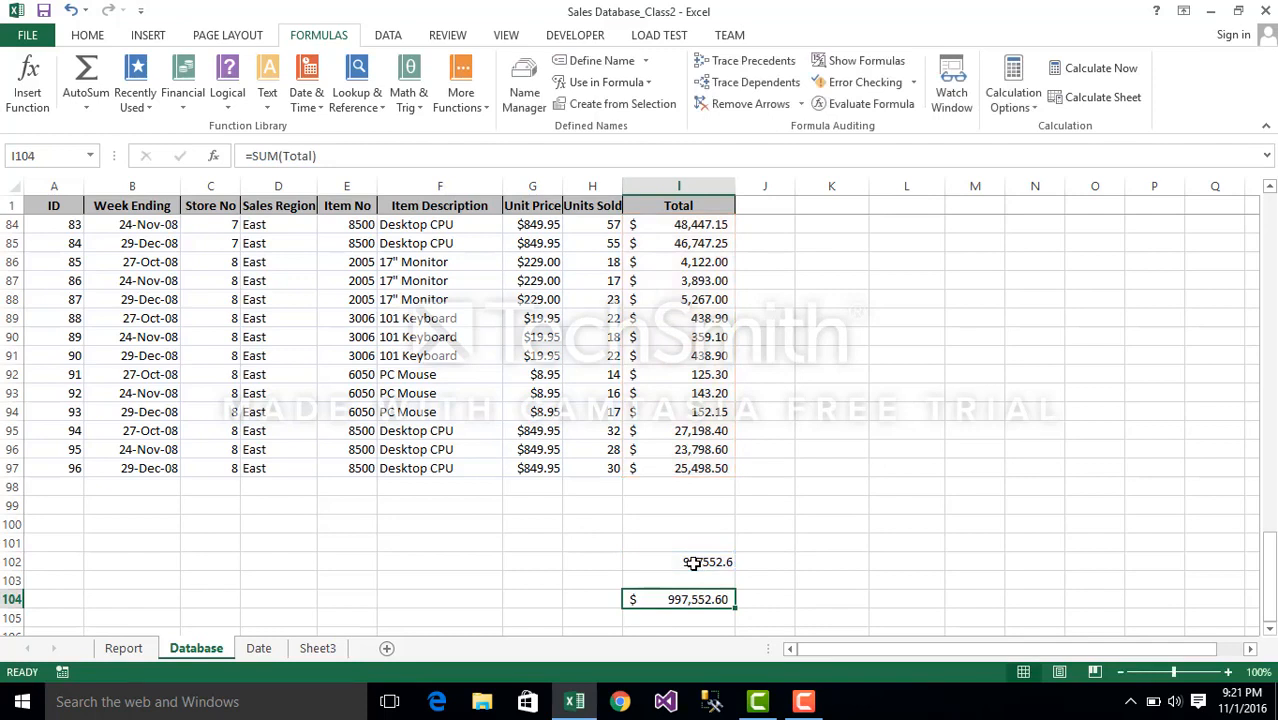
Delete the trial SUM formulas from cells I102 and I104 below the Total column.
click(693, 563)
key(Delete)
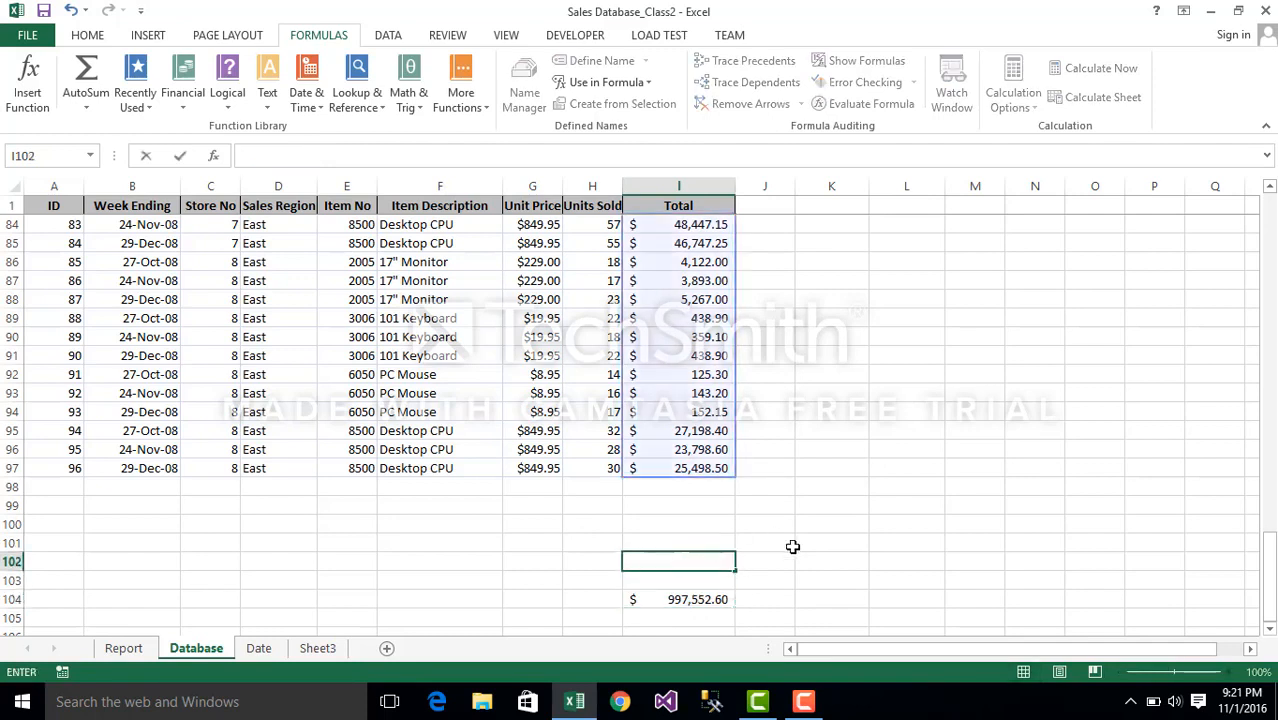
click(801, 603)
click(677, 593)
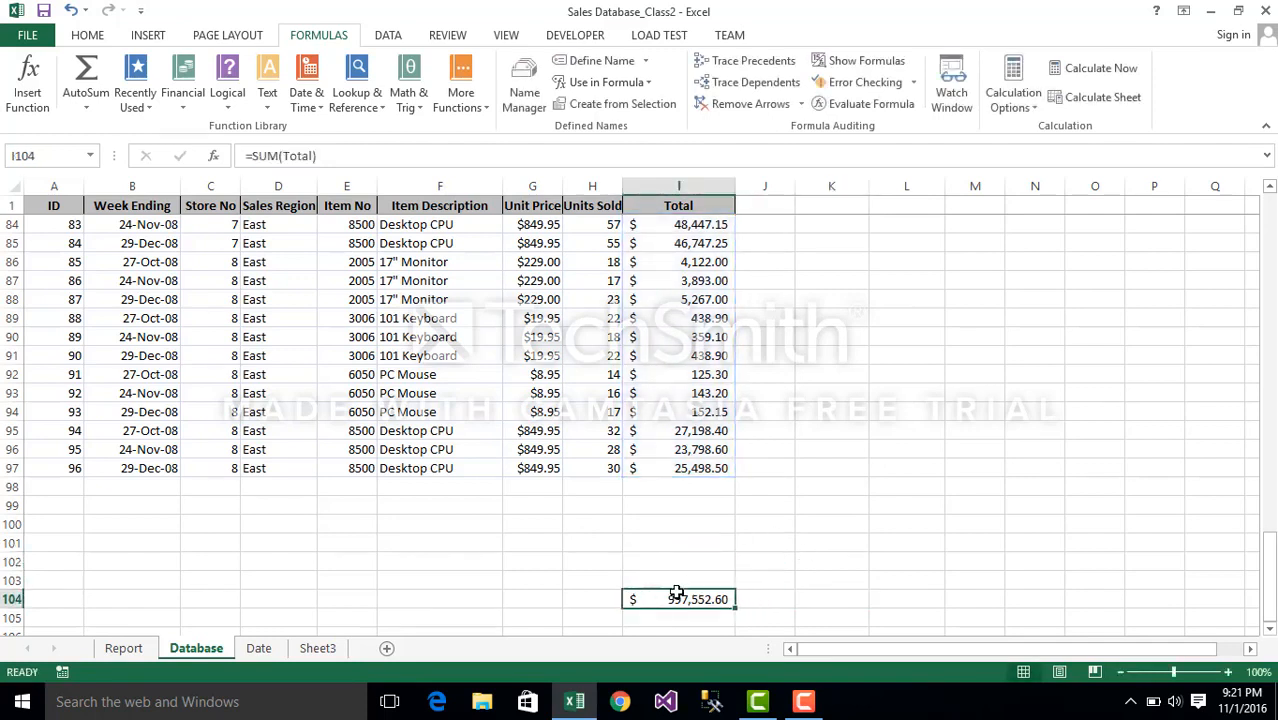
key(BackSpace)
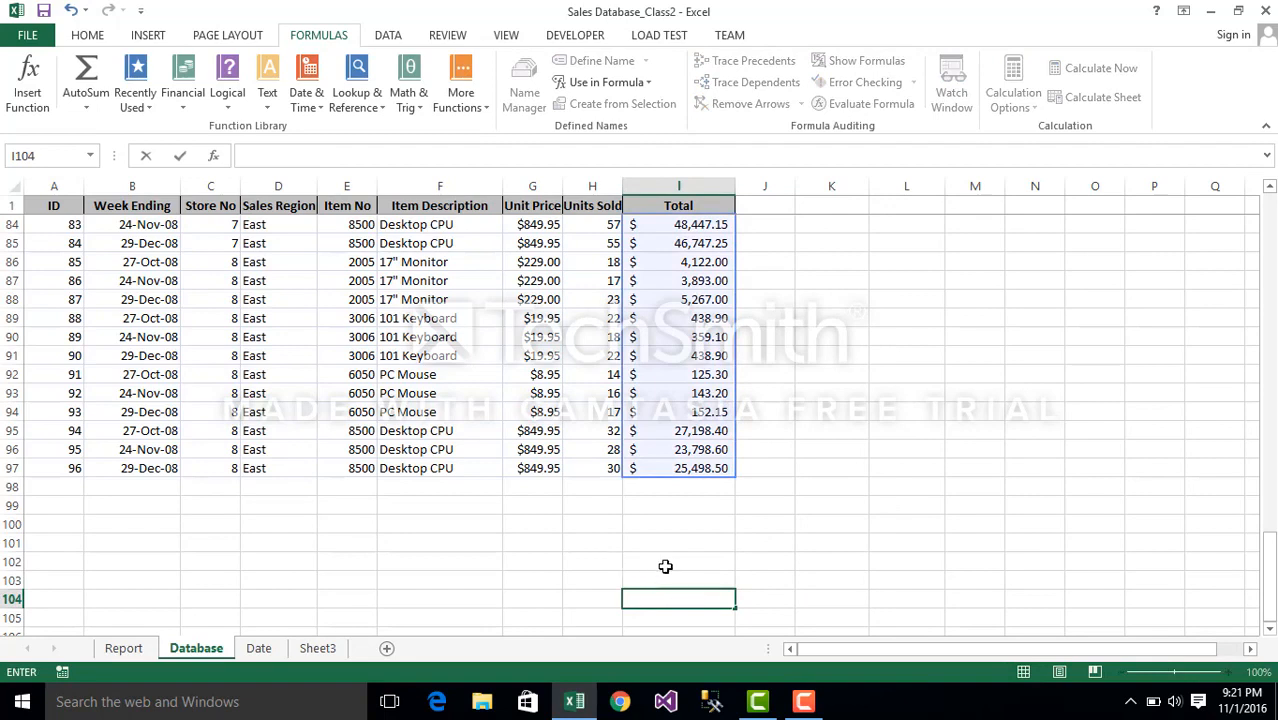
click(591, 558)
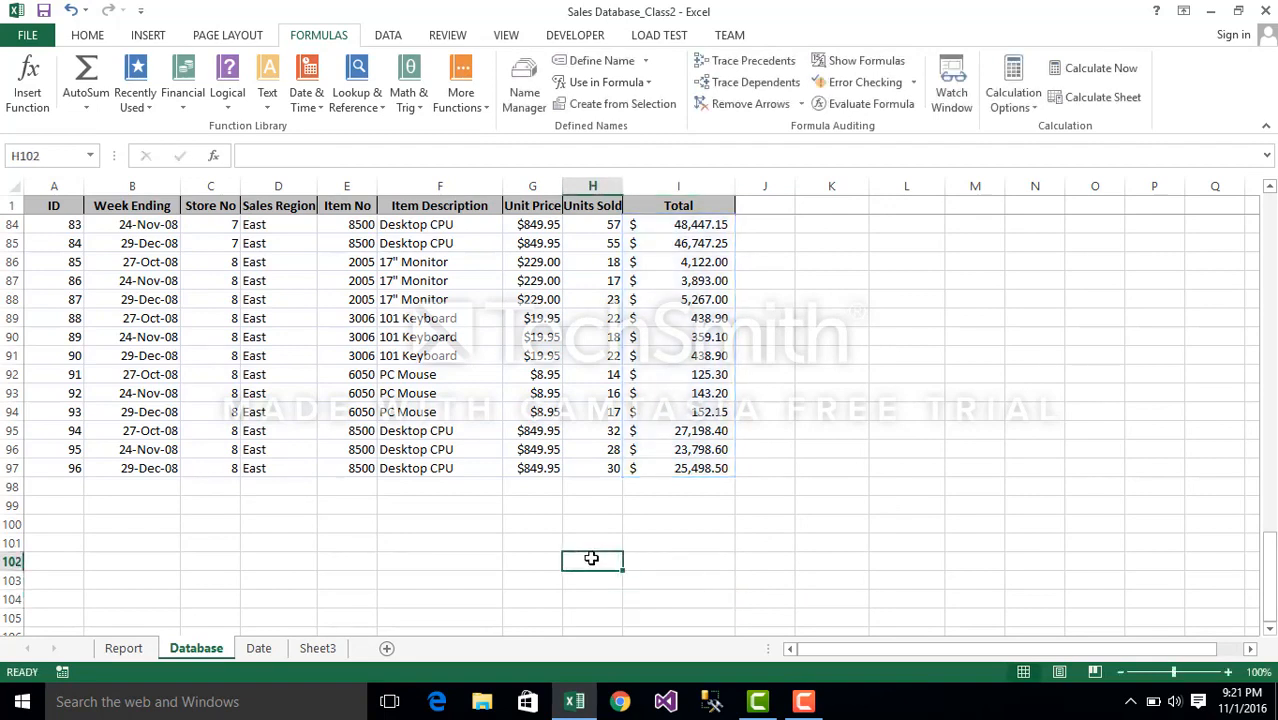
Label cell H102 below the Units Sold column as Count.
text(Count)
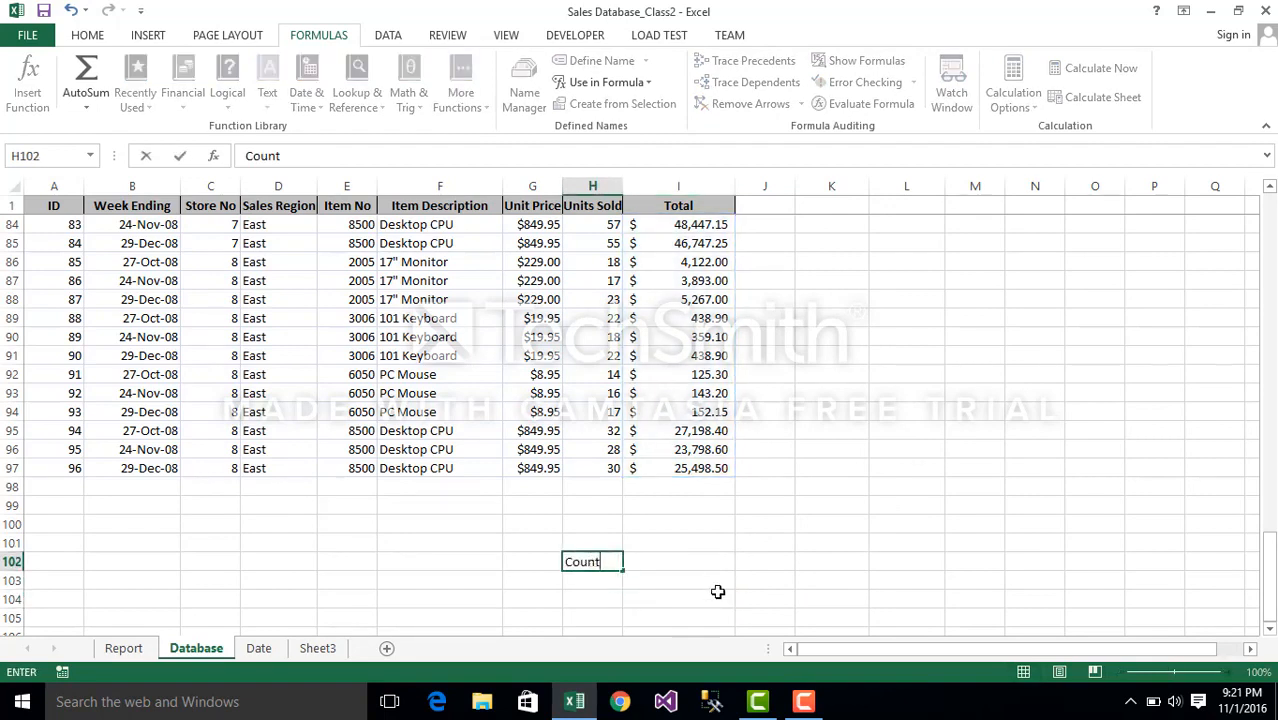
click(674, 560)
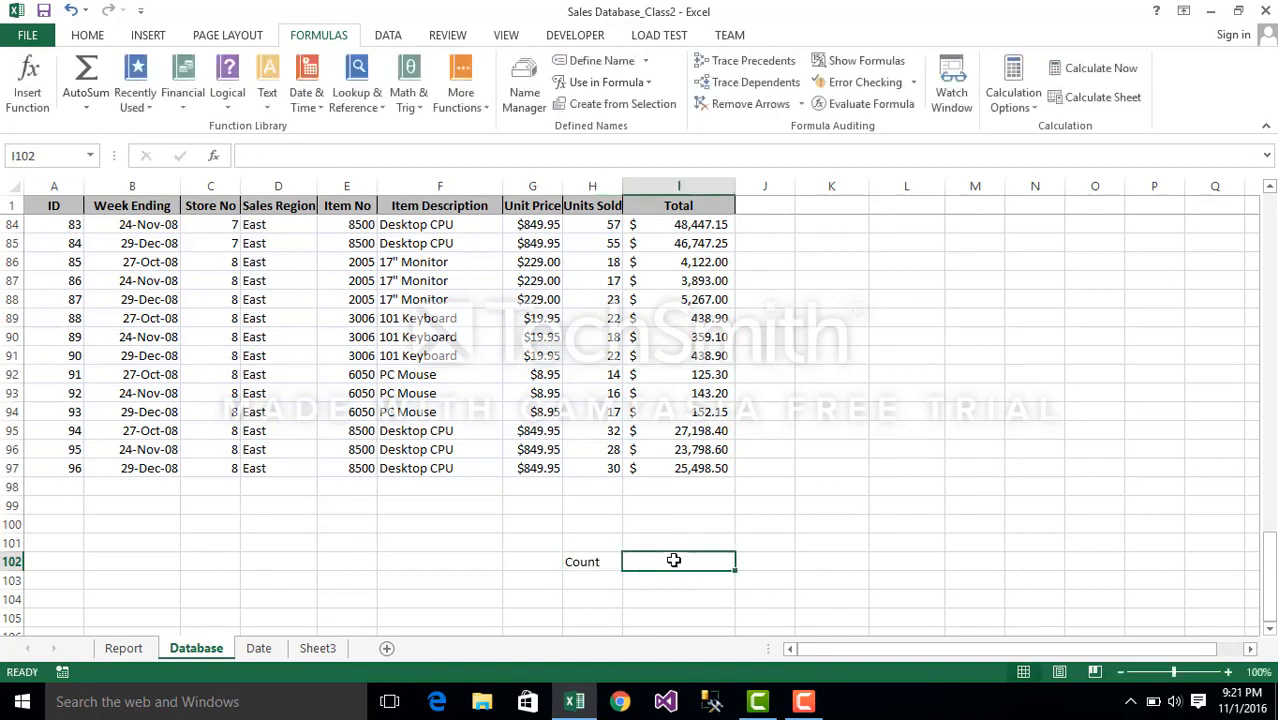
text(=coun)
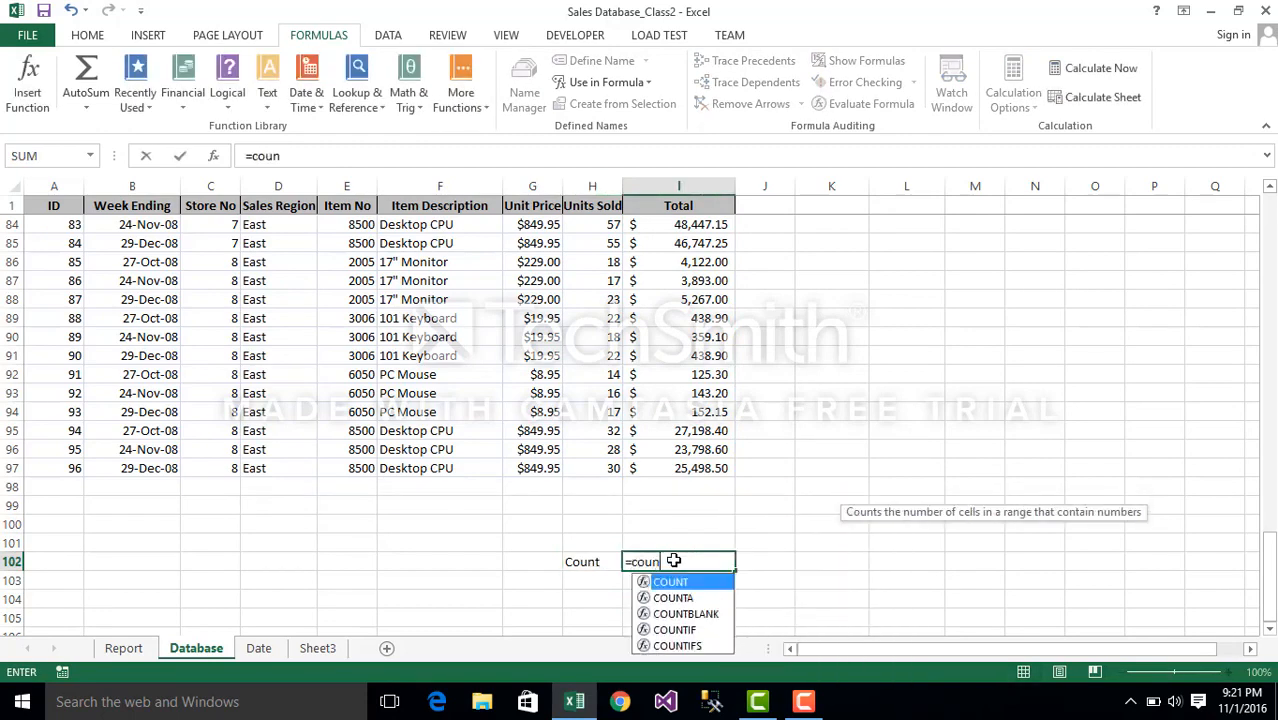
key(Tab)
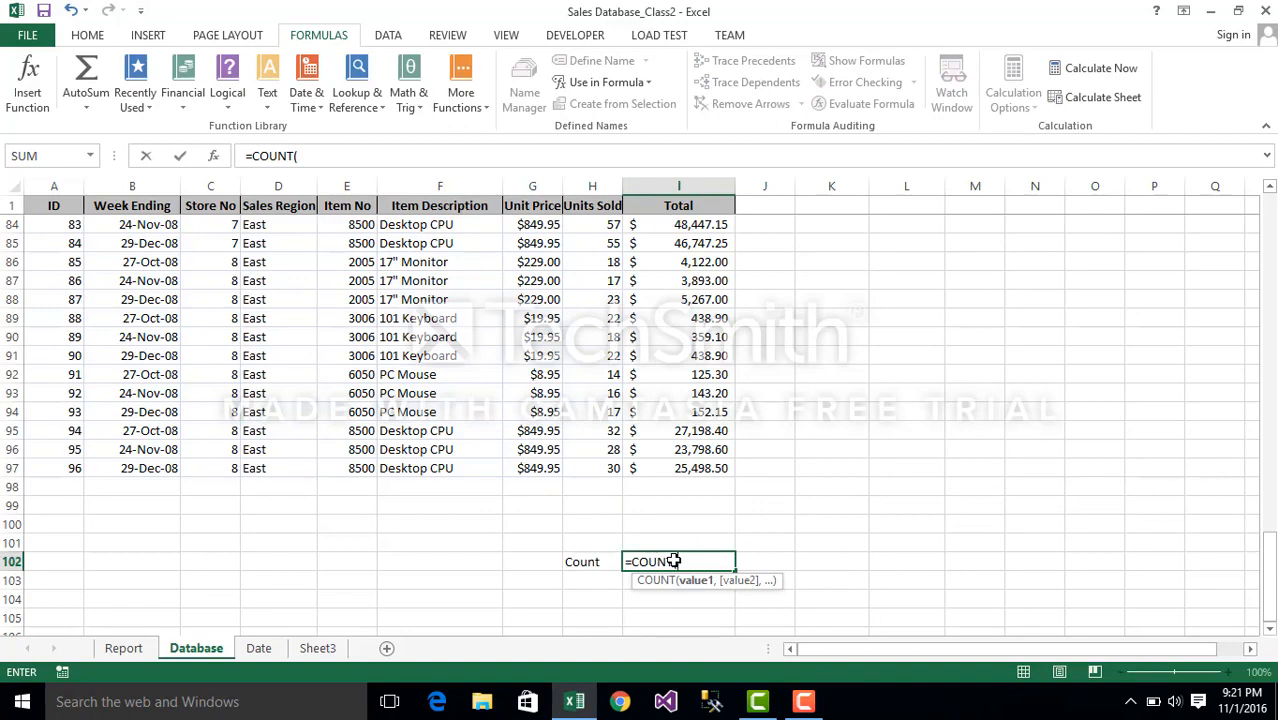
key(ctrl+a)
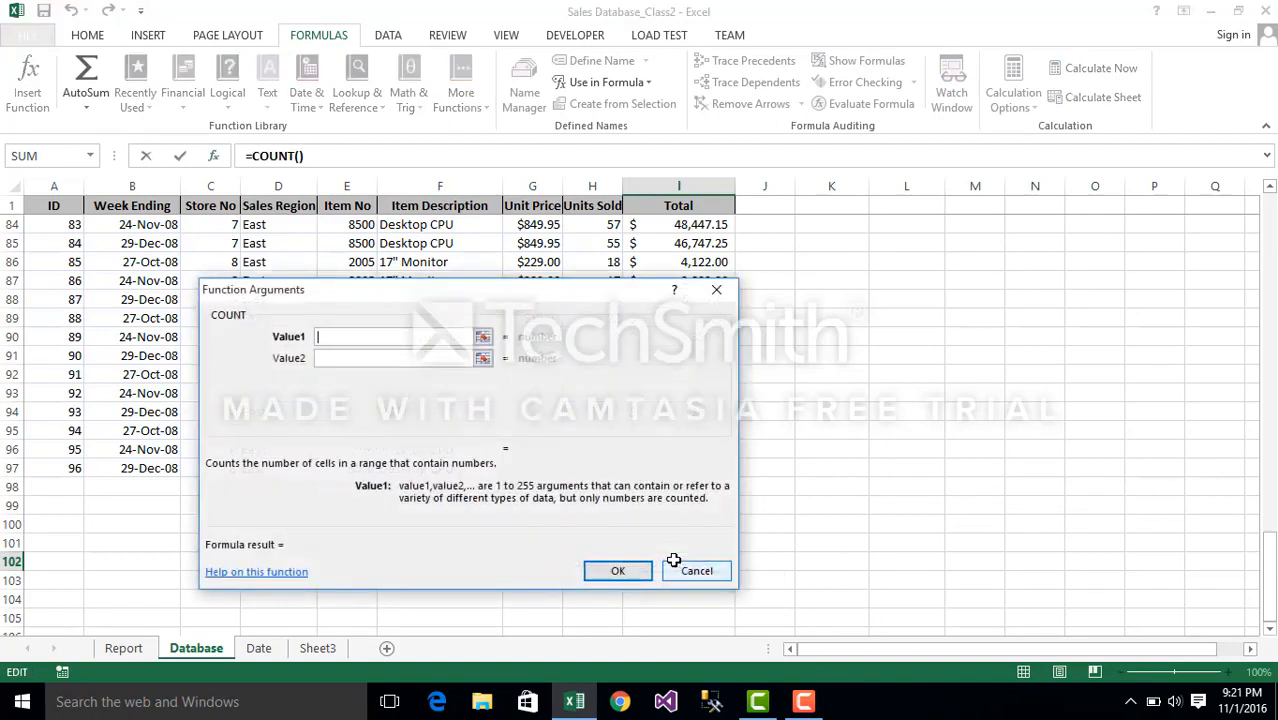
click(718, 290)
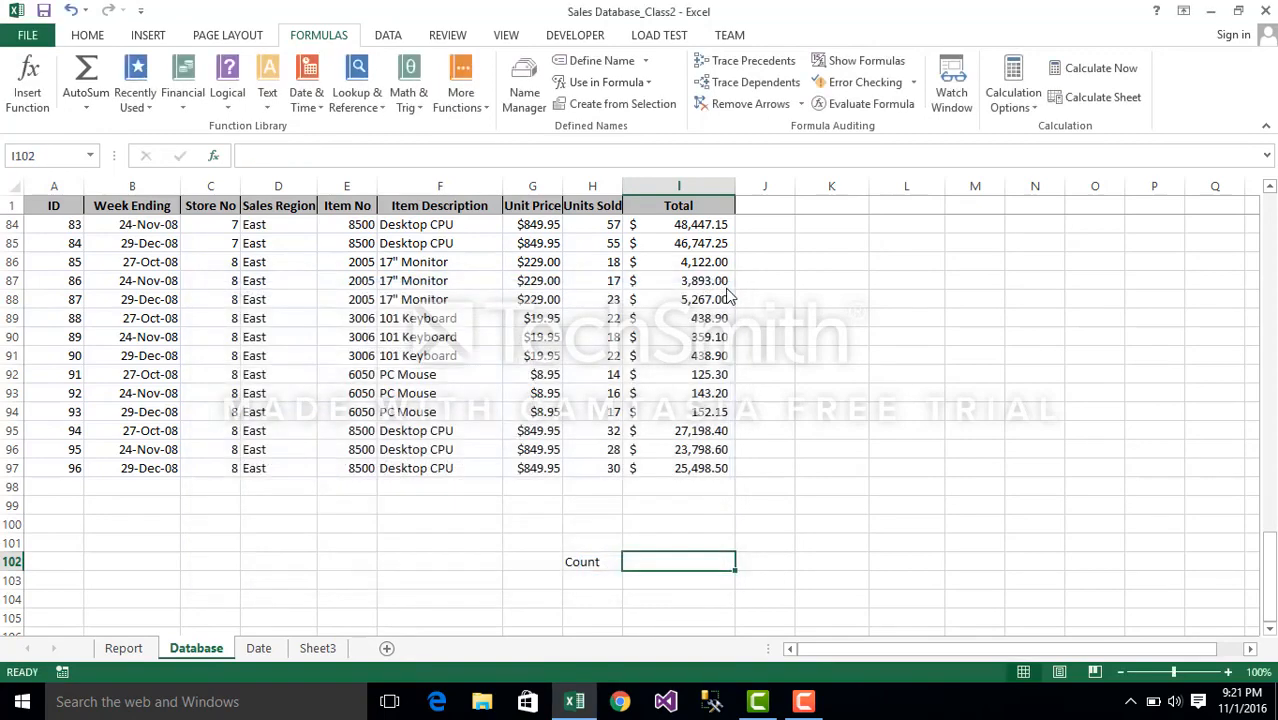
key(ctrl+F3)
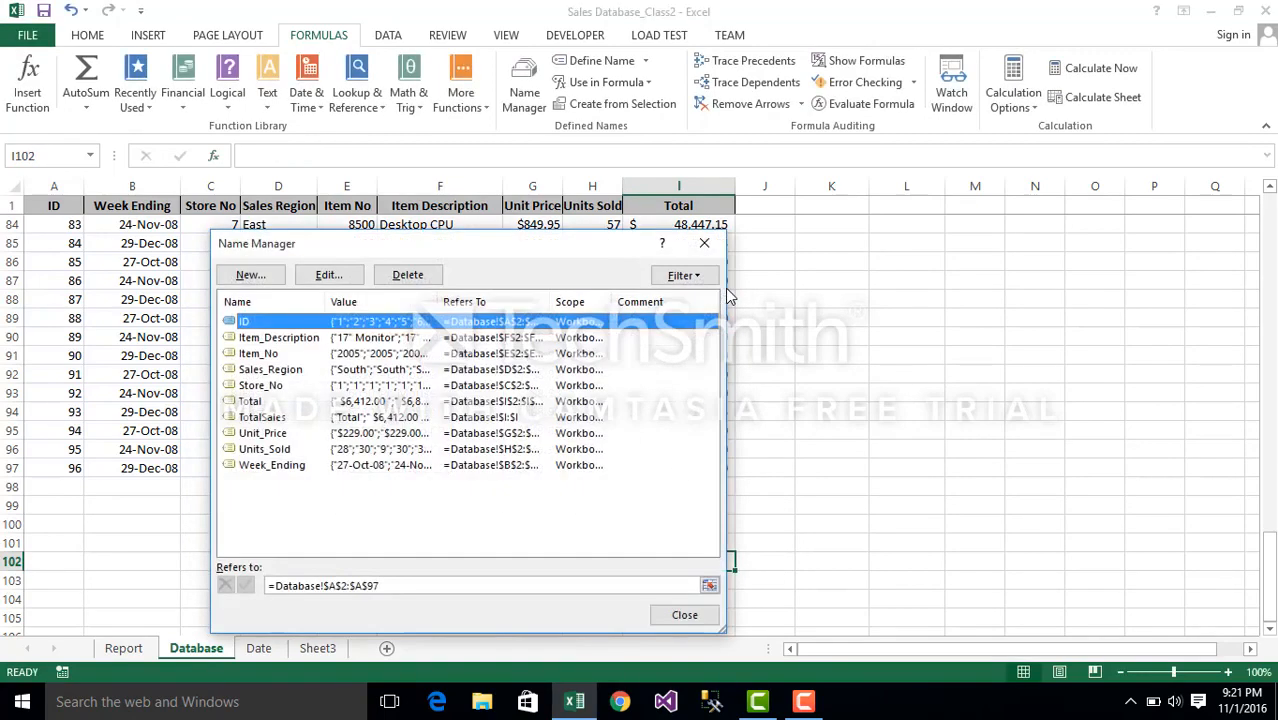
click(277, 284)
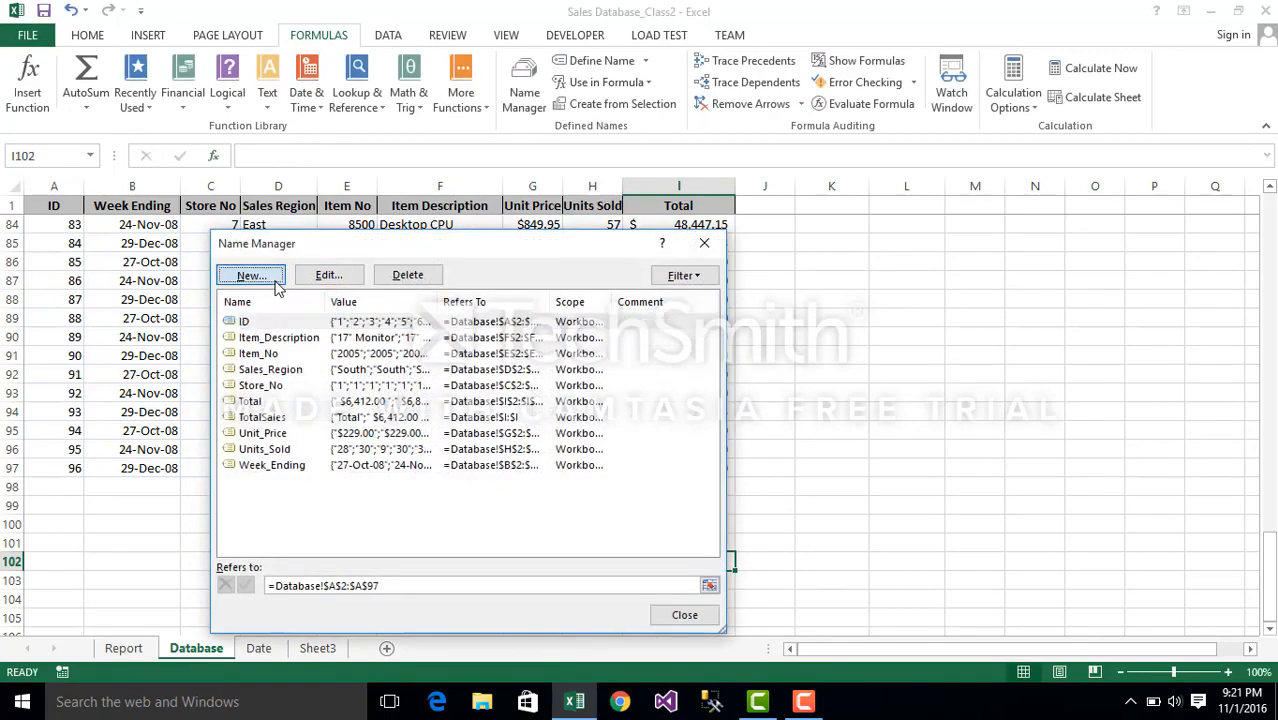
click(579, 339)
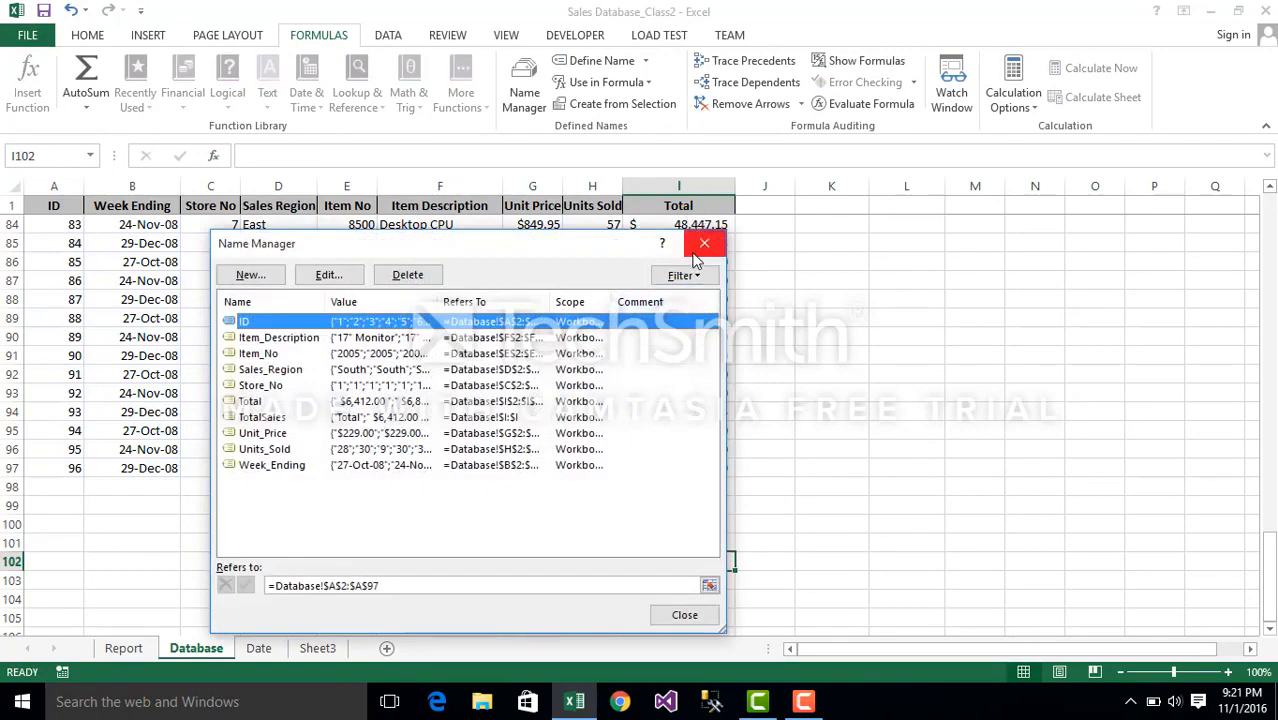
click(698, 256)
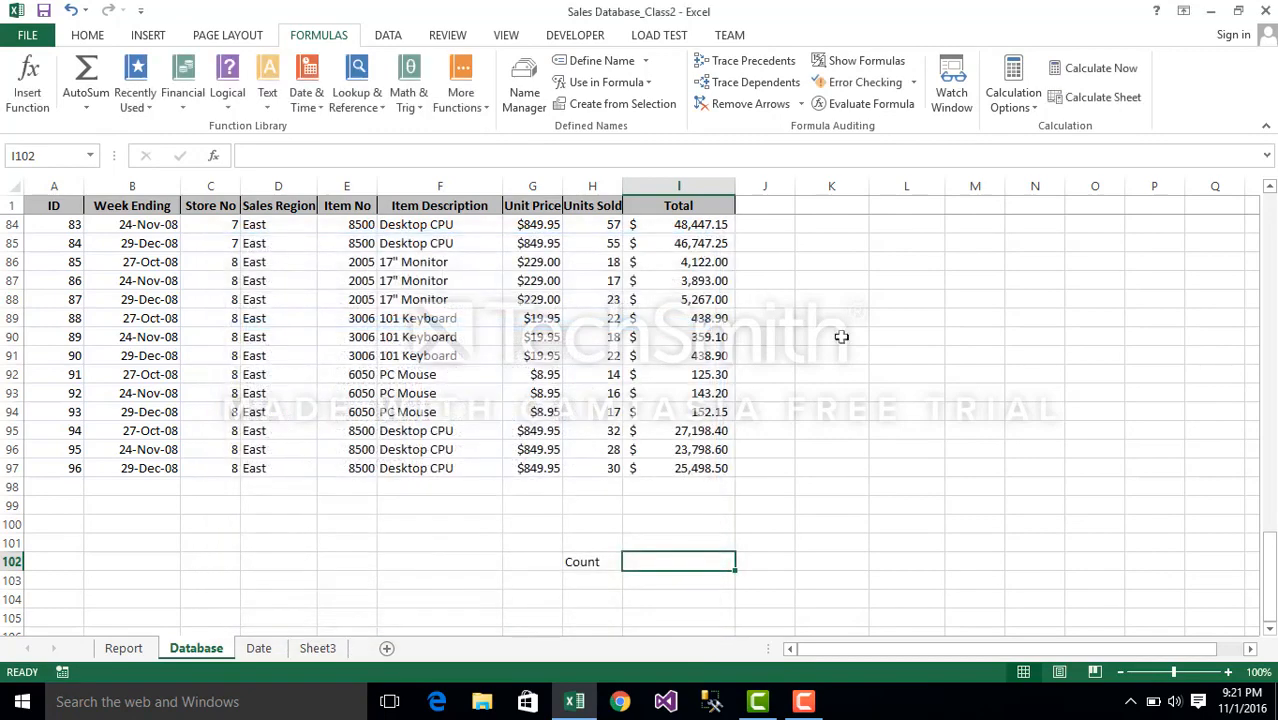
key(XF86MonBrightnessUp)
key(shift+F3)
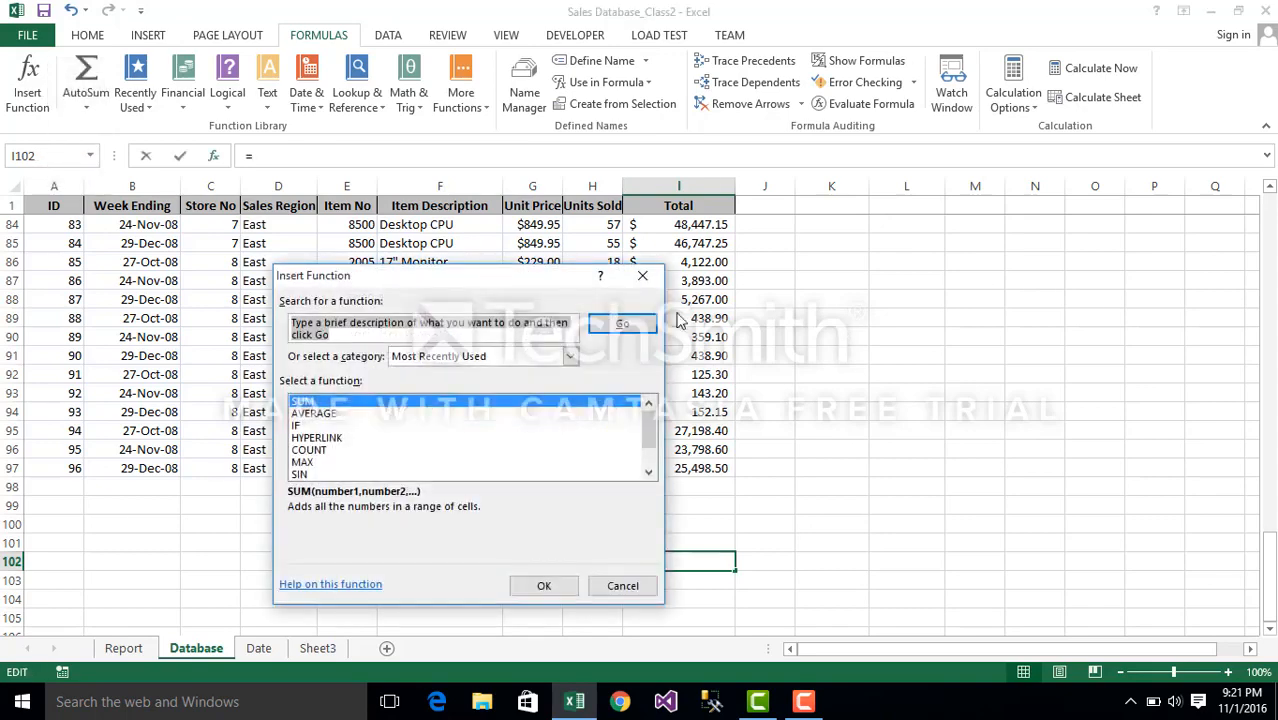
click(645, 278)
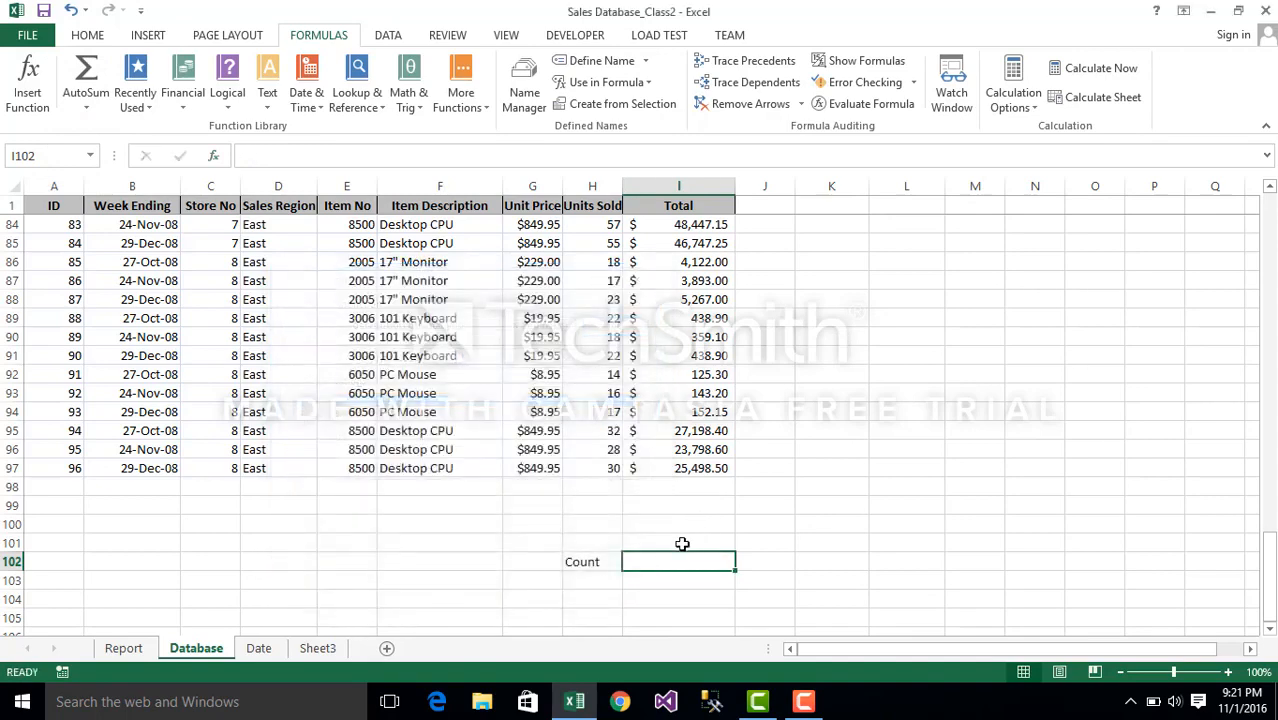
Enter a COUNT formula in cell I102 with to as its argument.
text(=)
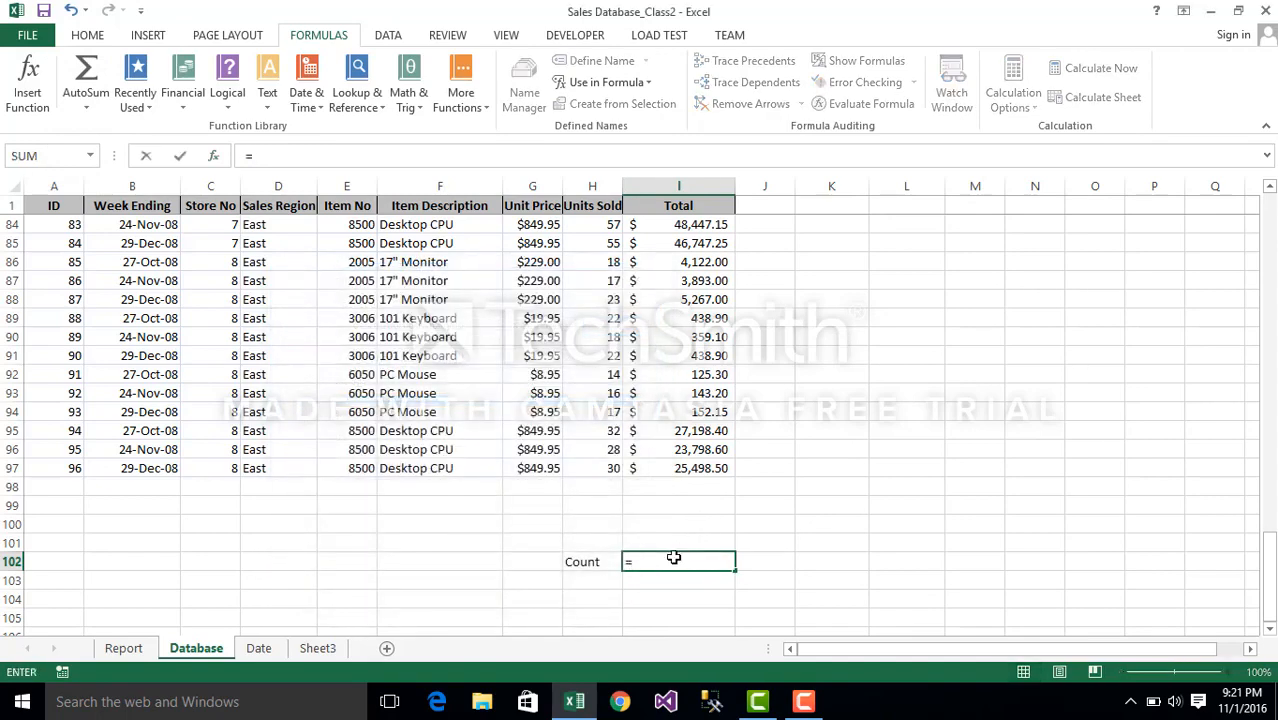
text(count)
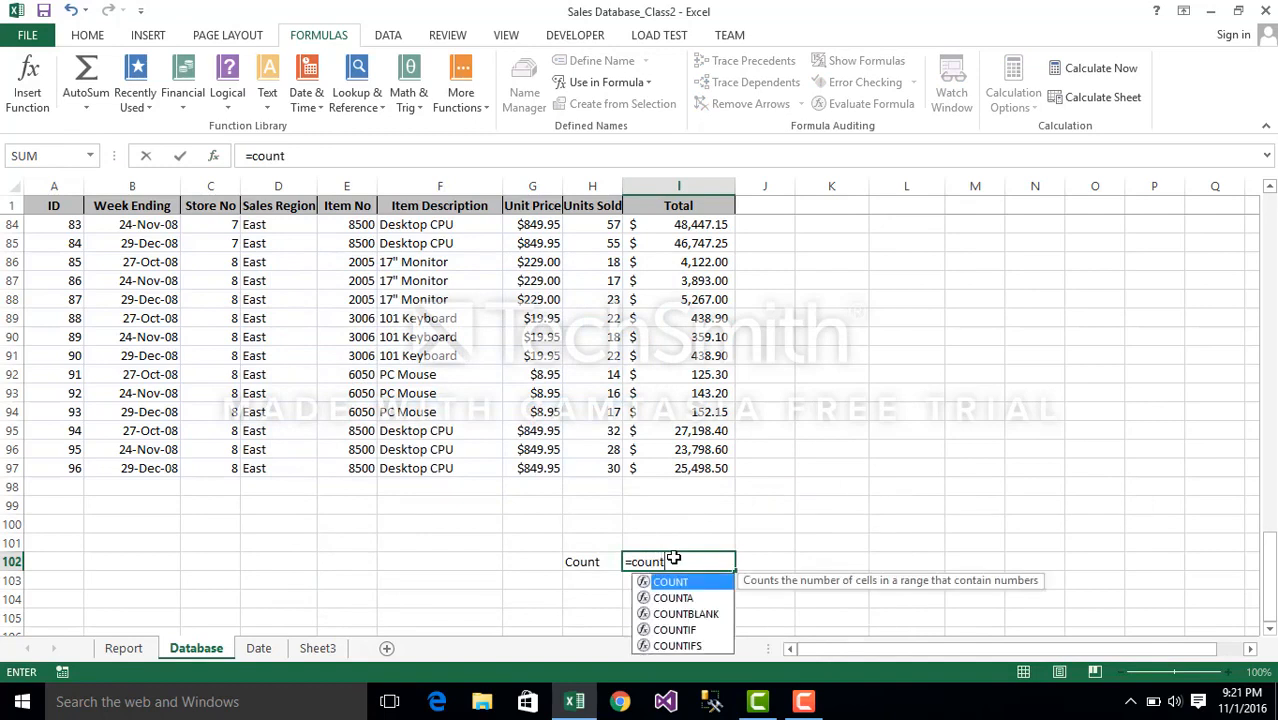
key(Tab)
key(XF86MonBrightnessDown)
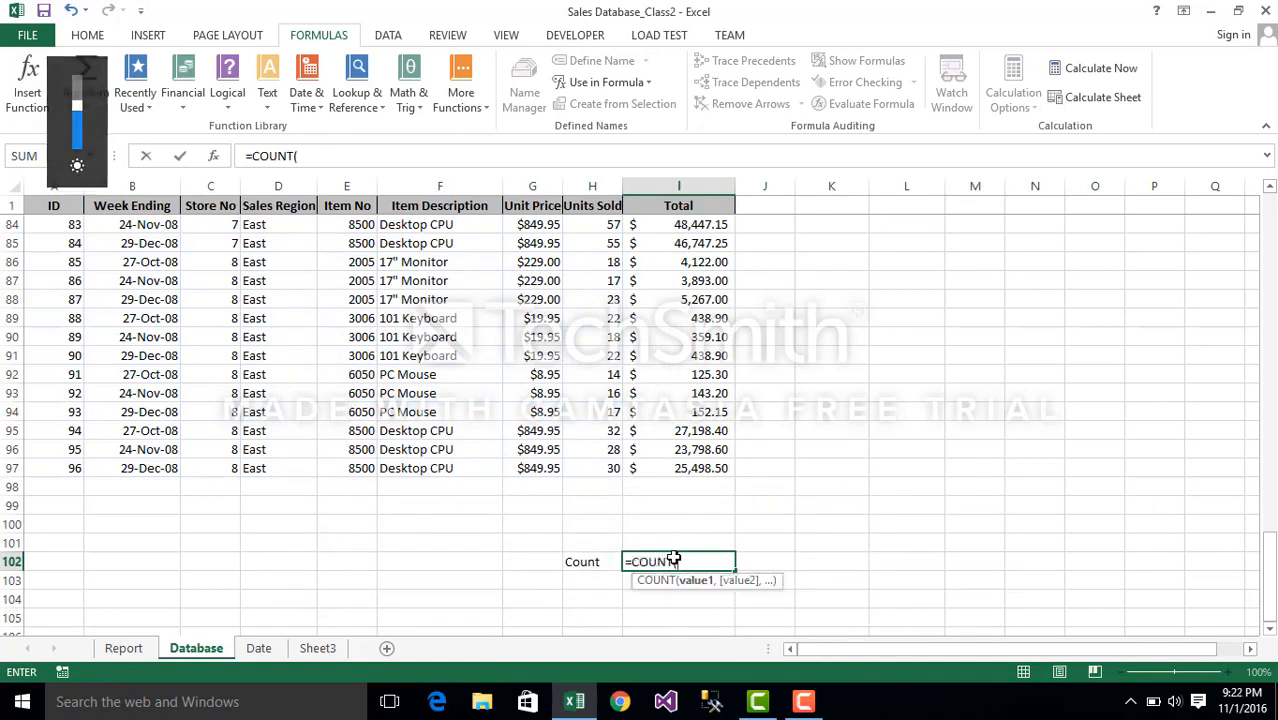
text(to)
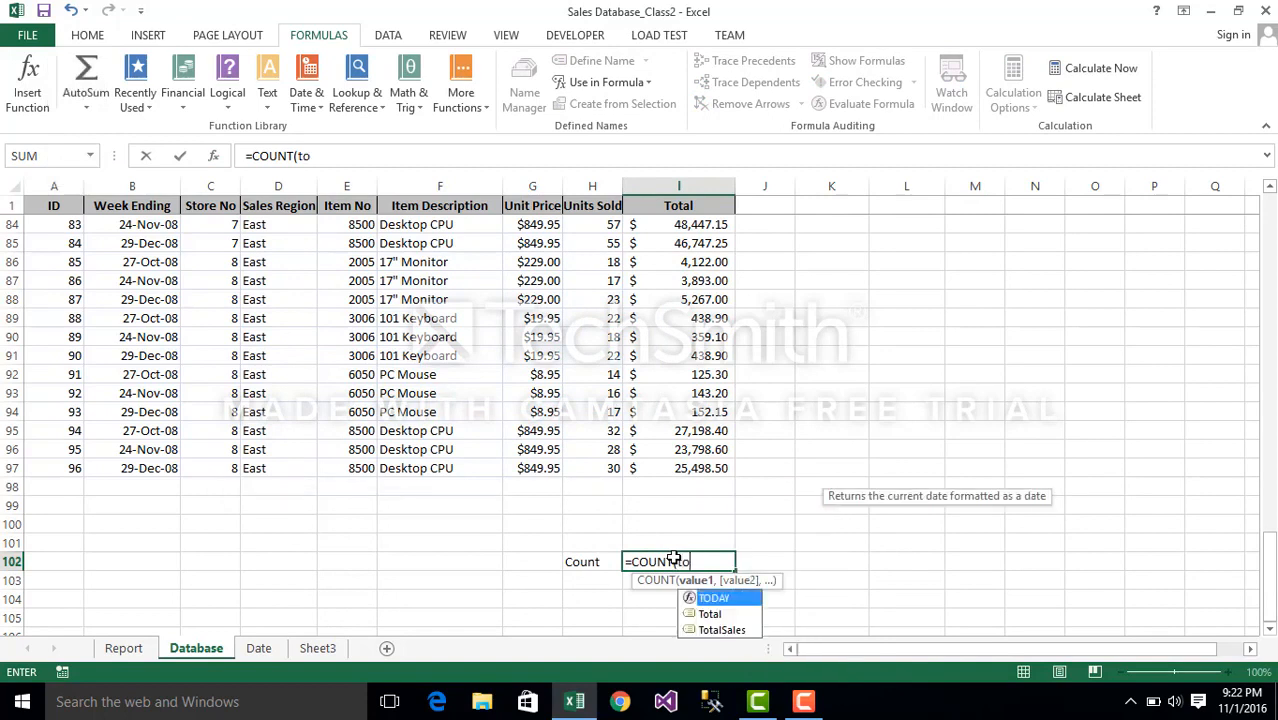
key(Return)
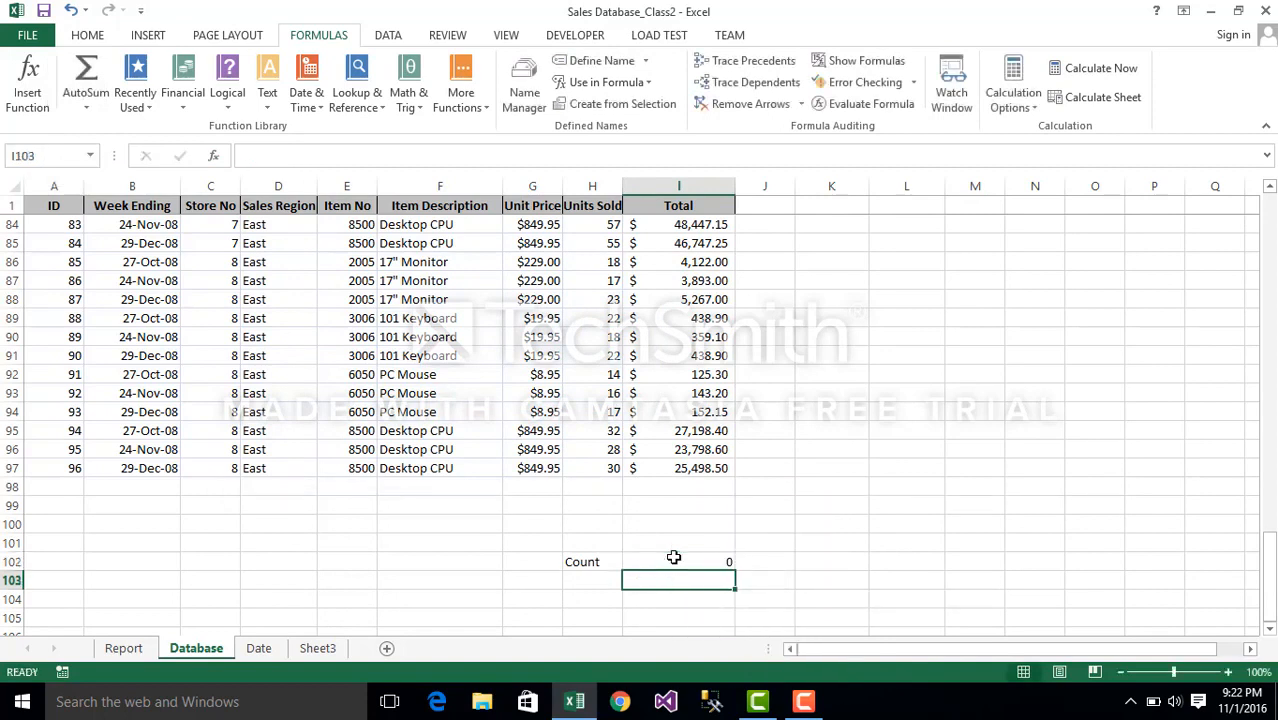
Correct the argument of the COUNT formula in cell I102 to the named range Total.
click(674, 562)
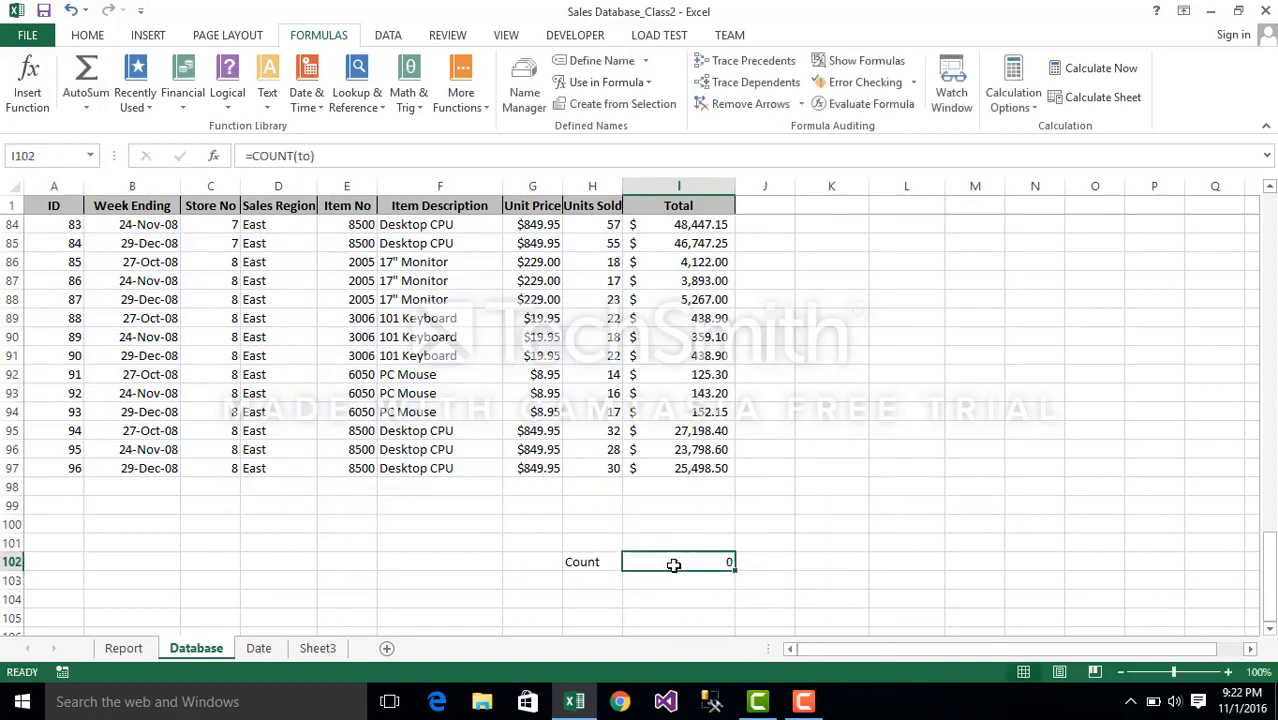
click(310, 155)
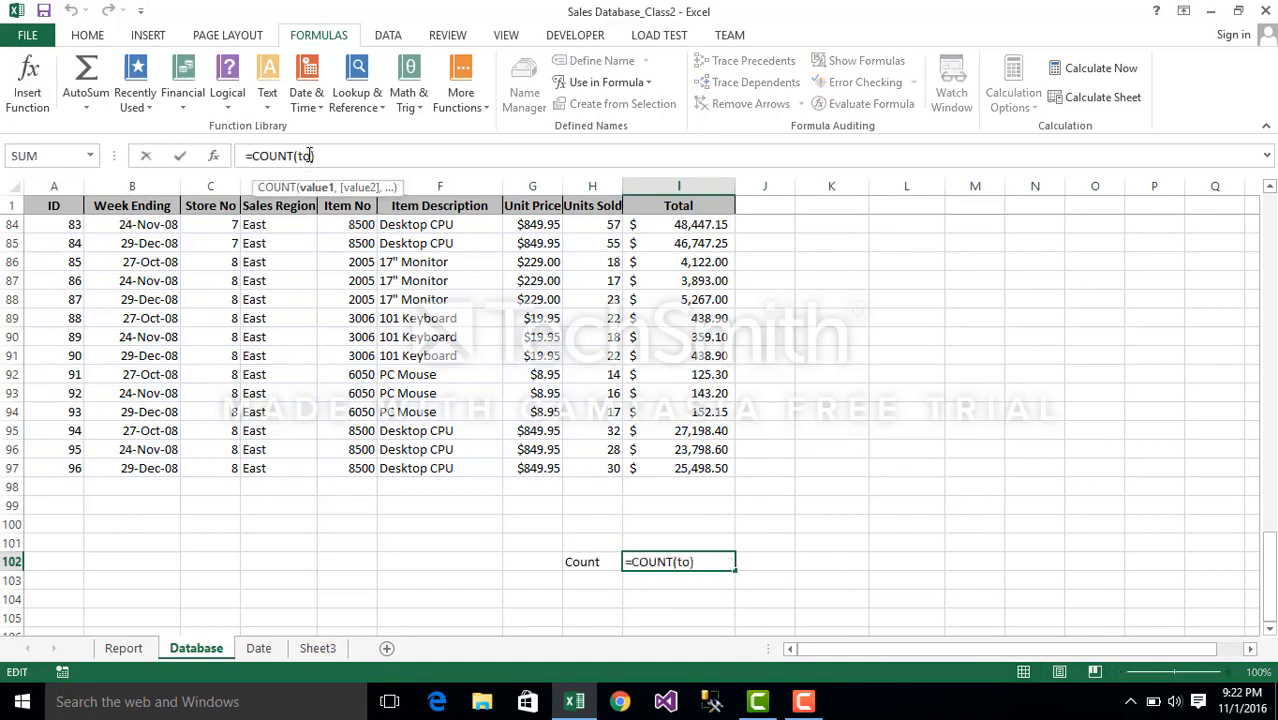
text(t)
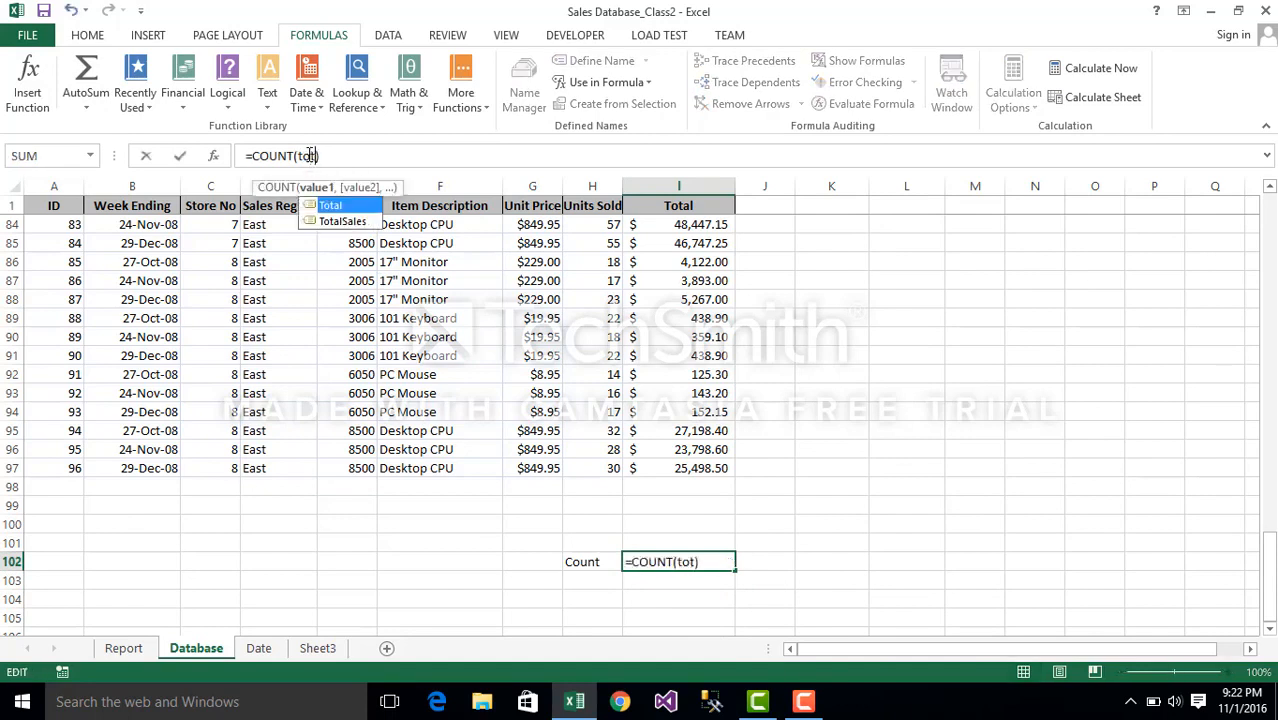
double_click(331, 206)
click(400, 157)
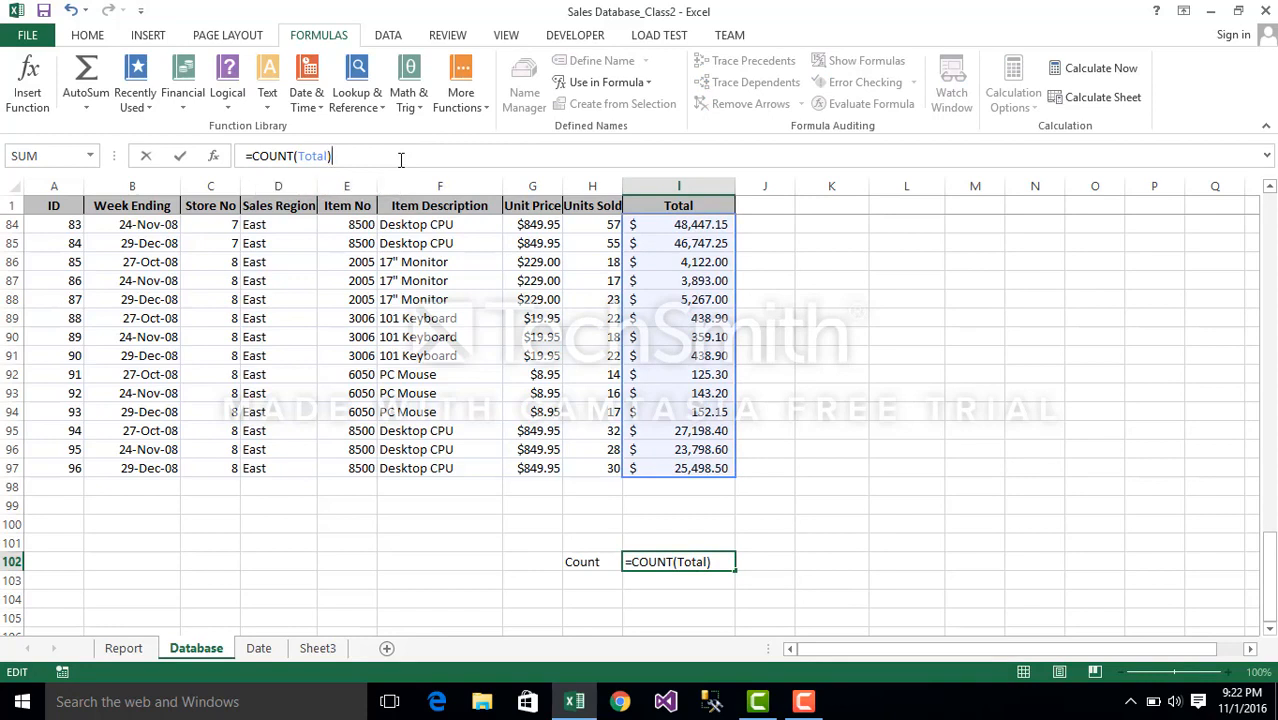
key(Return)
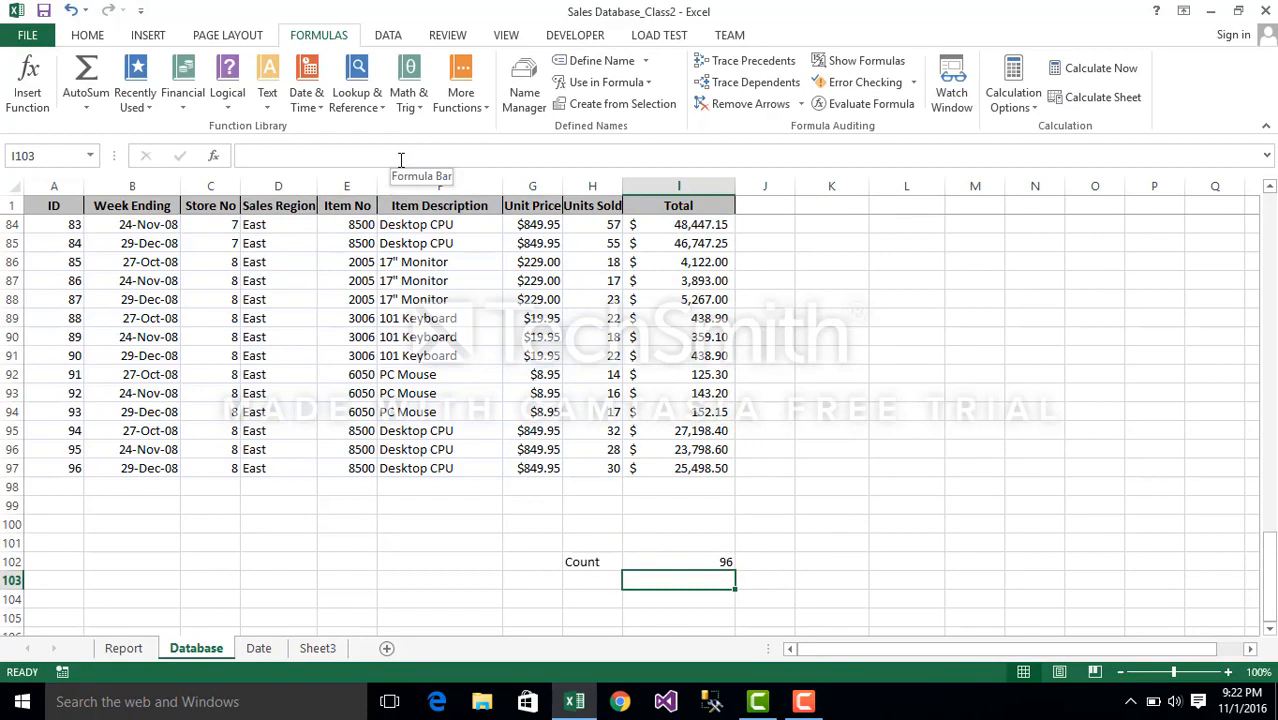
Label cell H103, directly below the Count label, as Counta.
click(596, 584)
text(count)
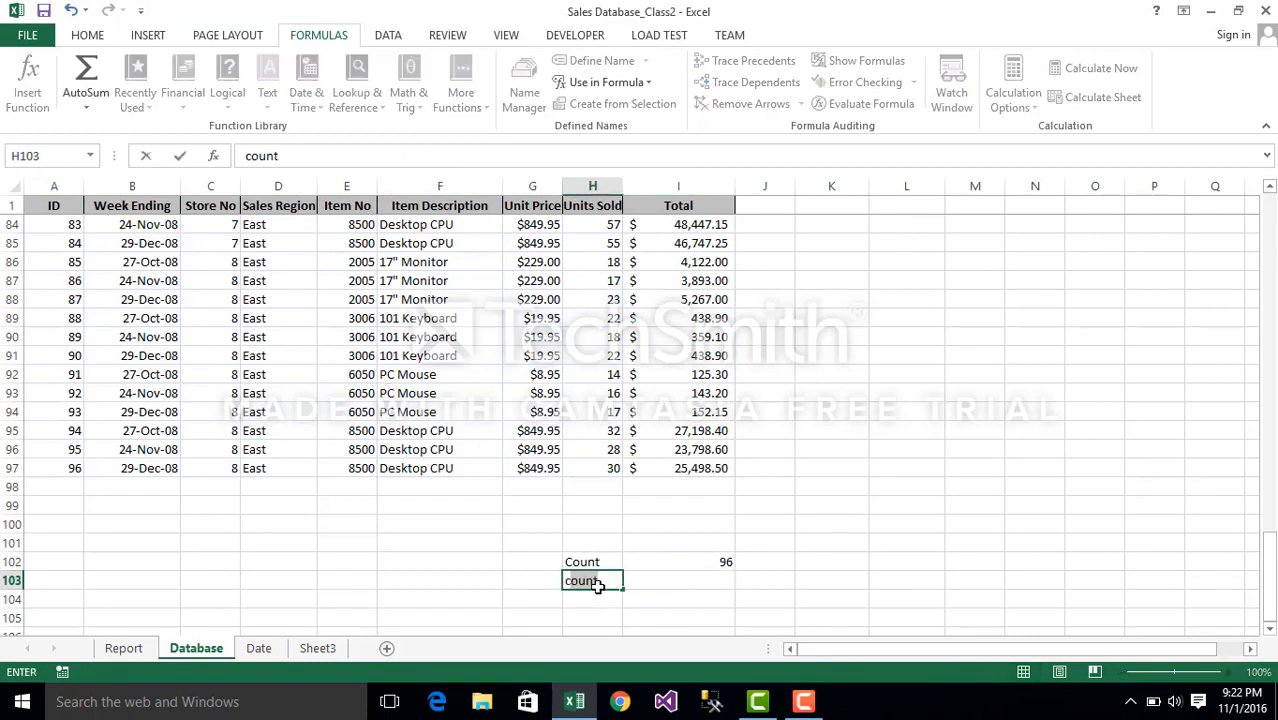
text(a)
key(BackSpace)
key(BackSpace)
text(Counta)
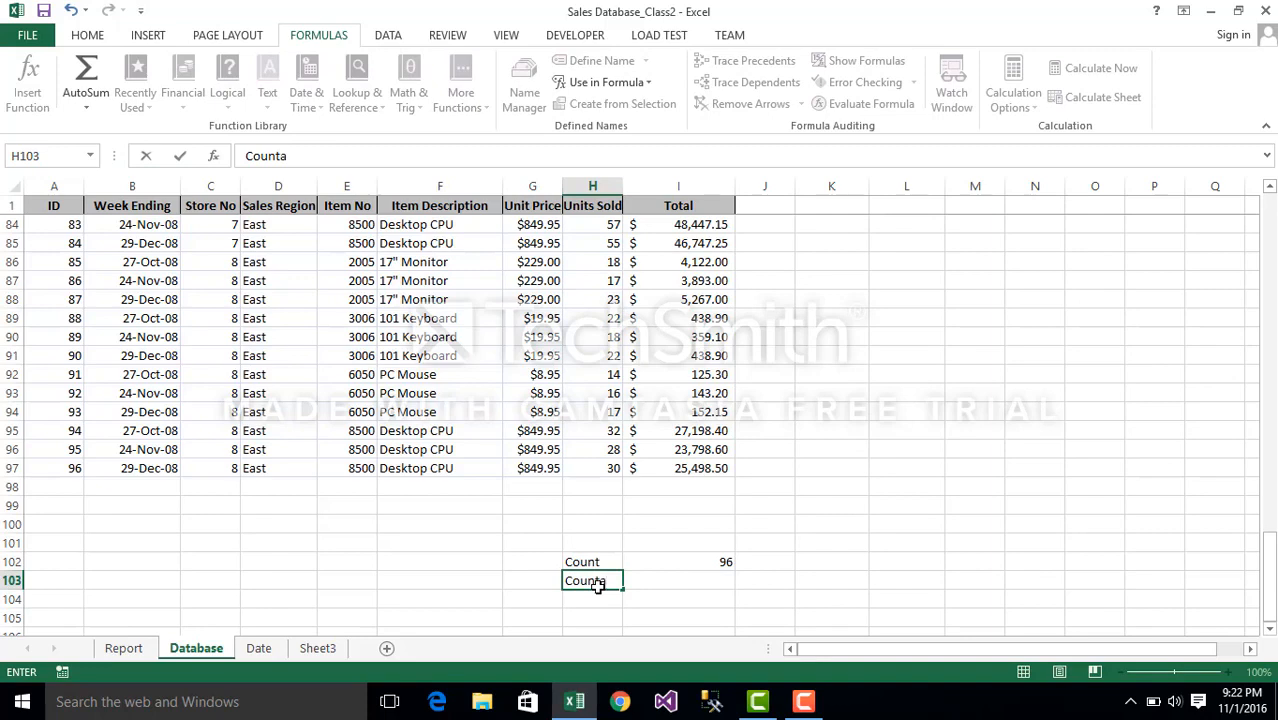
Enter a COUNTA formula in cell I103 with the named range Total as its argument.
click(671, 586)
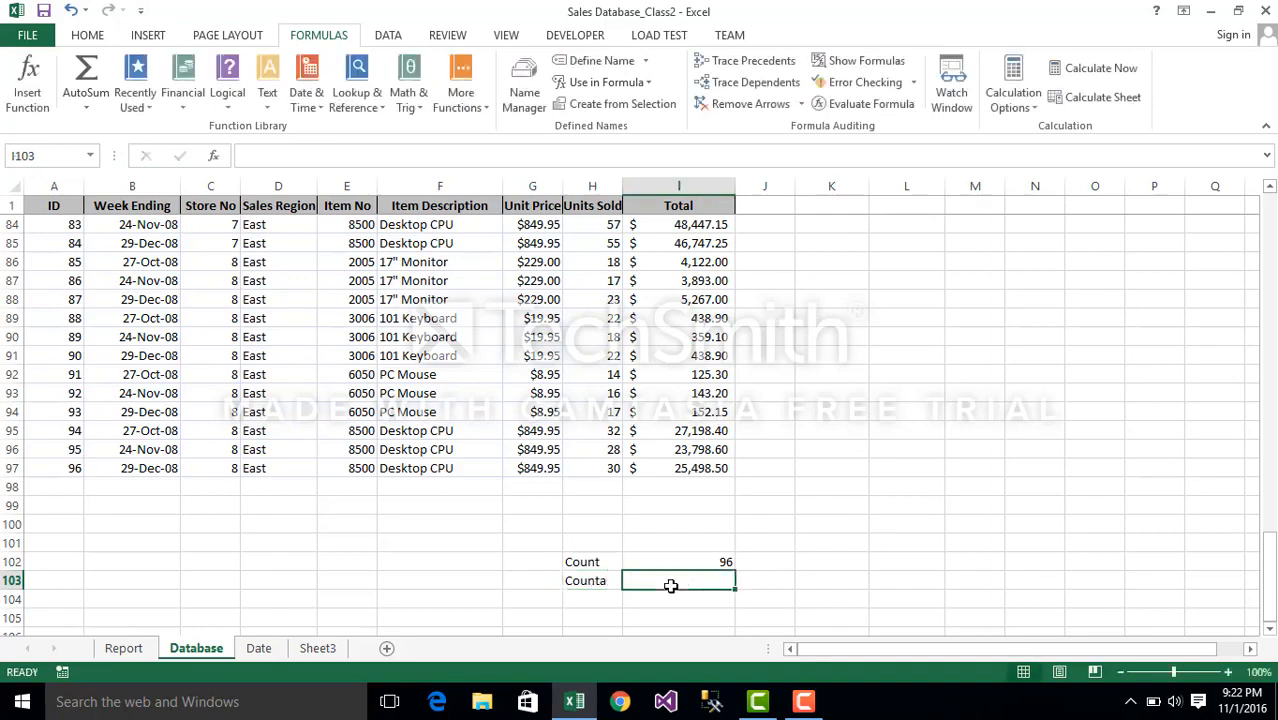
text(=count)
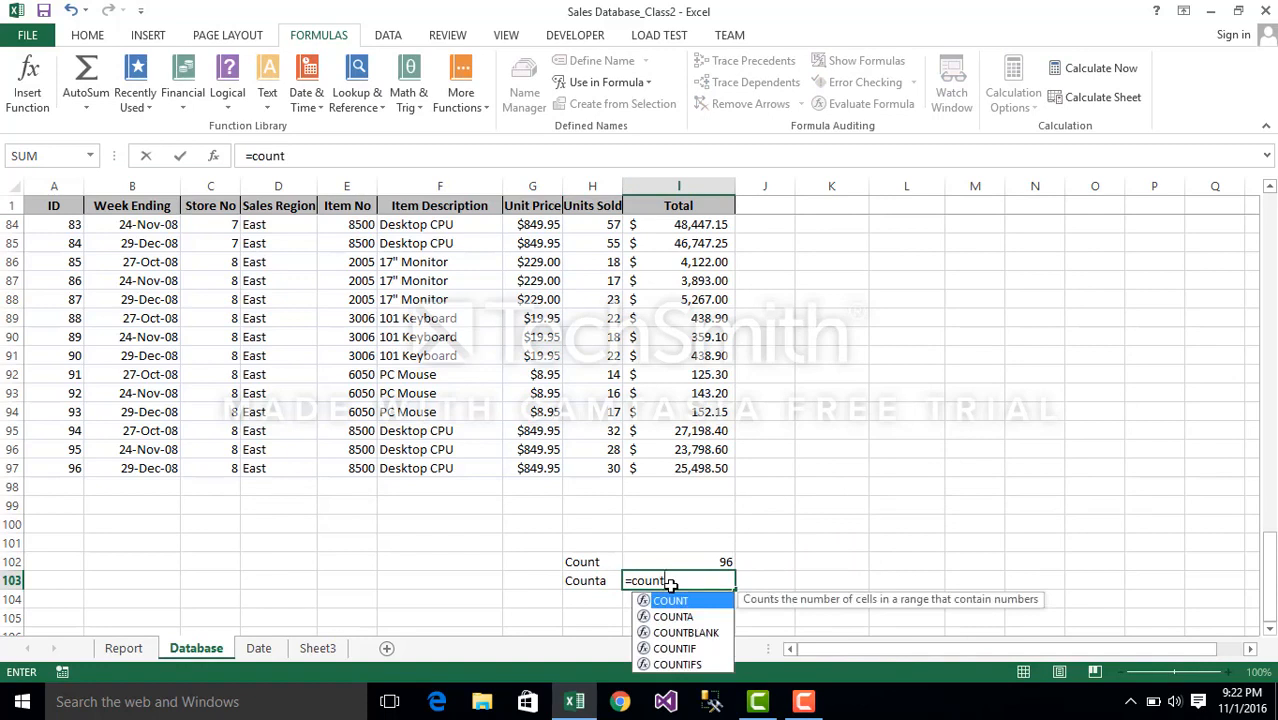
key(Down)
key(Tab)
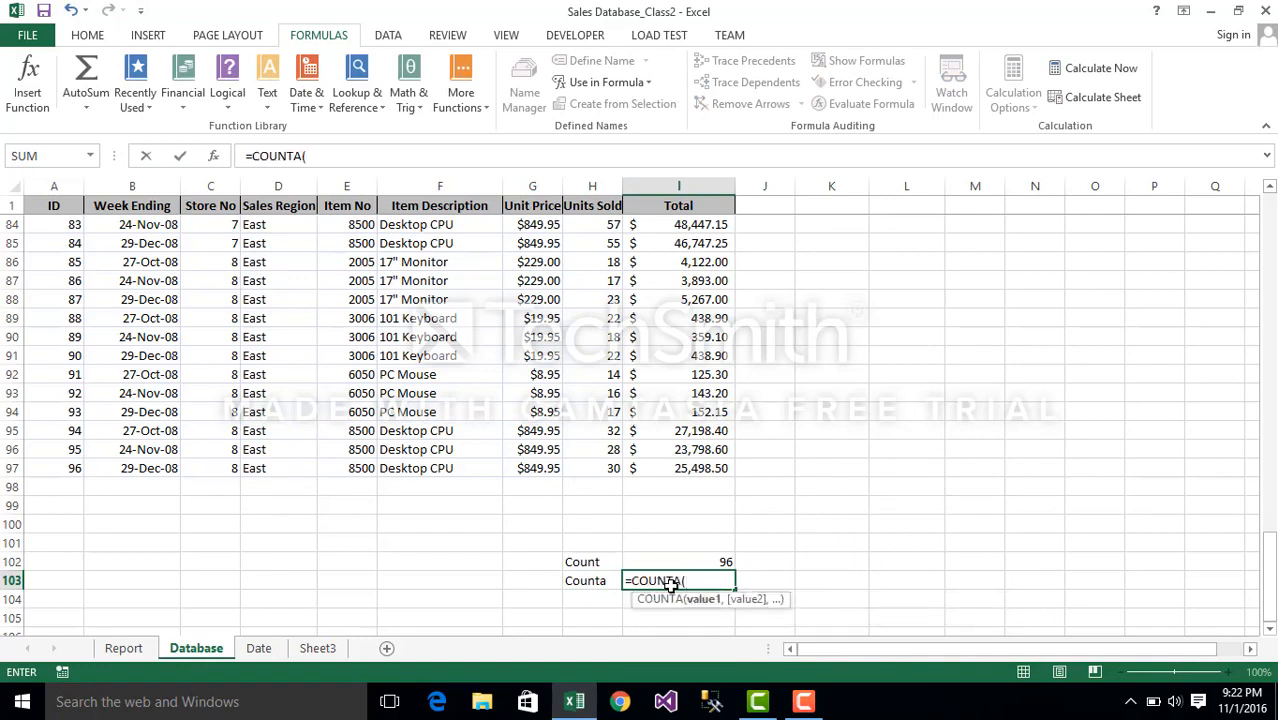
text(to)
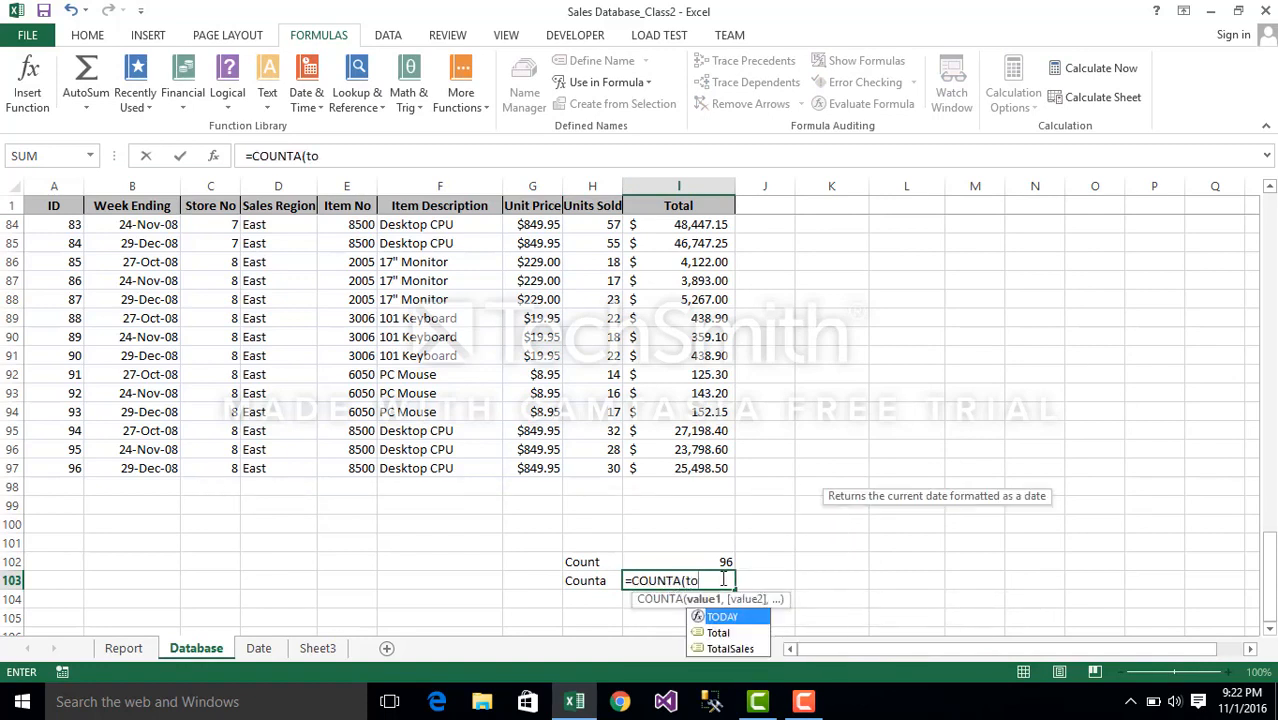
key(Down)
key(Tab)
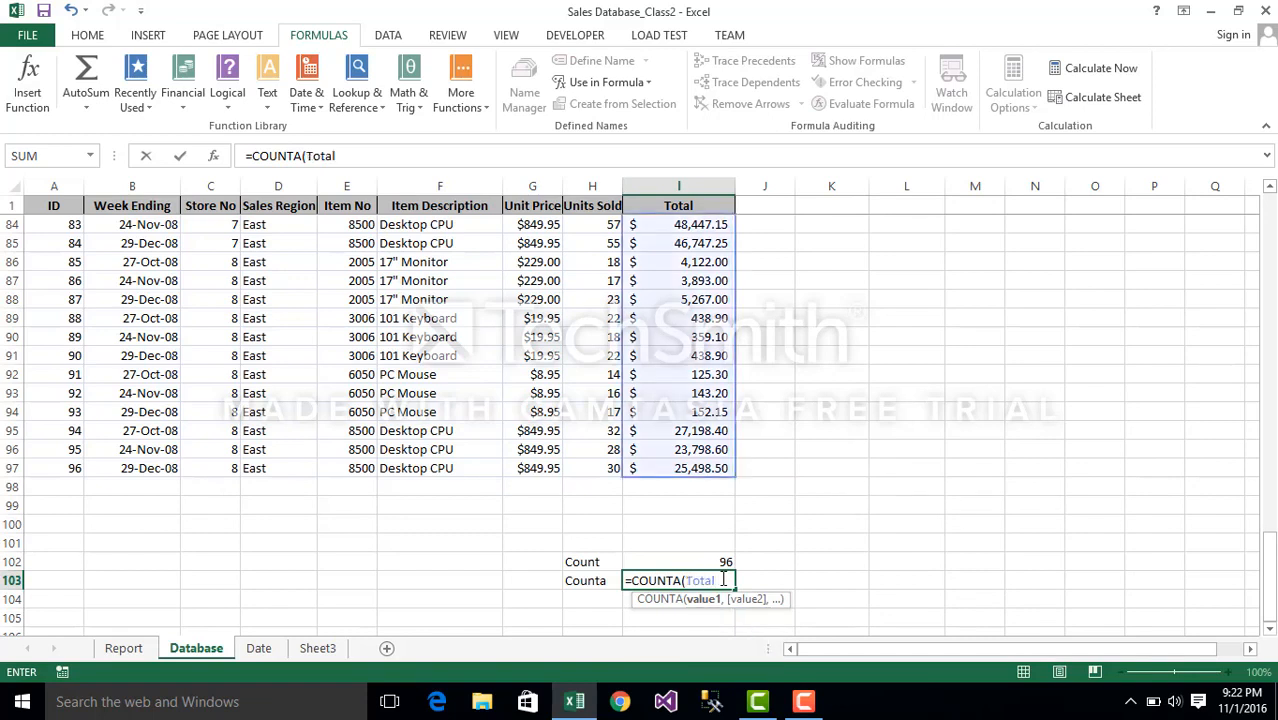
key(Return)
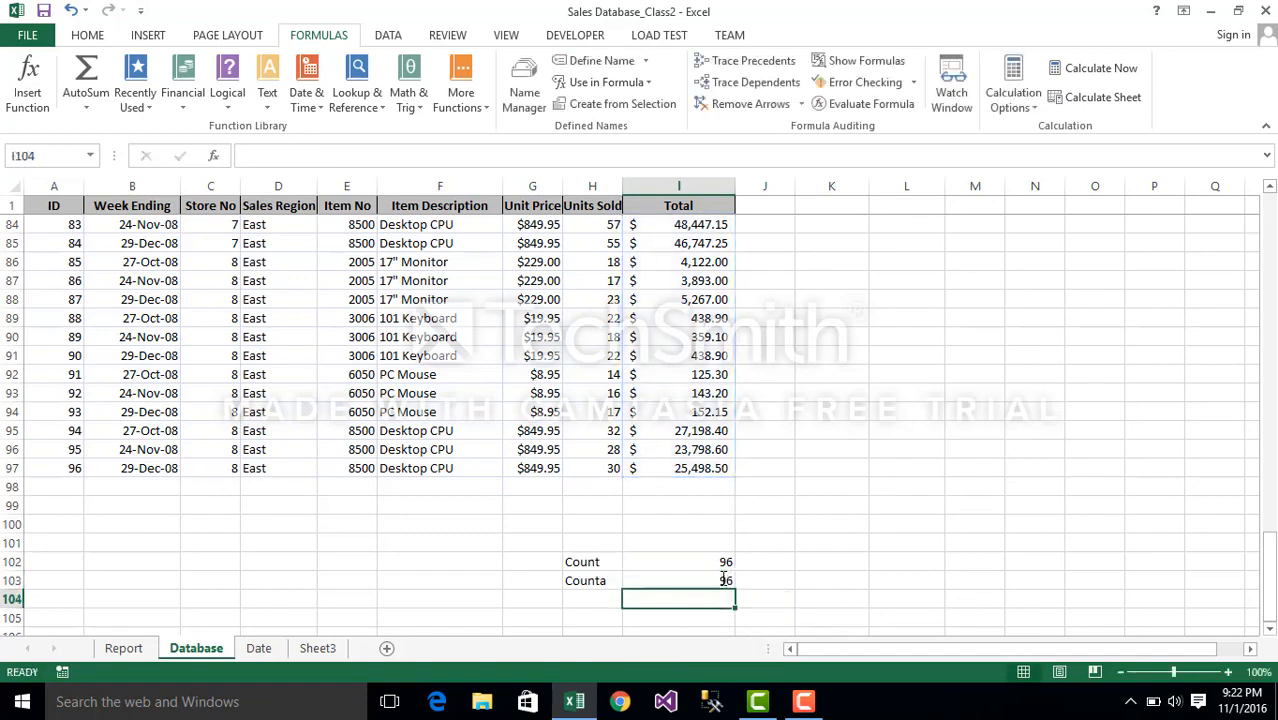
Label cell H104 as countblank and widen column H so the label fits.
click(593, 607)
text(coun)
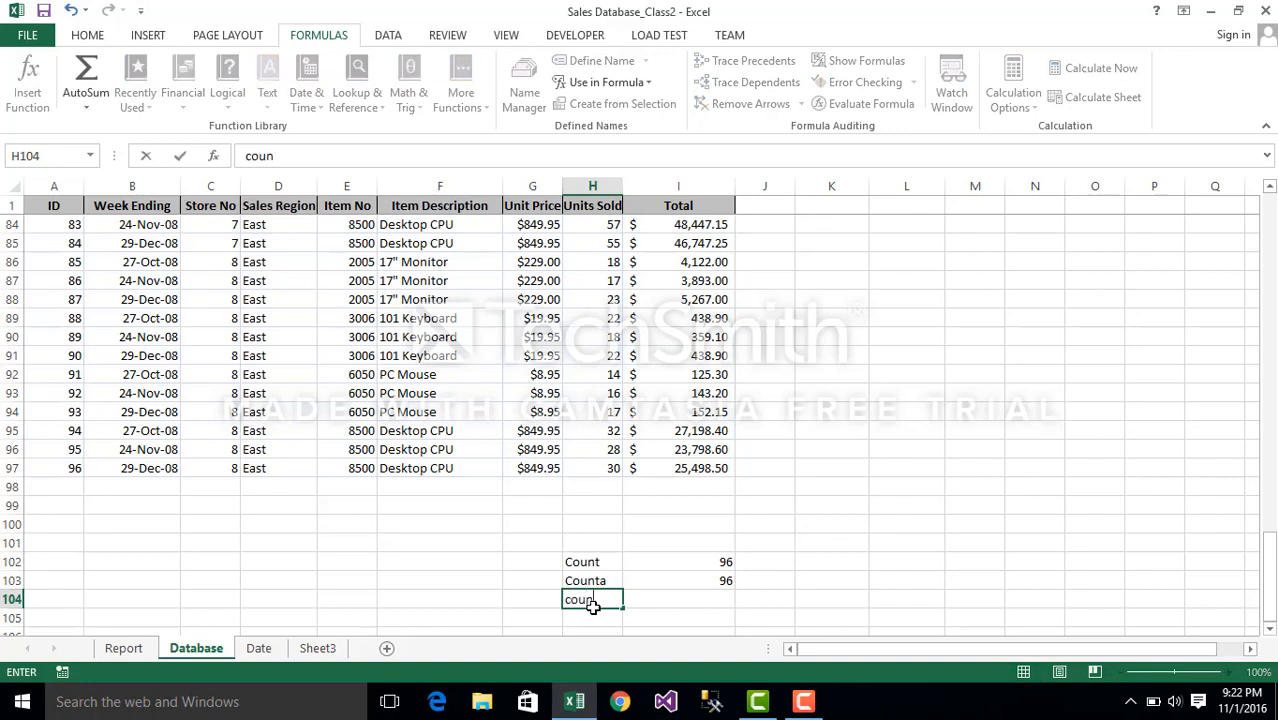
text(tblank)
click(618, 186)
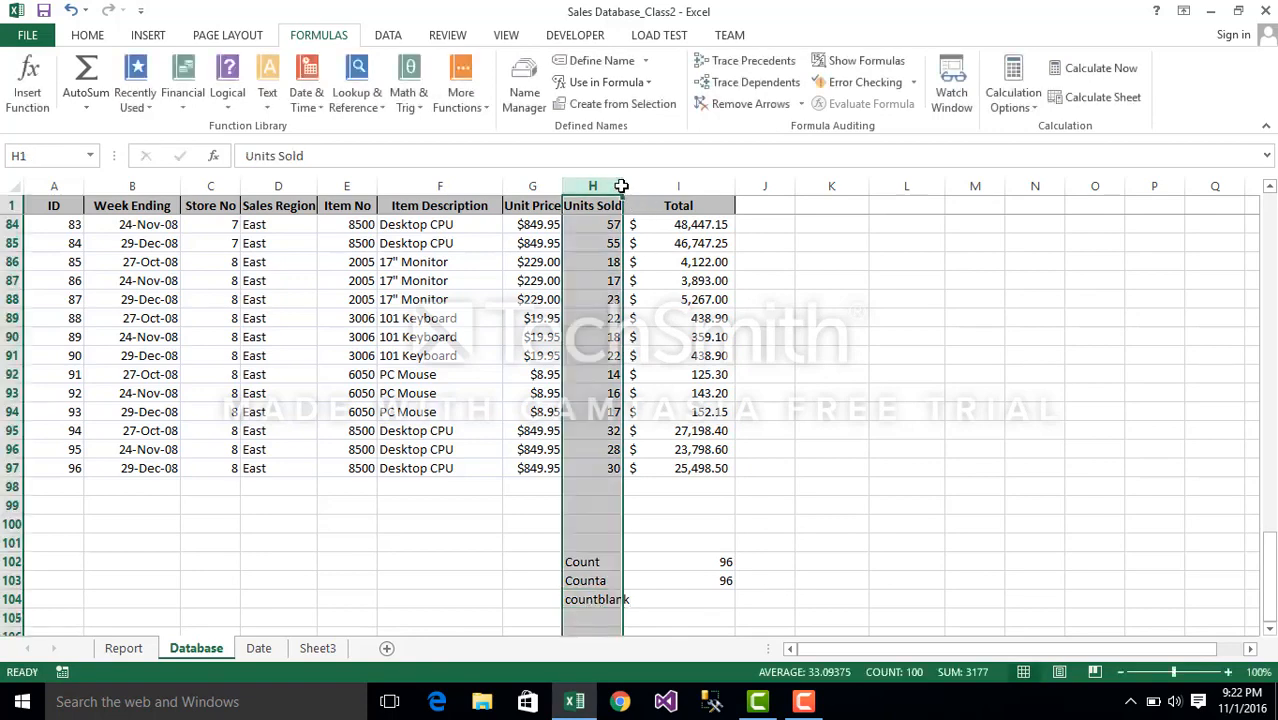
drag(621, 186, 688, 187)
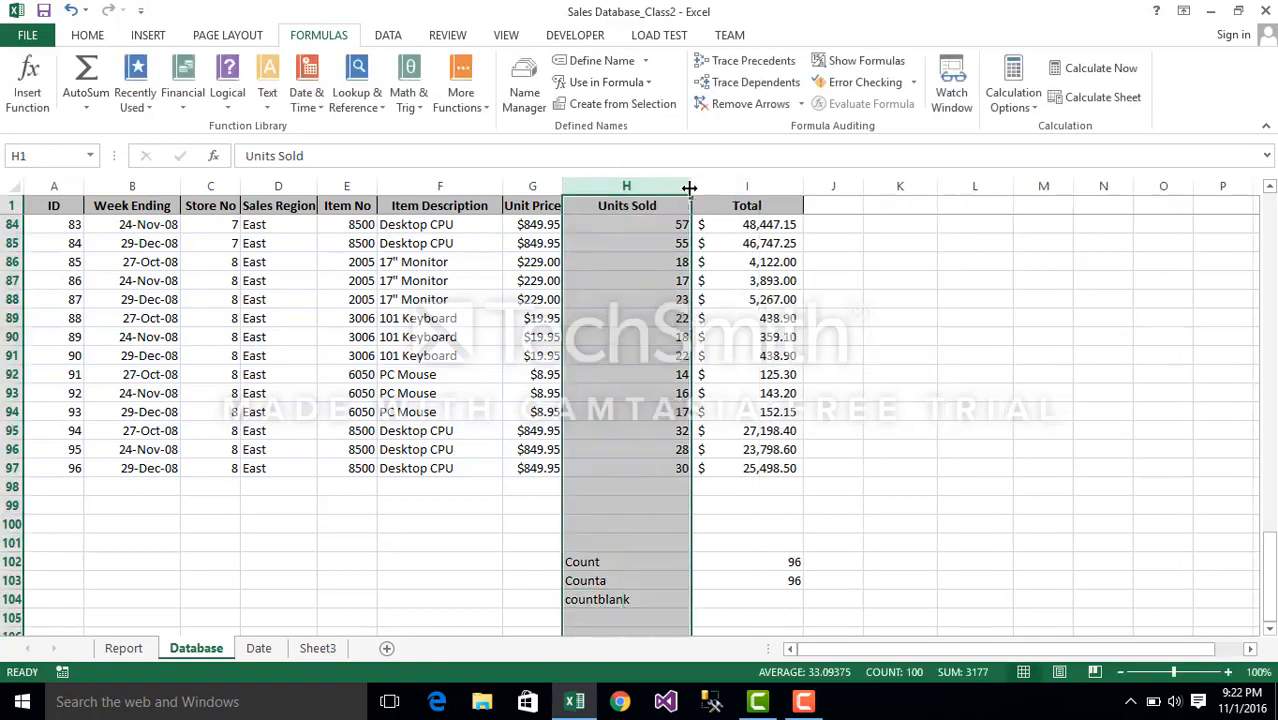
Enter a COUNTBLANK formula in cell I104 with the named range Total as its argument.
click(746, 595)
text(=)
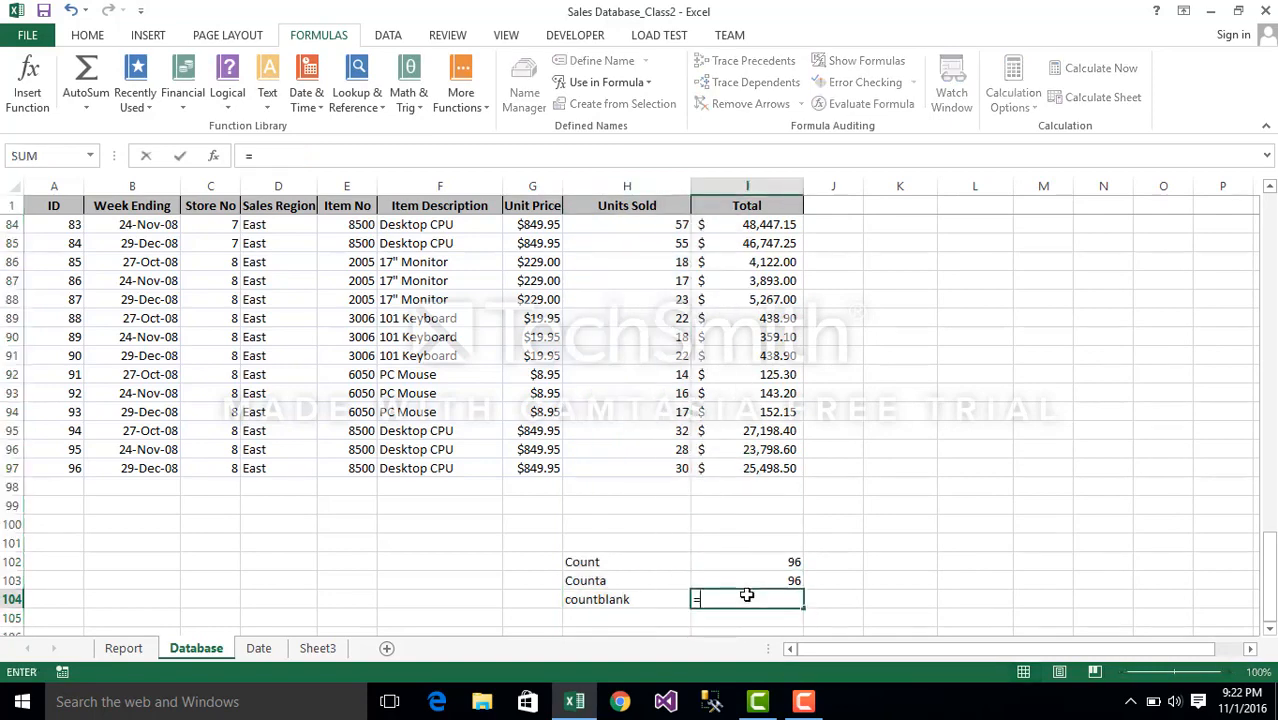
text(coun)
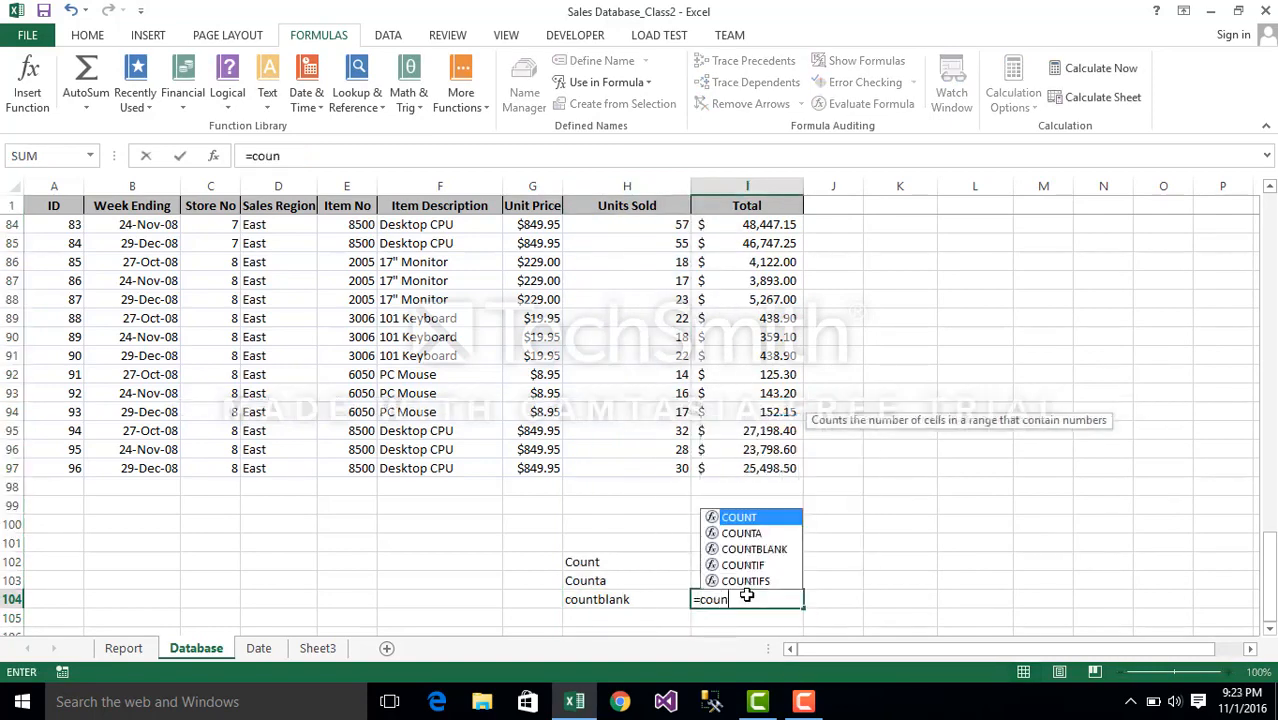
key(Down)
key(Down)
key(Tab)
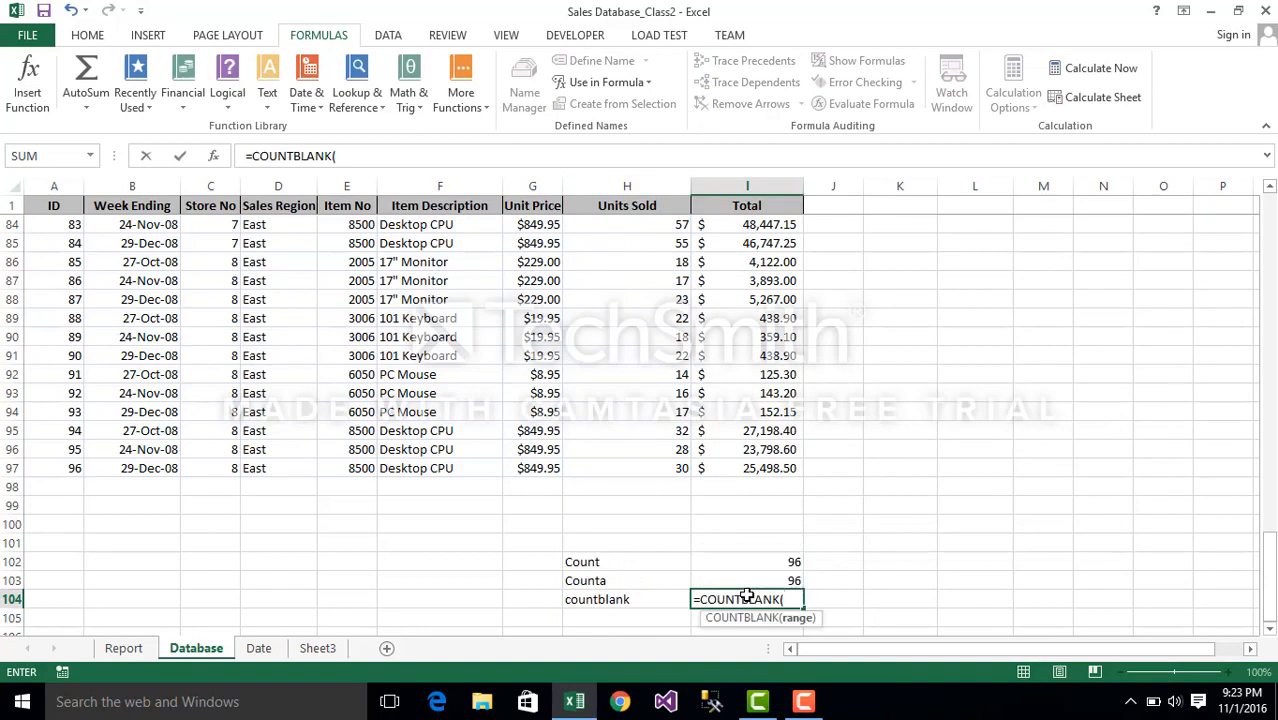
text(tota)
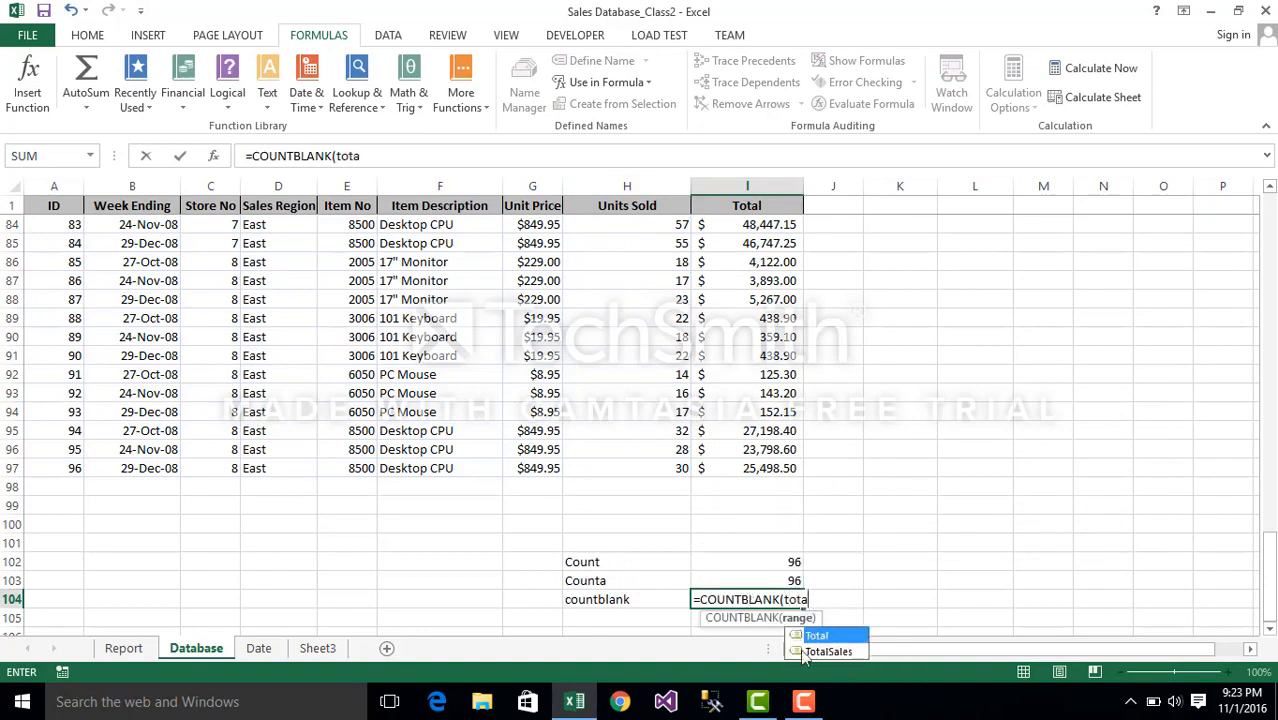
double_click(826, 640)
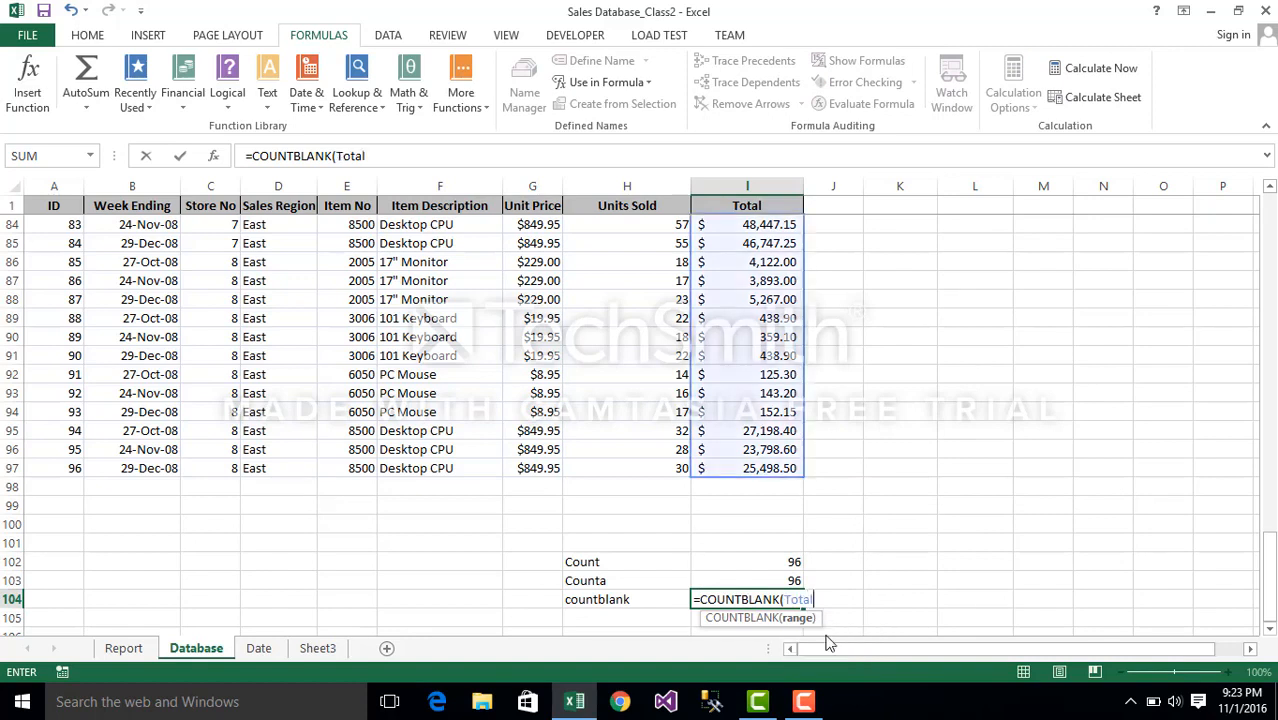
text())
key(Return)
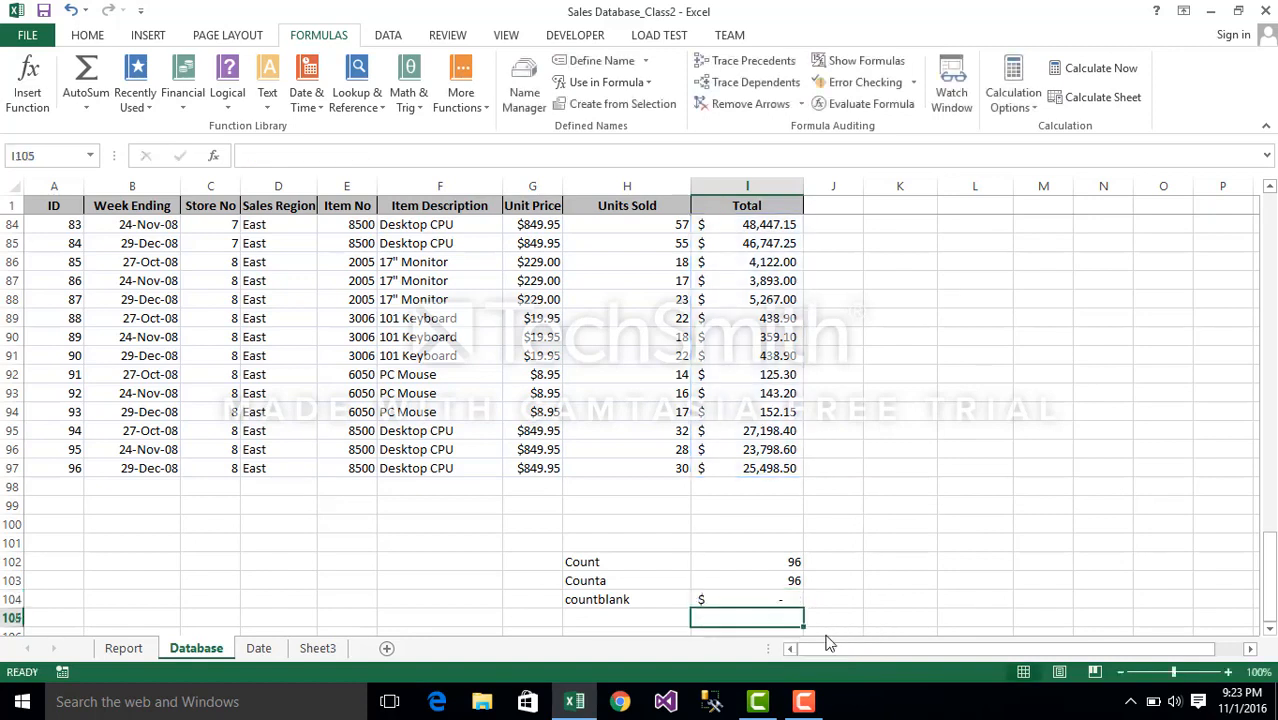
click(768, 599)
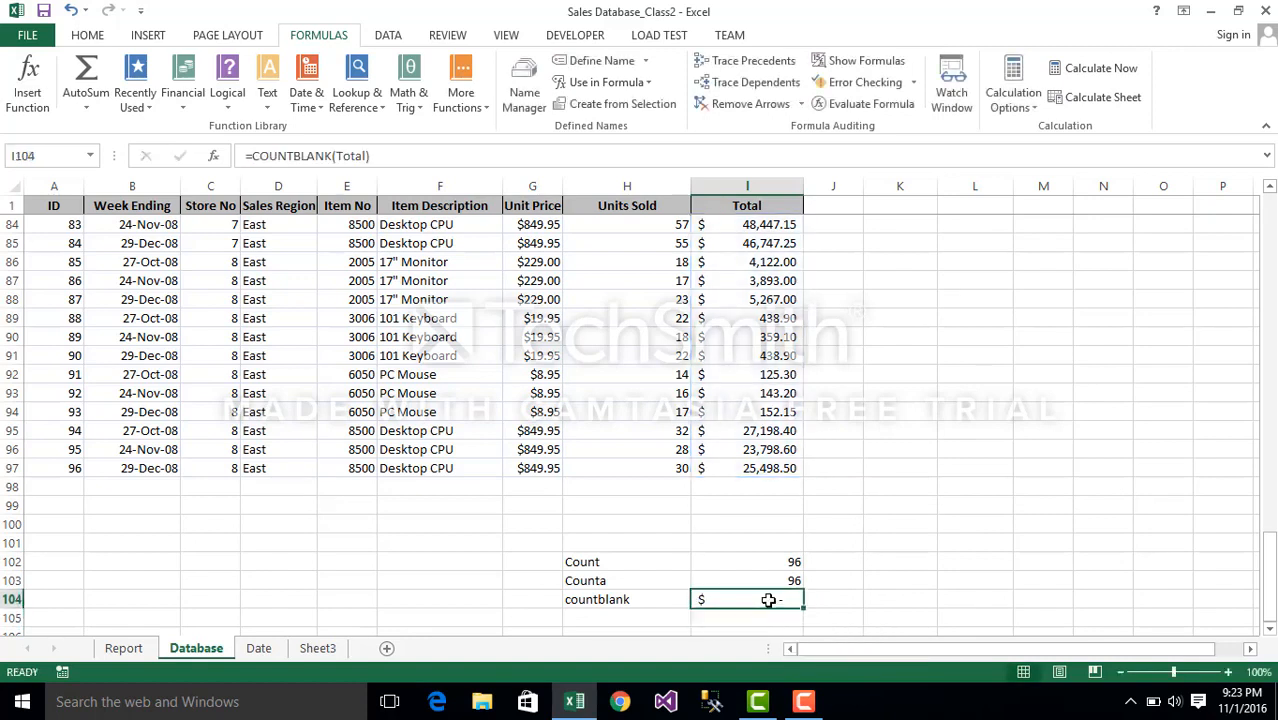
Clear the Total values in cells I90 and I93 to leave blanks in the column.
click(746, 330)
key(BackSpace)
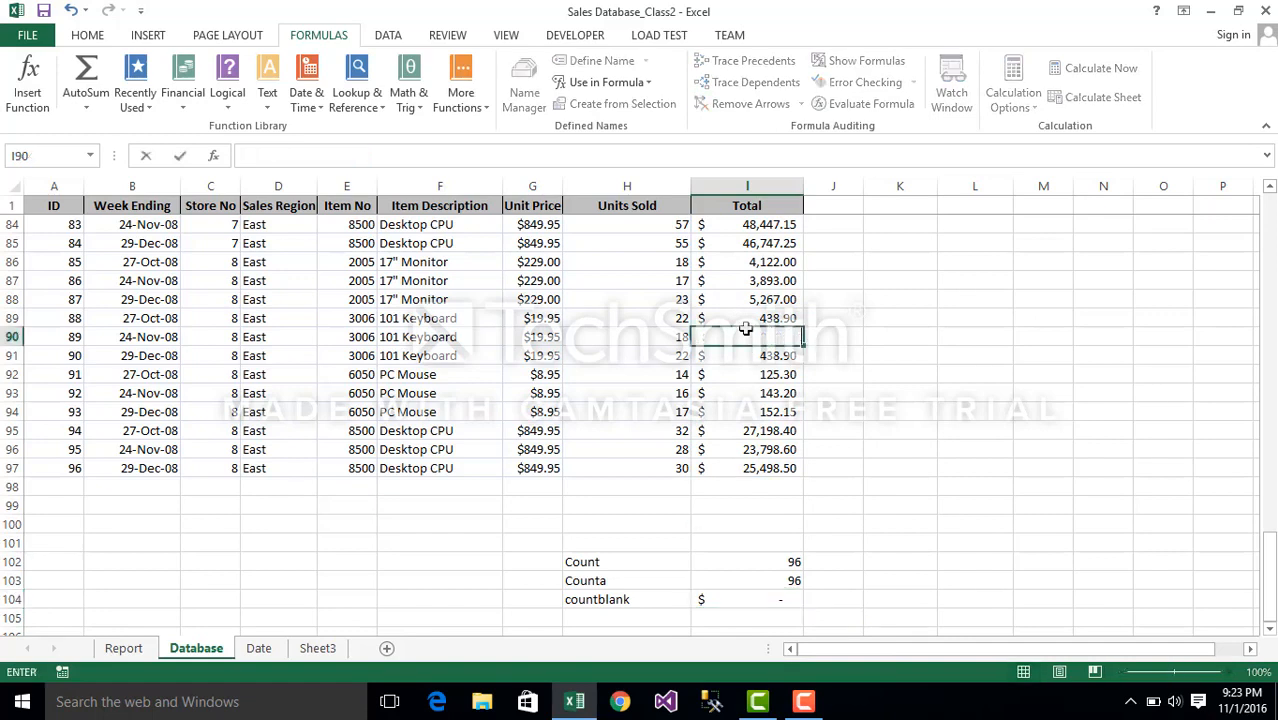
click(785, 393)
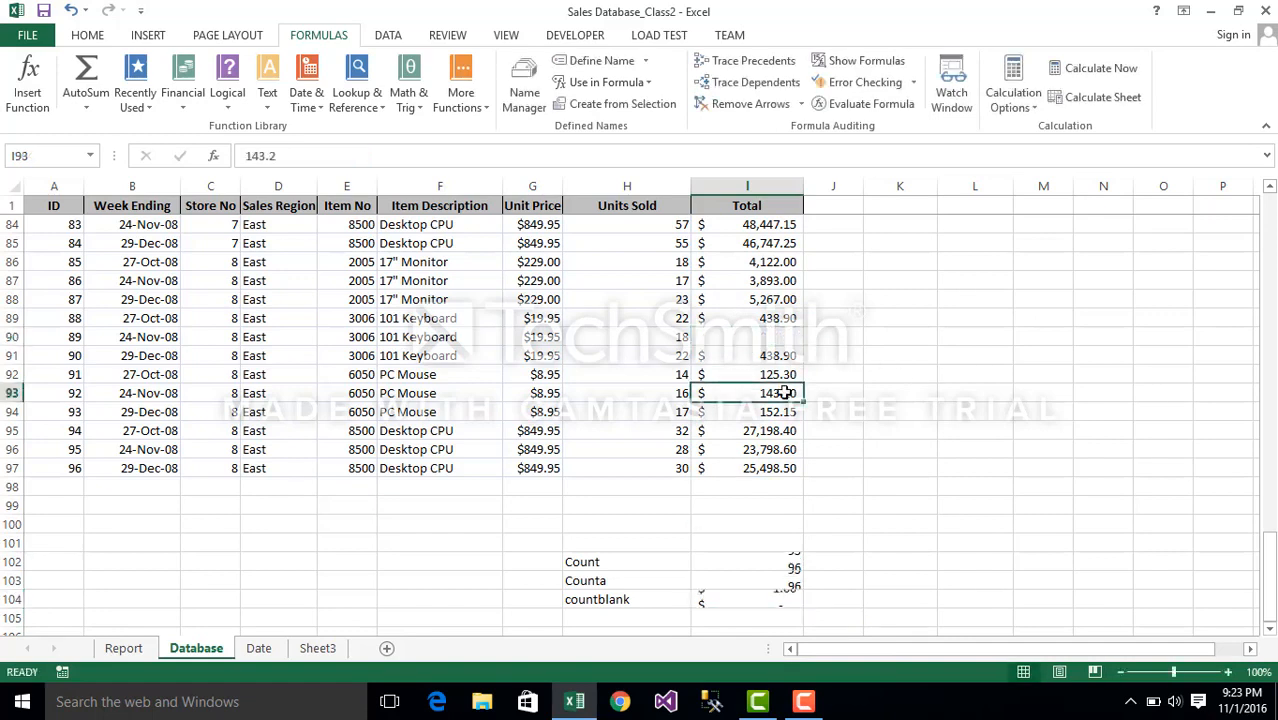
key(BackSpace)
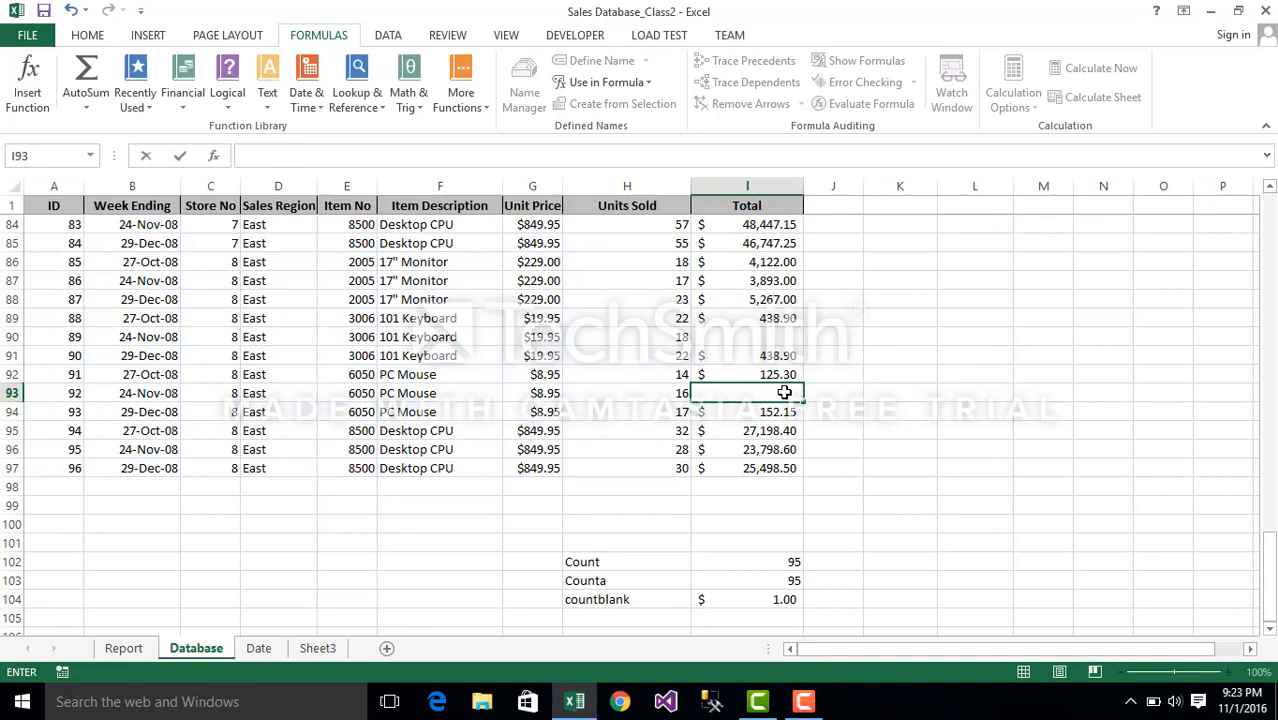
click(1080, 430)
Set the number format of the COUNTBLANK result in cell I104 to General.
click(757, 602)
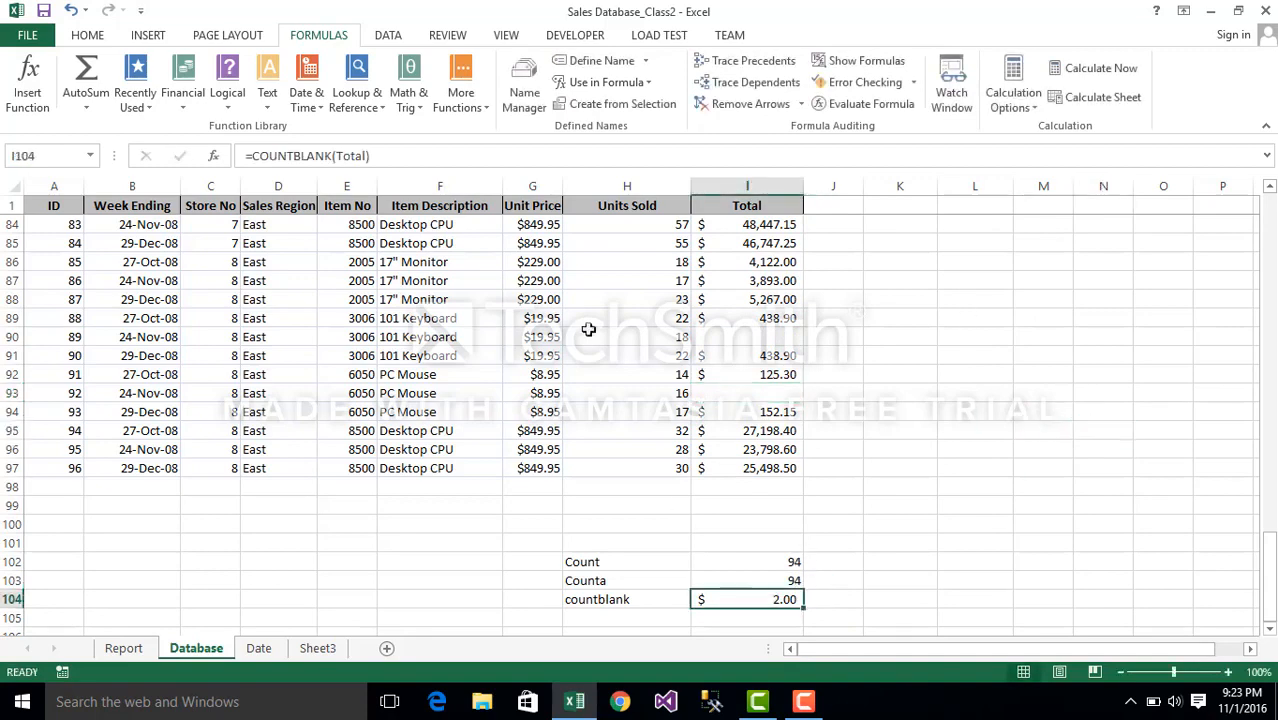
click(92, 36)
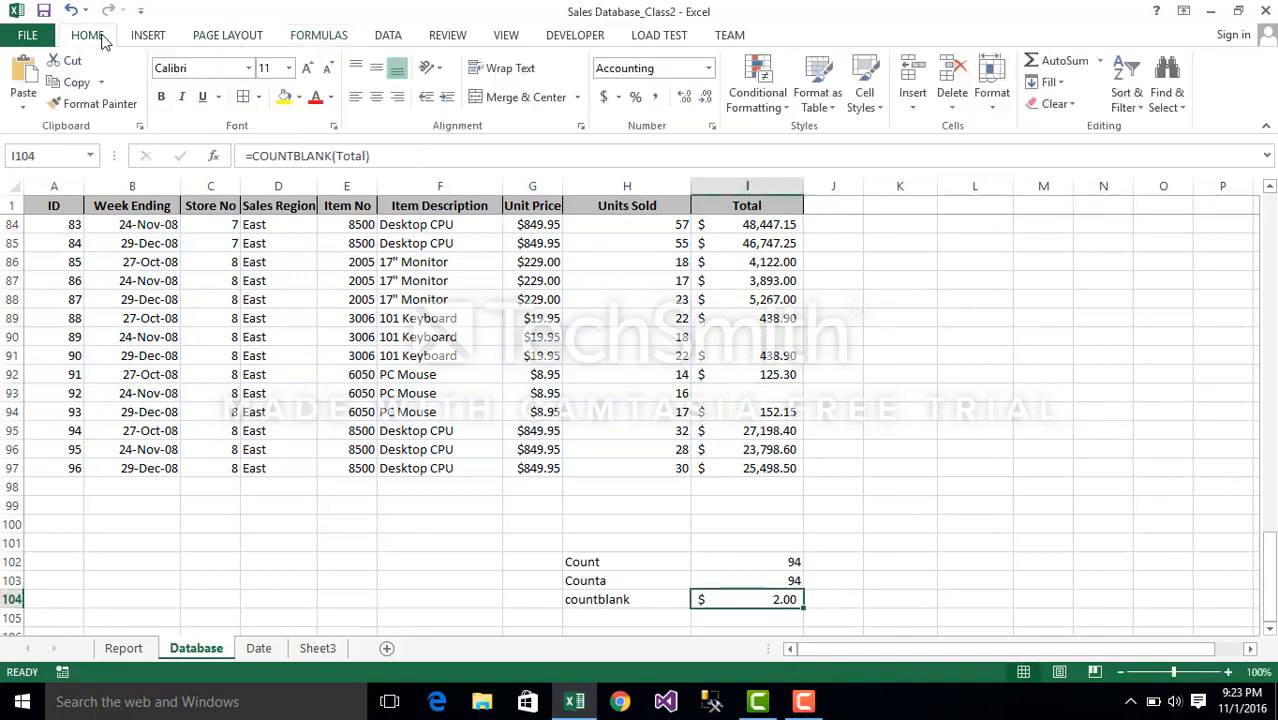
click(708, 68)
click(672, 103)
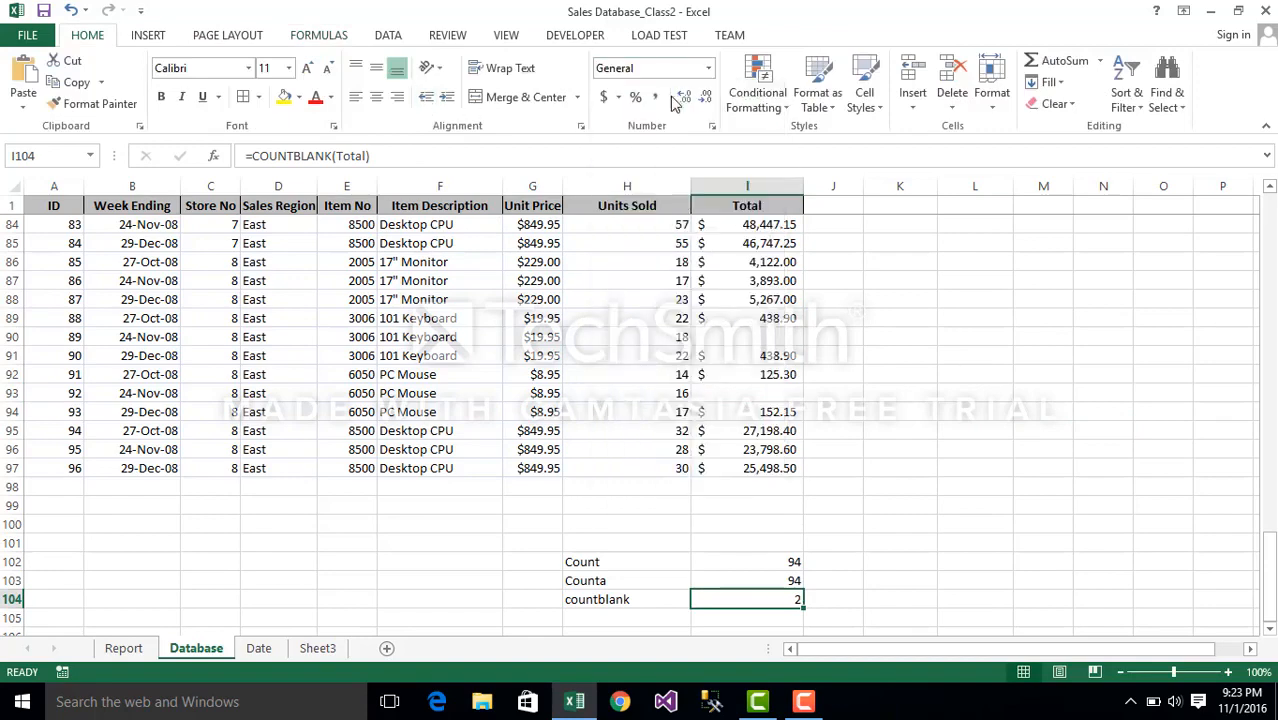
click(900, 486)
click(769, 595)
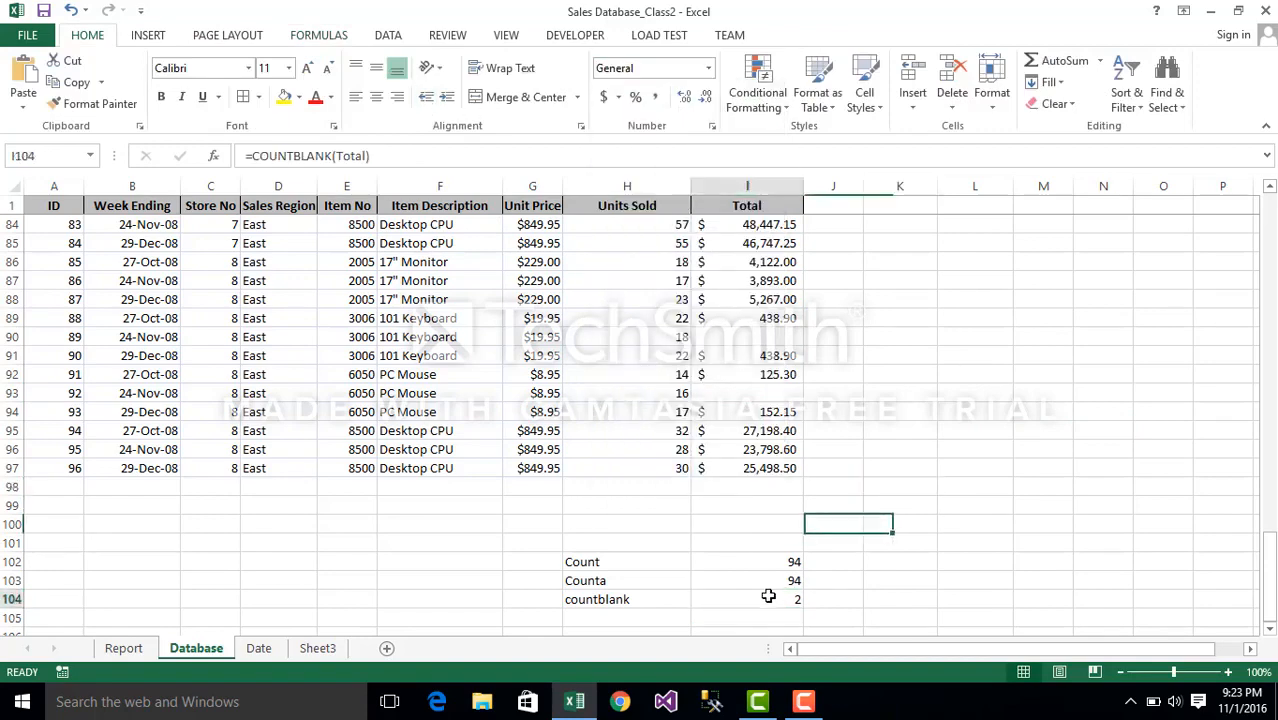
click(759, 565)
drag(761, 570, 760, 578)
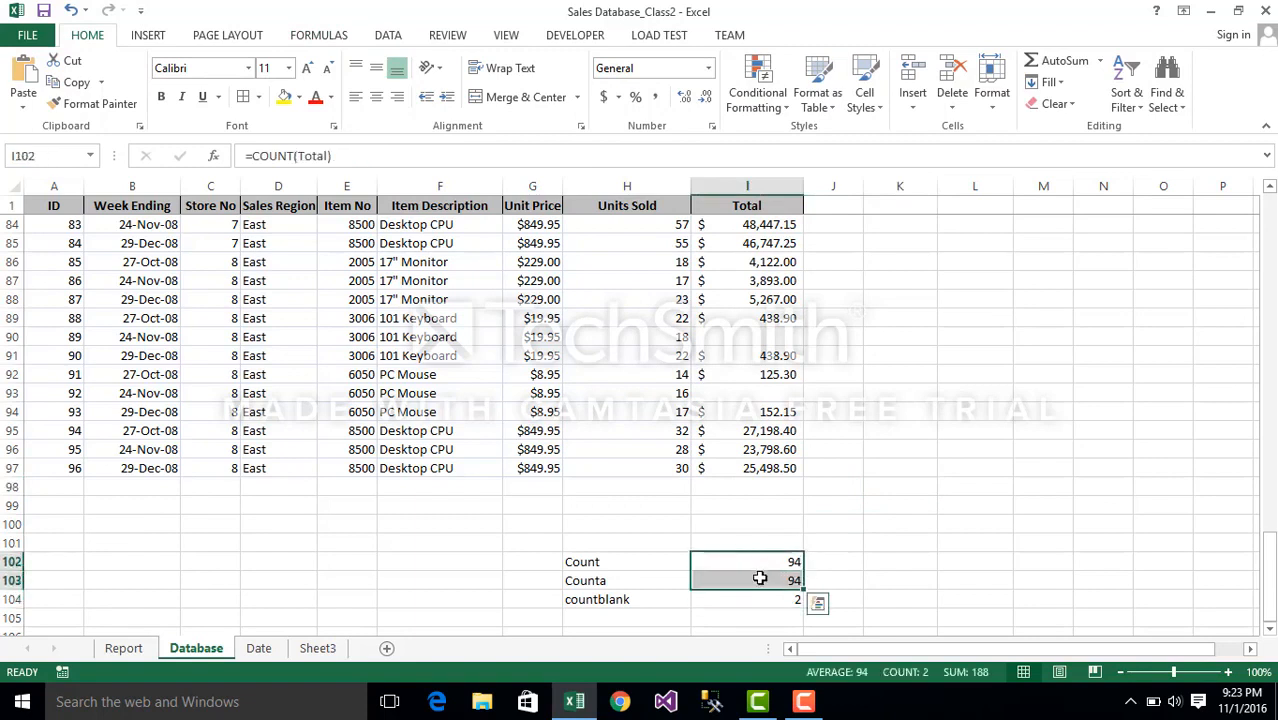
Enter a COUNT formula in cell F102 over the Item Description column range F1:F97.
click(418, 560)
text(=)
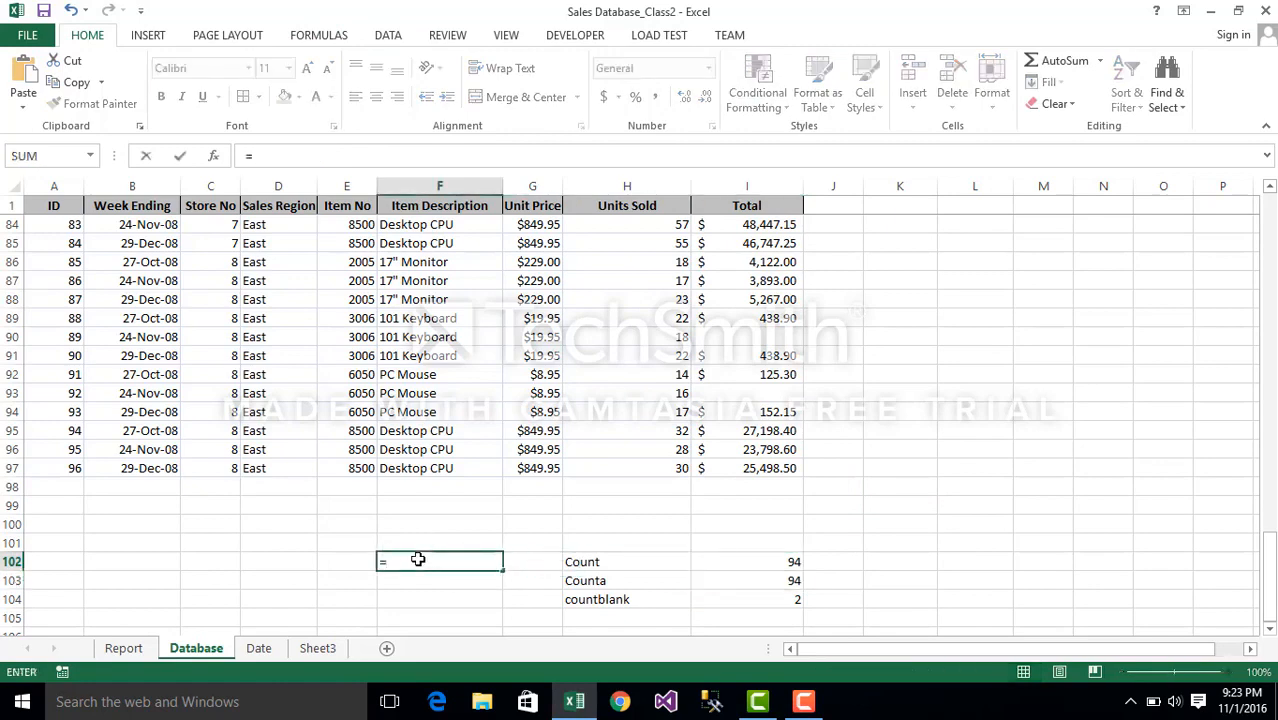
text(coun)
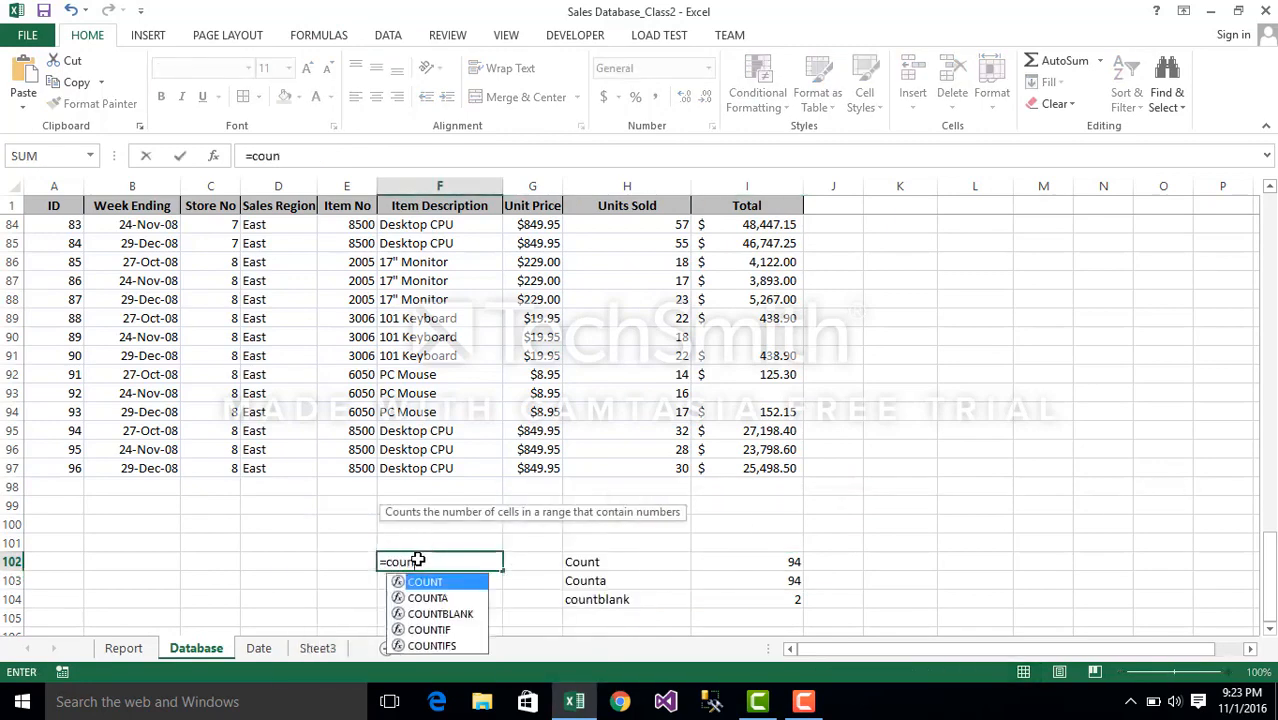
key(Tab)
key(XF86MonBrightnessDown)
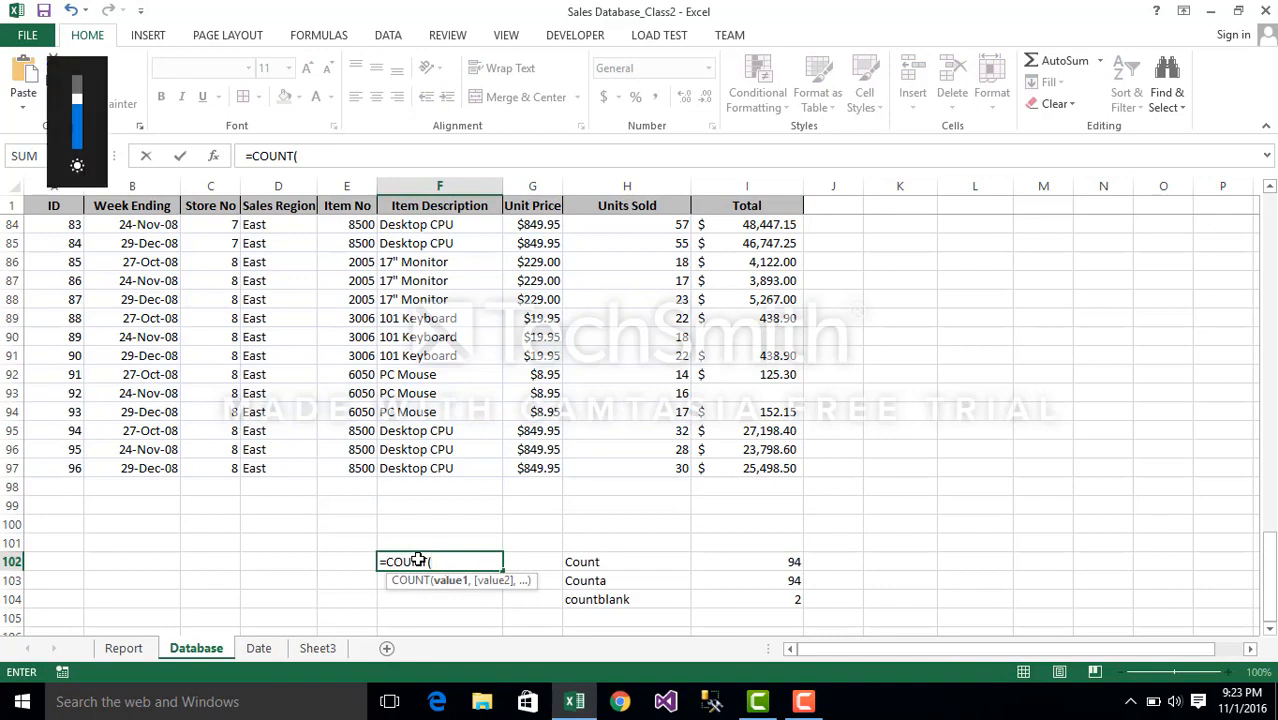
click(432, 472)
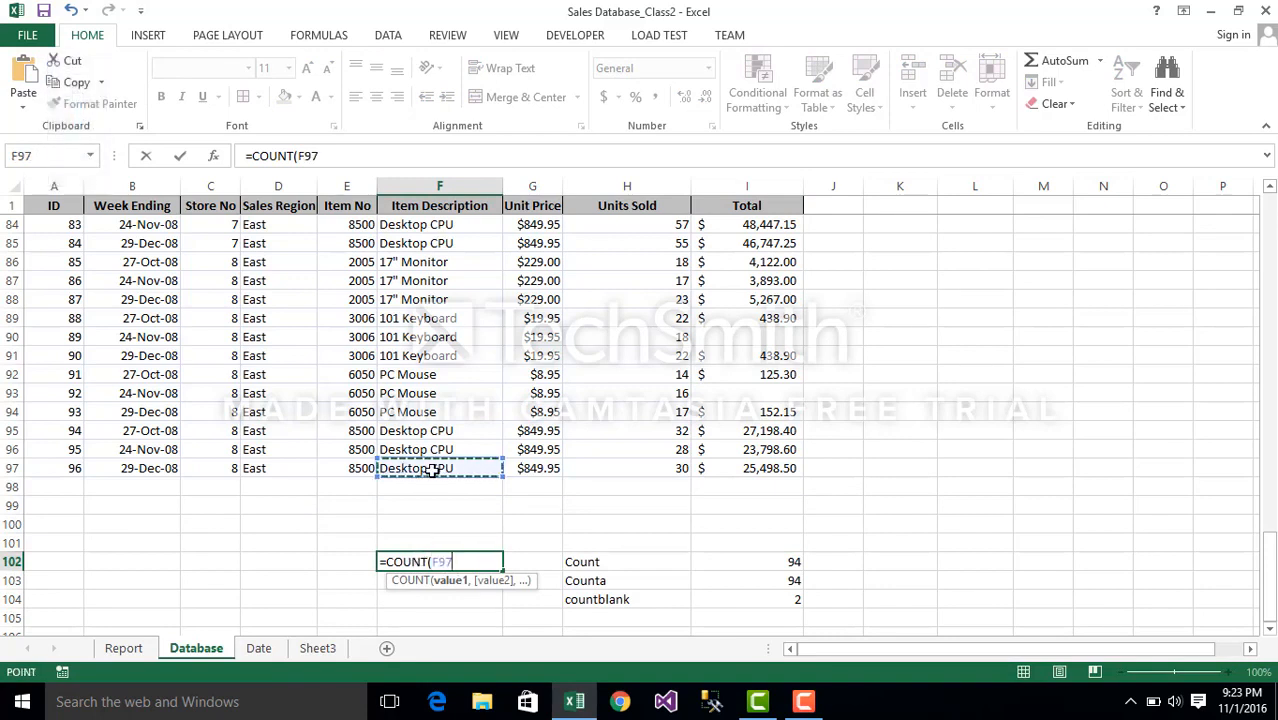
key(ctrl+shift+Up)
key(Return)
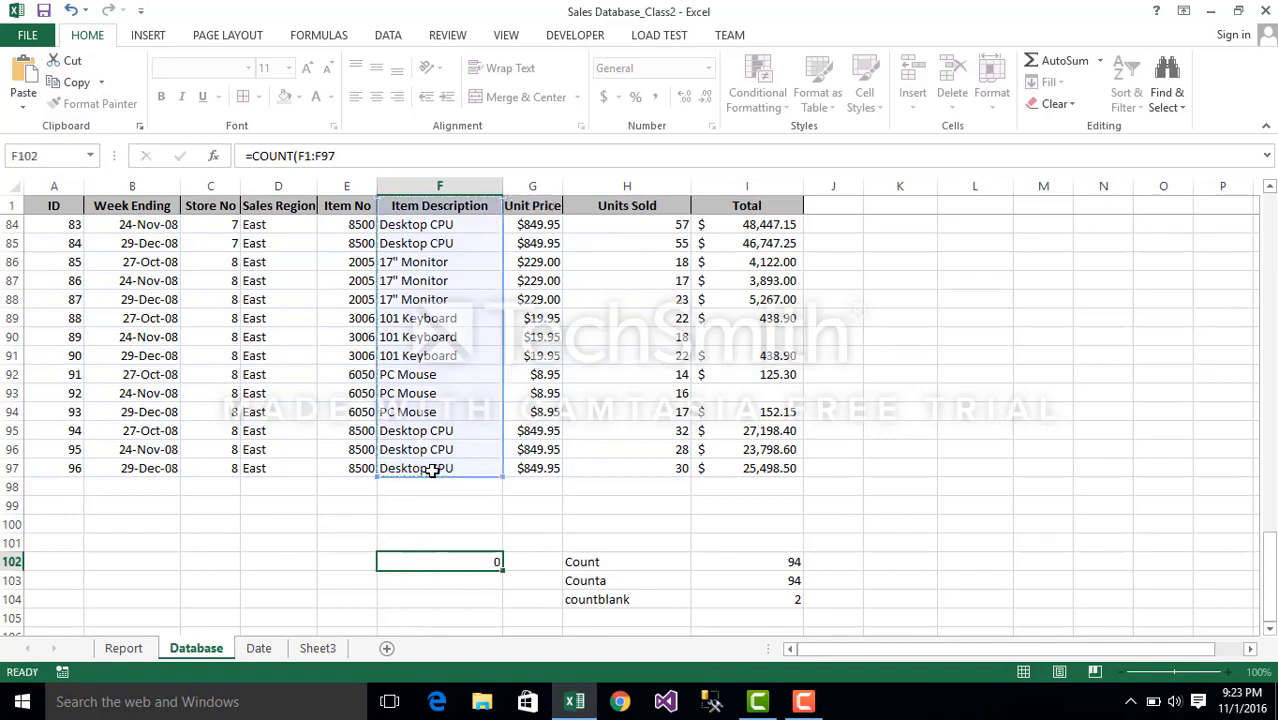
Replace the range in the COUNT formula of cell F102 with the named range Item_Description.
click(467, 561)
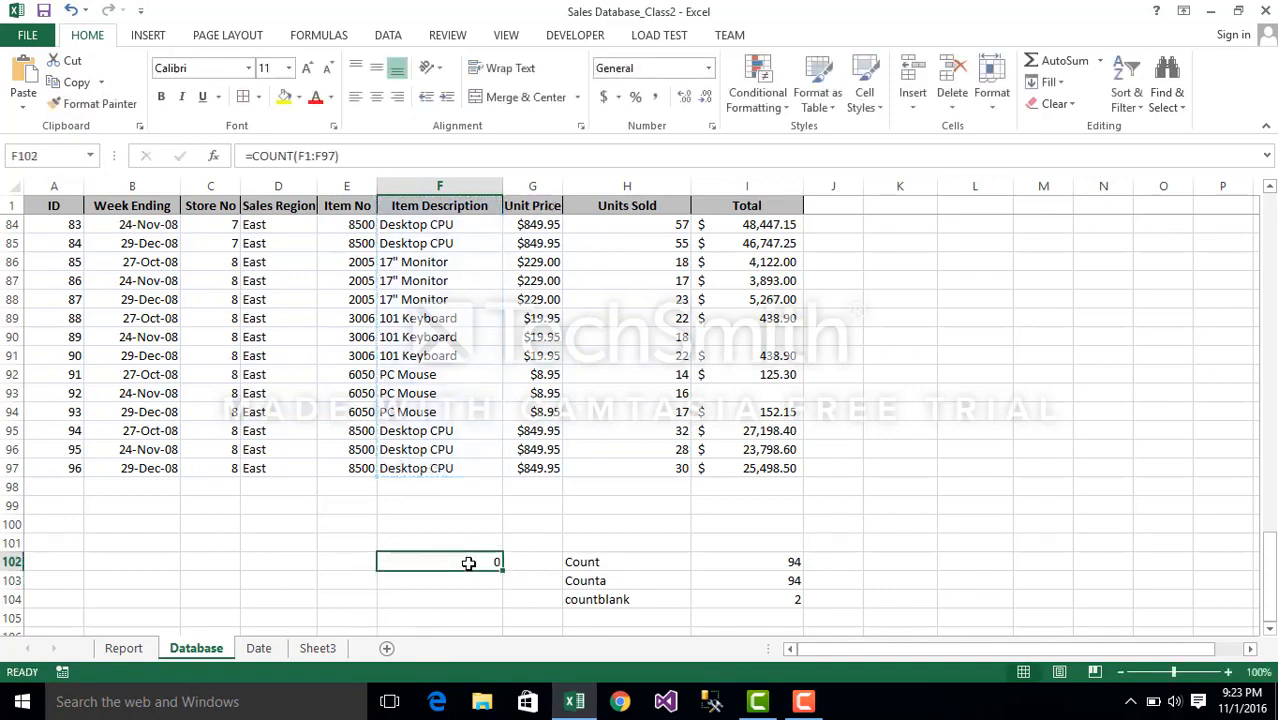
click(337, 156)
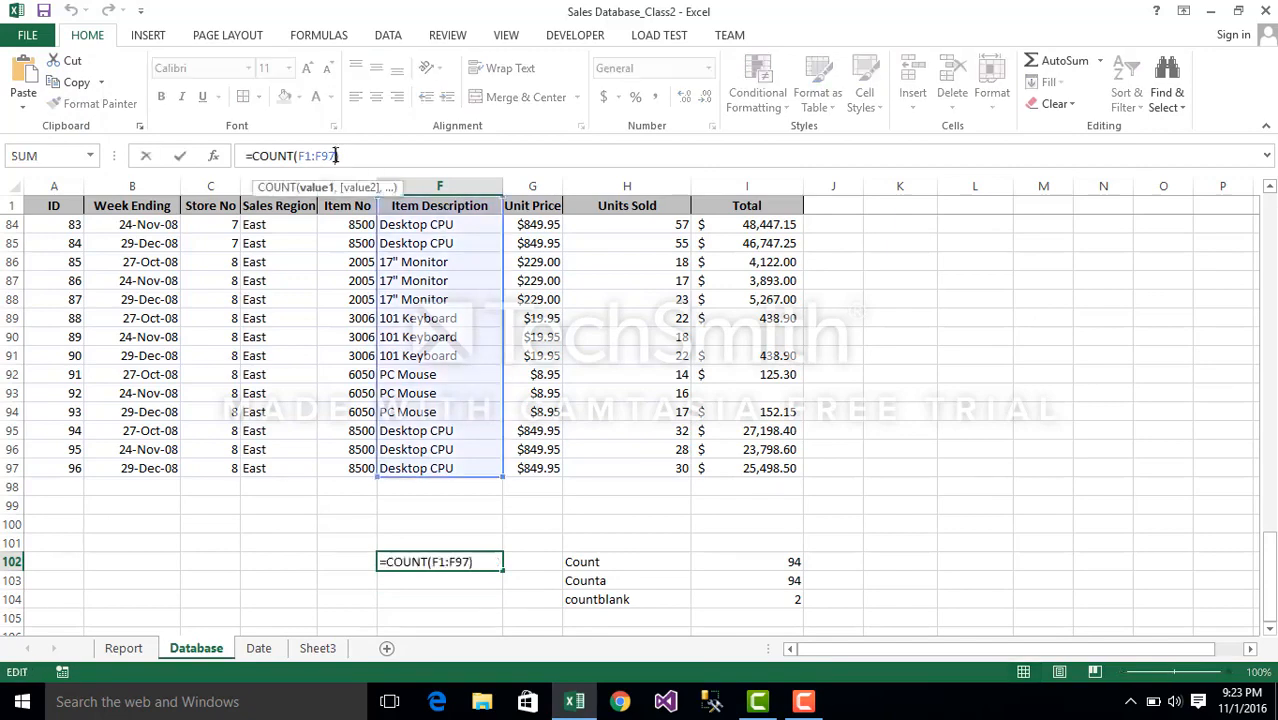
key(BackSpace)
key(BackSpace)
key(BackSpace)
key(BackSpace)
key(BackSpace)
key(BackSpace)
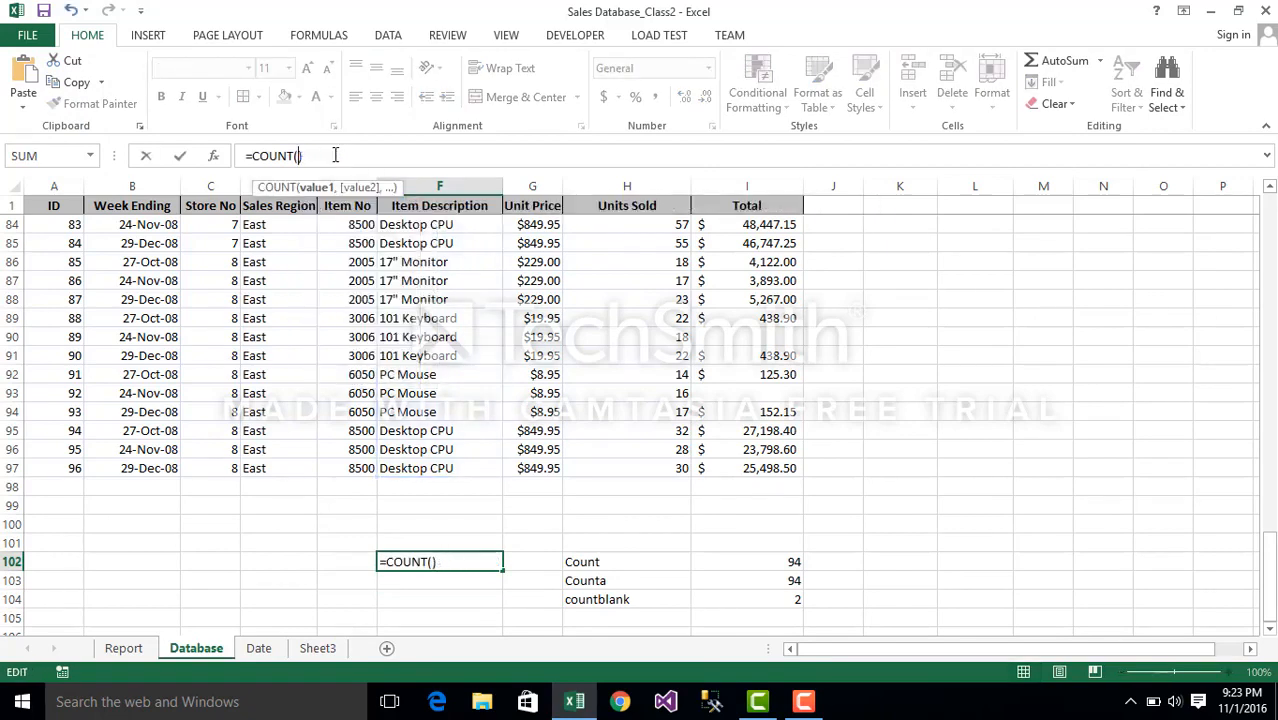
text(it)
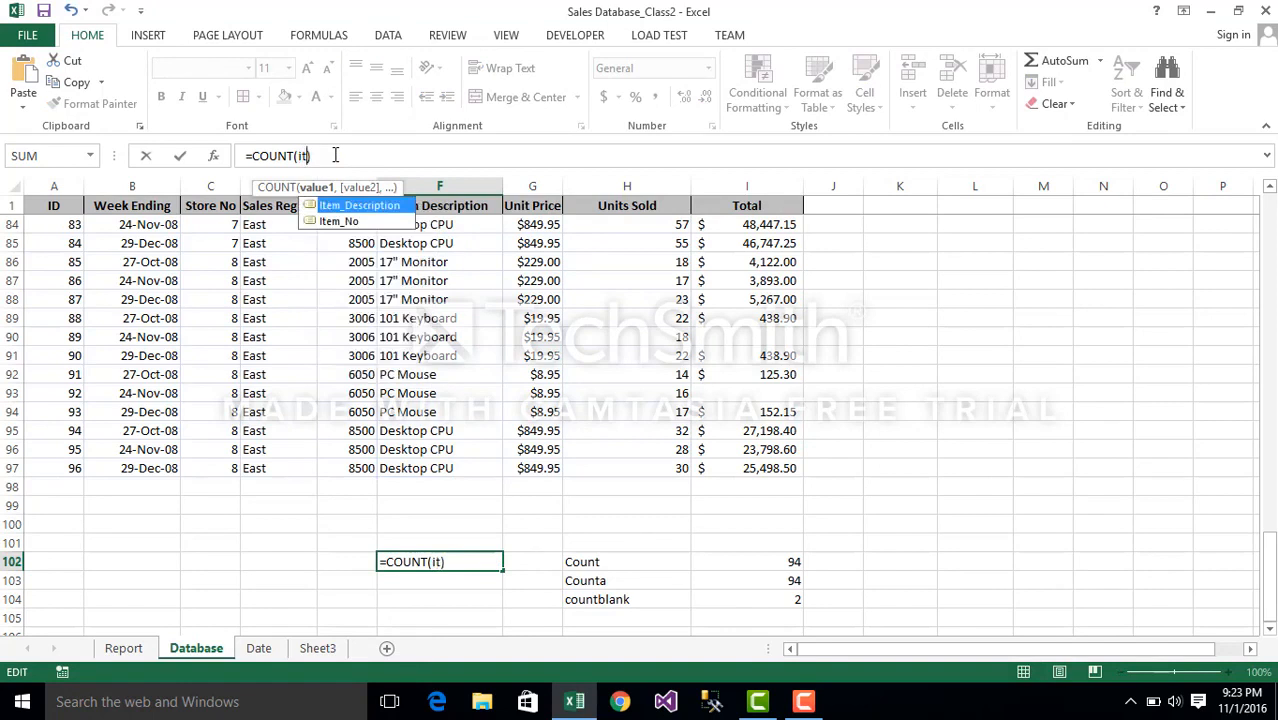
key(Tab)
key(Return)
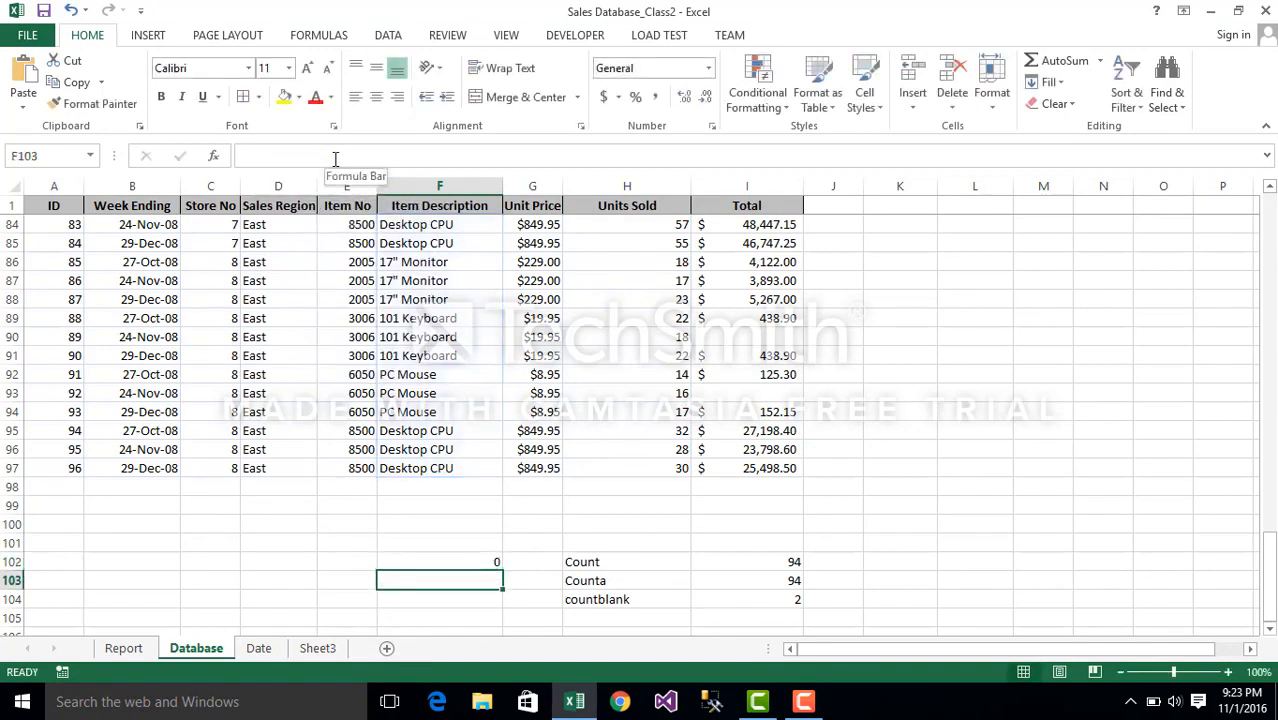
Copy the COUNT formula from F102 down to F103 and change the copy's function to COUNTA.
click(476, 566)
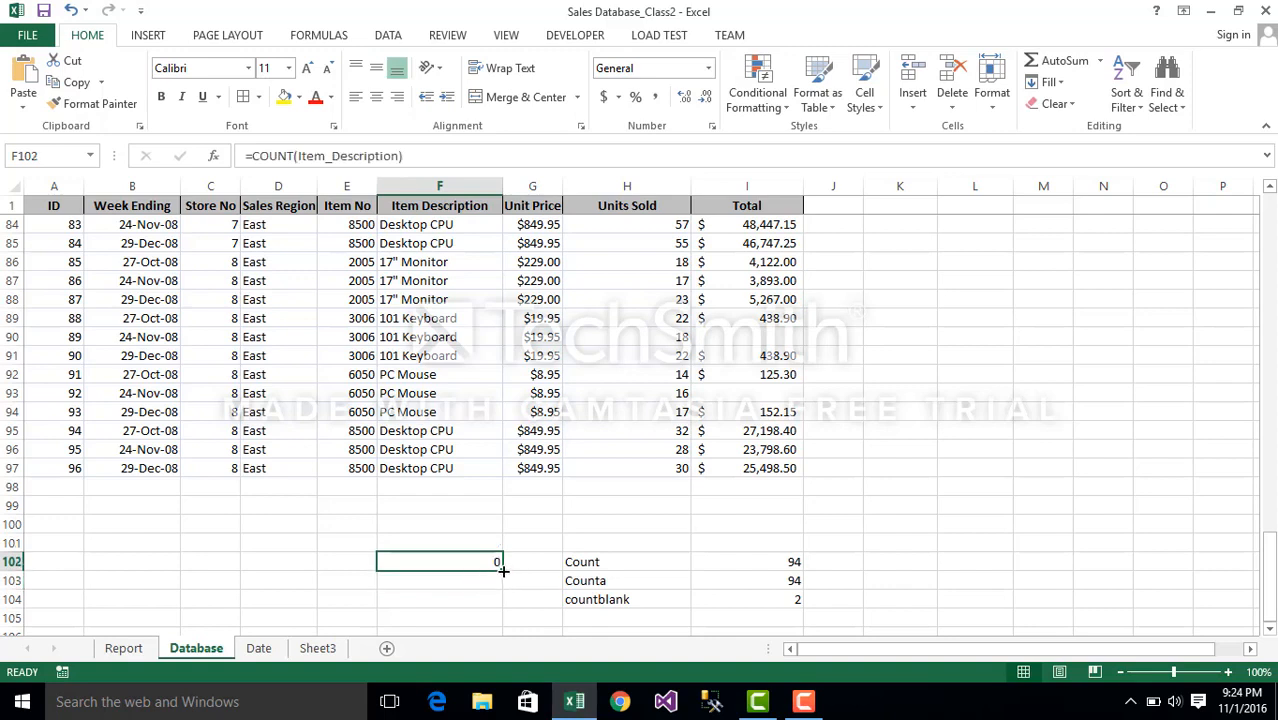
drag(503, 570, 508, 593)
click(456, 580)
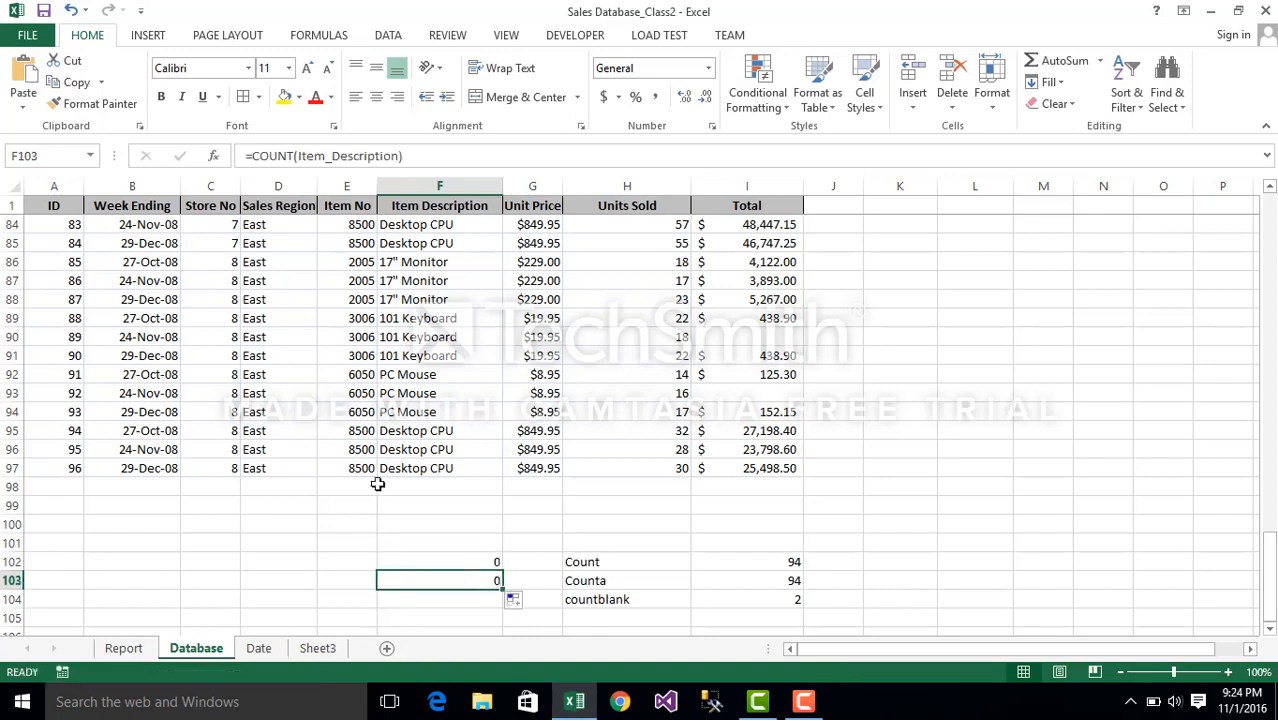
click(293, 156)
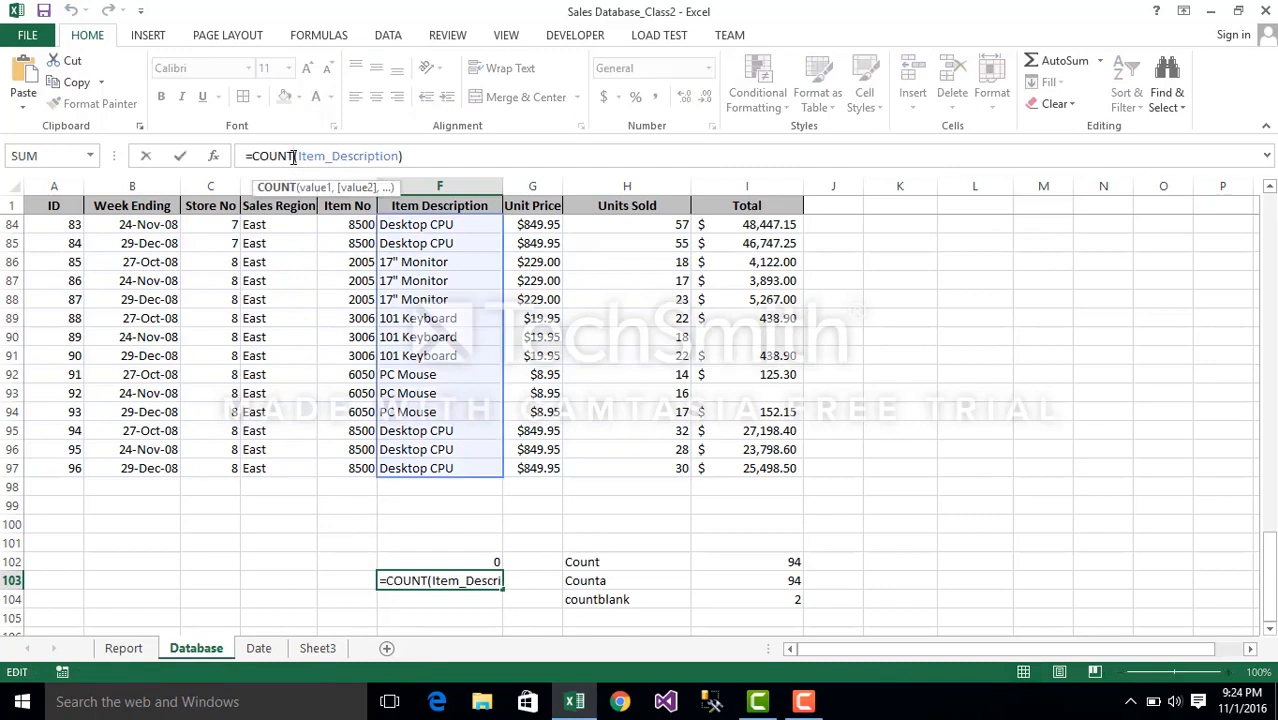
text(a)
key(BackSpace)
text(A)
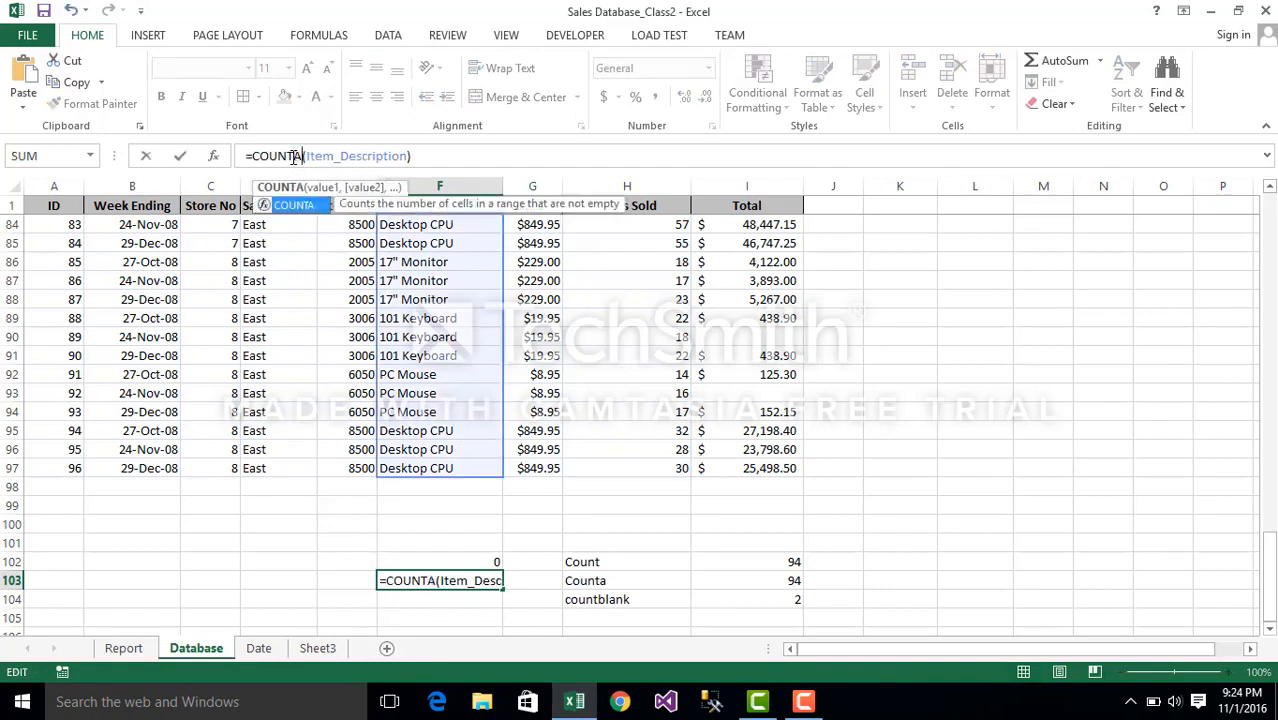
key(Return)
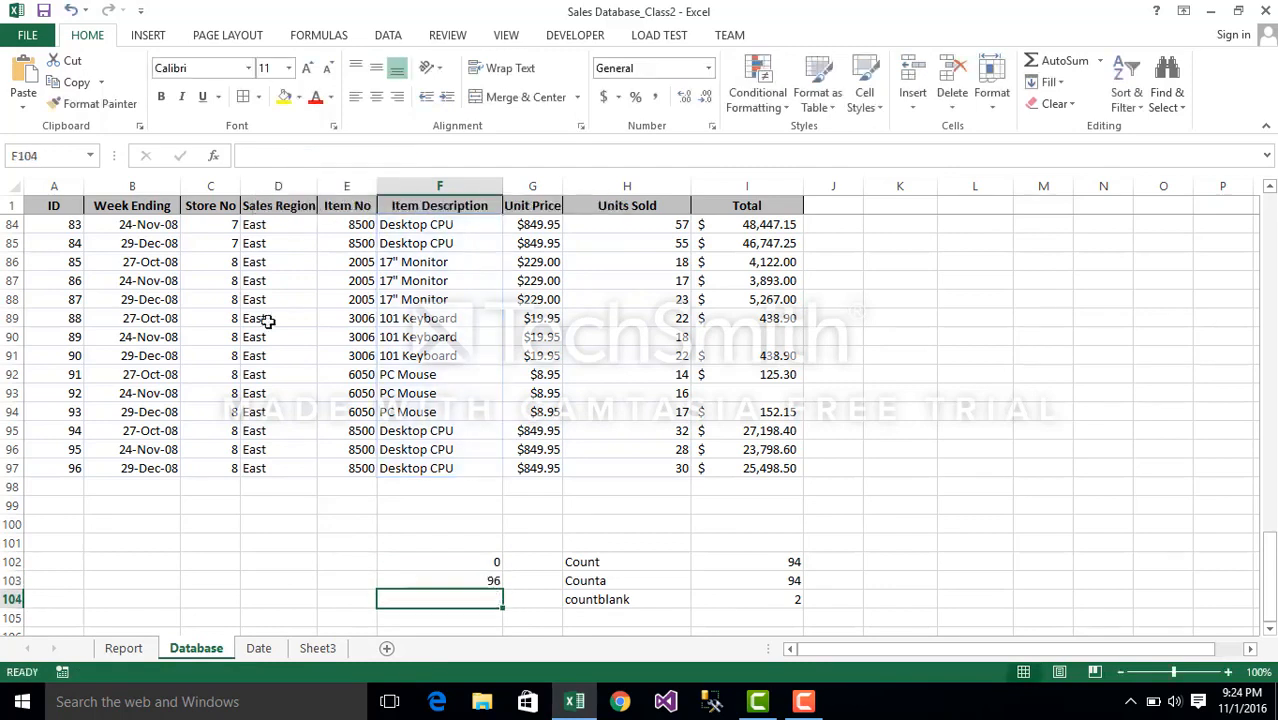
click(491, 578)
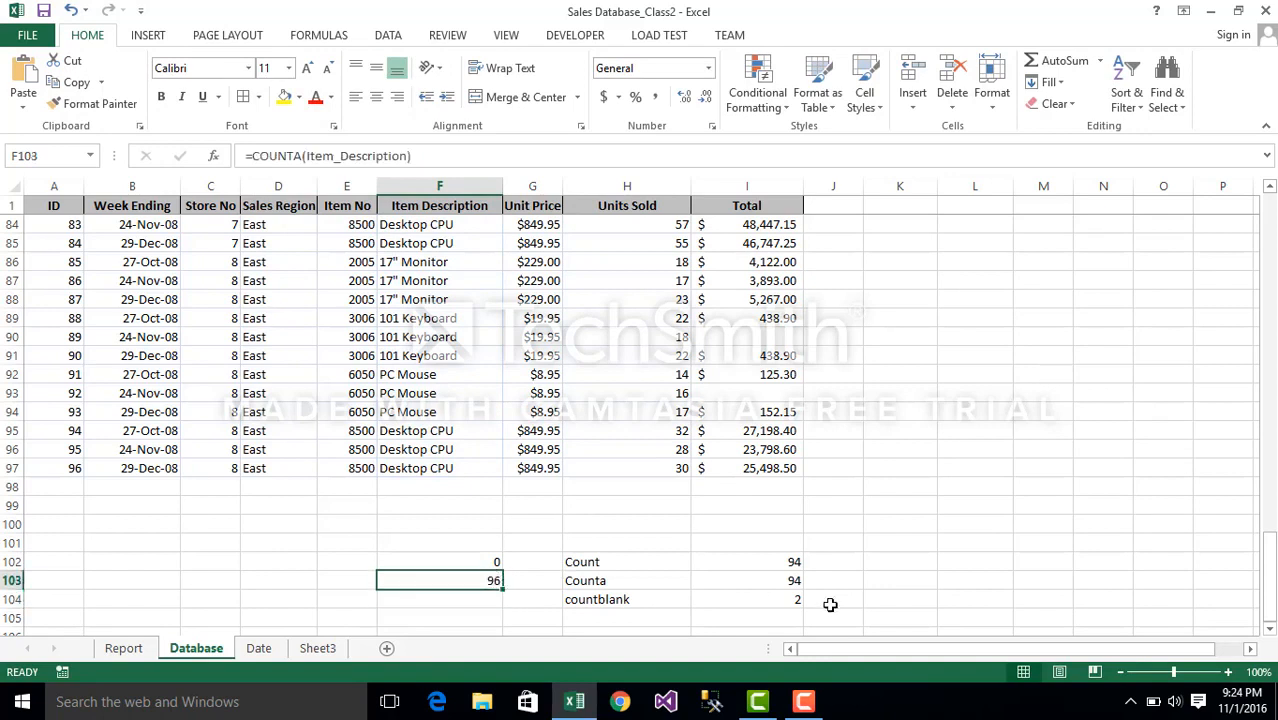
Start a COUNTIF formula in cell F106 with the named range Item_Description as its range argument.
click(443, 562)
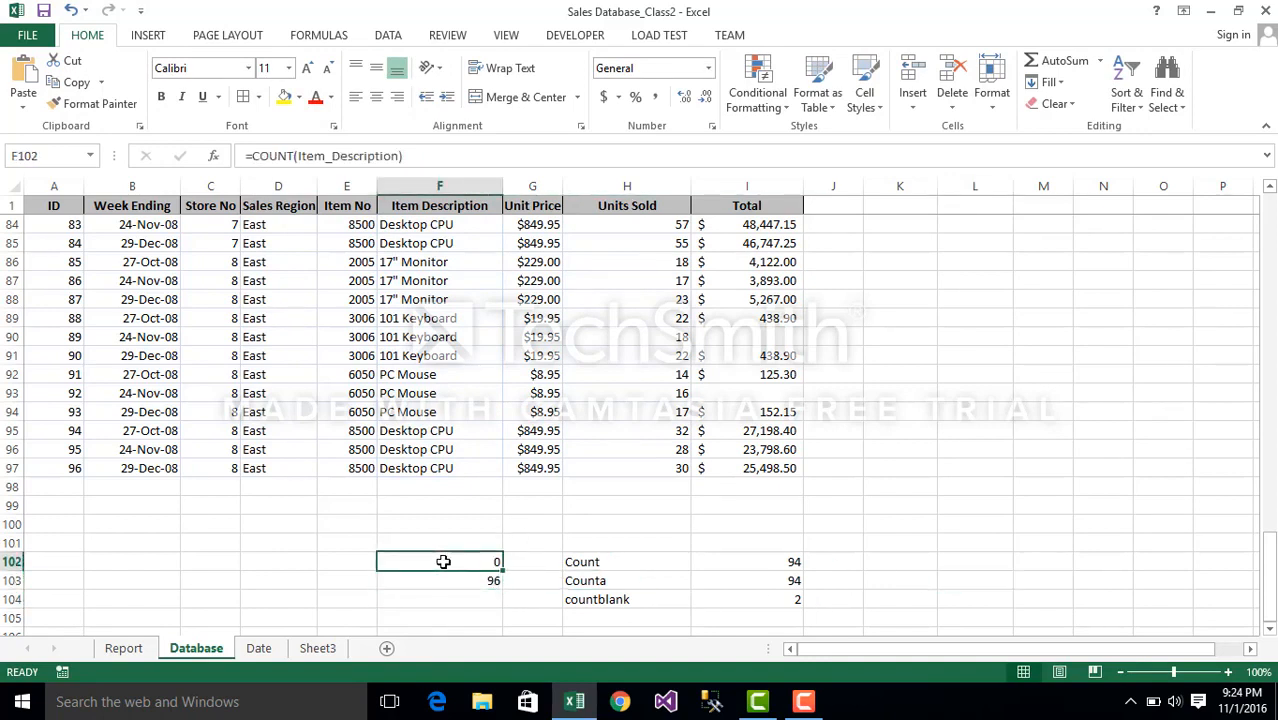
key(Down)
key(Down)
key(Down)
key(Down)
key(Down)
key(Down)
key(Down)
key(Down)
key(Down)
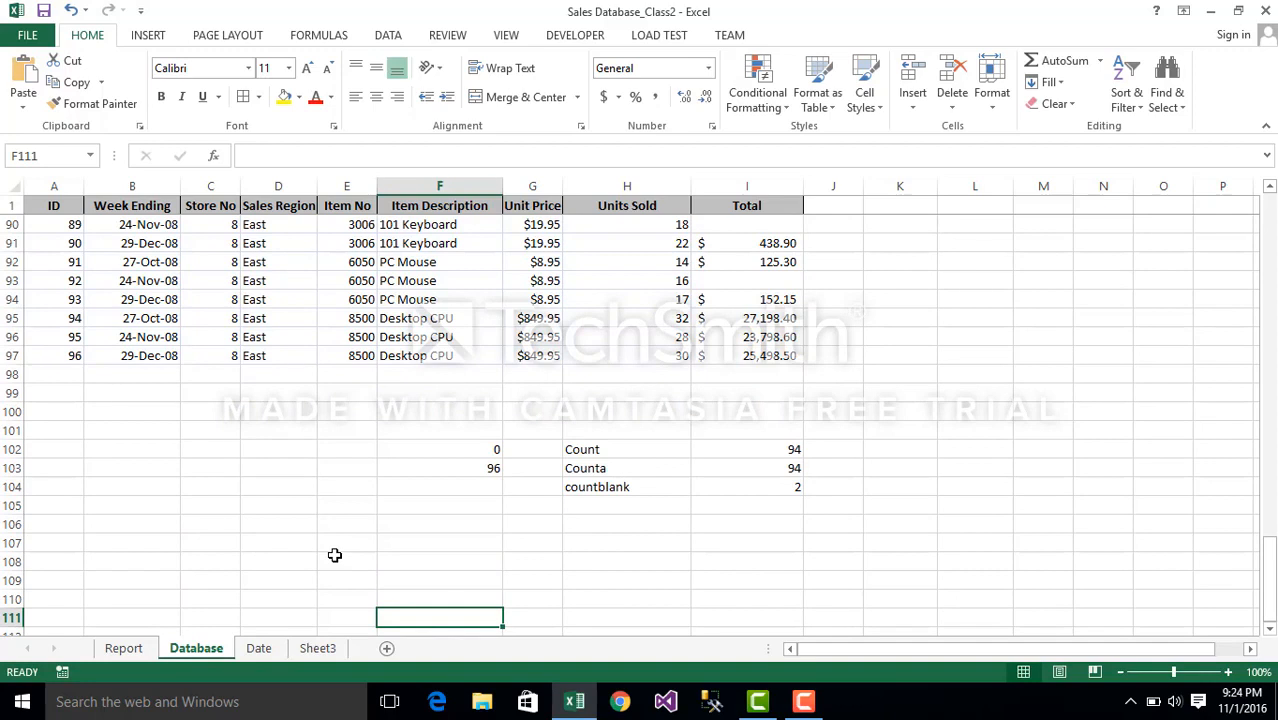
key(Up)
key(Up)
key(Up)
key(Up)
key(Up)
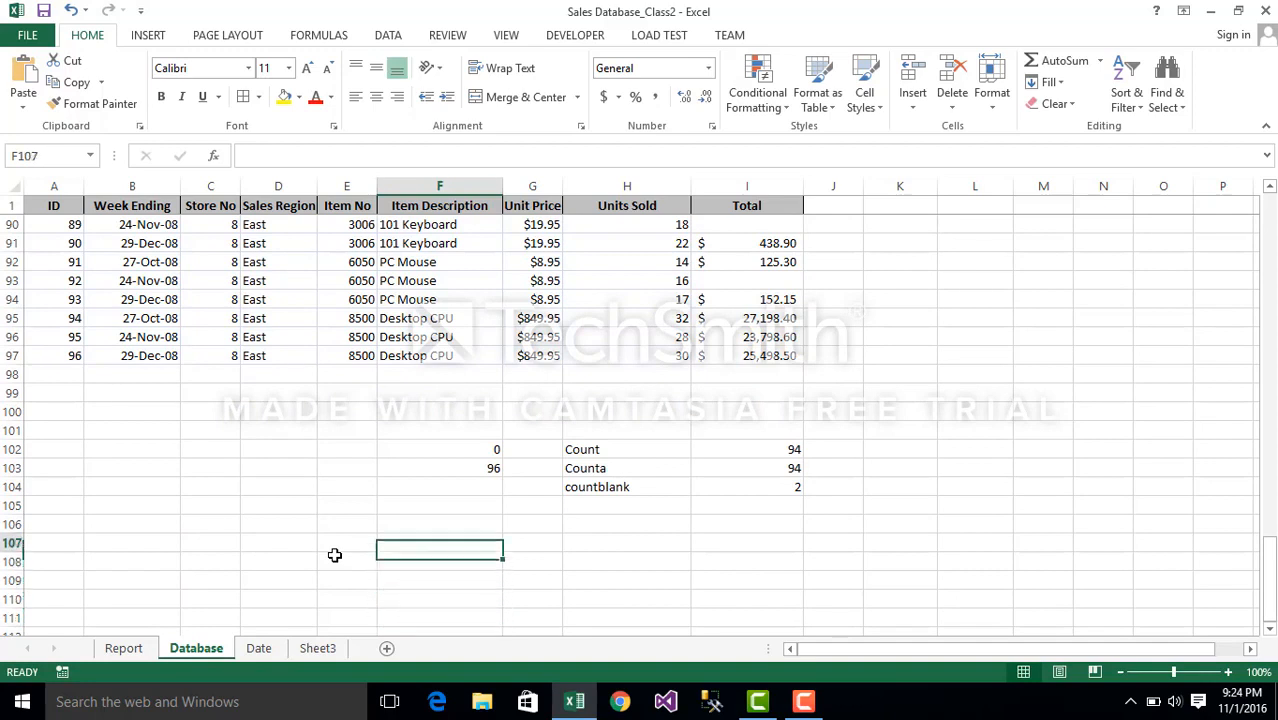
text(=)
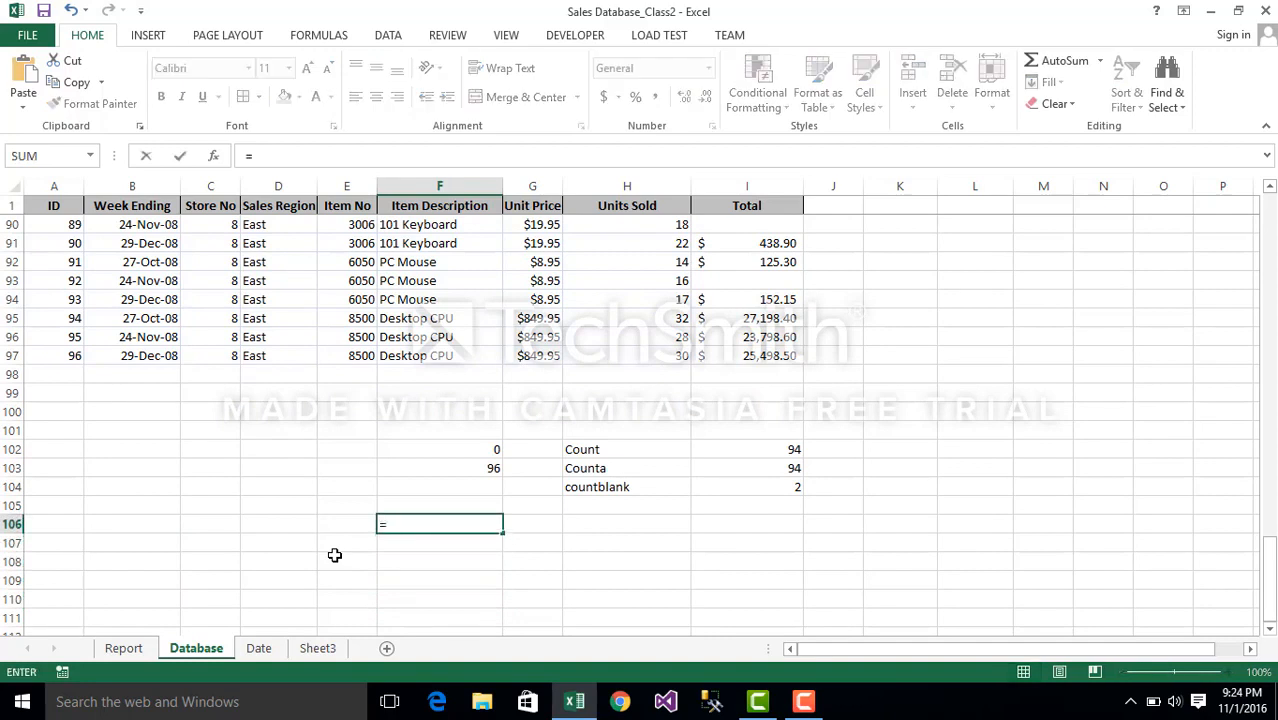
text(cou)
click(333, 557)
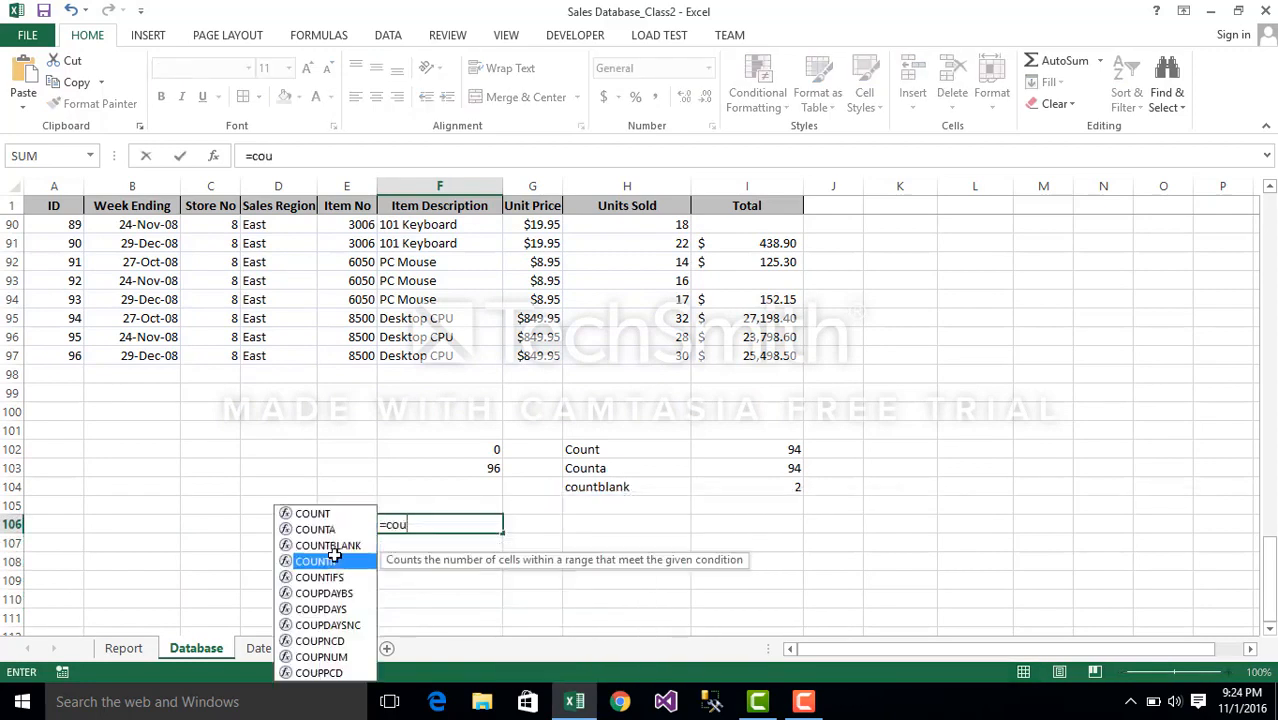
double_click(333, 557)
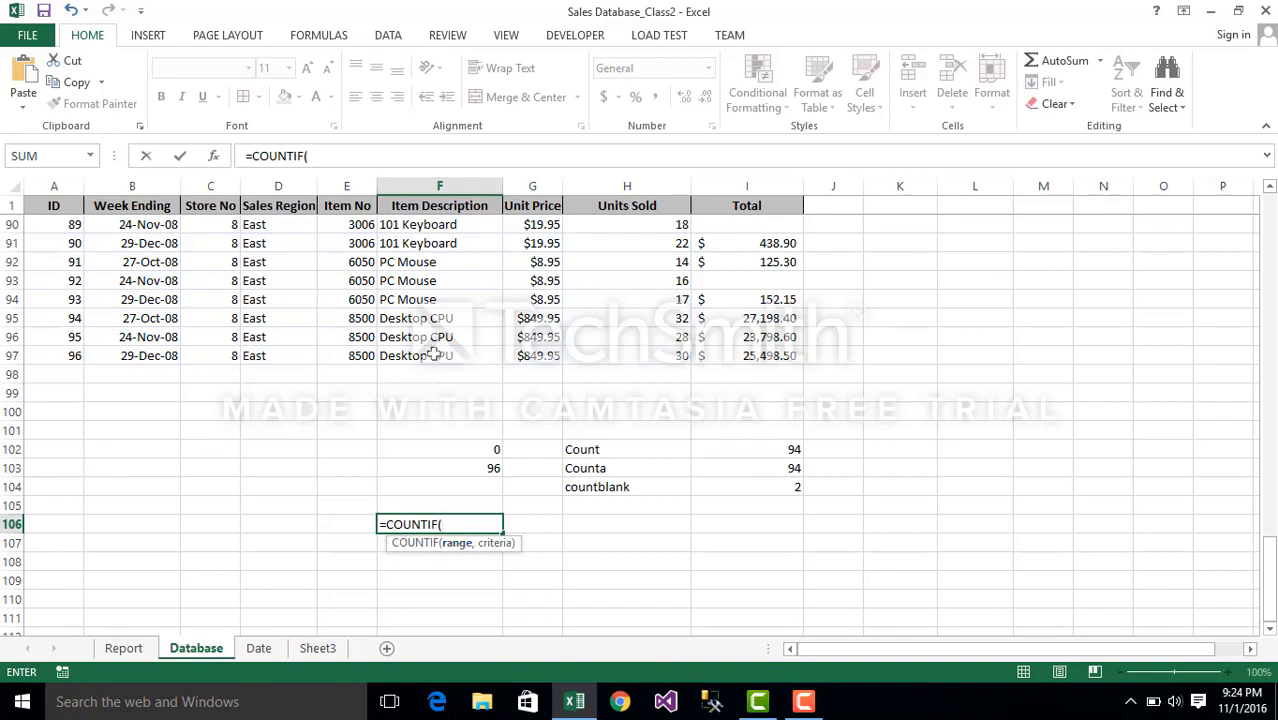
text(IF(i)
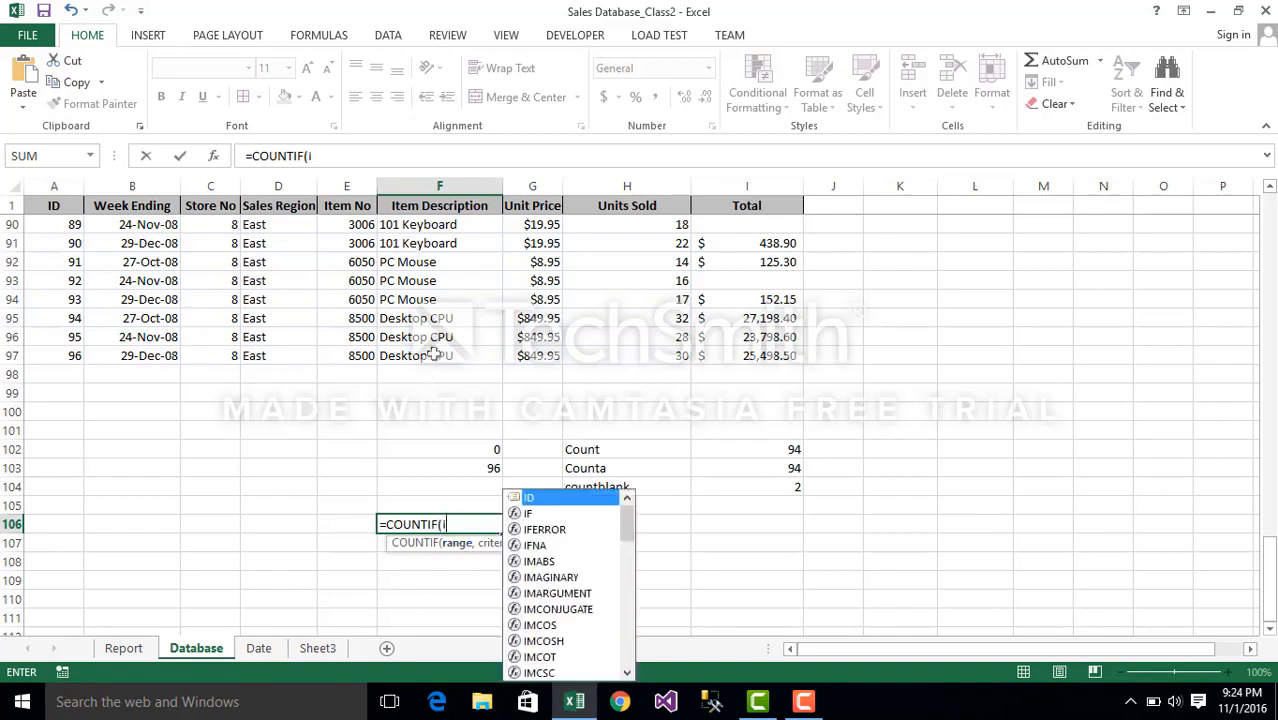
text(t)
key(Tab)
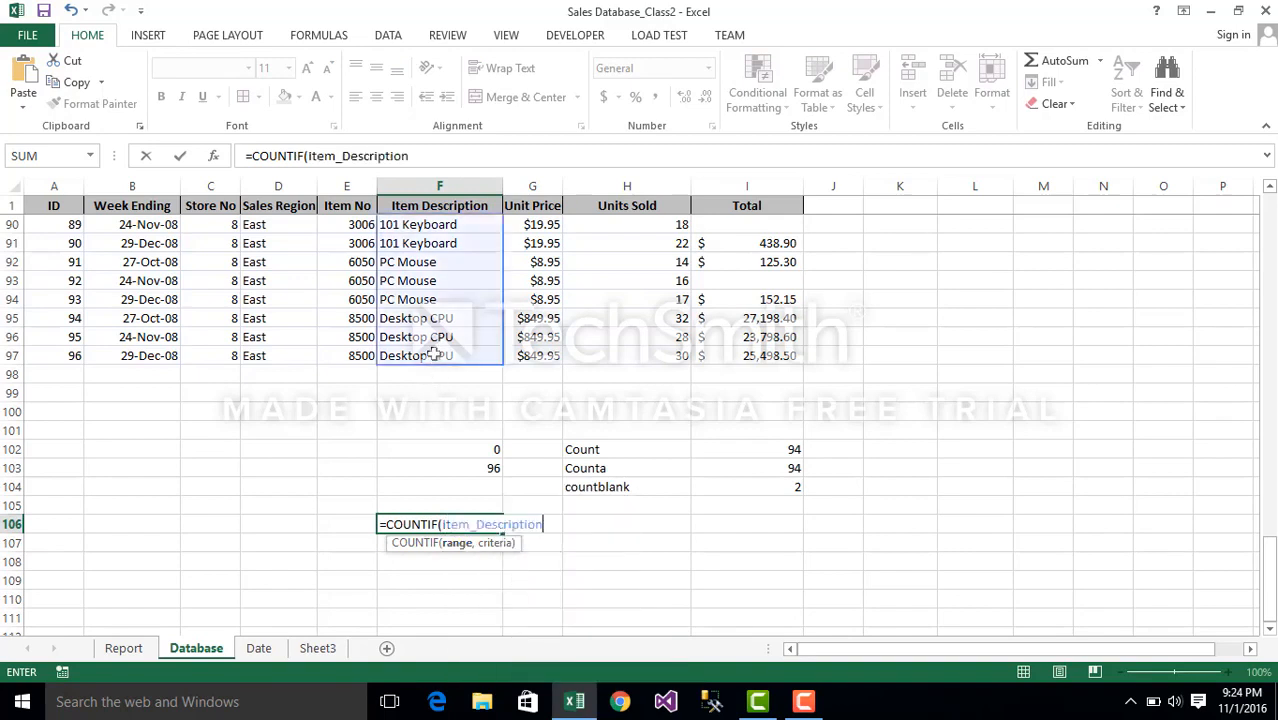
text(,)
key(BackSpace)
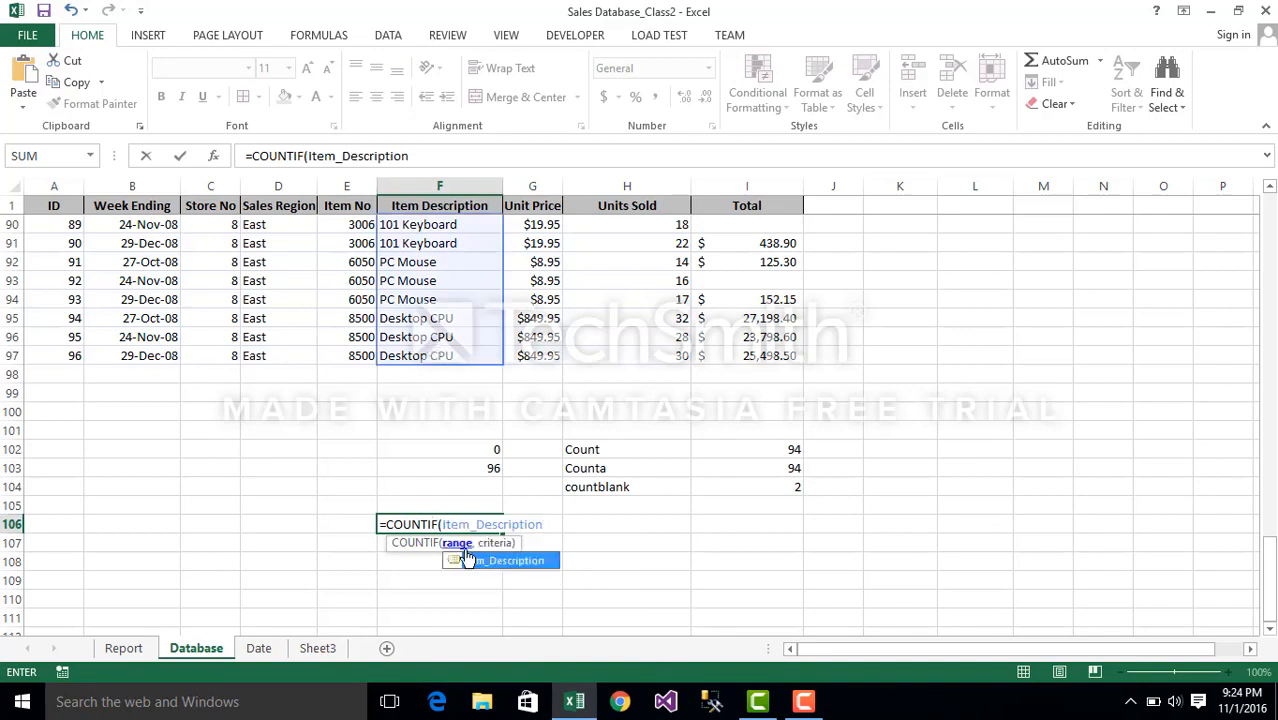
text(,)
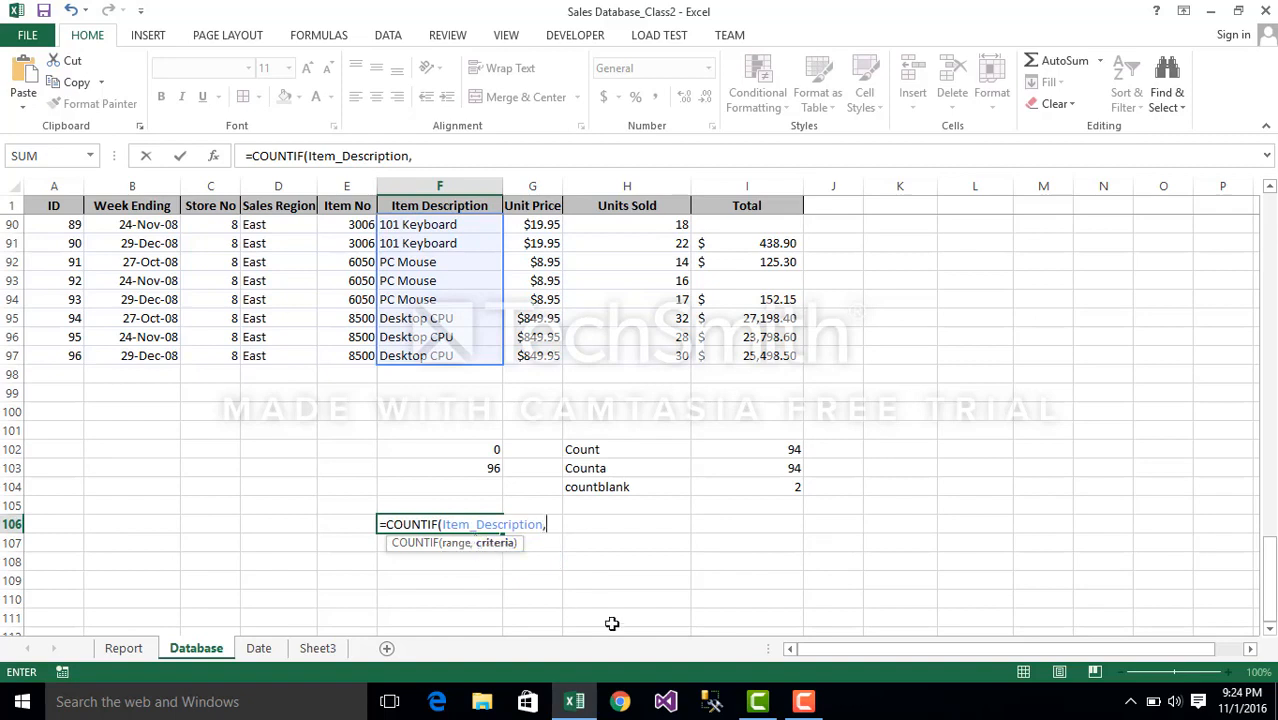
Complete the COUNTIF formula in F106 with the criterion " PC Mouse", including a leading space.
text(" PC Mpus)
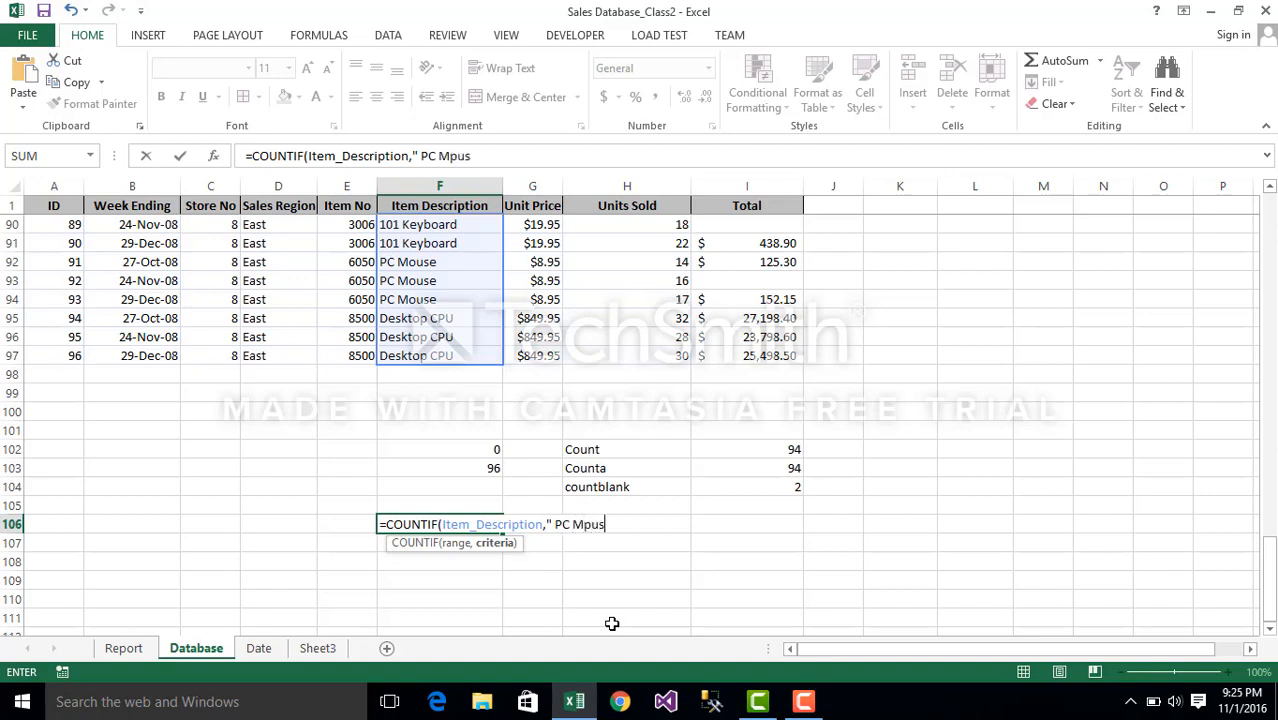
key(BackSpace)
key(BackSpace)
key(BackSpace)
text(ouse)
key(Return)
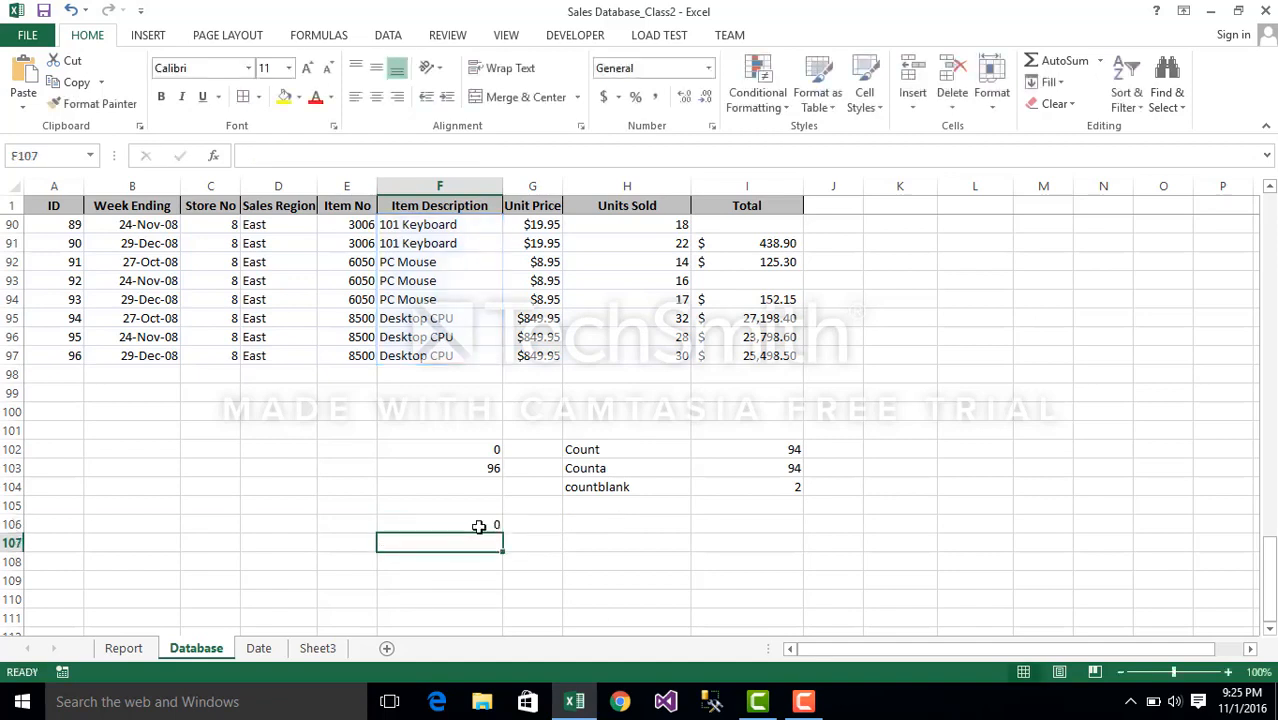
Remove the leading space from the criterion in F106 so that it reads "PC Mouse".
click(479, 526)
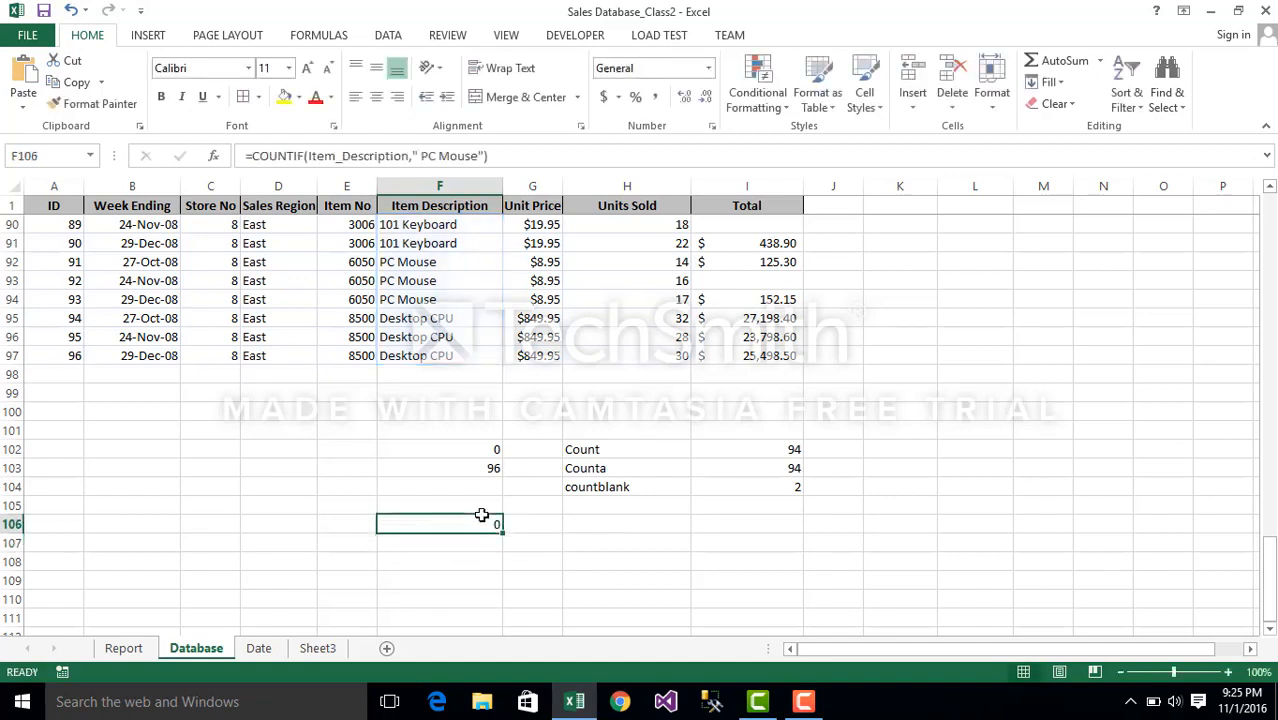
click(421, 155)
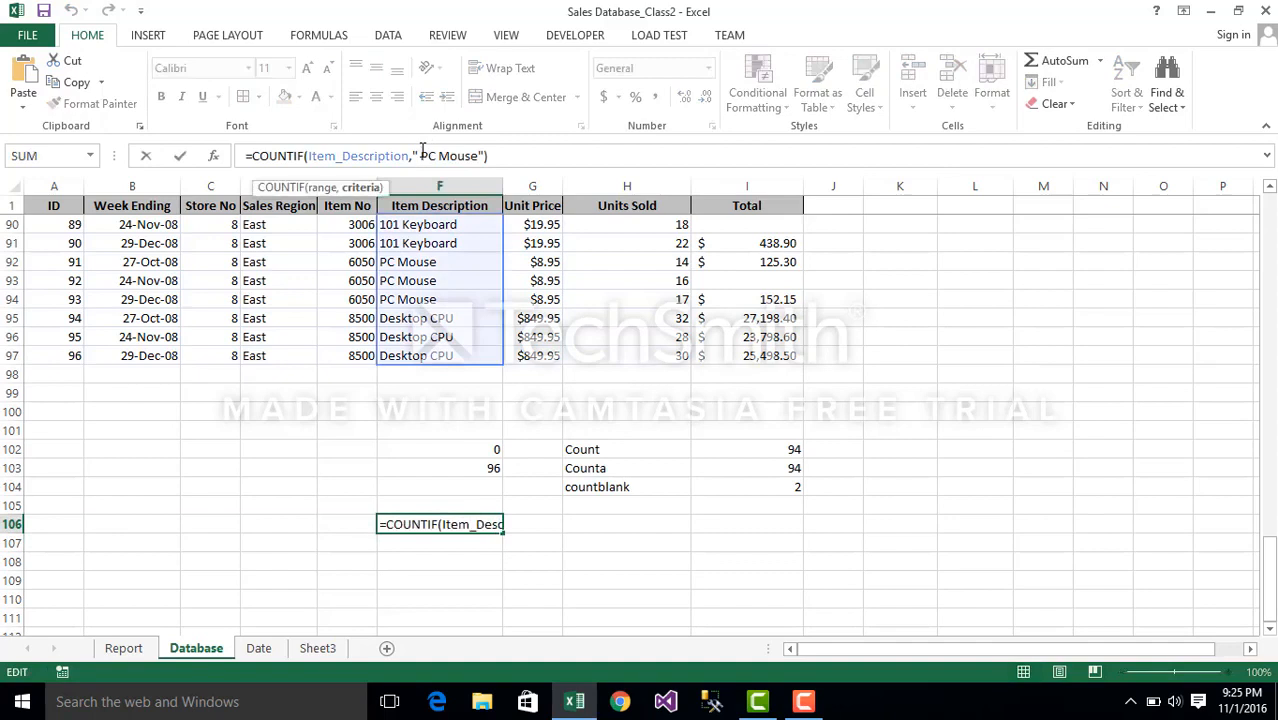
key(BackSpace)
key(Return)
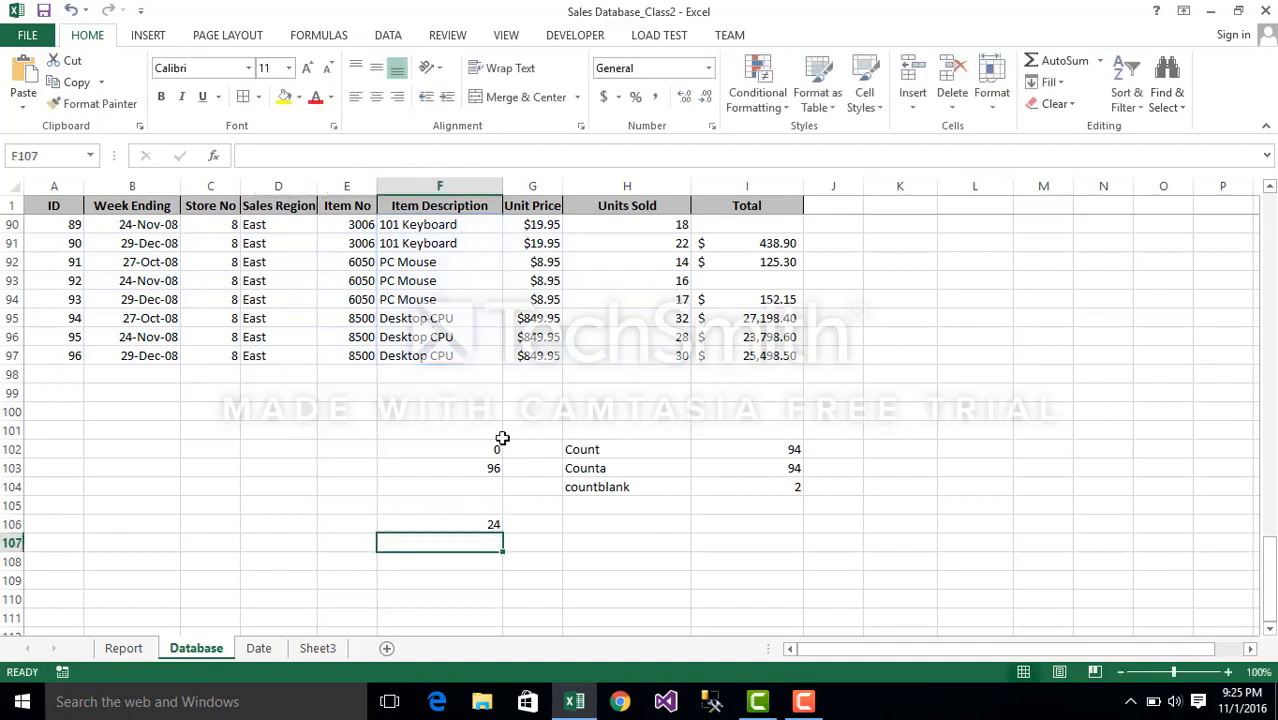
Review the range and criterion of the COUNTIF formula in cell F106.
click(479, 526)
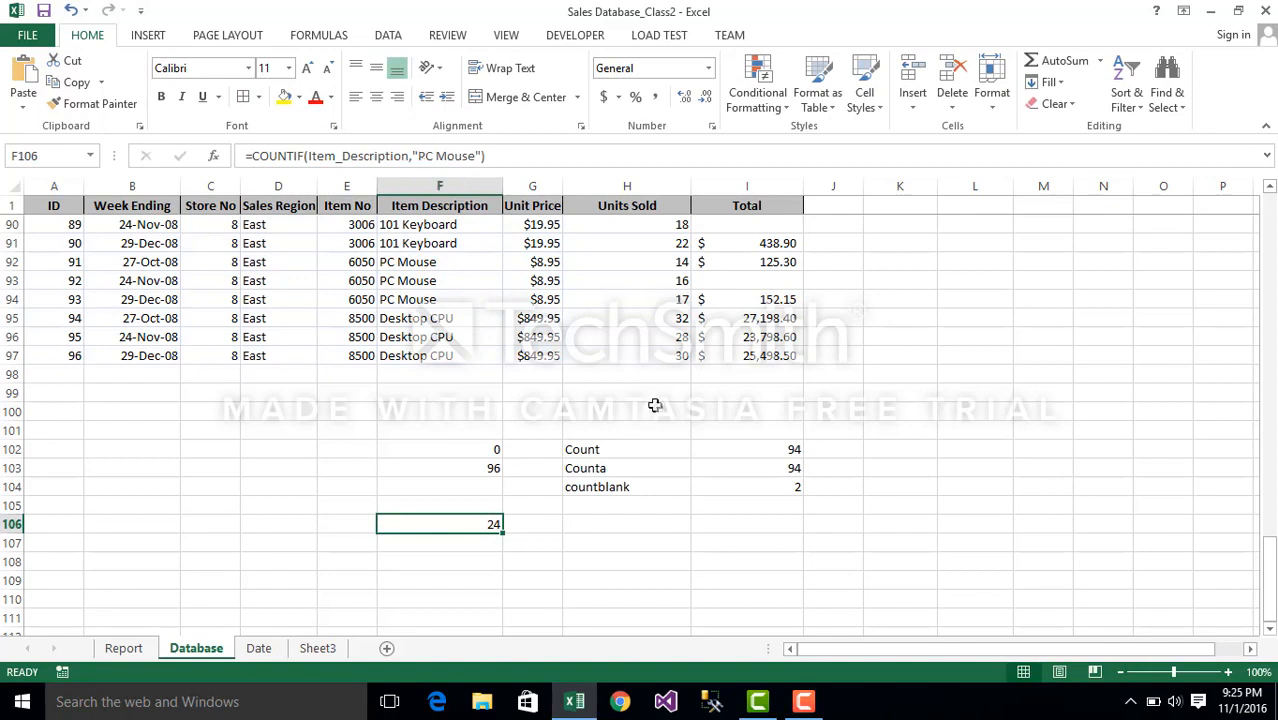
click(555, 553)
click(479, 520)
click(444, 157)
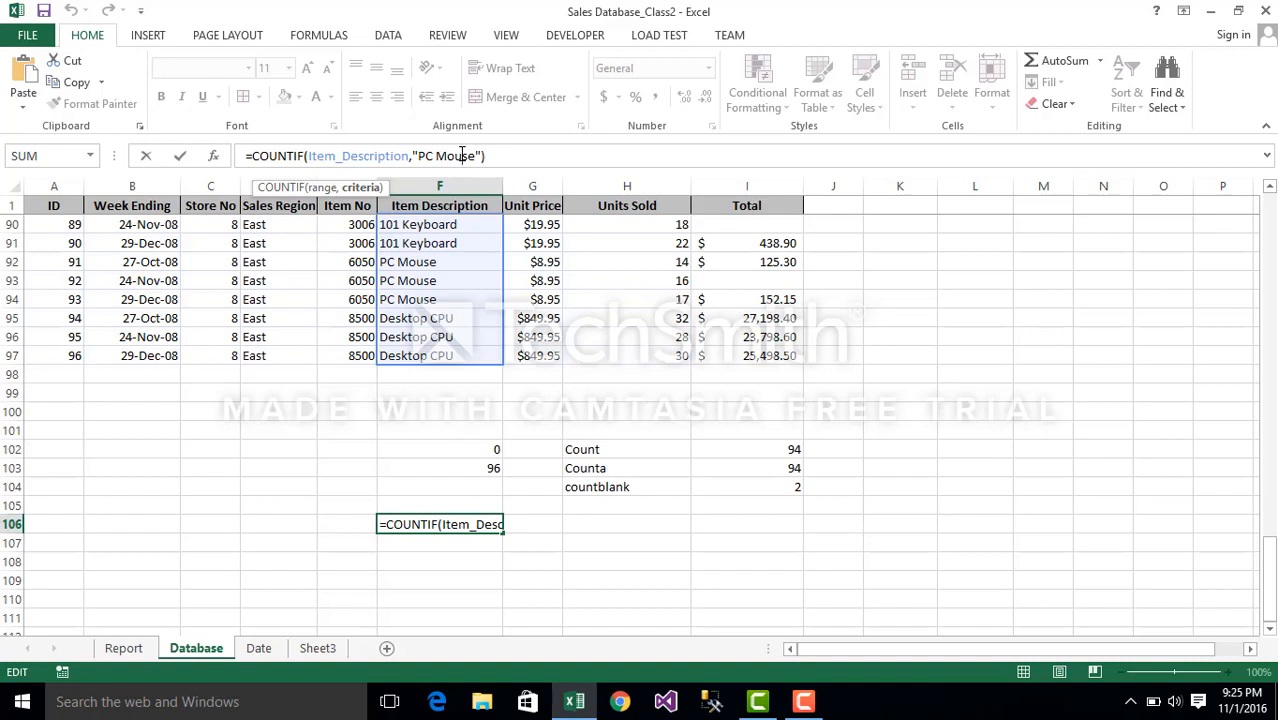
key(Return)
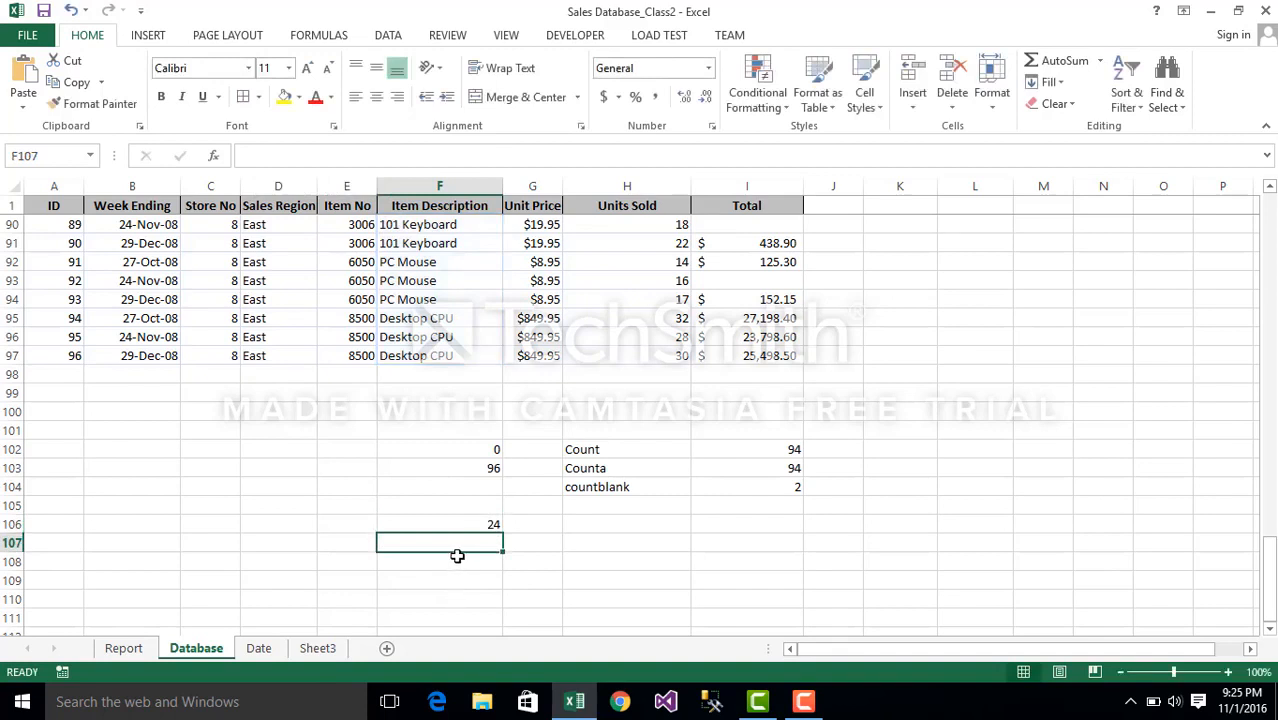
Start a COUNTIF formula in cell D106 with the named range Sales_Region as its range argument.
click(275, 521)
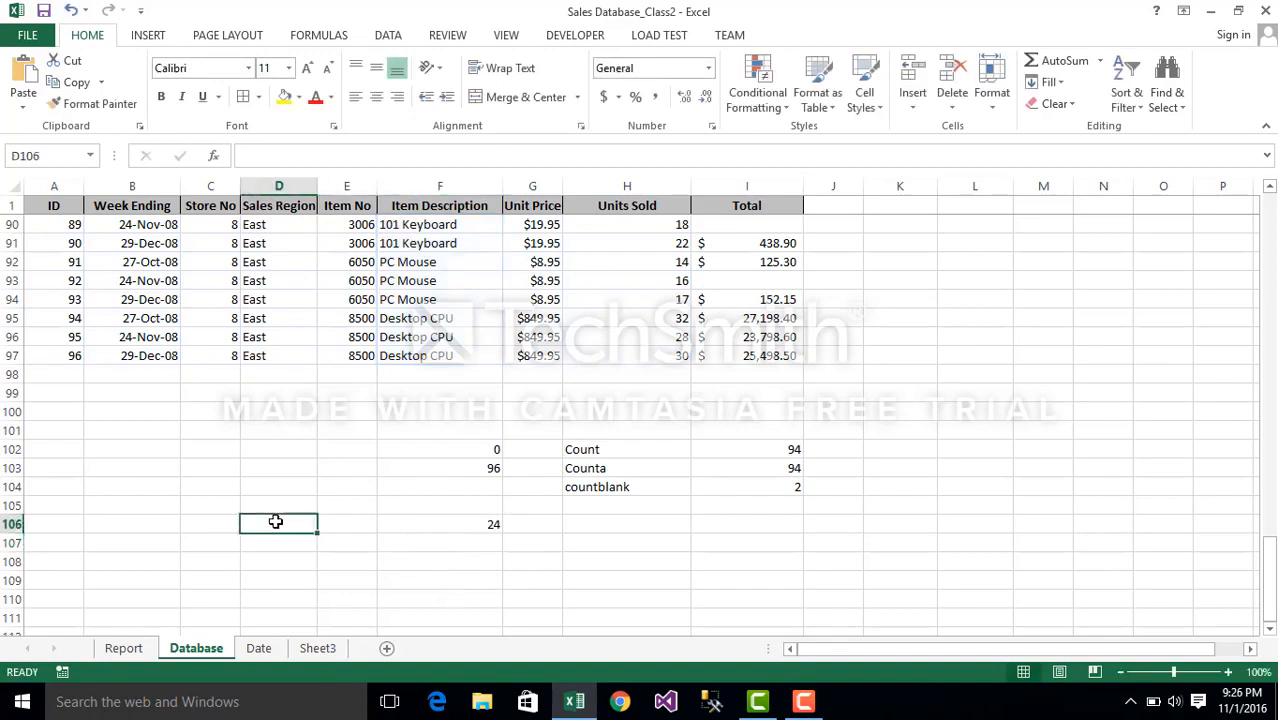
text(=)
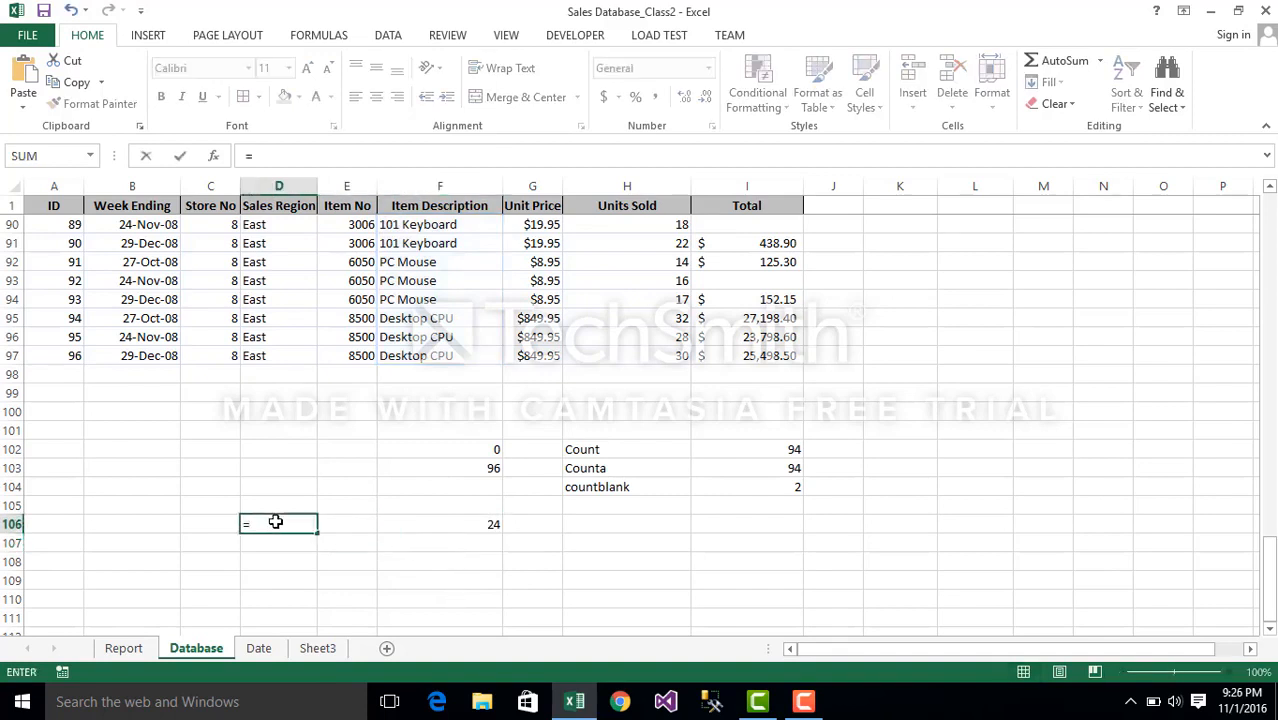
text(coun)
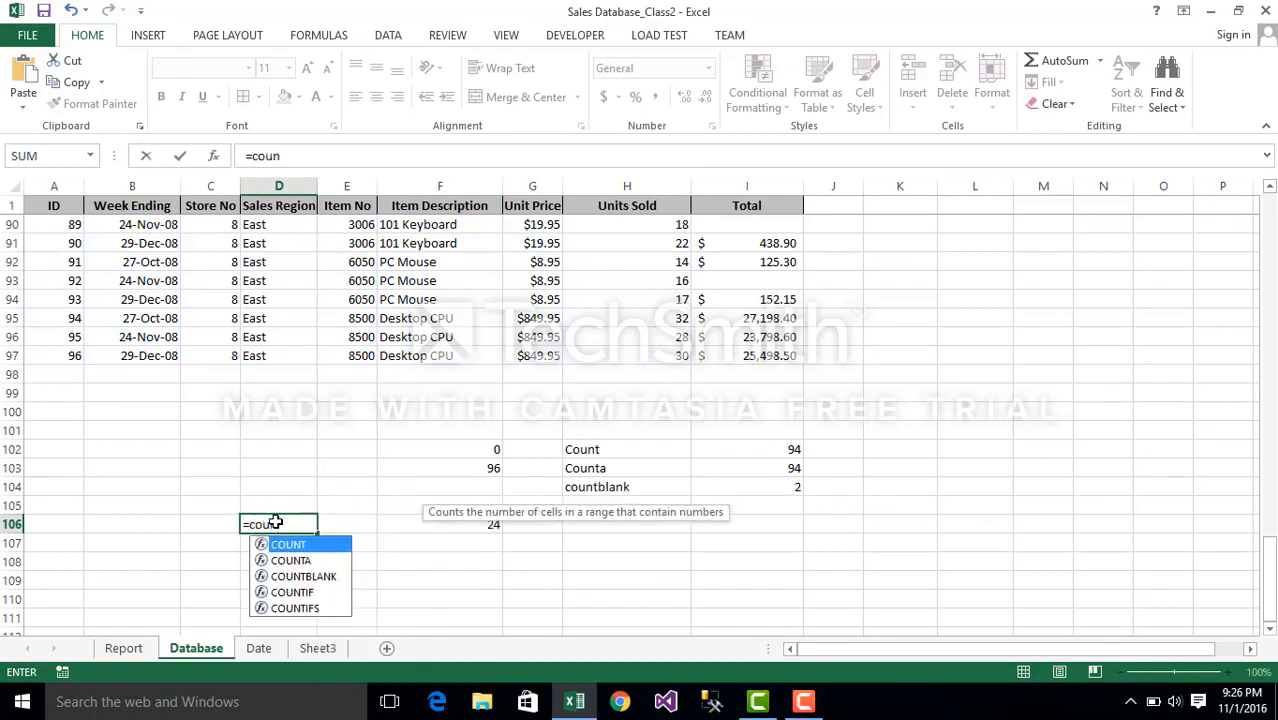
key(Down)
key(Down)
key(Down)
key(Down)
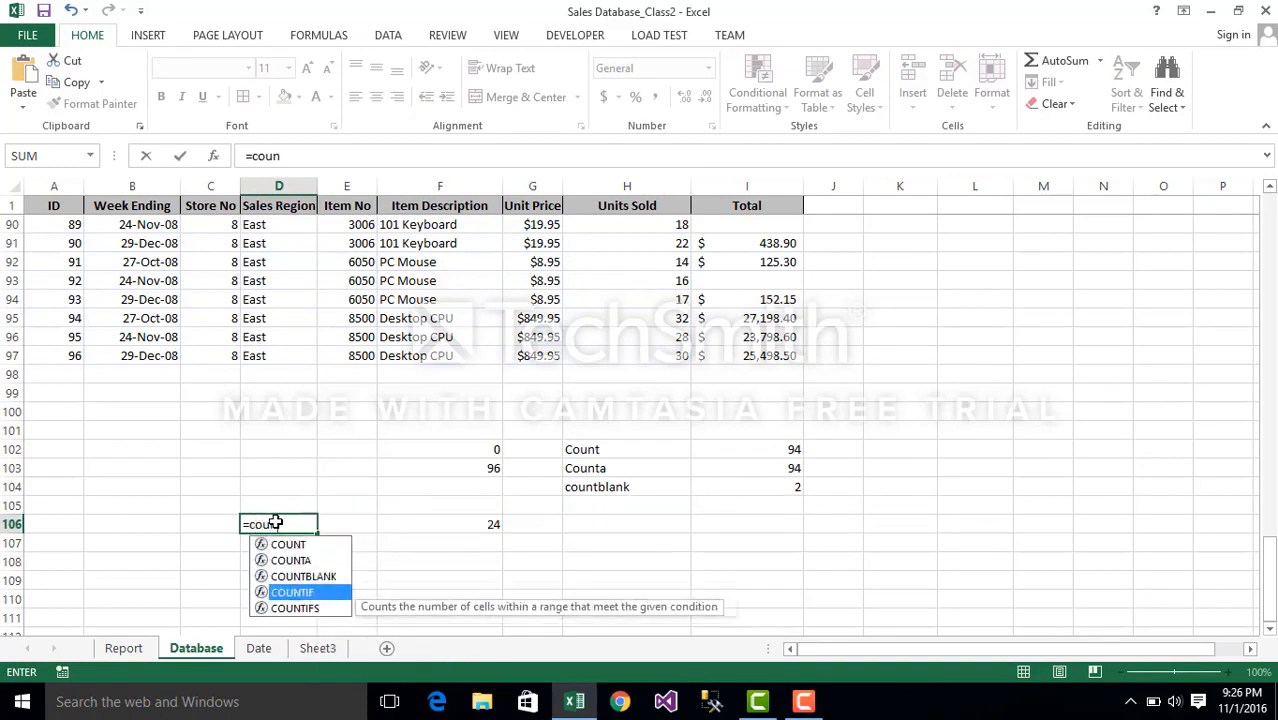
key(Up)
key(Tab)
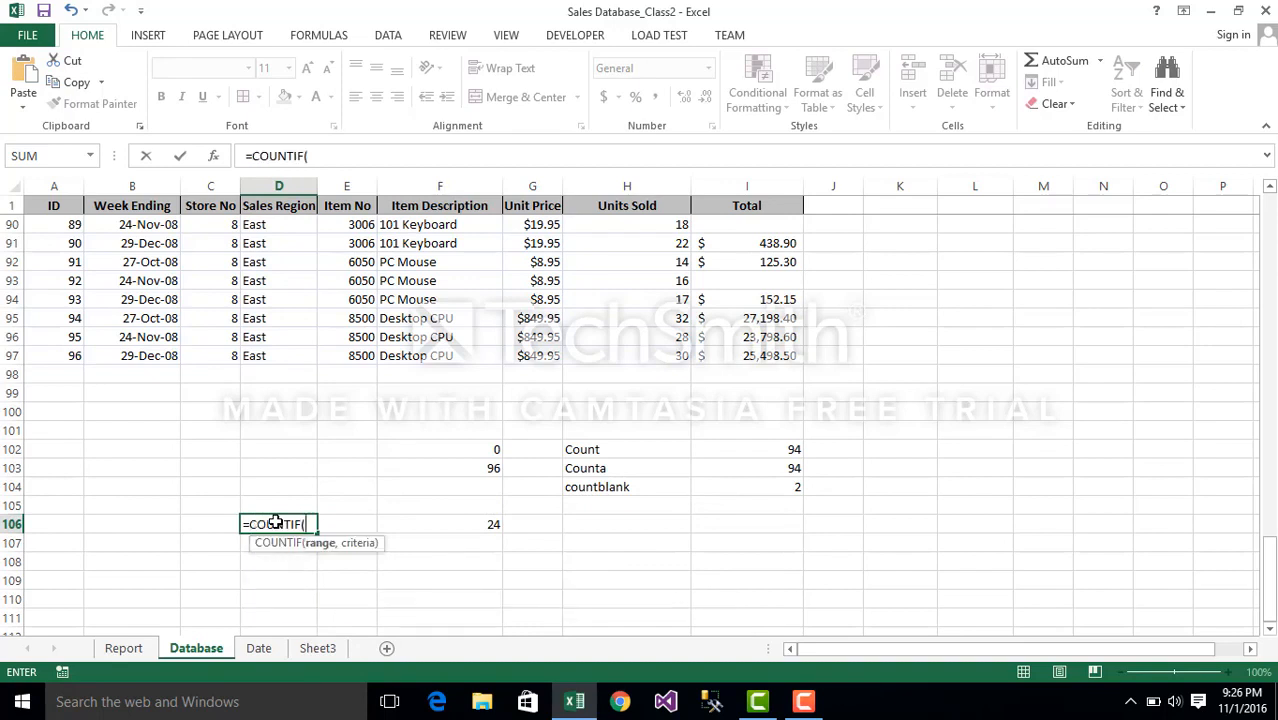
text(sa)
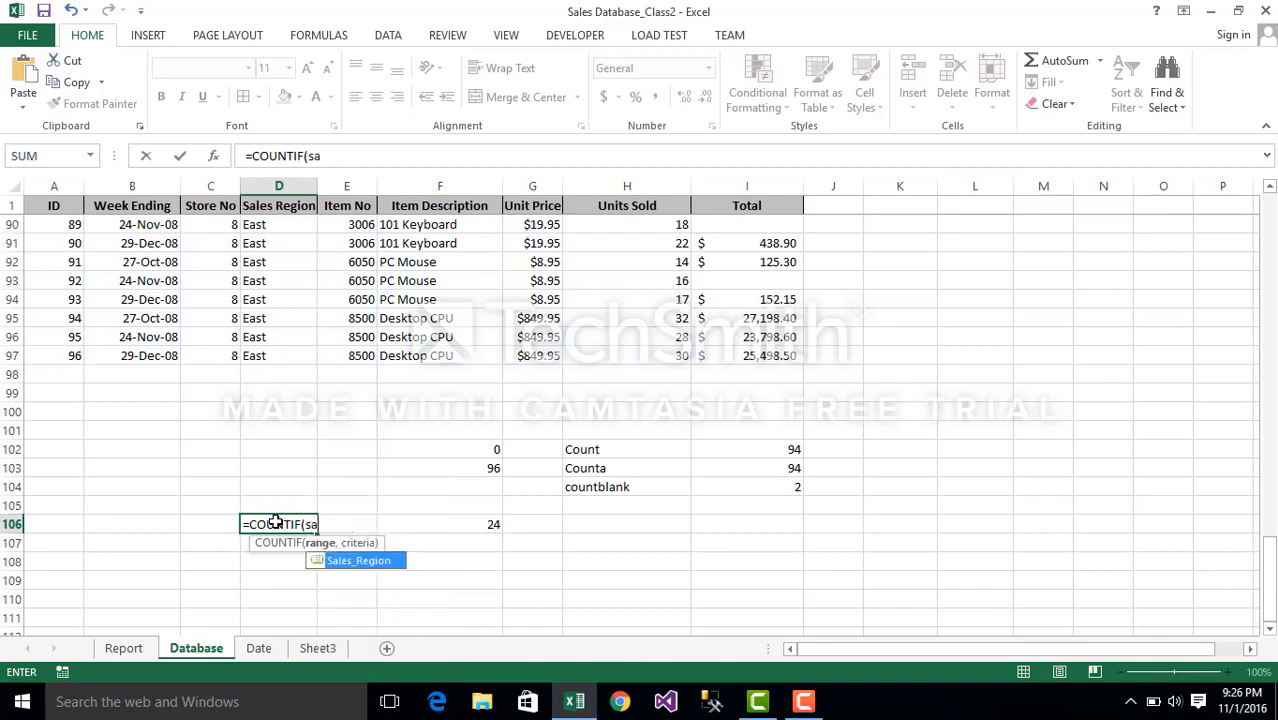
key(Tab)
text(,)
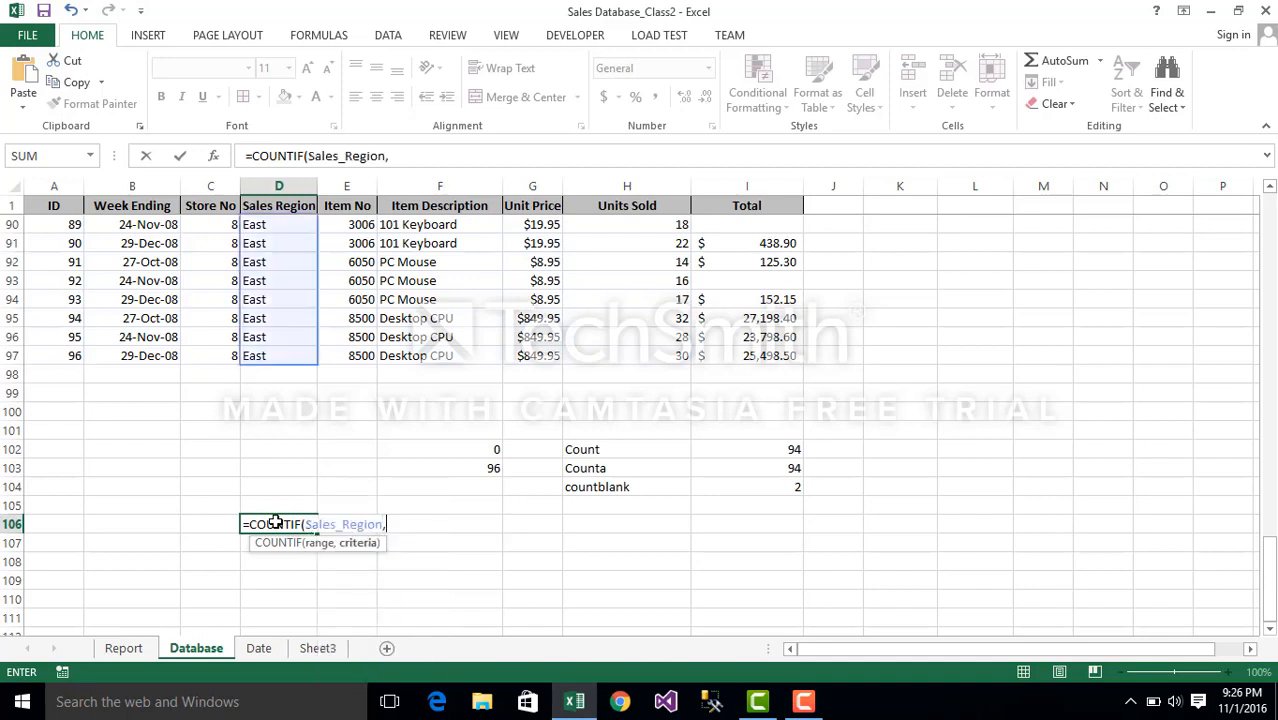
Complete the COUNTIF formula in D106 with the criterion "East".
text("Esa)
key(BackSpace)
key(BackSpace)
text(ast")
key(Return)
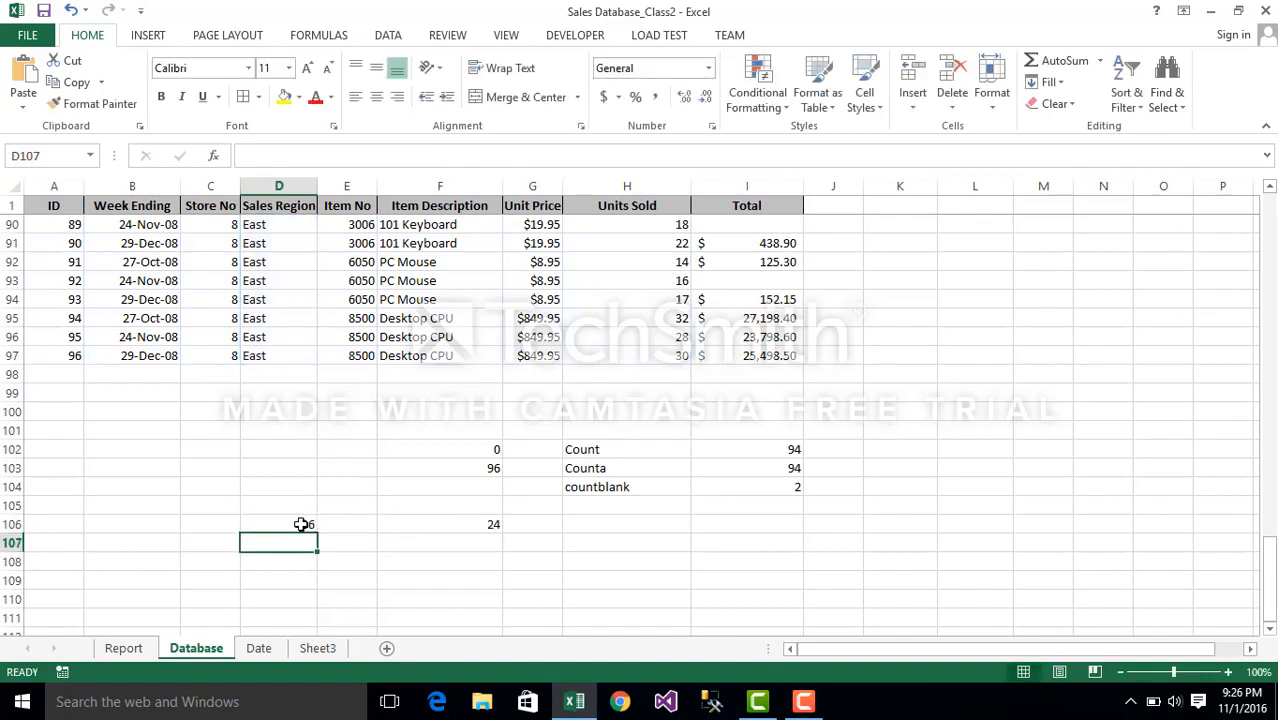
Review the arguments of the COUNTIF formula in cell D106.
click(301, 524)
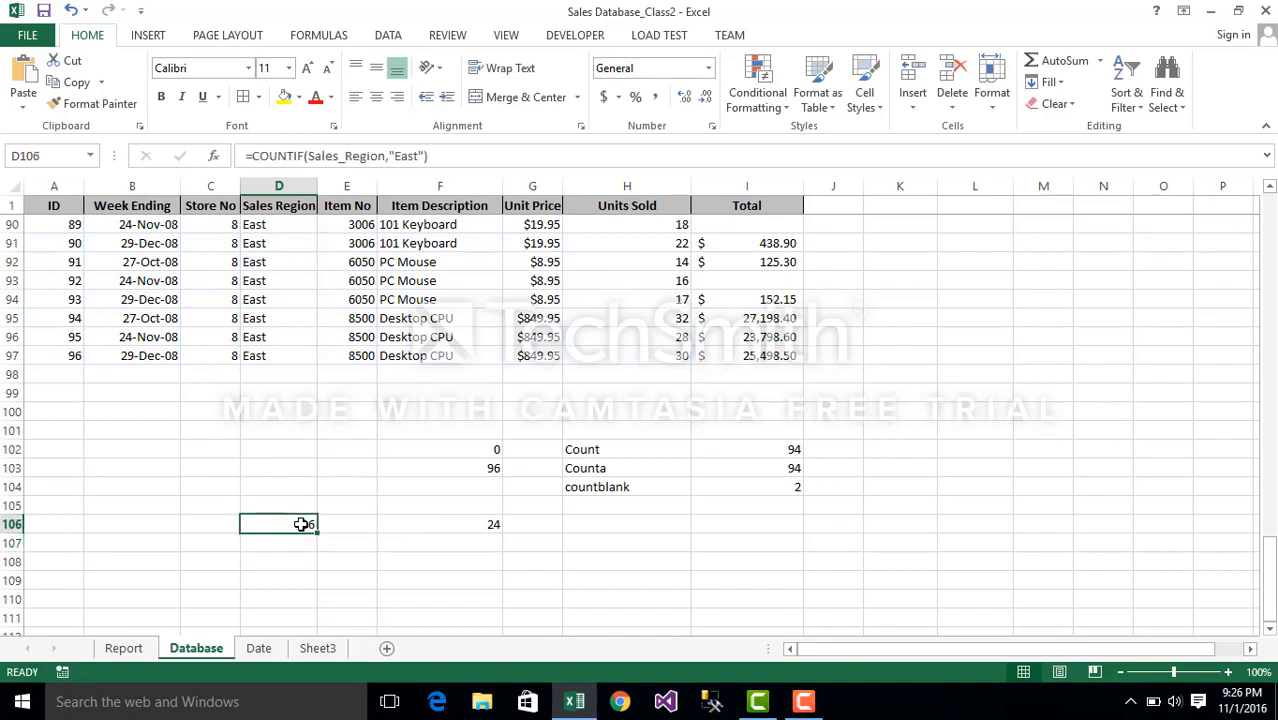
click(341, 147)
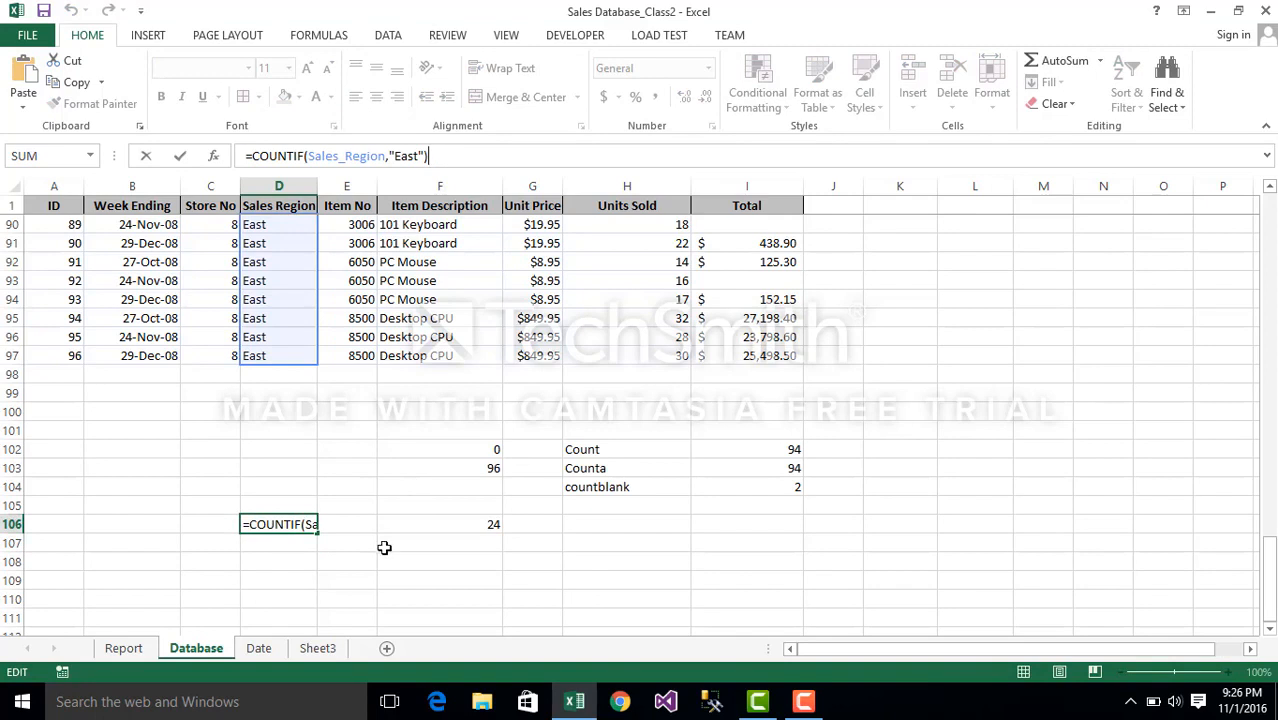
click(372, 549)
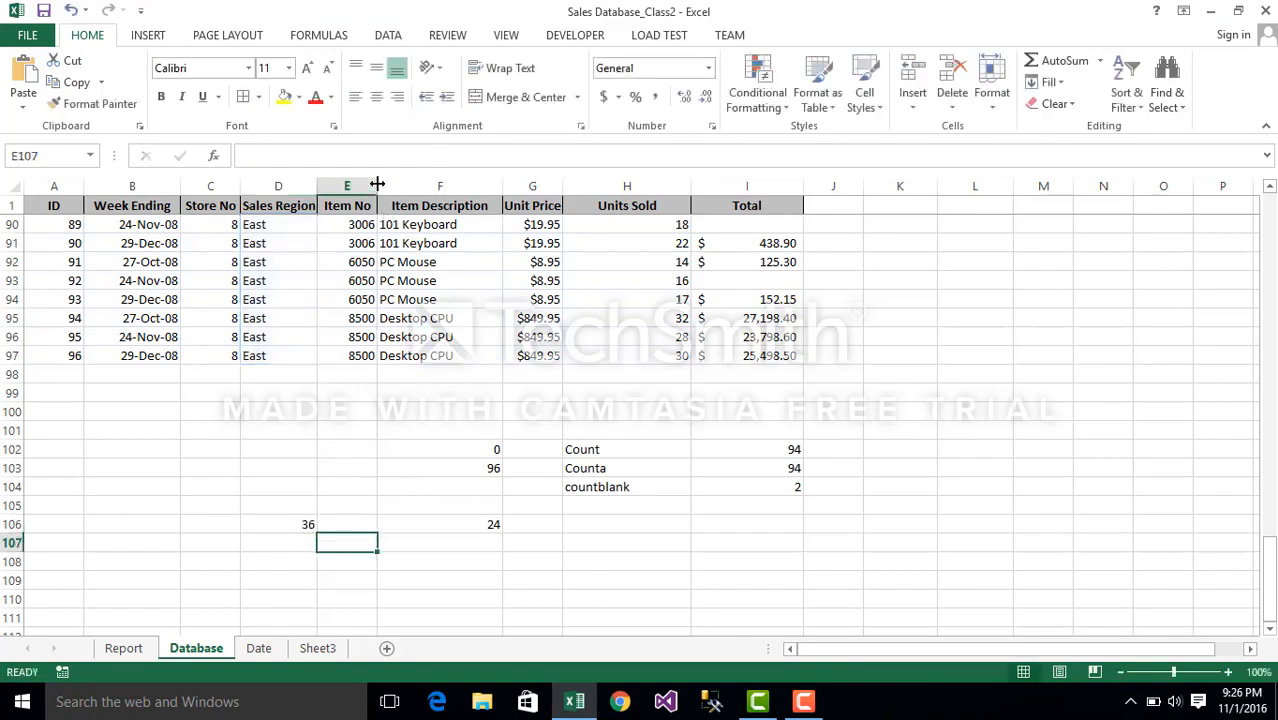
Widen the Item No column (E) to about twice its width and select cell D106.
drag(377, 184, 450, 184)
click(472, 561)
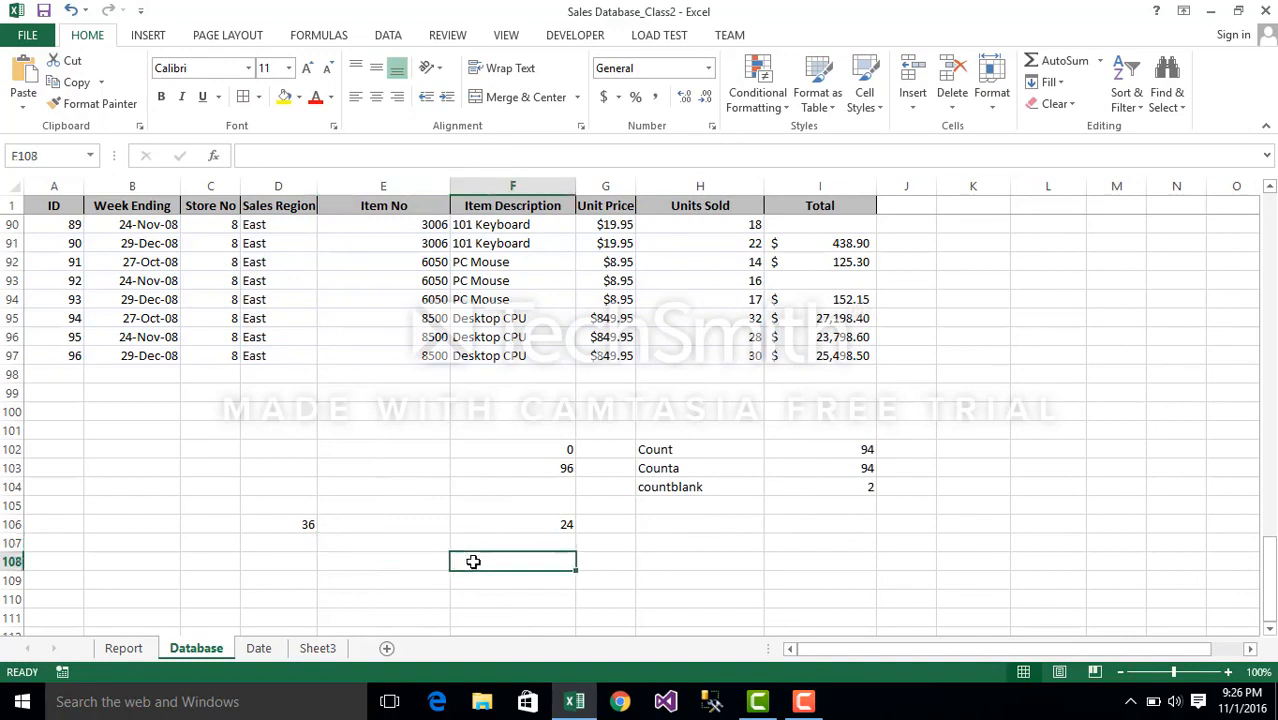
click(306, 522)
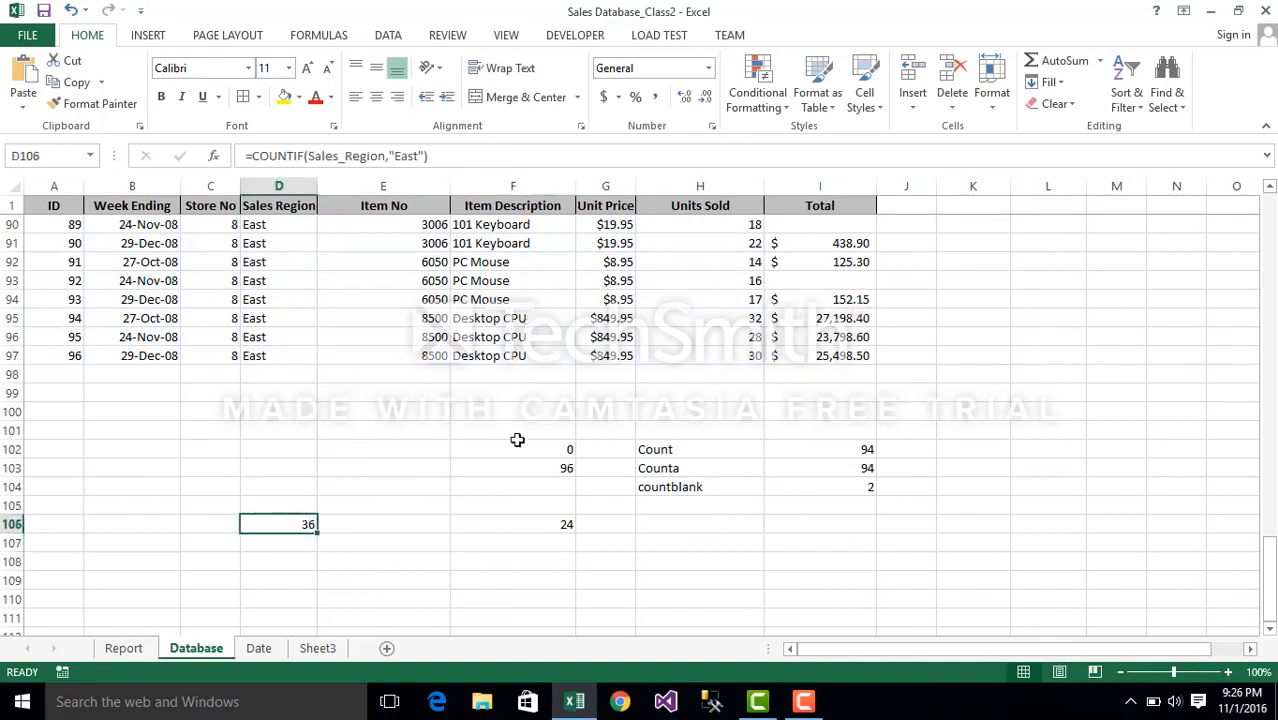
Display formulas instead of results on the Database sheet and examine the counting formulas below the table.
click(341, 36)
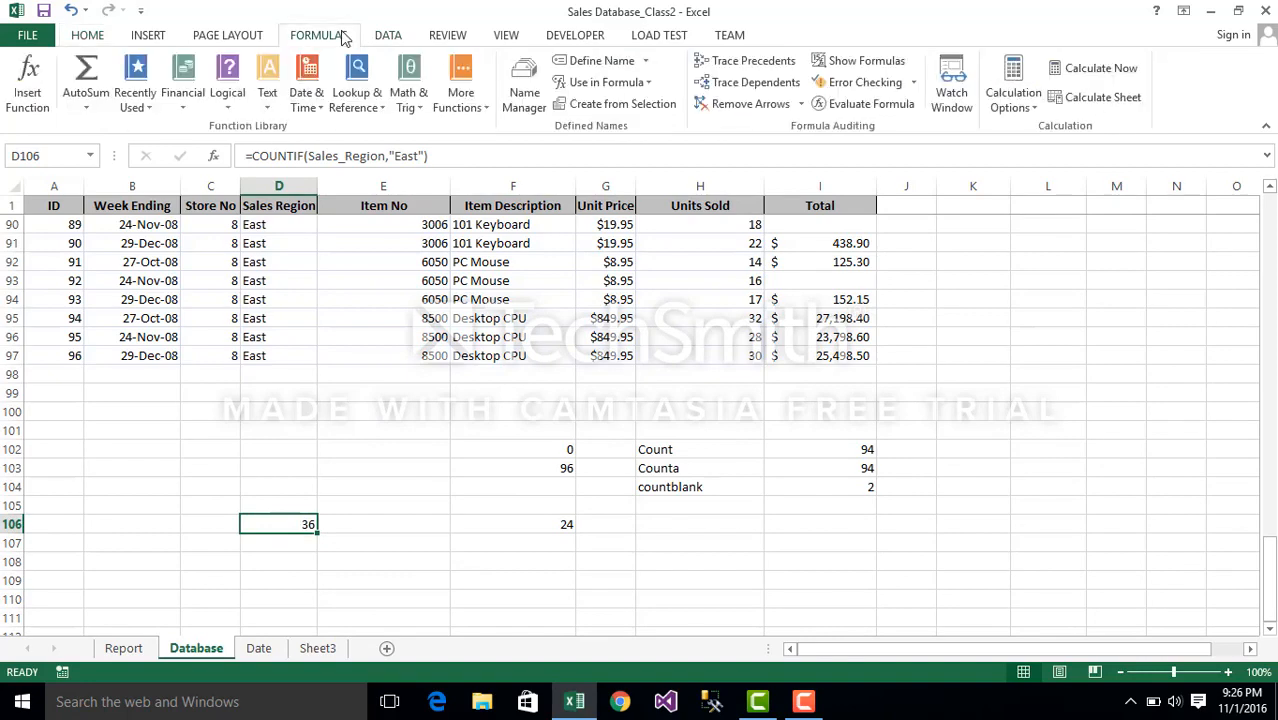
click(866, 64)
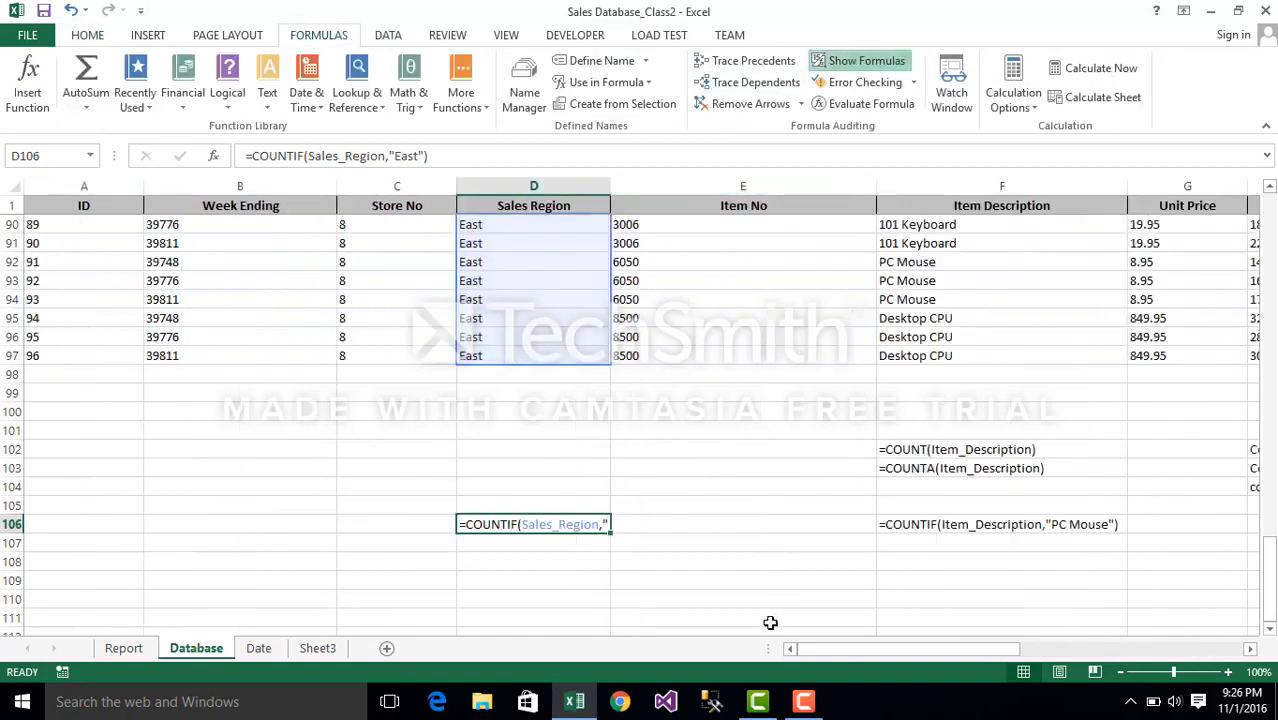
drag(866, 649, 960, 647)
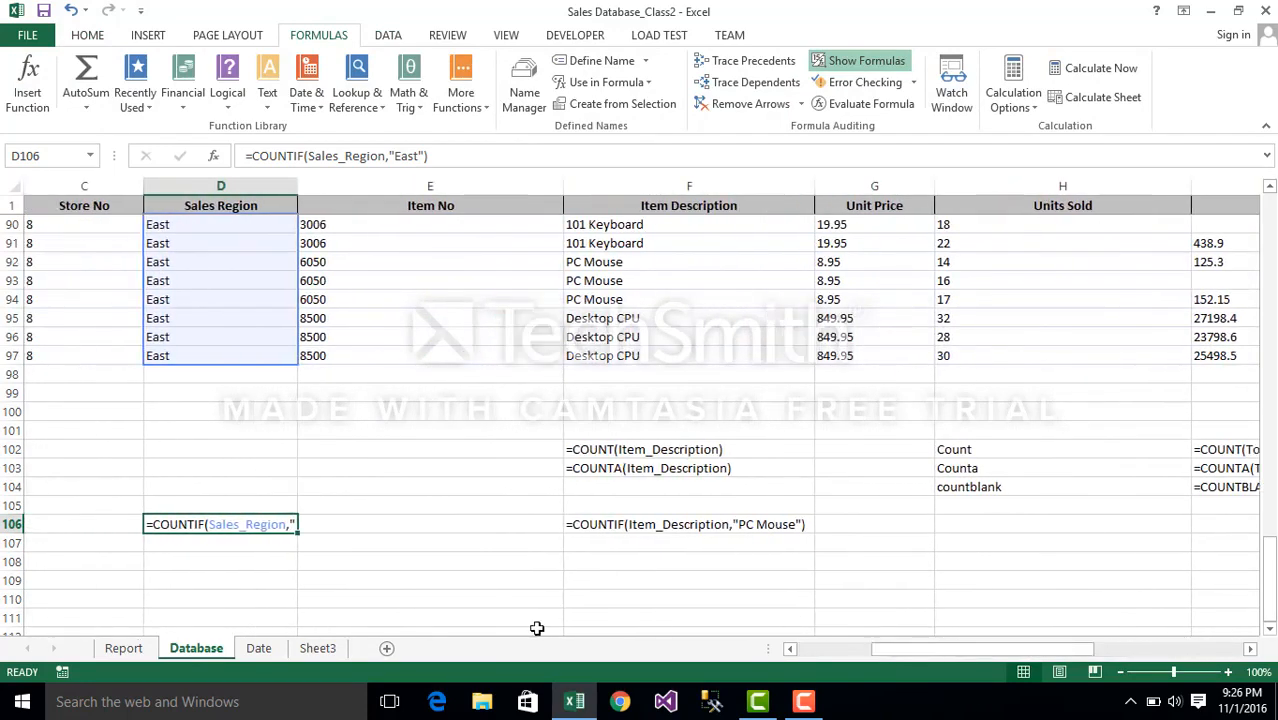
click(350, 560)
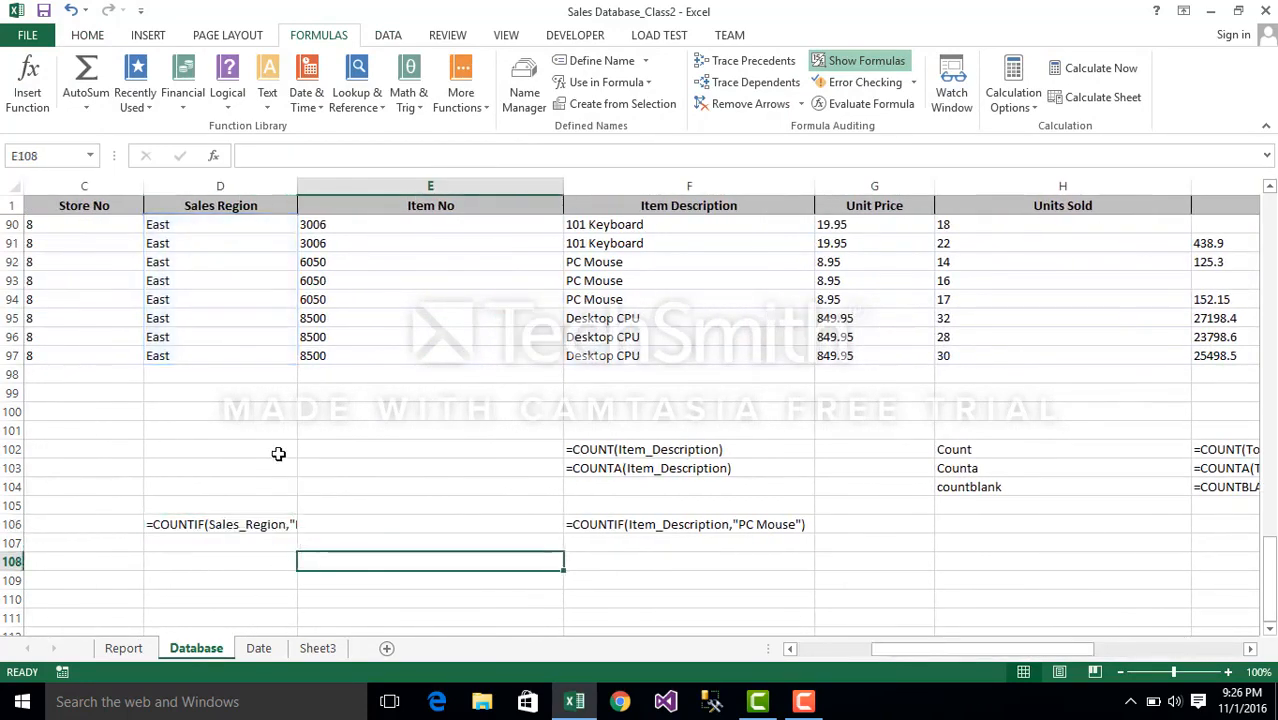
Widen the Sales Region column (D) to fit its formula and review the COUNTIF formulas in D106 and F106.
drag(296, 186, 351, 186)
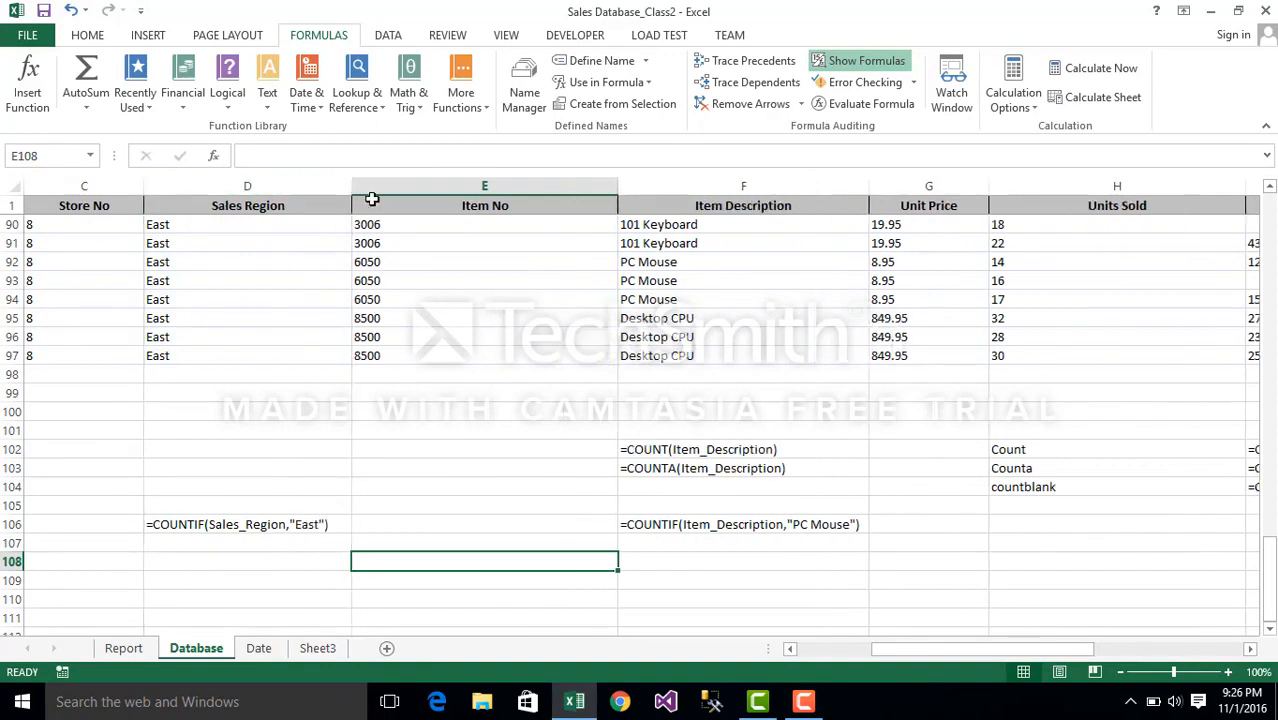
click(267, 526)
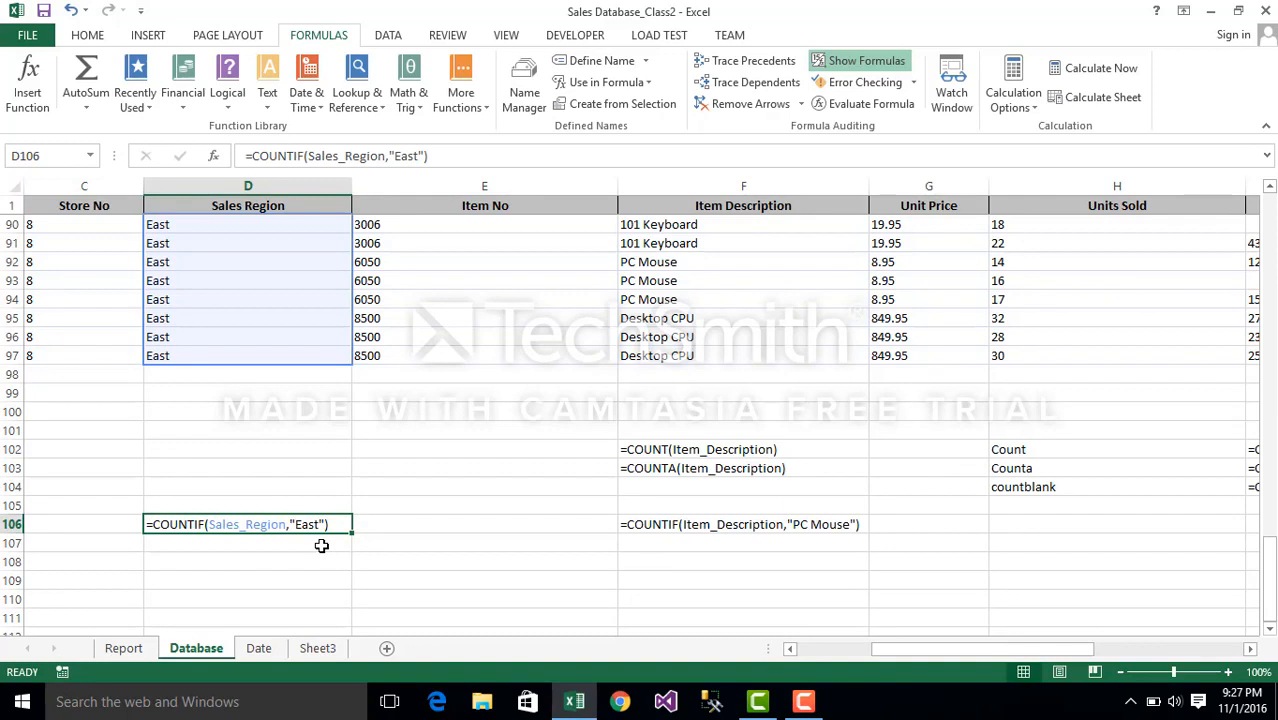
click(743, 536)
click(738, 524)
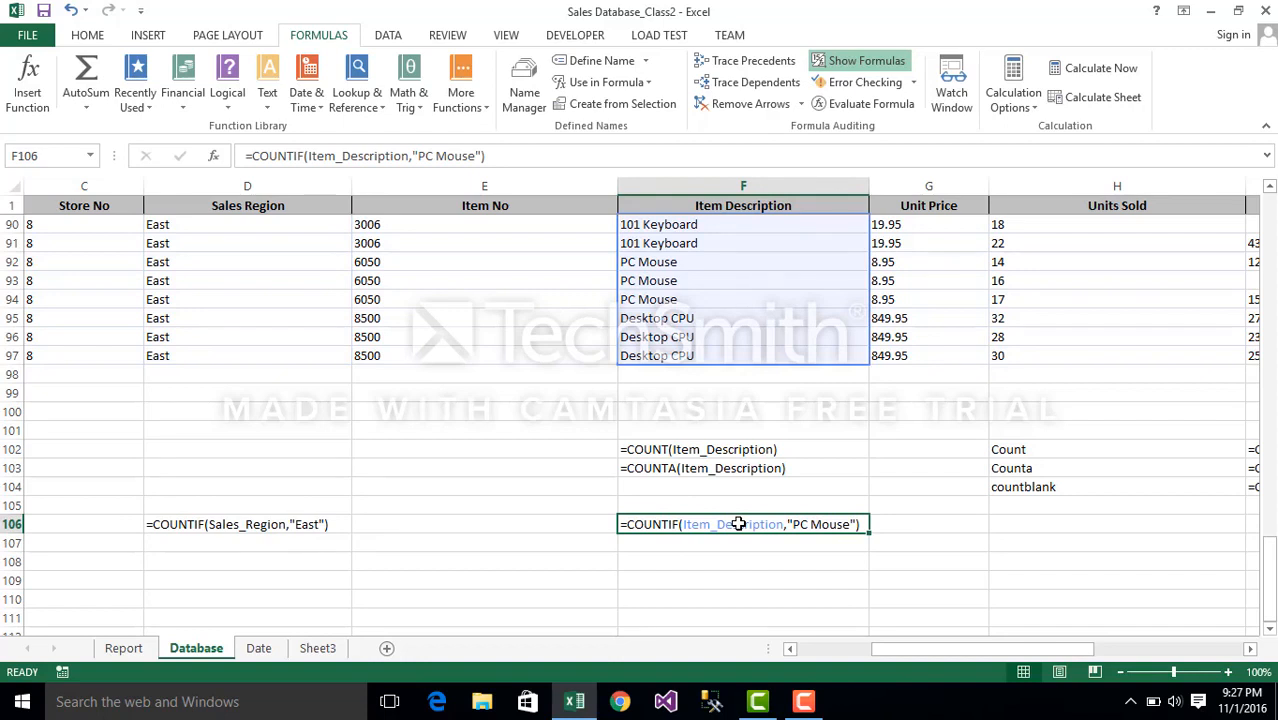
Start a COUNTIFS formula in cell E106 with Sales_Region as the first criteria range and "East" as its criterion.
click(489, 525)
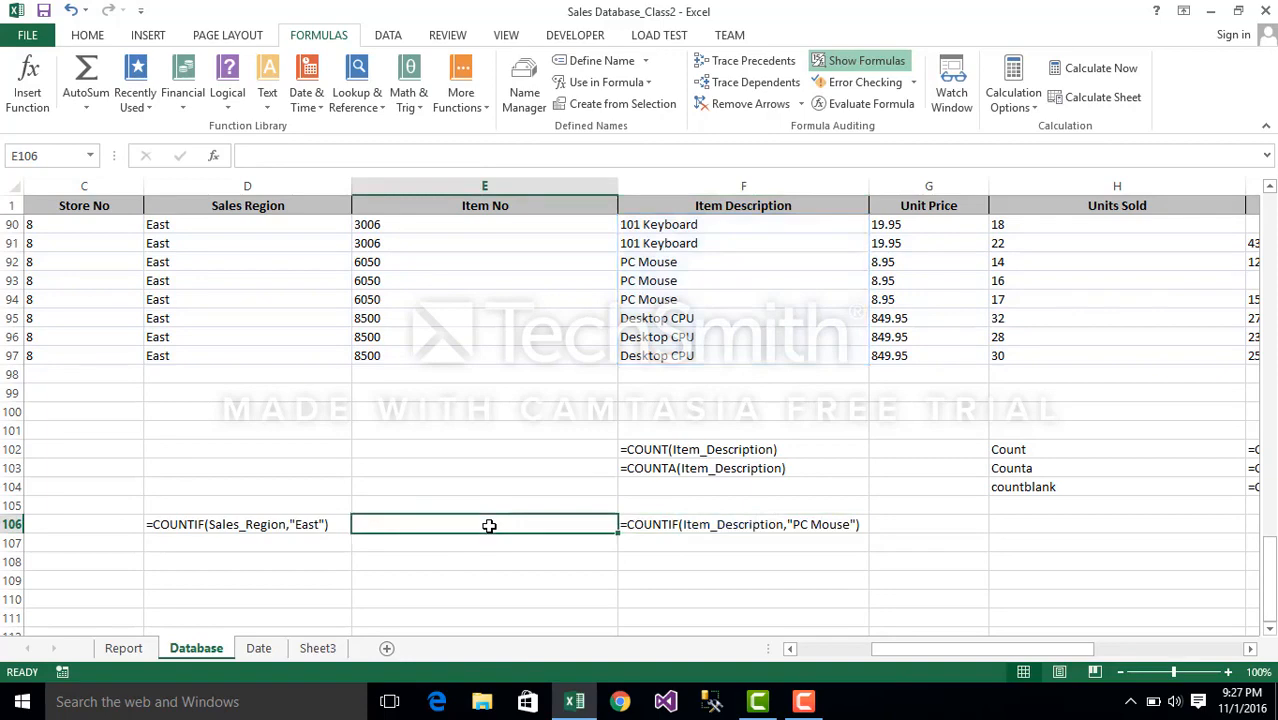
text(=Count)
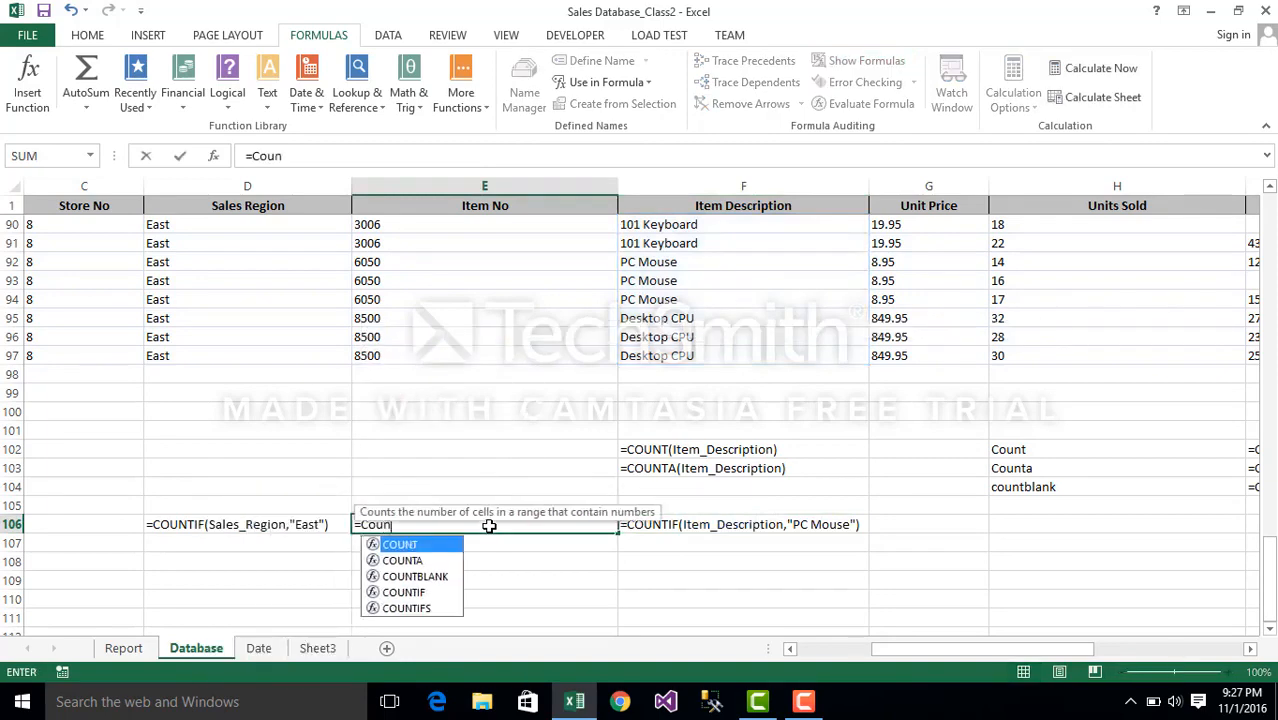
key(Down)
key(Down)
key(Down)
key(Down)
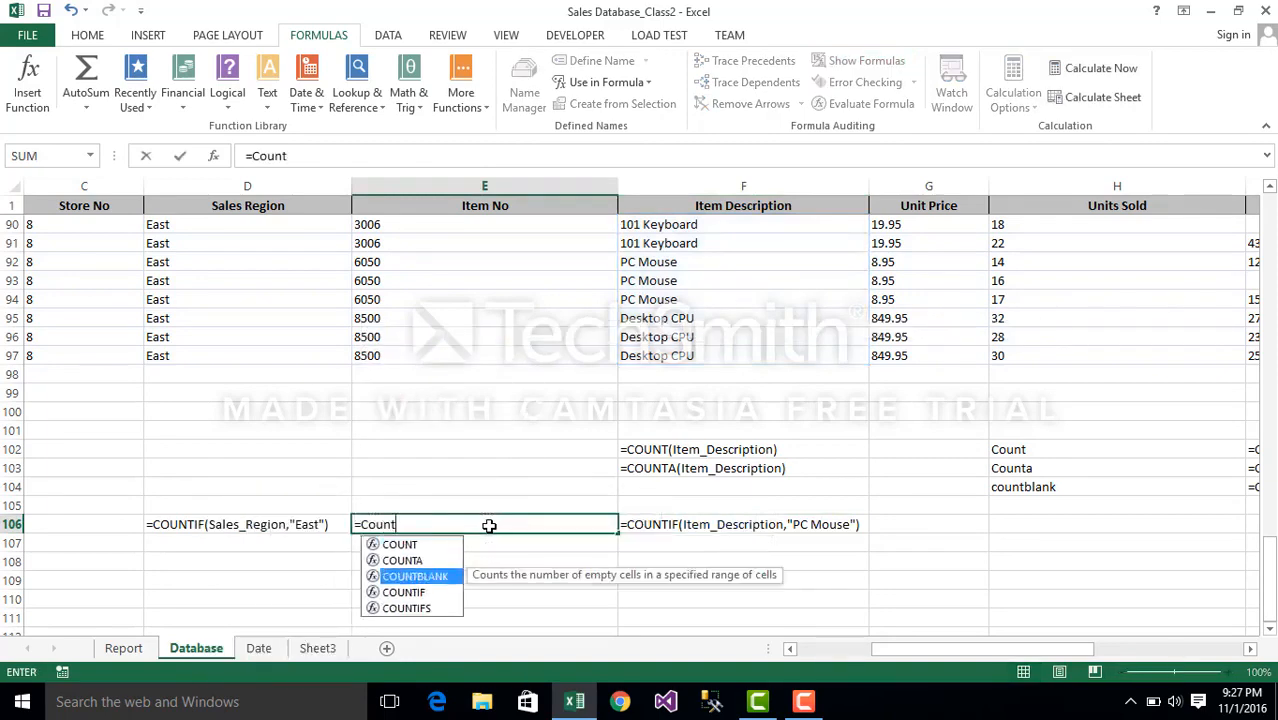
key(Tab)
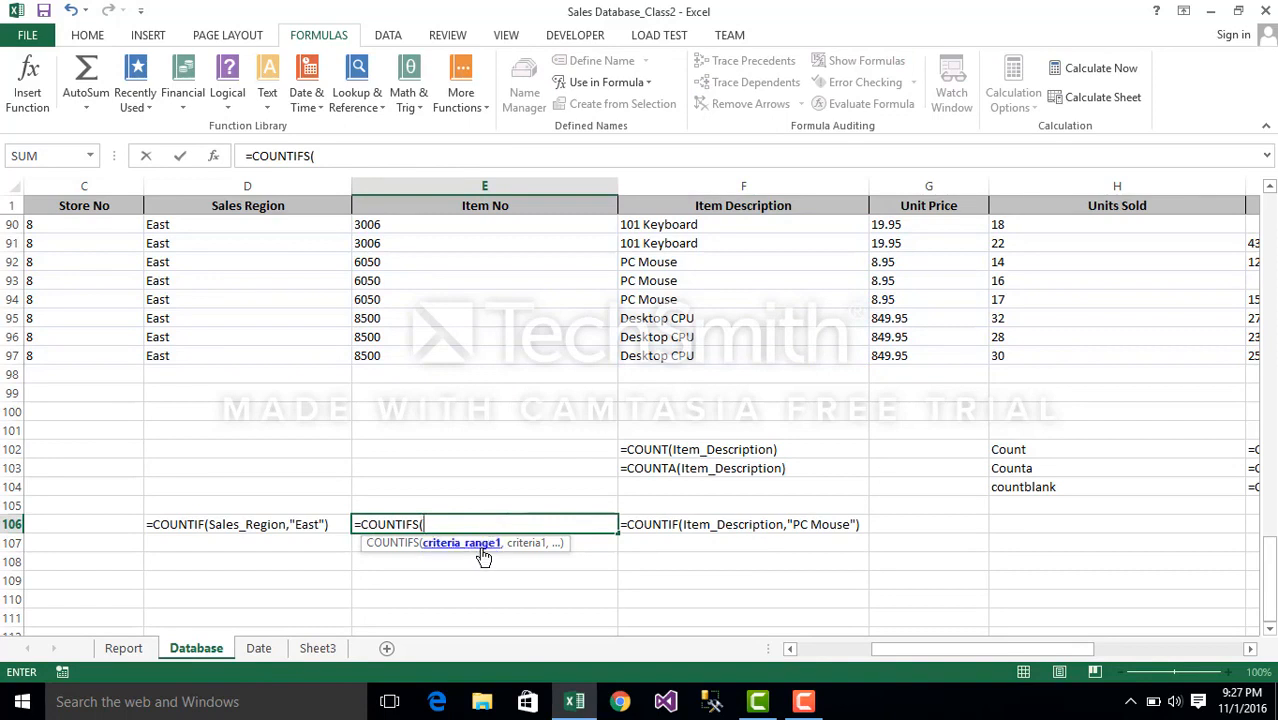
text(sa)
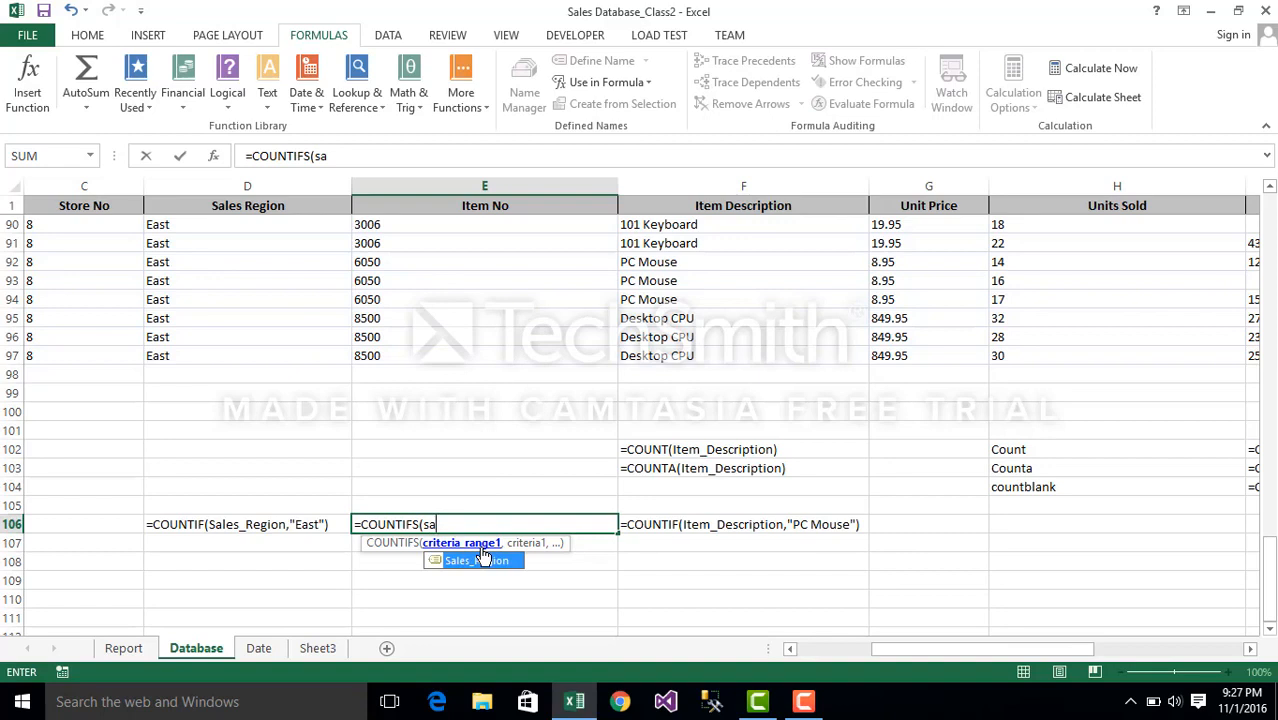
double_click(483, 560)
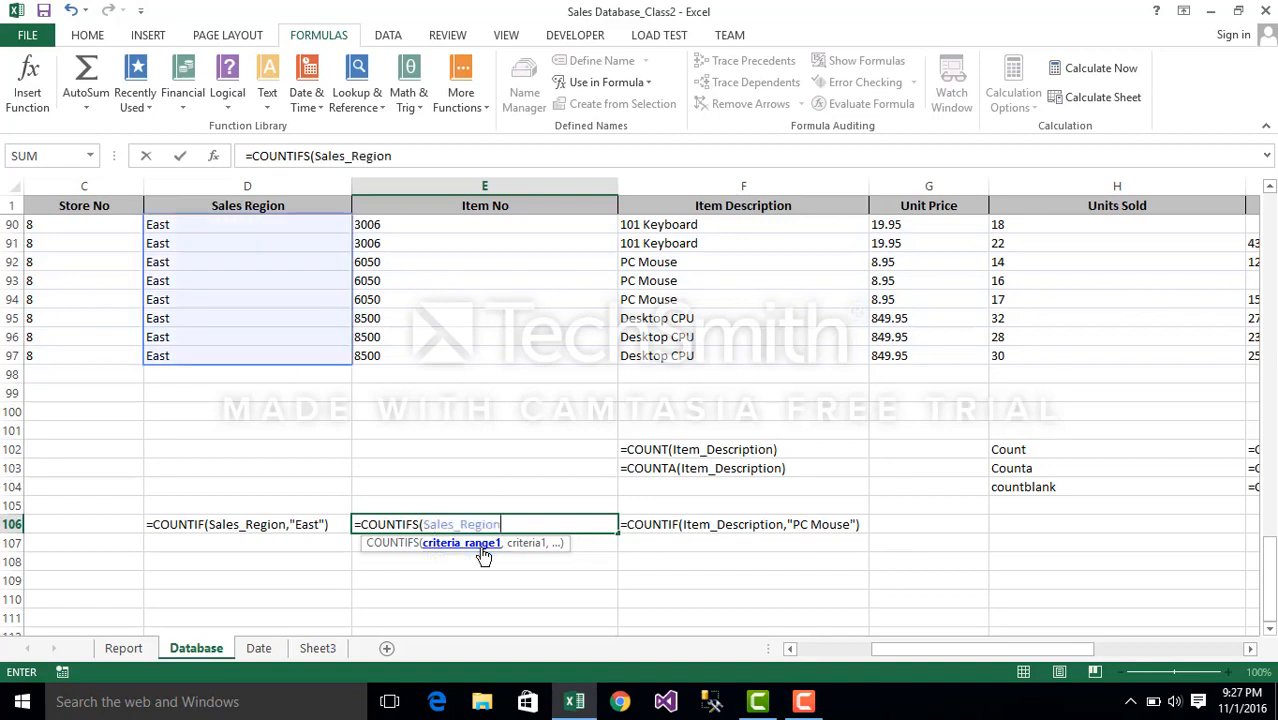
text(,")
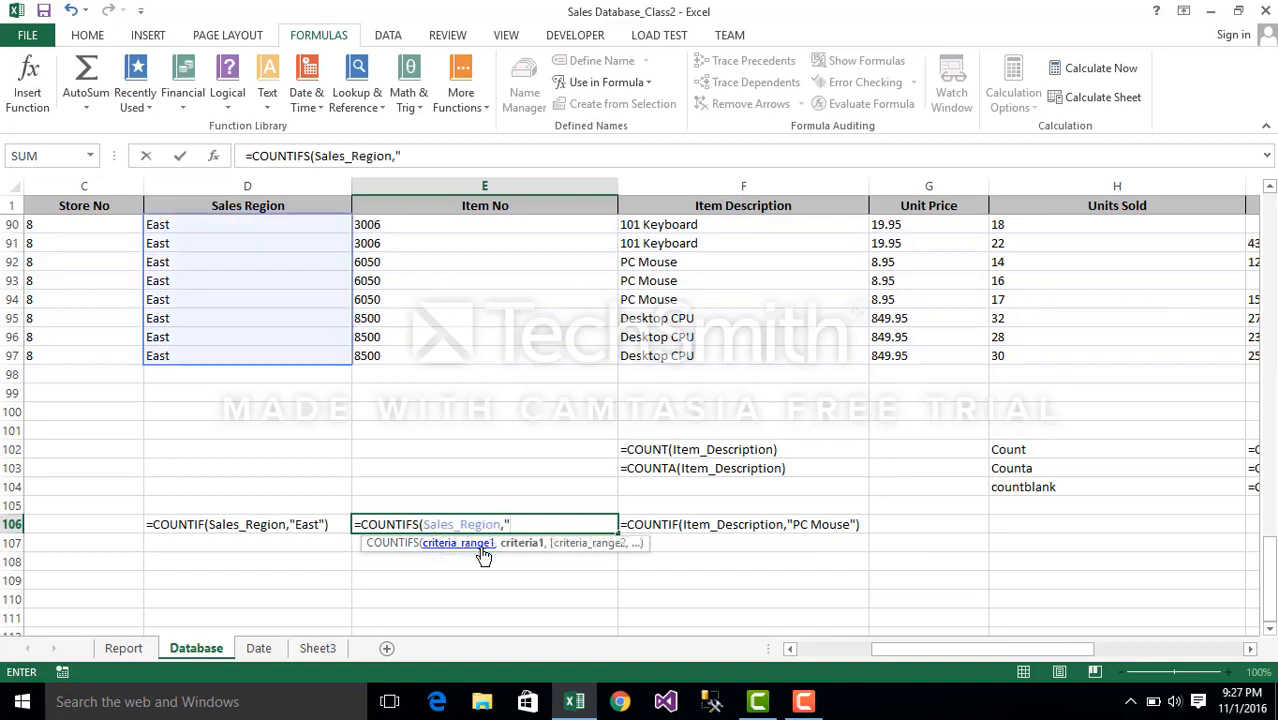
text(East")
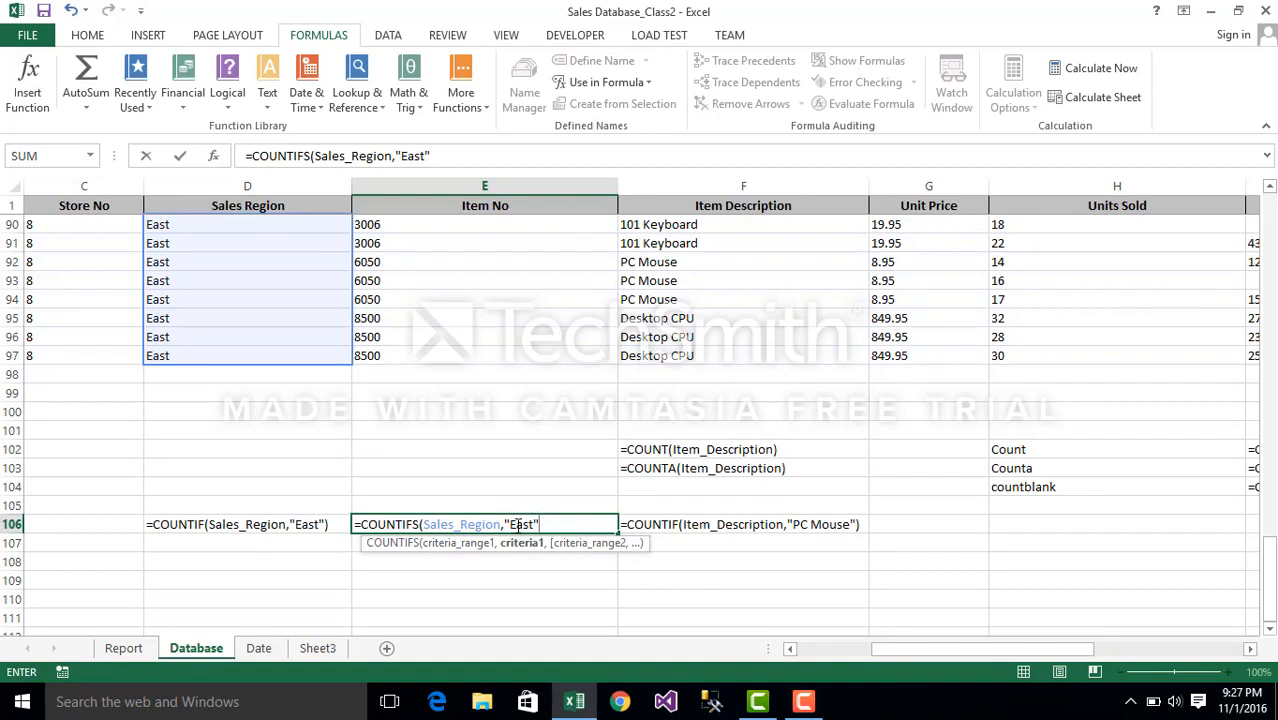
Add Item_Description with the criterion "PC Mouse" as the second condition and complete the COUNTIFS formula in E106.
text(,)
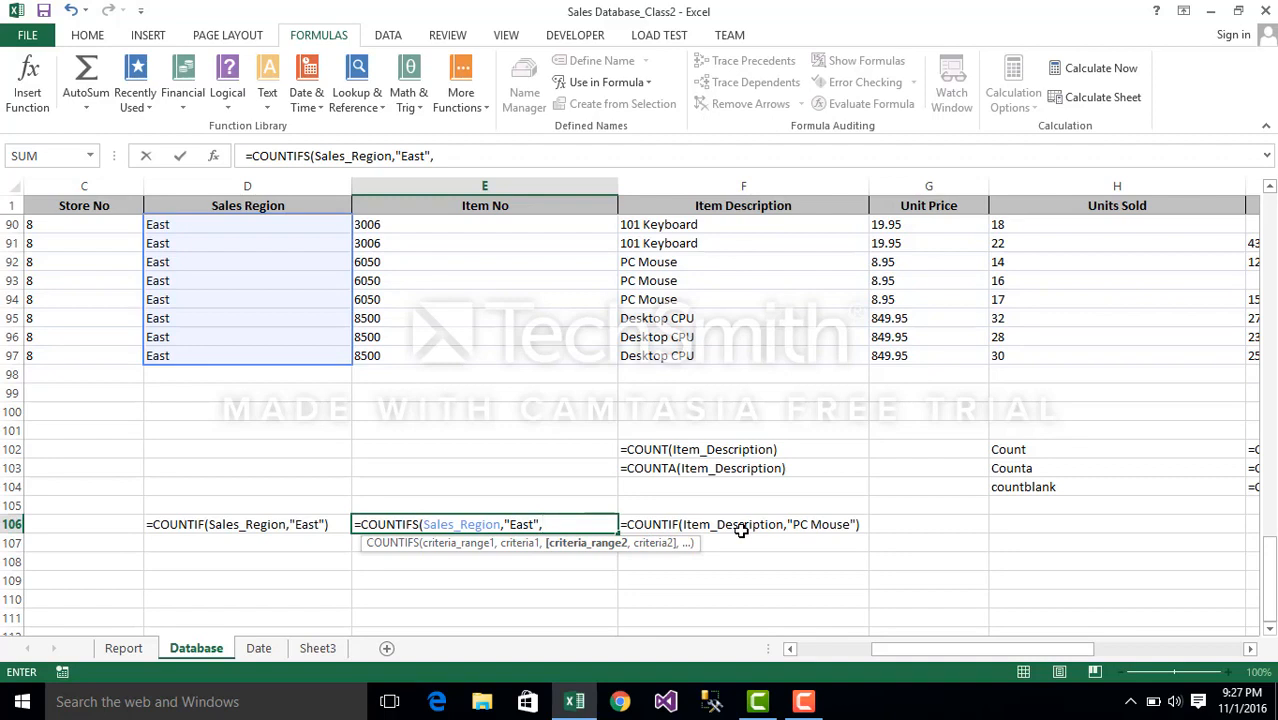
text(It)
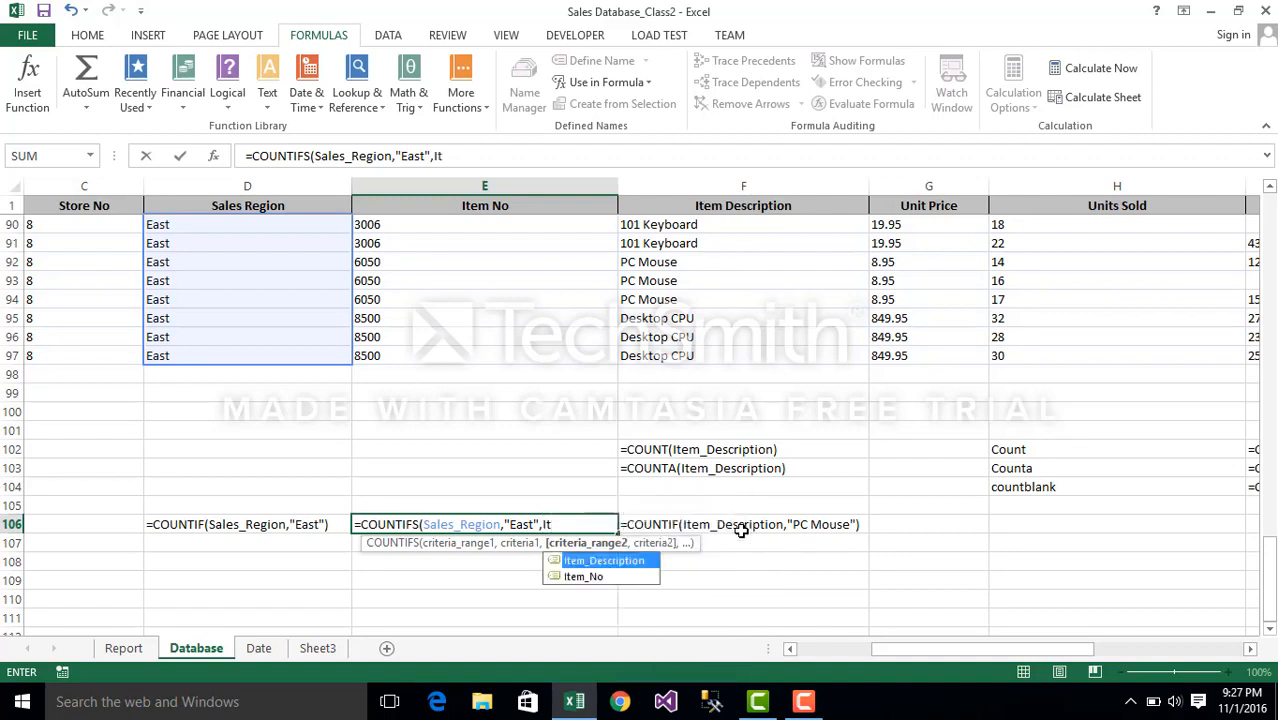
key(Tab)
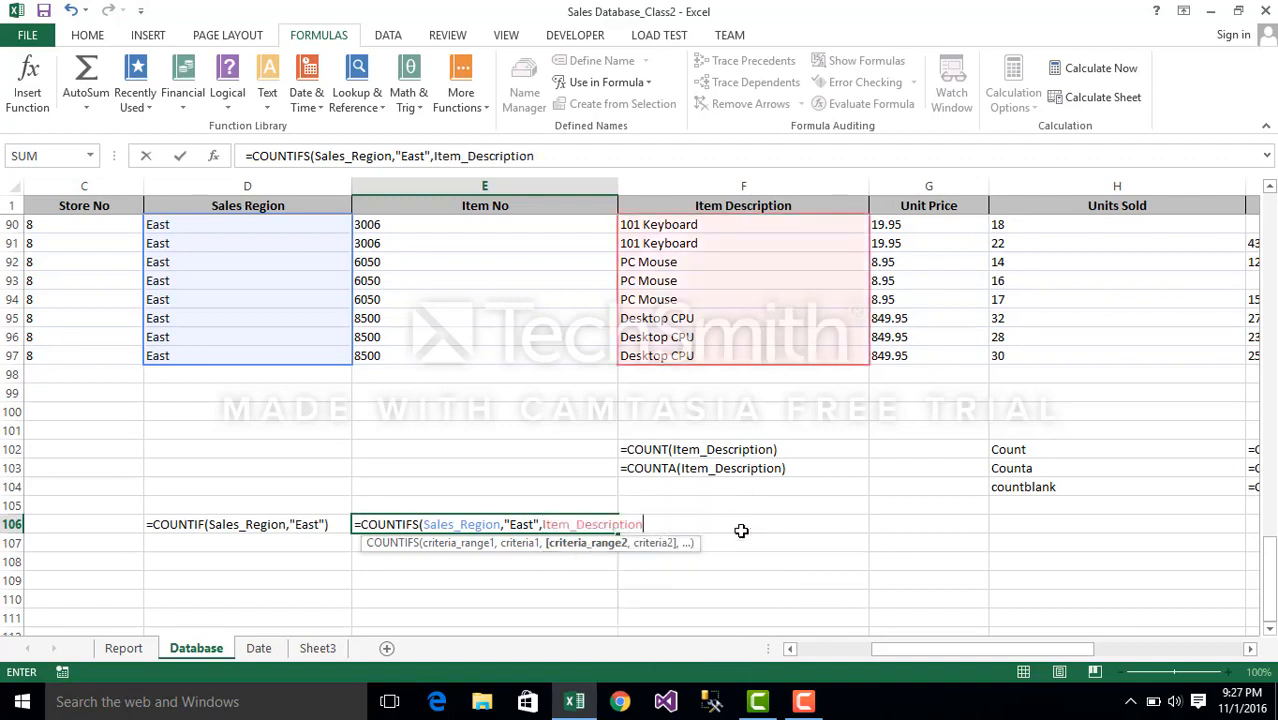
text(,")
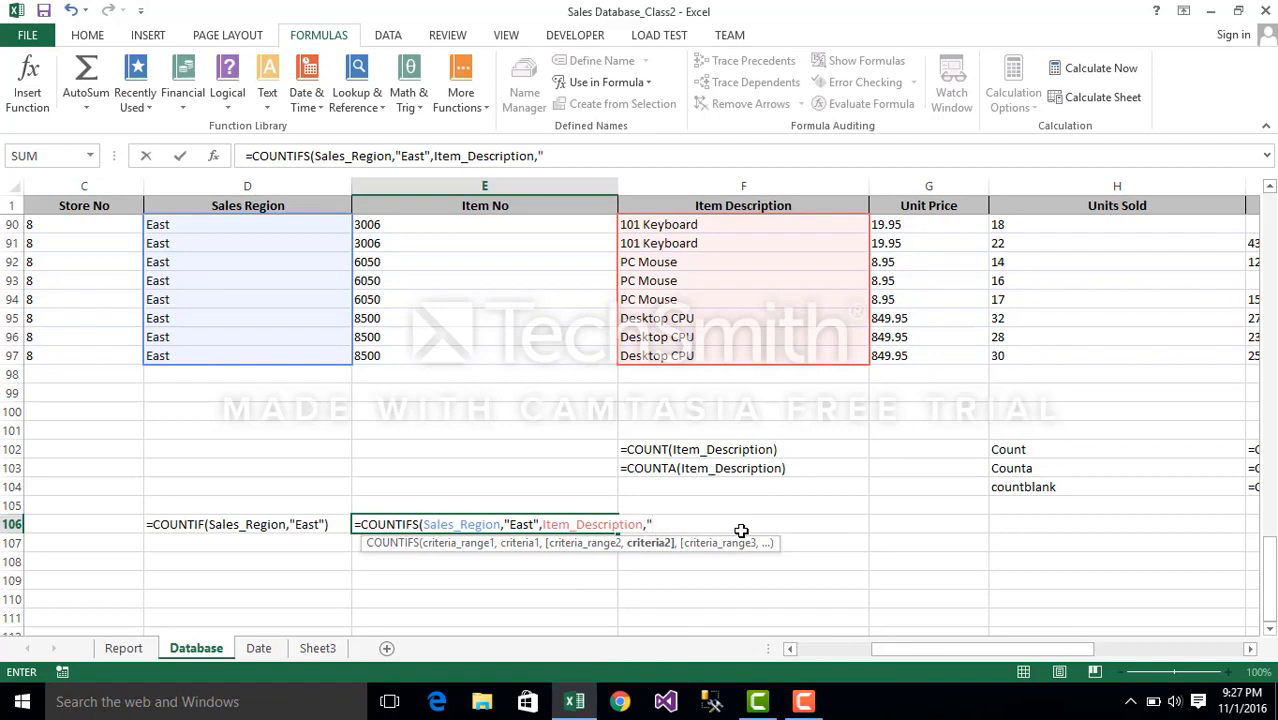
text(PC Mouse")
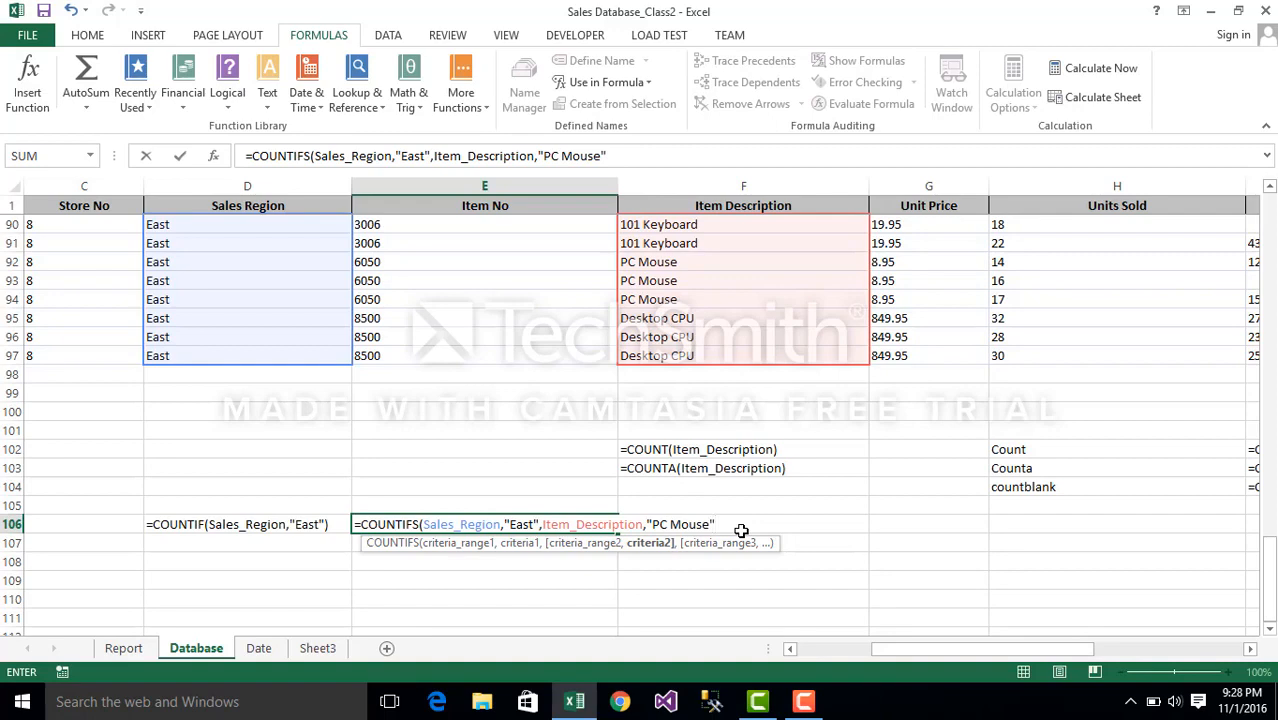
key(Return)
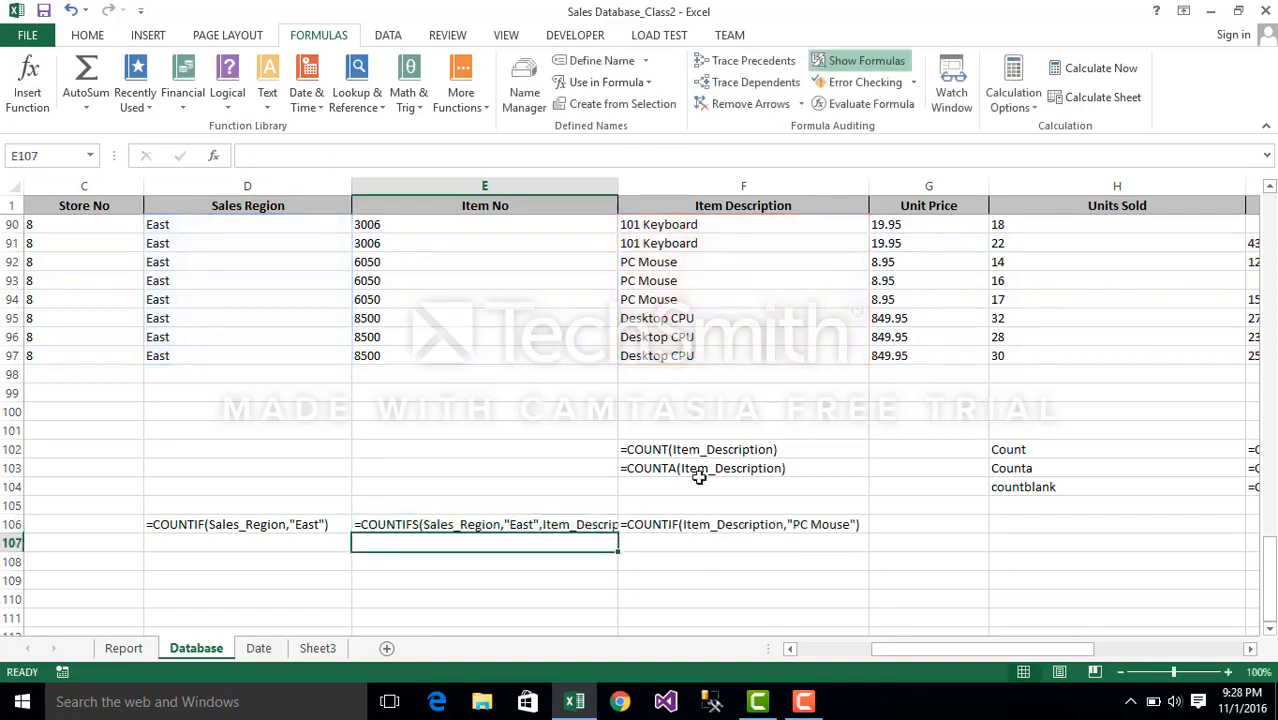
Display results instead of formulas on the Database sheet and compare the COUNTIF cells D106 and F106.
click(862, 60)
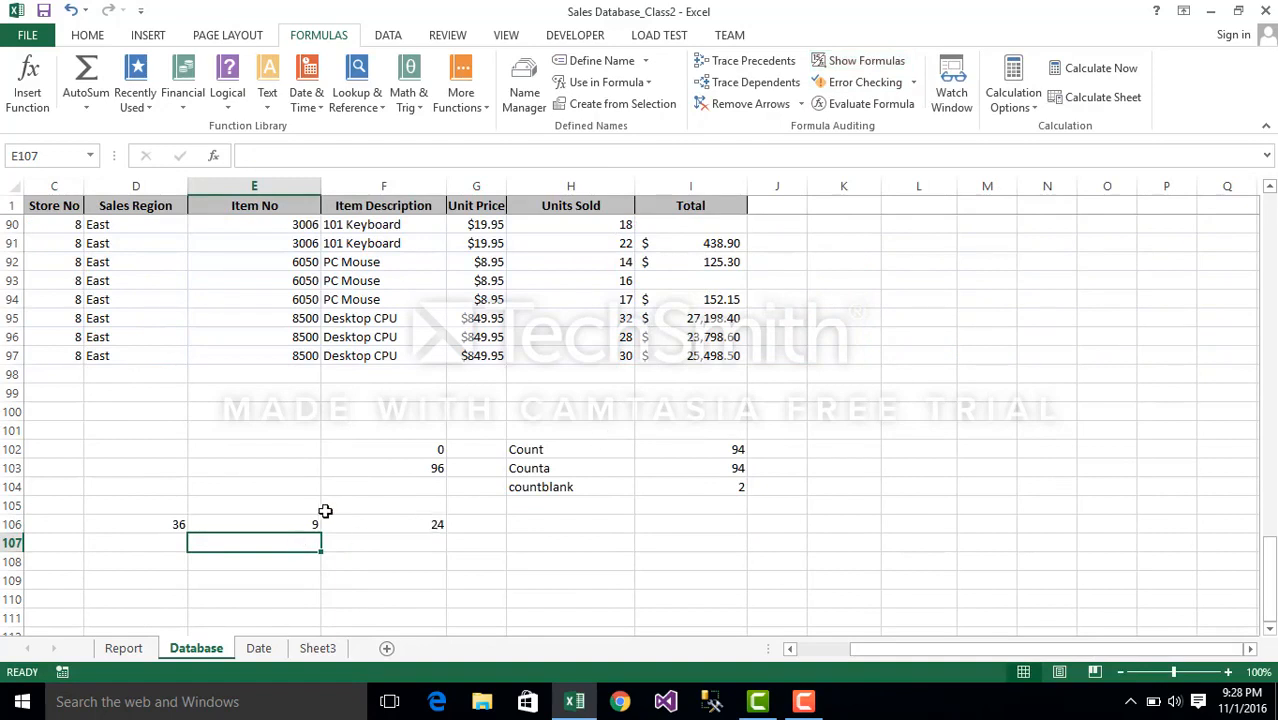
click(178, 525)
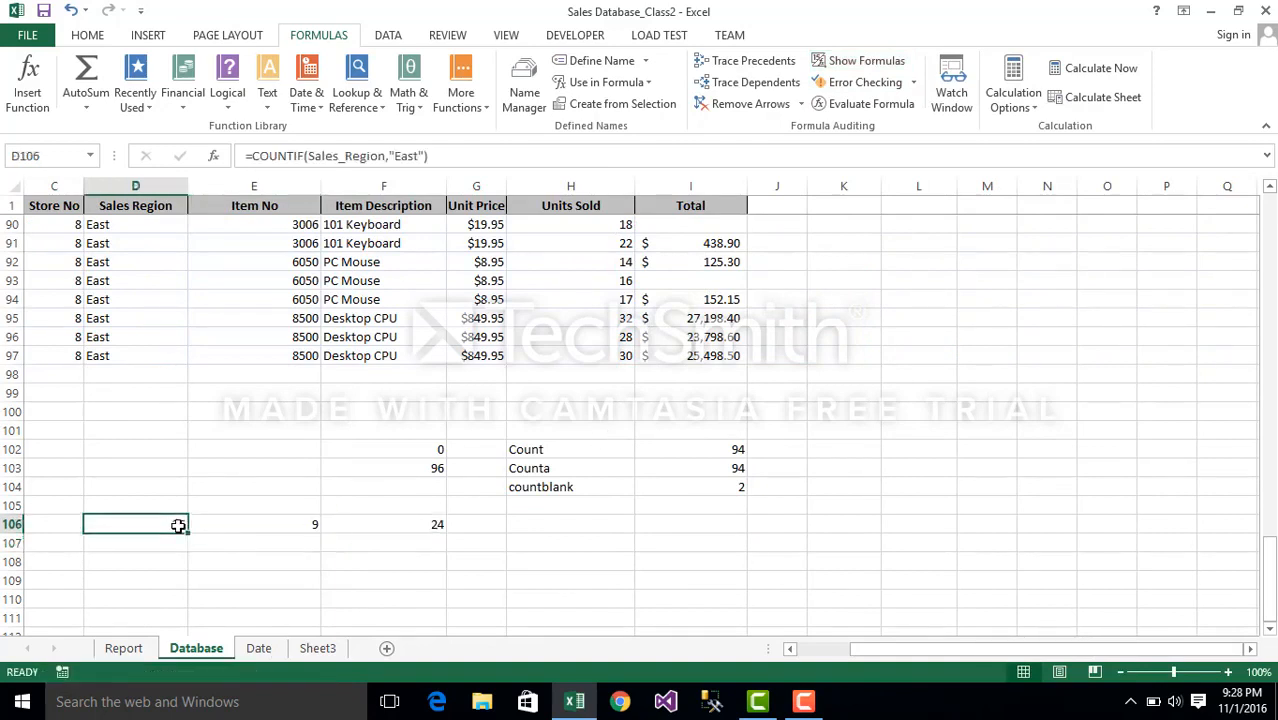
click(271, 507)
click(394, 528)
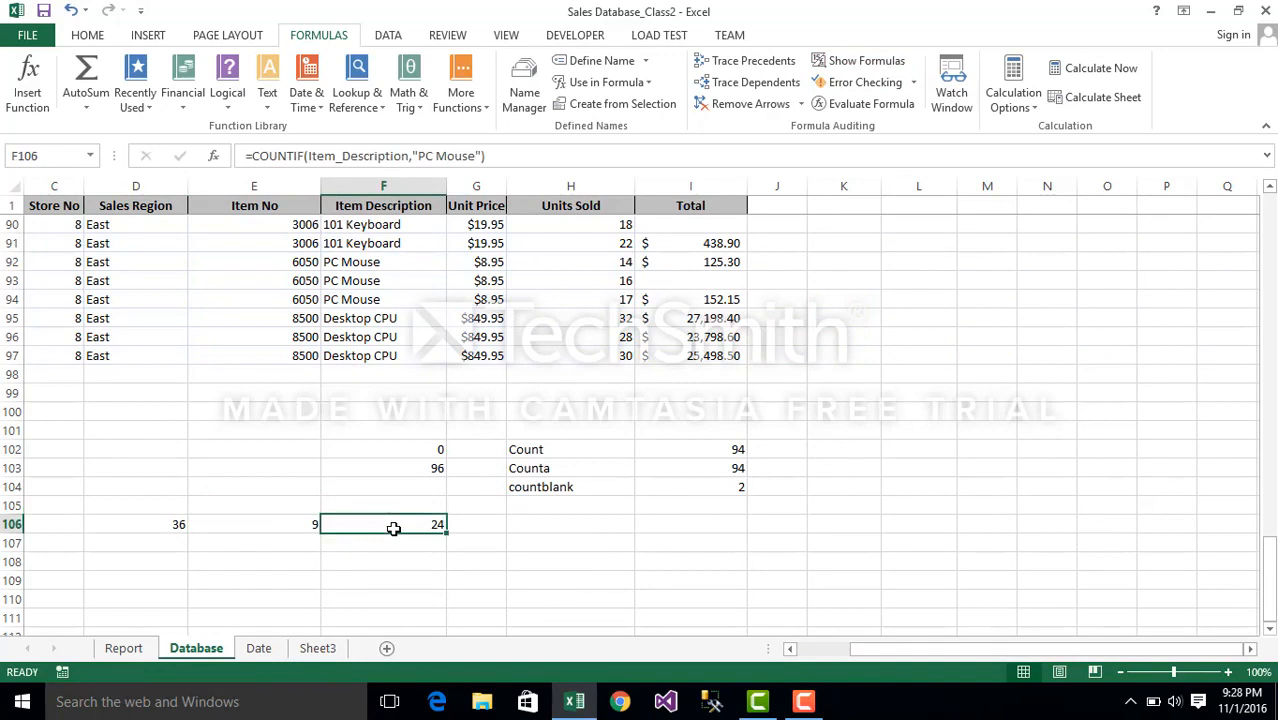
Change the criterion of the Sales_Region COUNTIF formula in cell D106 to "North".
click(138, 530)
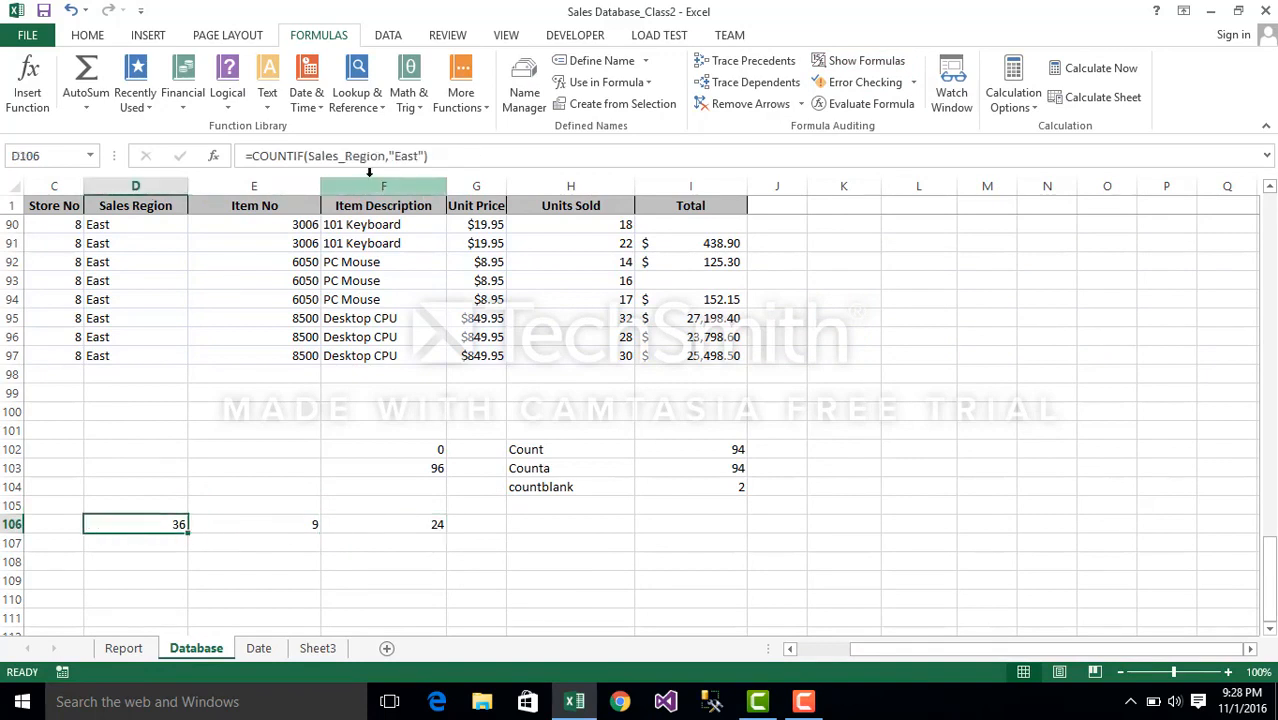
click(419, 155)
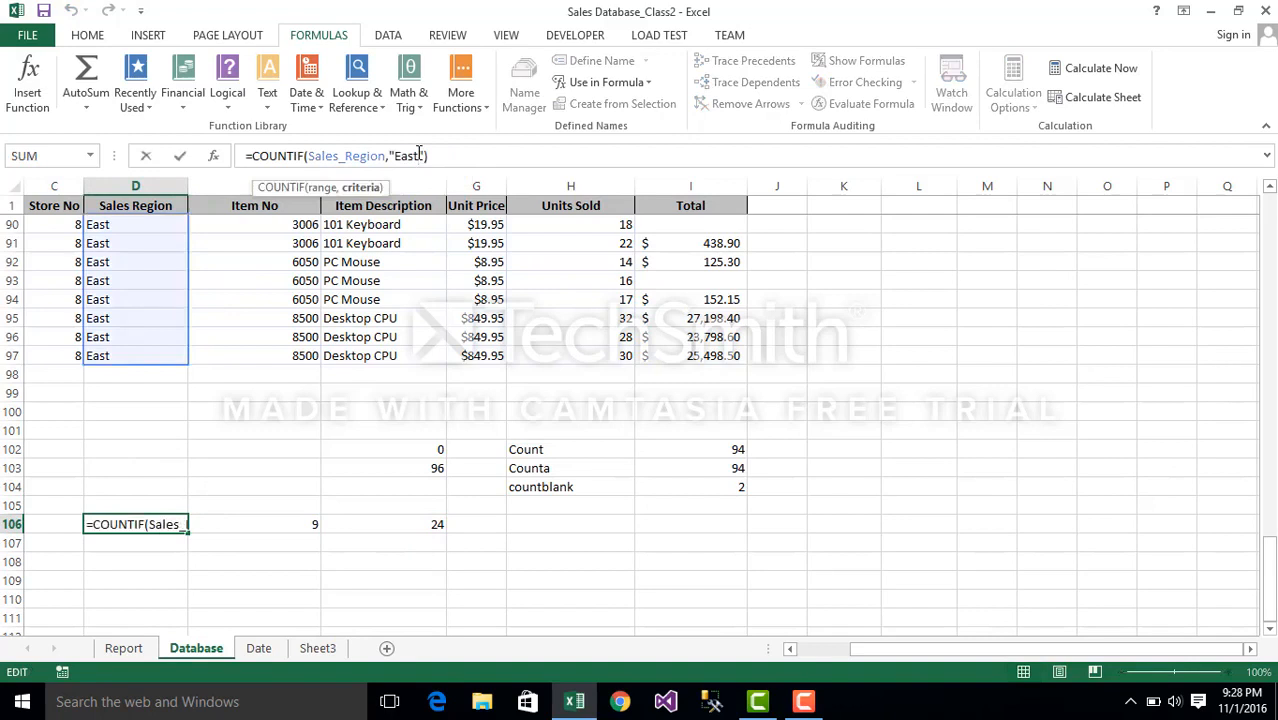
key(BackSpace)
key(BackSpace)
key(BackSpace)
key(BackSpace)
text(Nor)
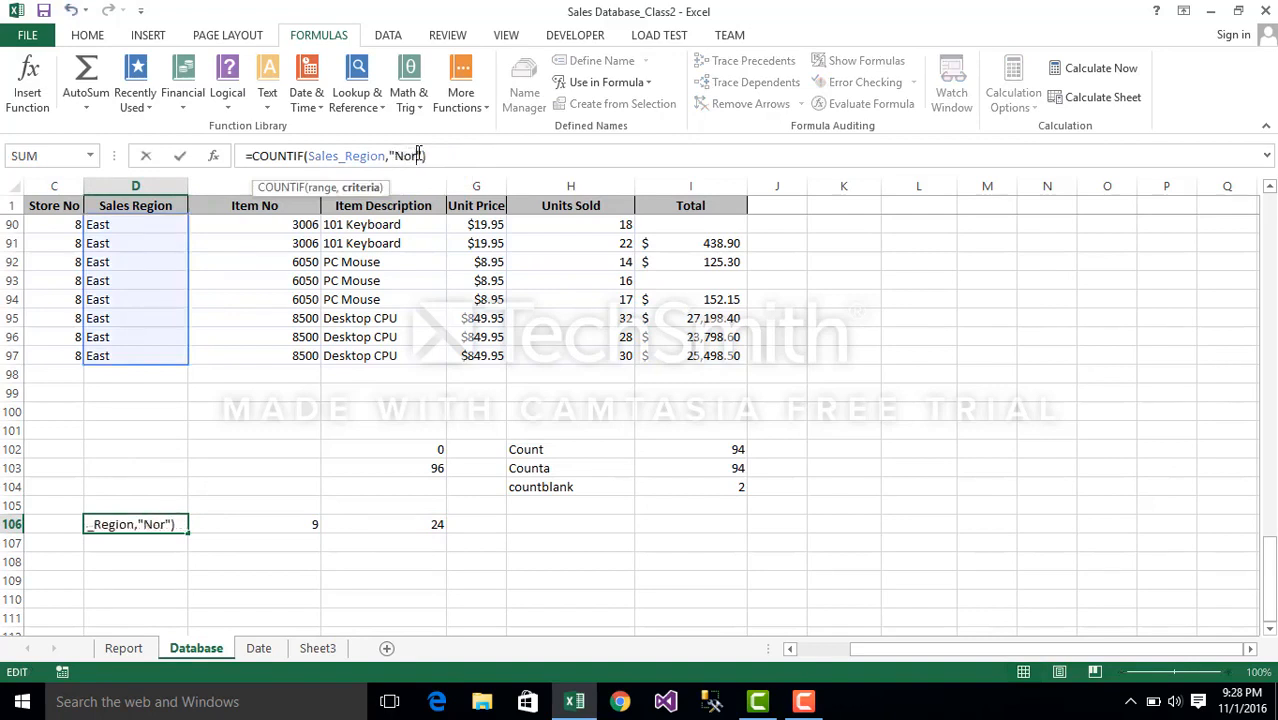
text(th)
key(Return)
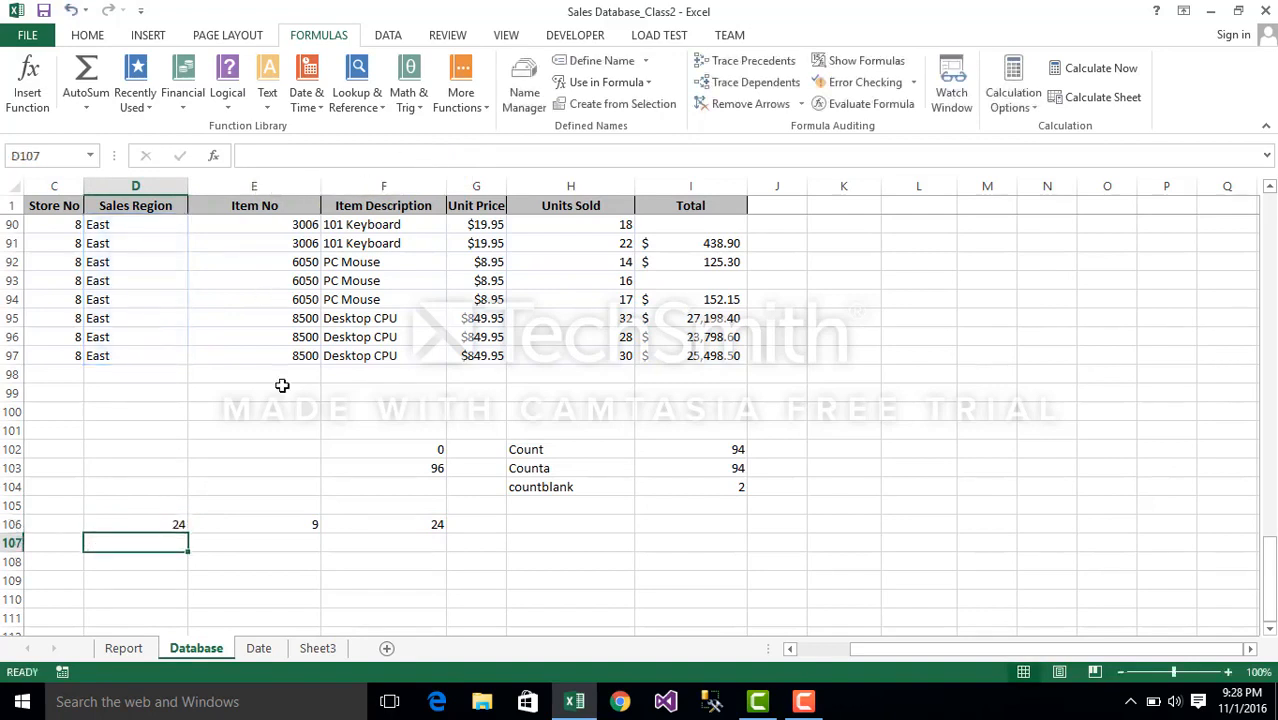
Examine the COUNTIFS formula in E106 and the range and criterion of the COUNTIF formula in D106.
click(278, 538)
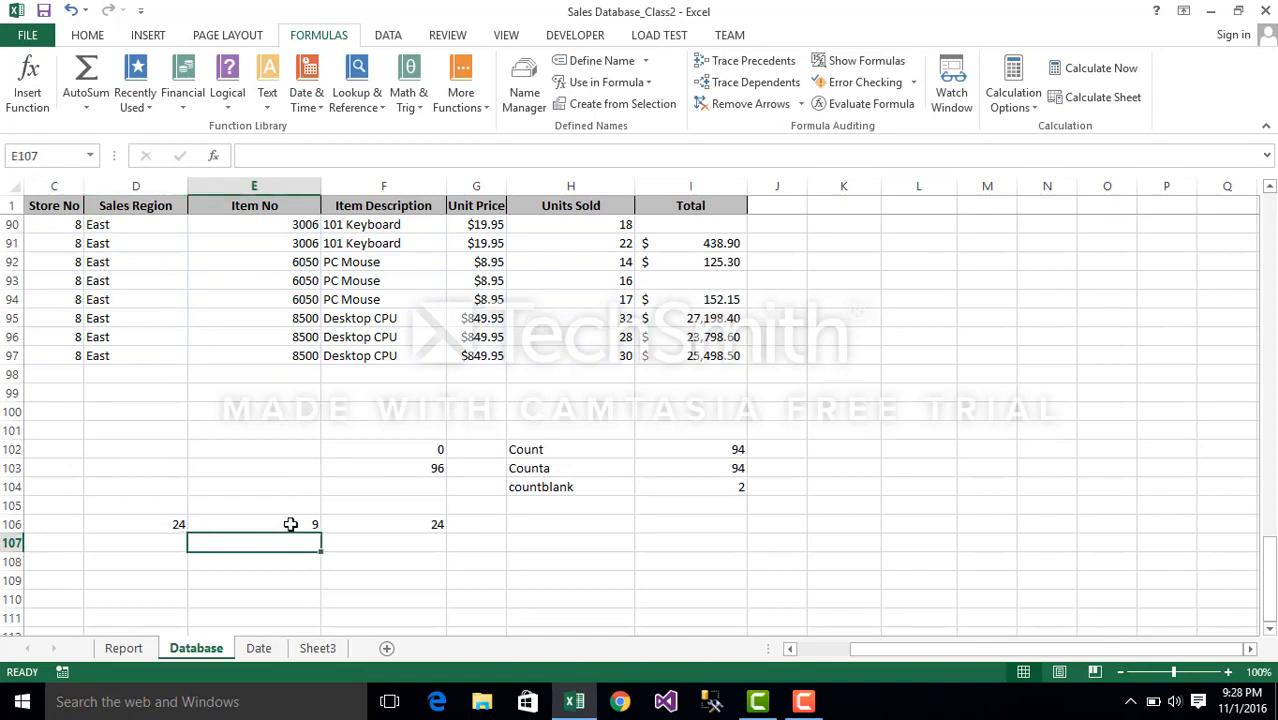
click(290, 524)
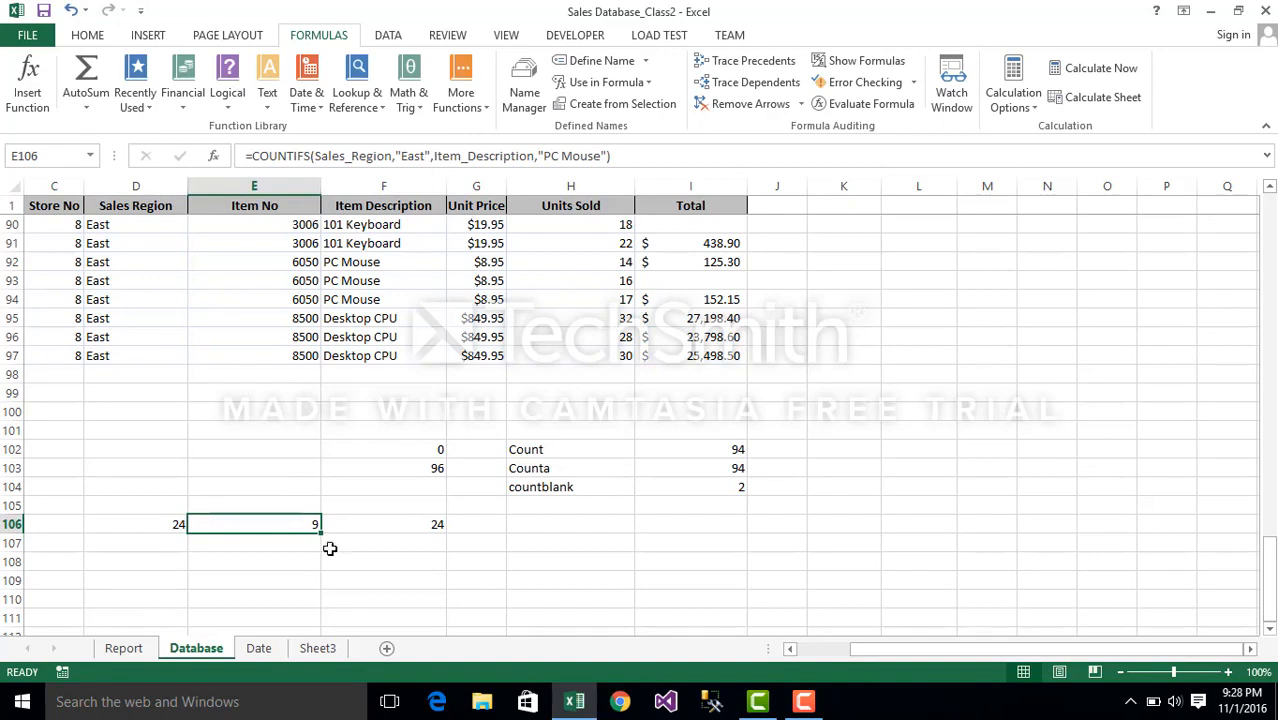
click(584, 555)
click(461, 542)
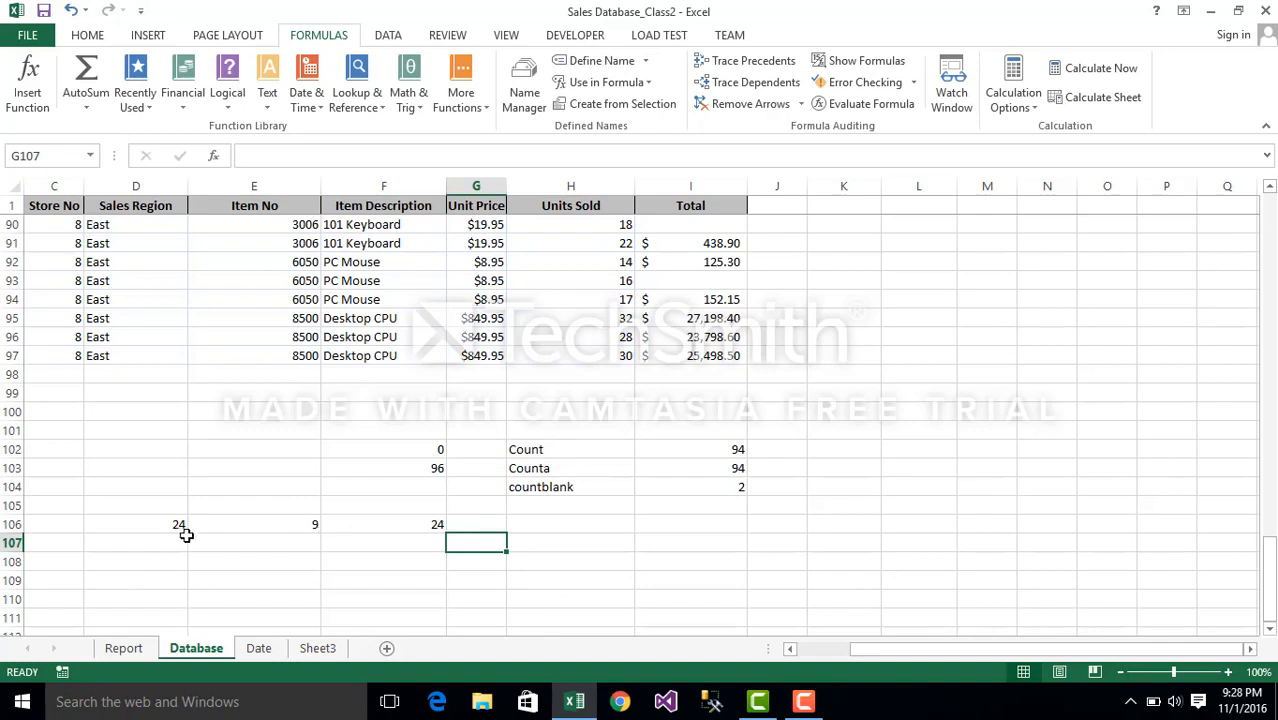
click(622, 566)
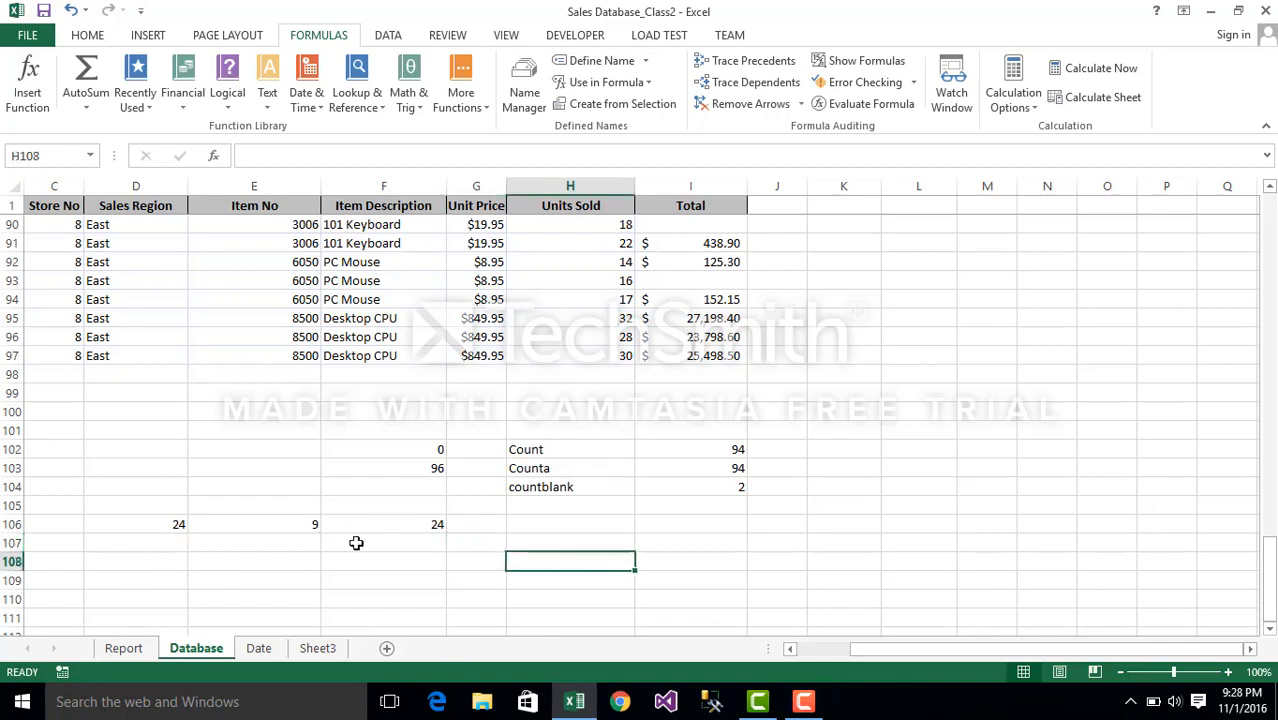
click(154, 536)
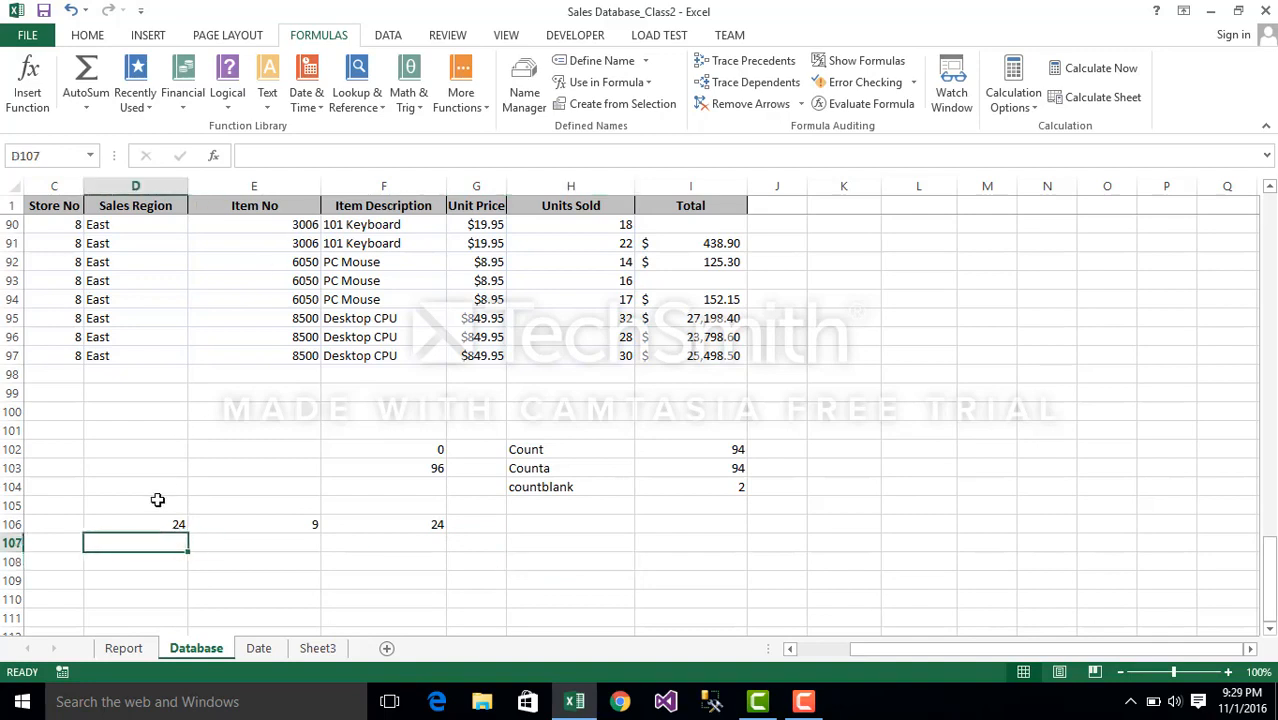
click(148, 526)
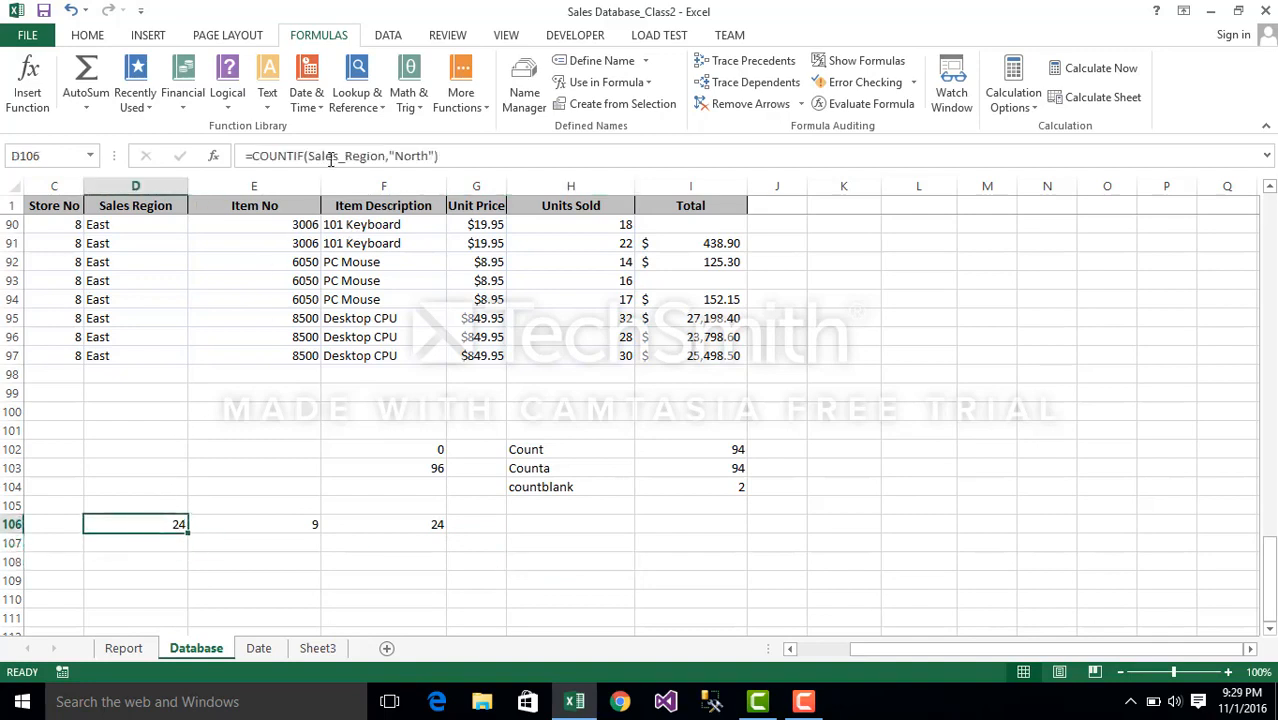
click(407, 156)
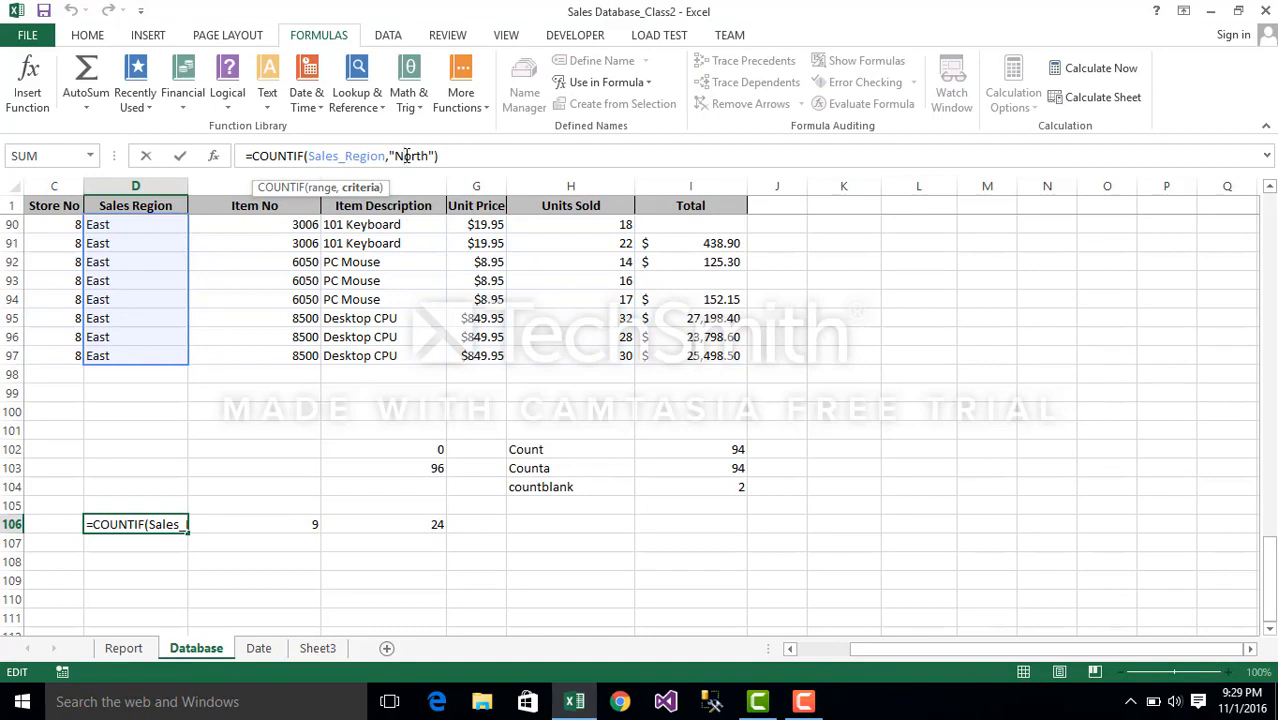
key(Return)
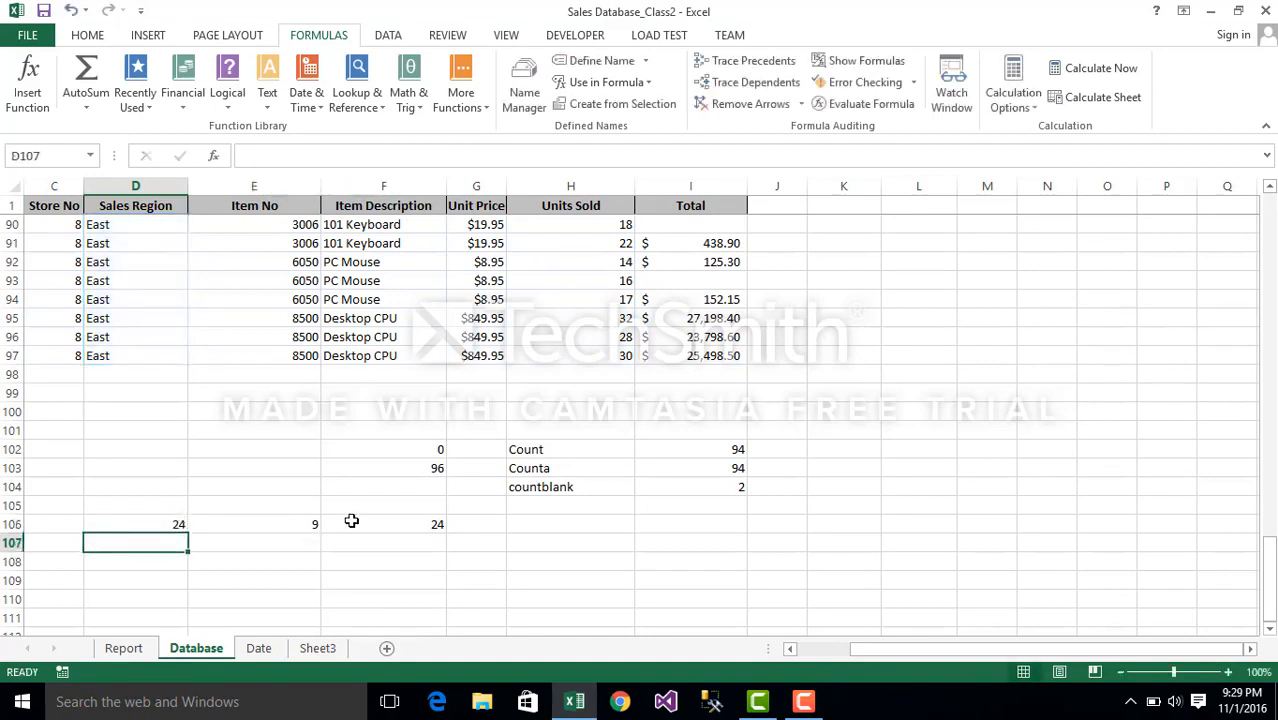
Start a SUMIF formula in cell D107 with the named range Sales_Region as its range.
text(=)
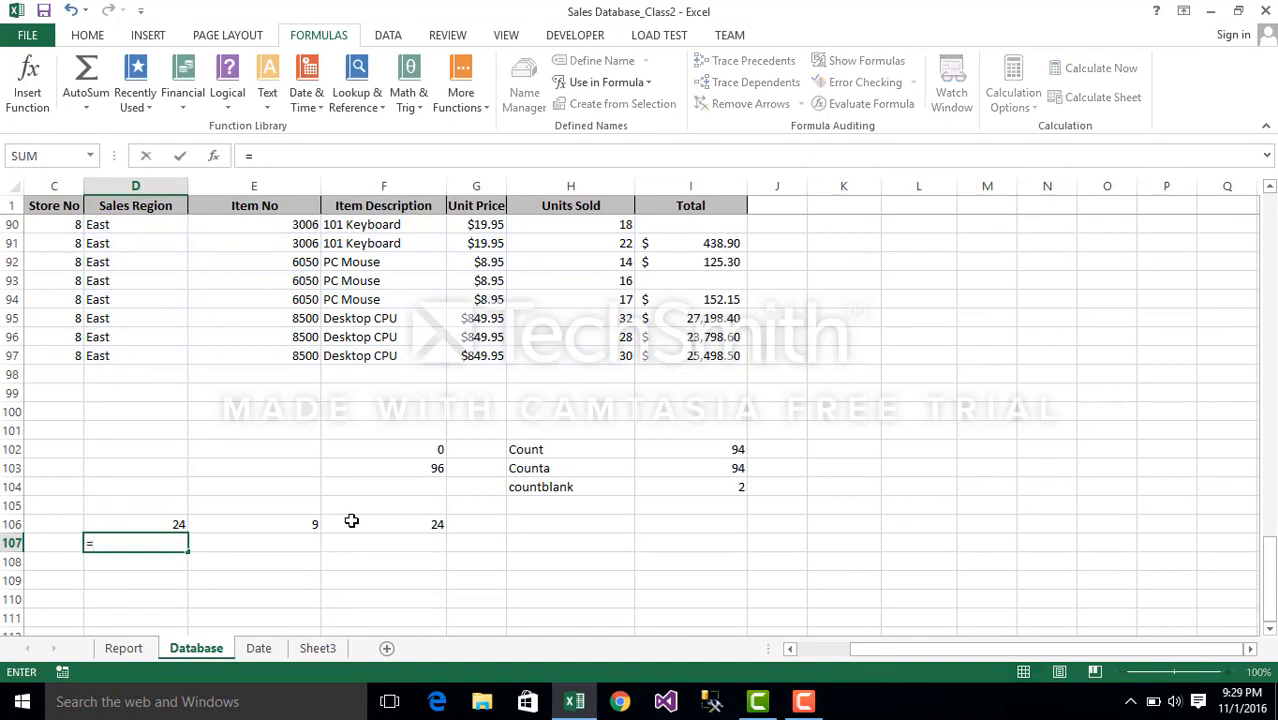
text(sum)
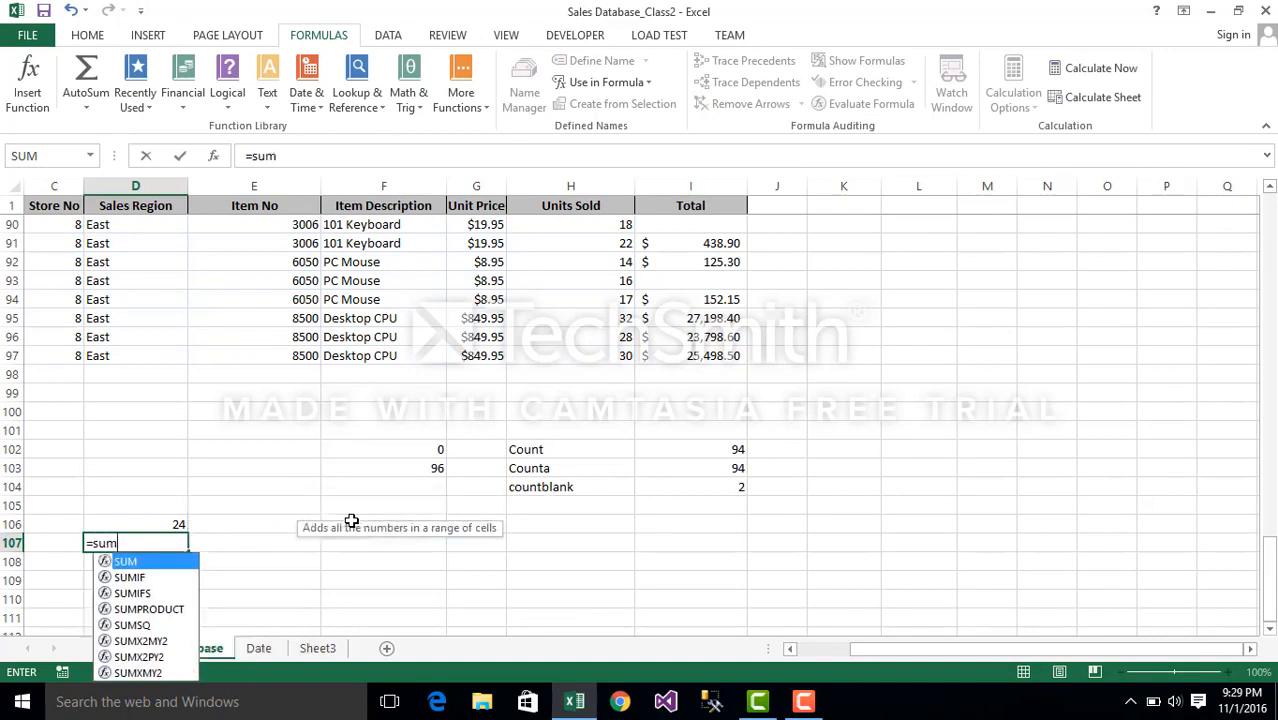
key(Tab)
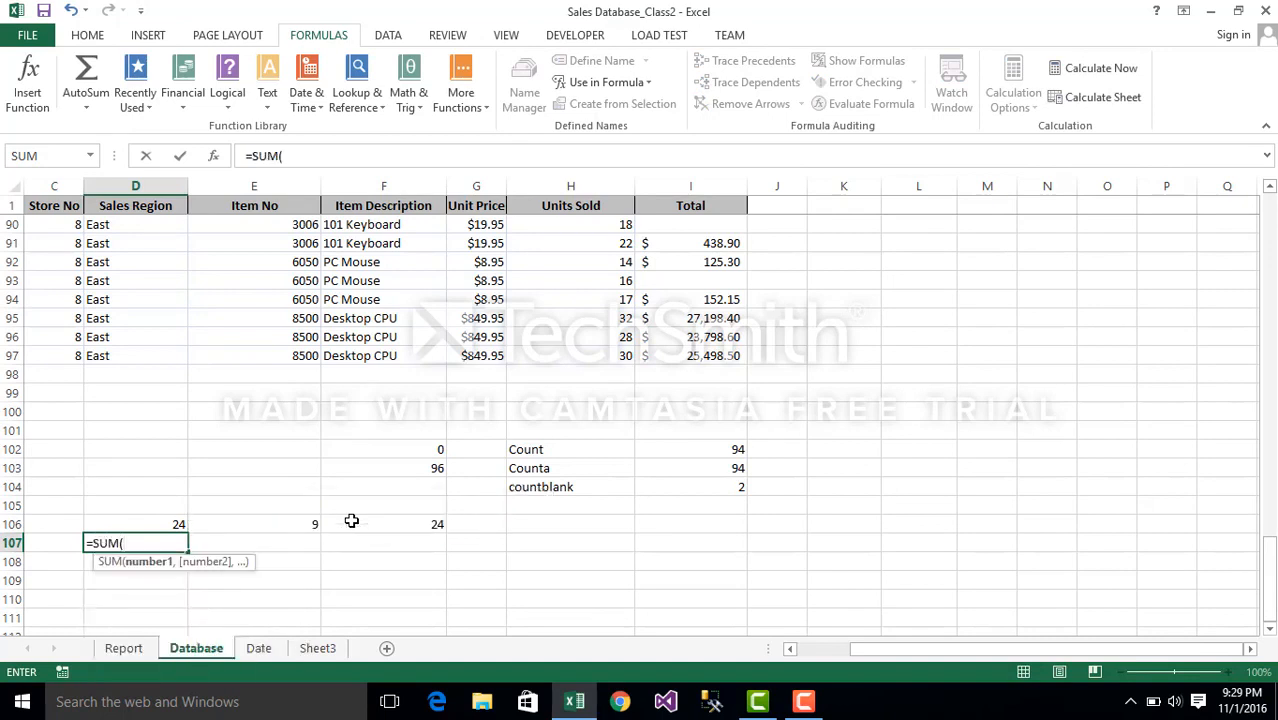
key(BackSpace)
key(BackSpace)
text(mi)
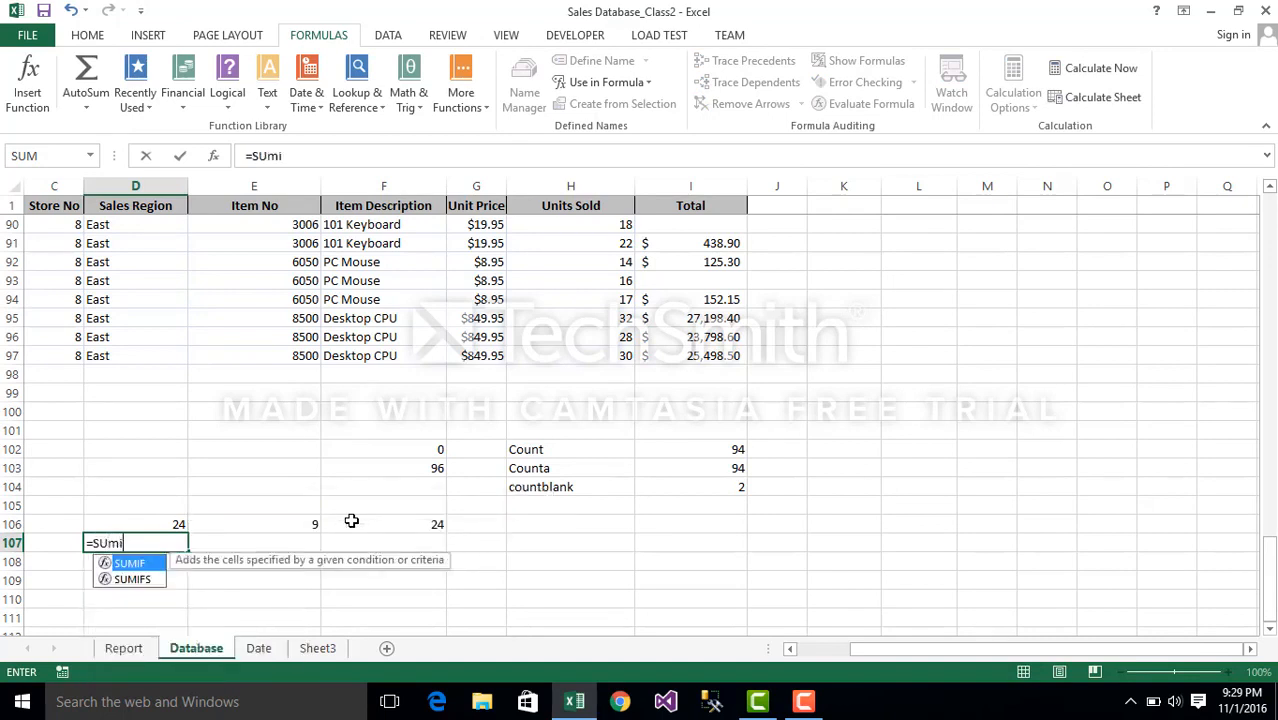
key(Tab)
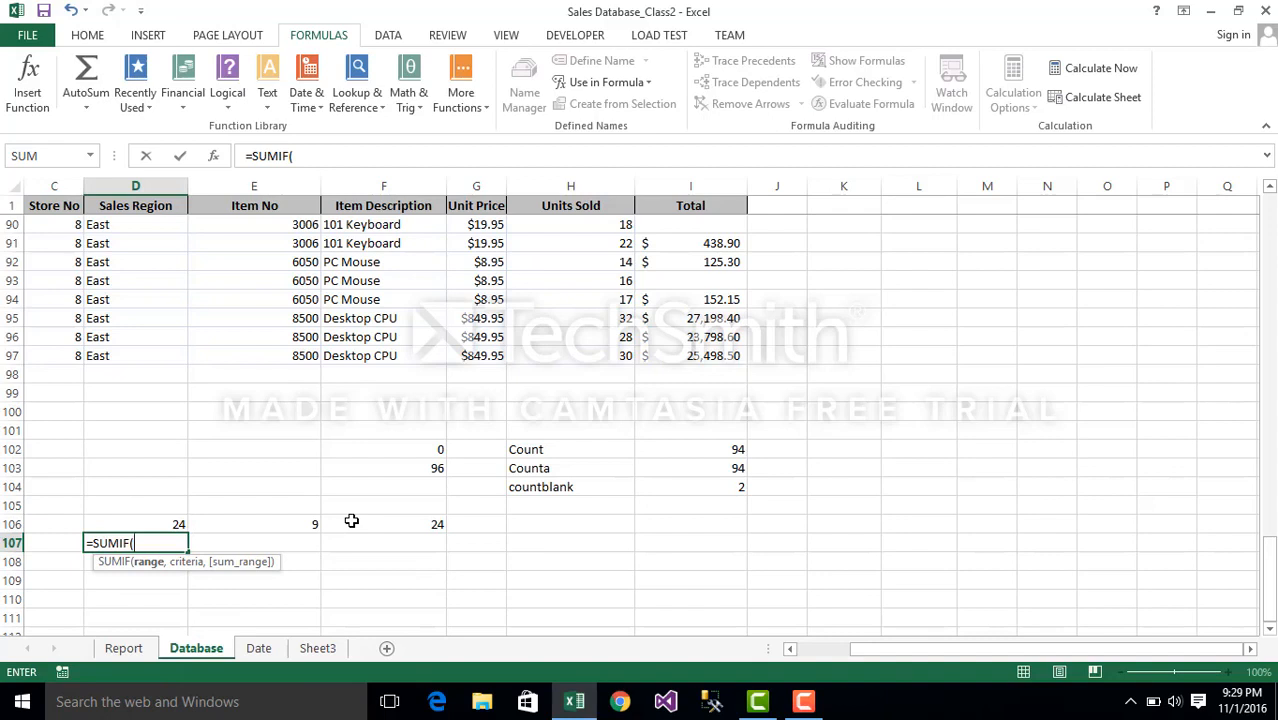
text(sa)
key(Tab)
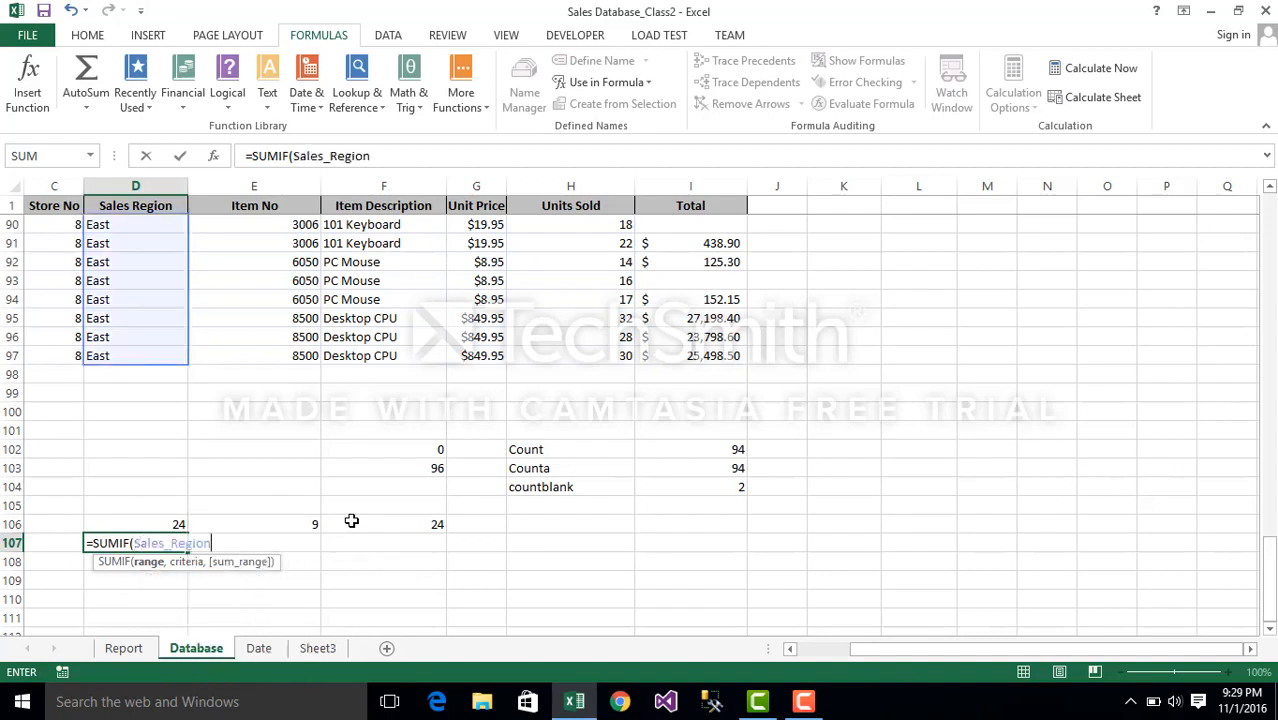
text(,)
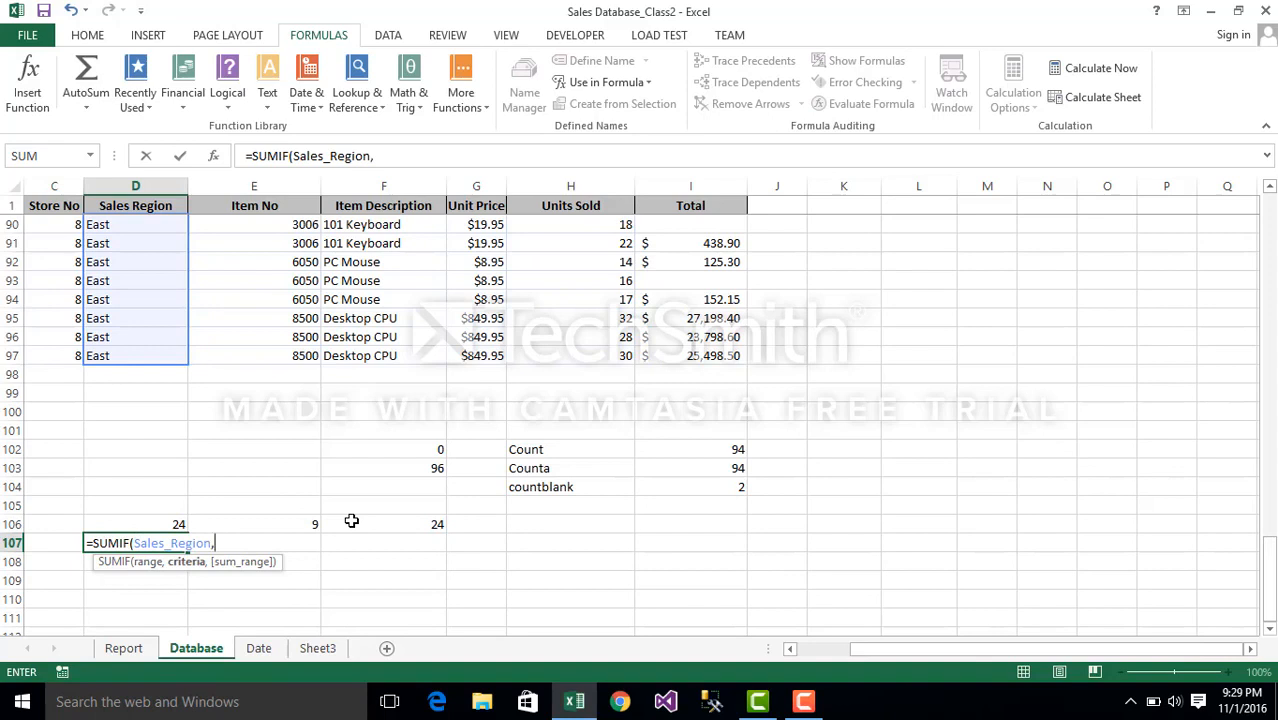
Add the criterion "North" and the sum range Total to complete the SUMIF formula in D107.
text(")
text(N)
key(BackSpace)
text(North:)
key(BackSpace)
text(")
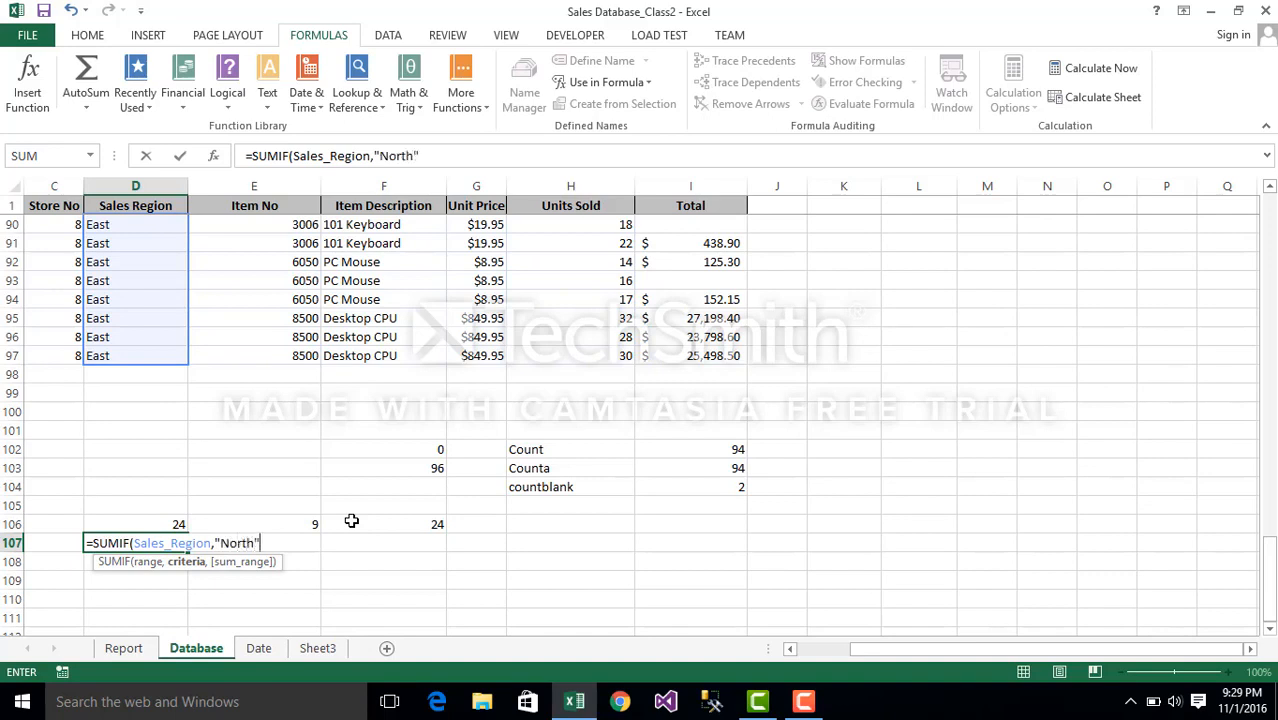
text(,)
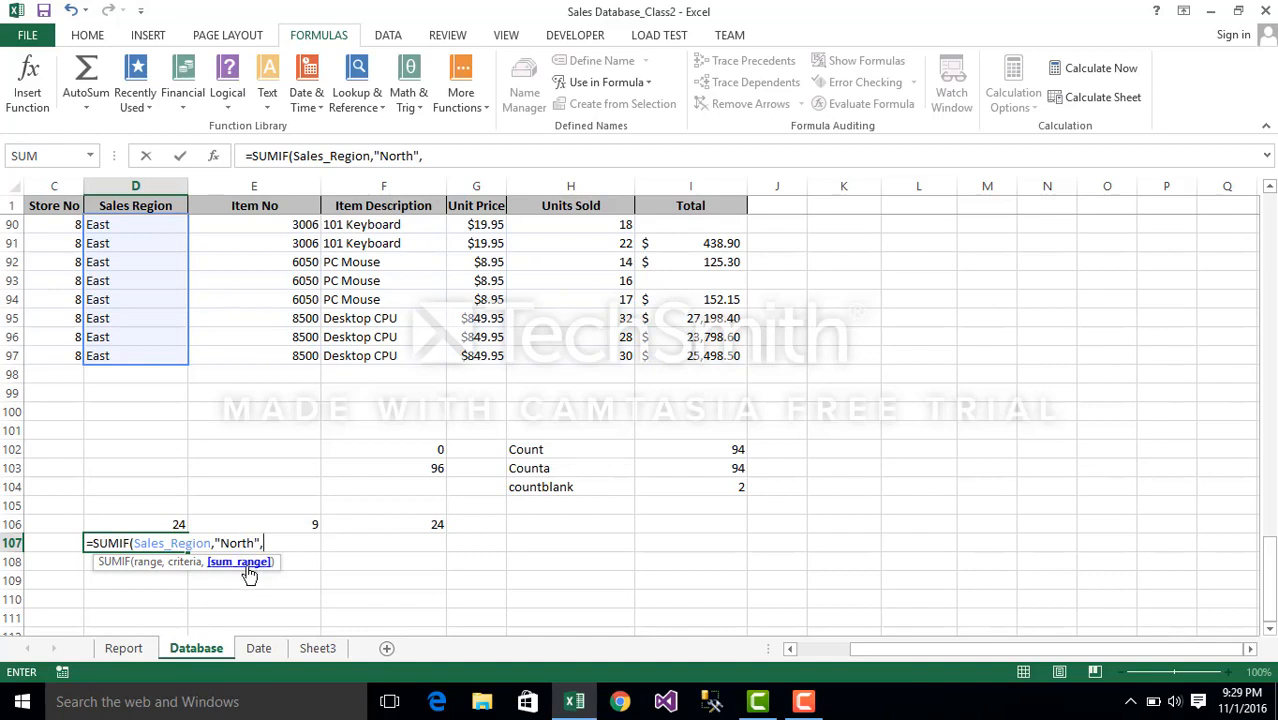
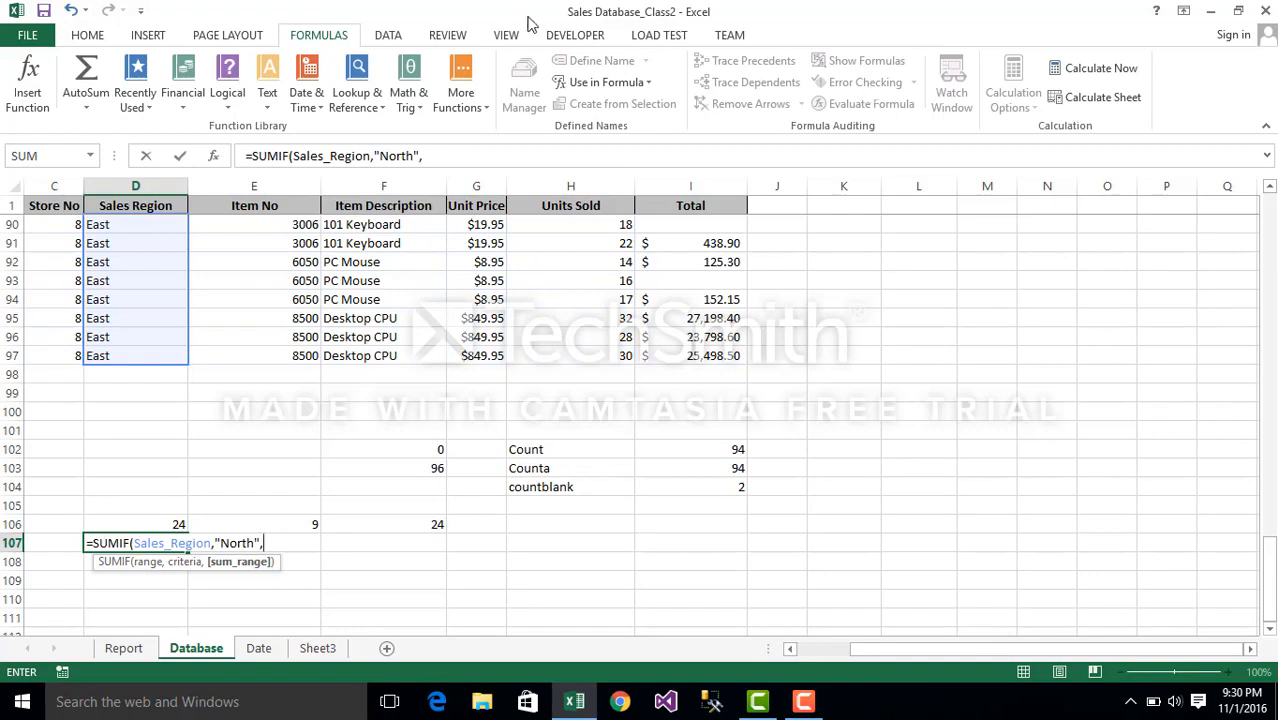
click(88, 36)
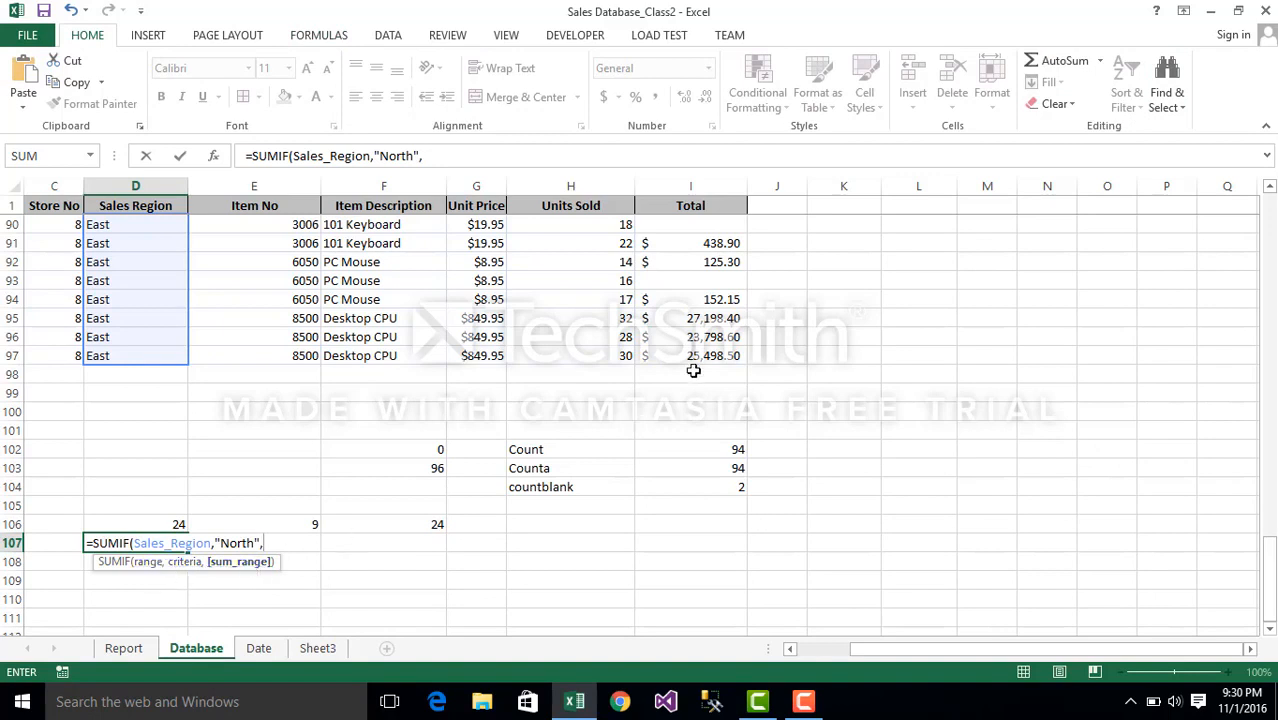
text(to)
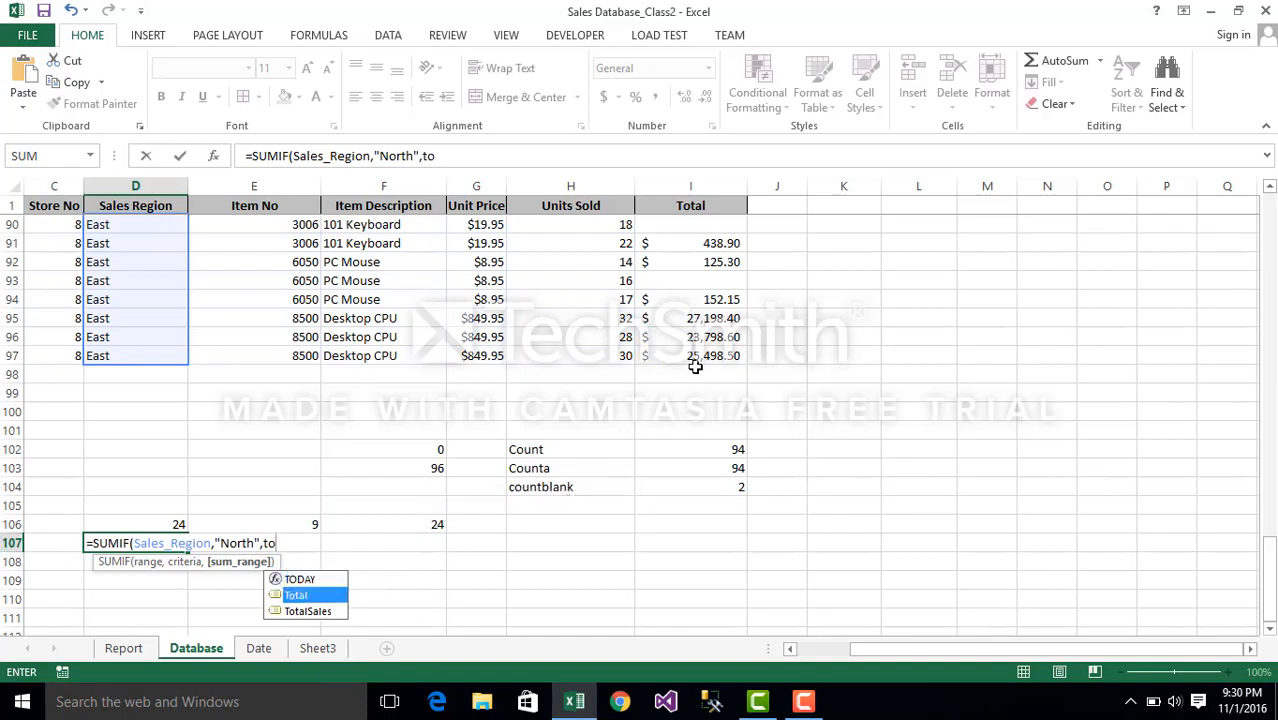
key(Tab)
key(Return)
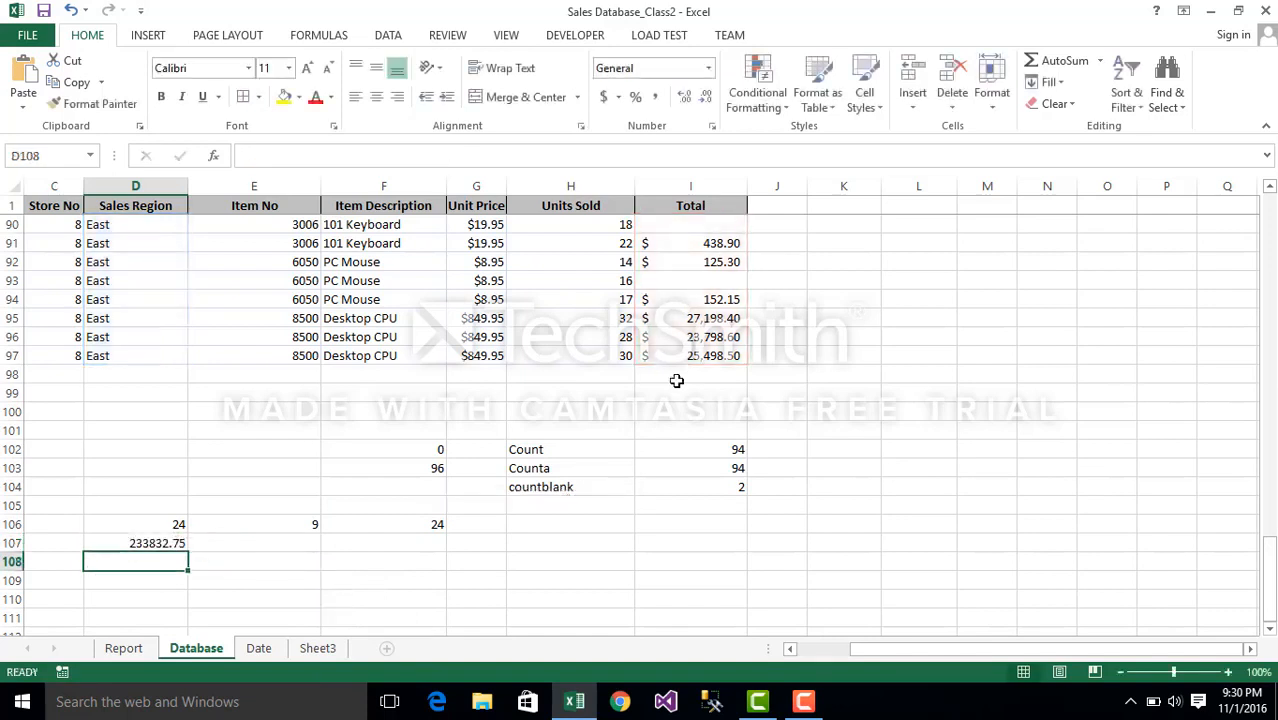
Review the SUMIF formula in D107 and fill it down into cell D108.
click(155, 545)
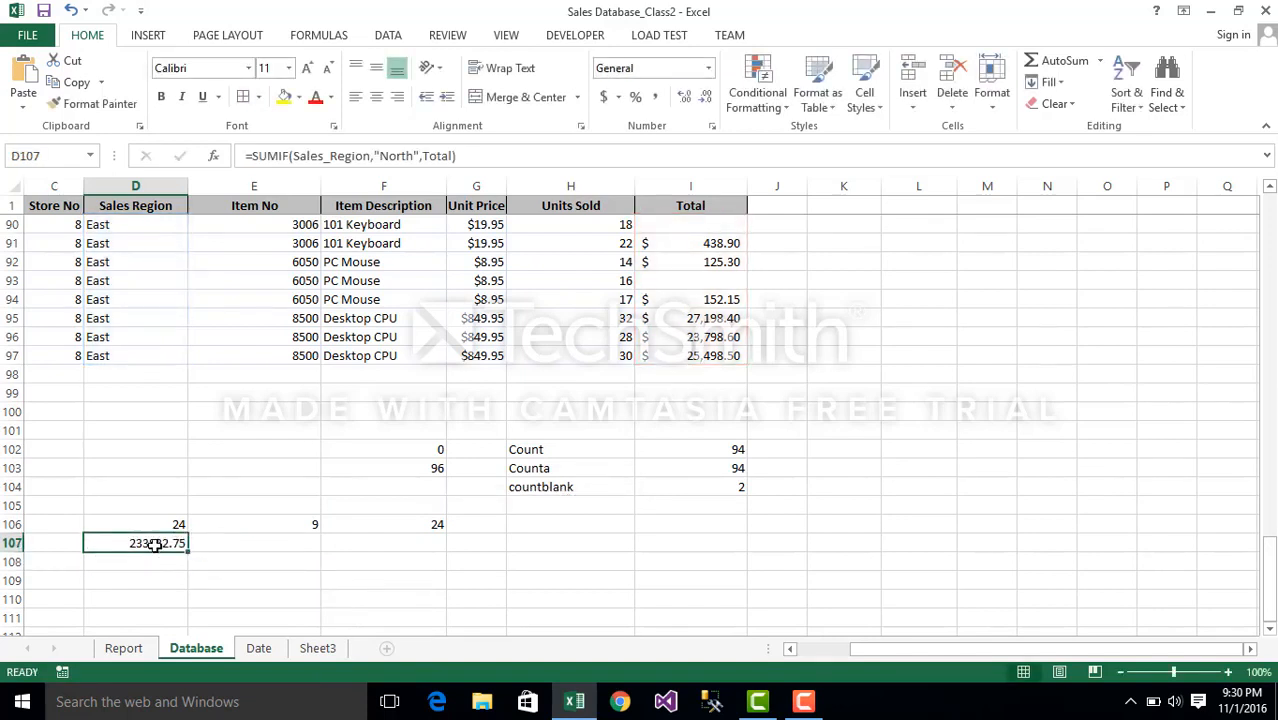
click(230, 577)
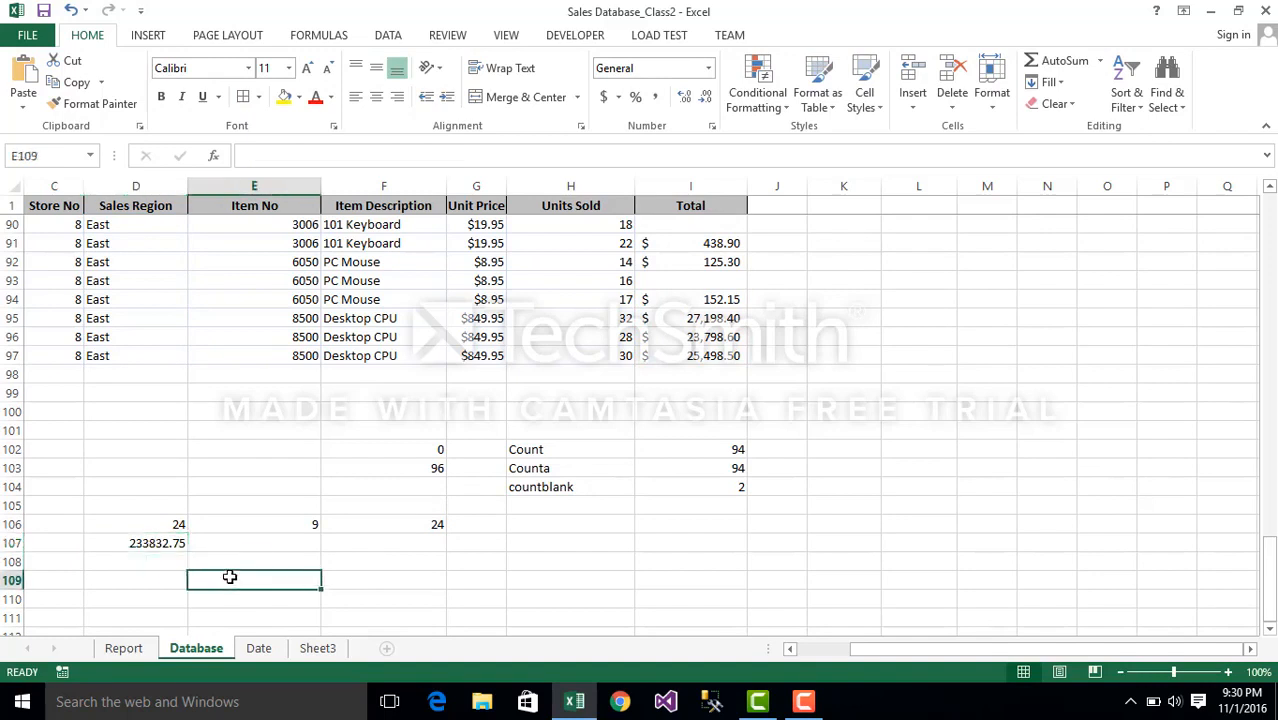
click(166, 542)
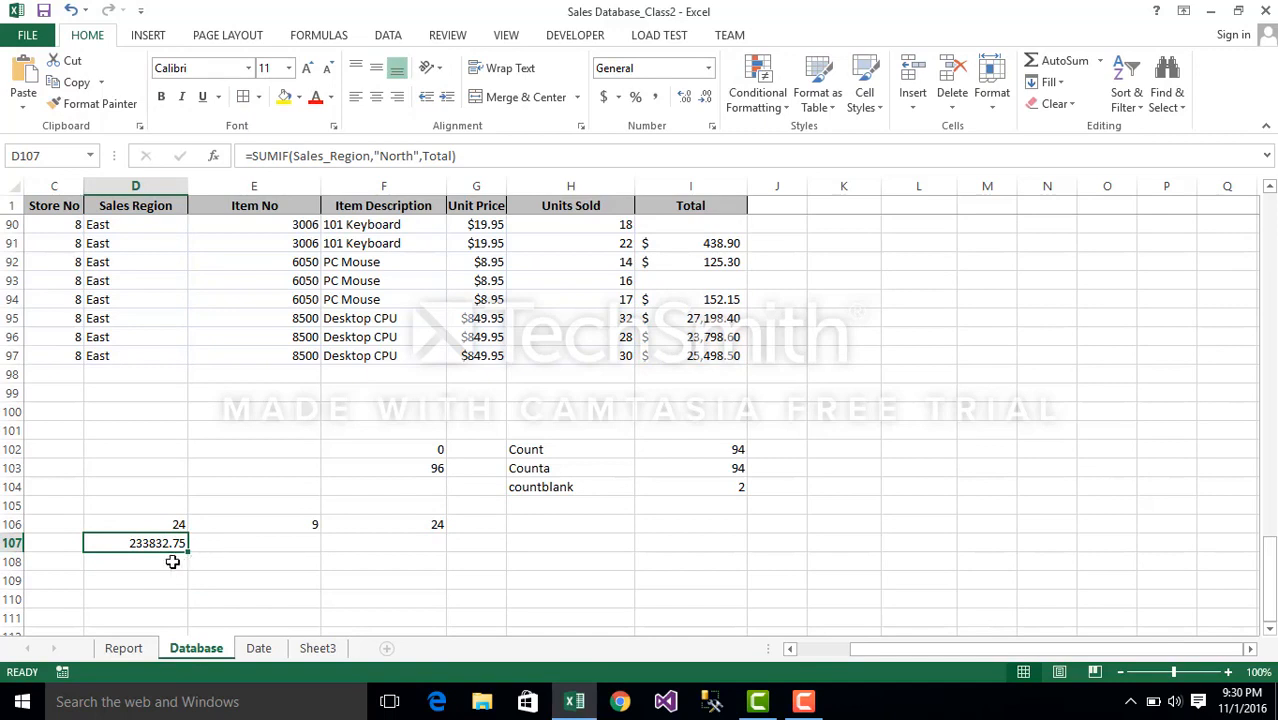
click(172, 562)
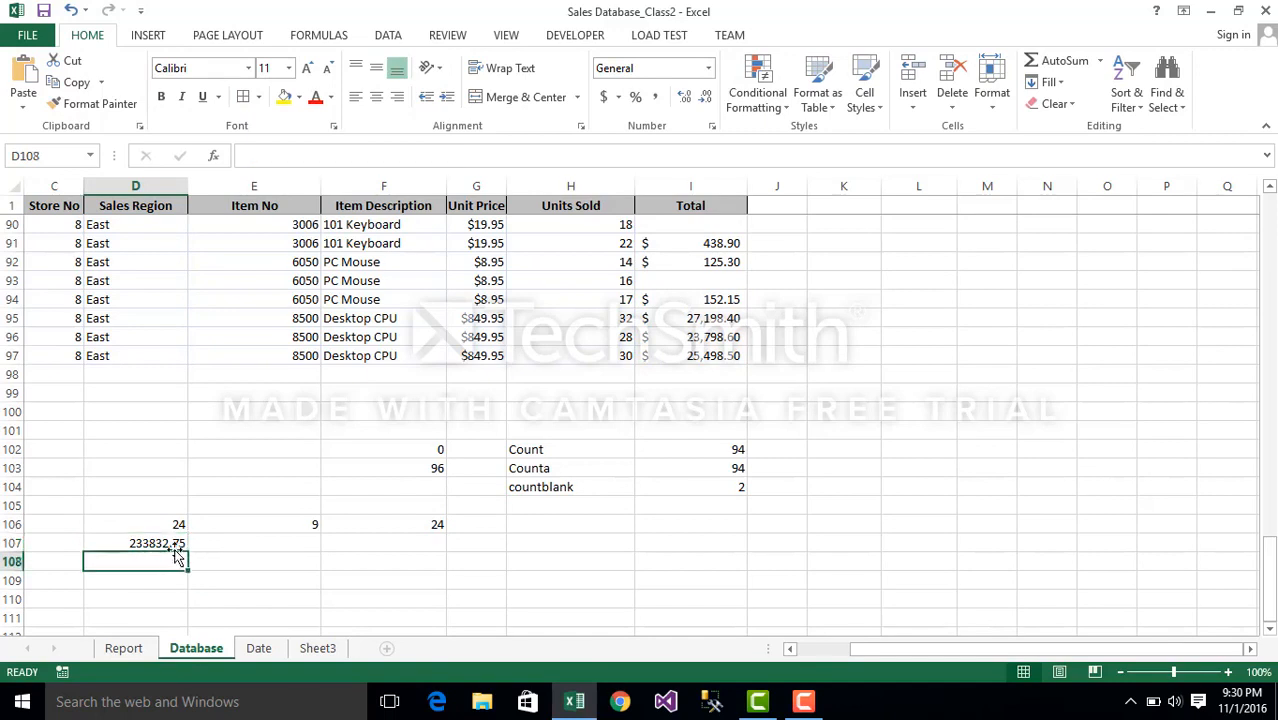
click(175, 543)
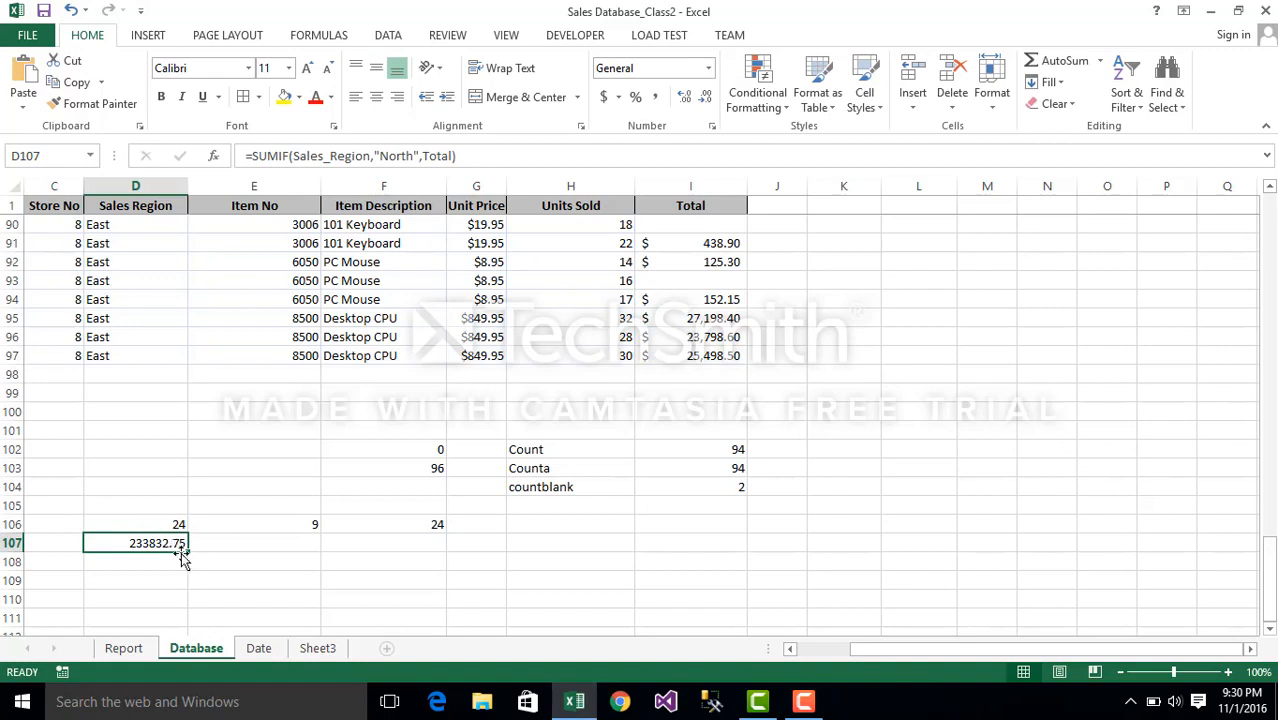
drag(189, 552, 188, 568)
click(147, 562)
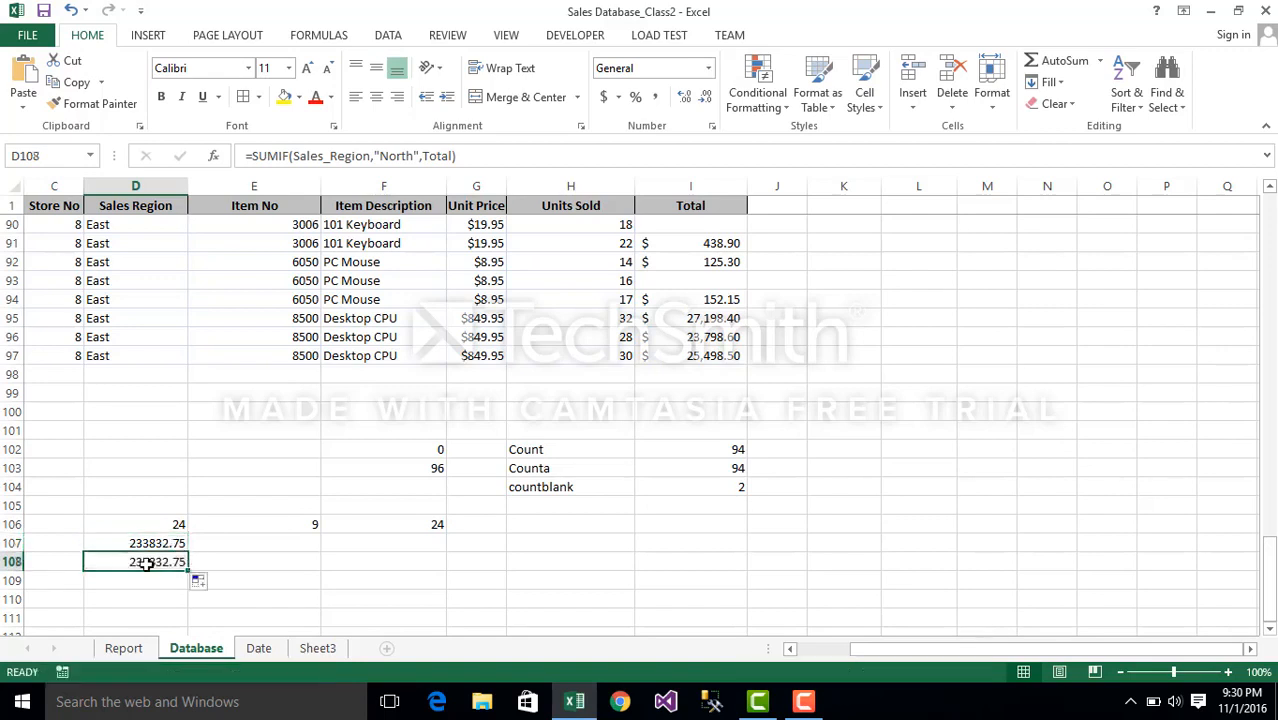
Try to replace SUMIF with AVERAGEIF in the D108 formula, keeping its Sales_Region, "North" and Total arguments.
click(290, 156)
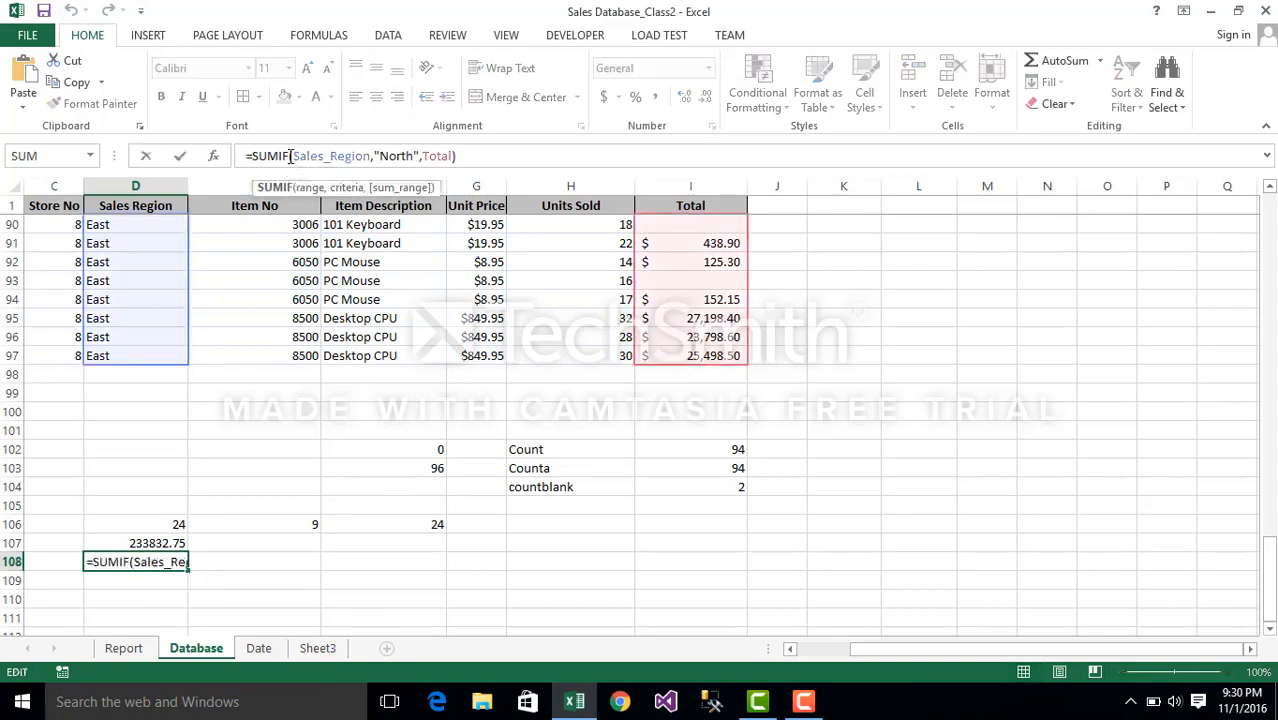
key(BackSpace)
key(BackSpace)
key(BackSpace)
key(BackSpace)
key(BackSpace)
text(av)
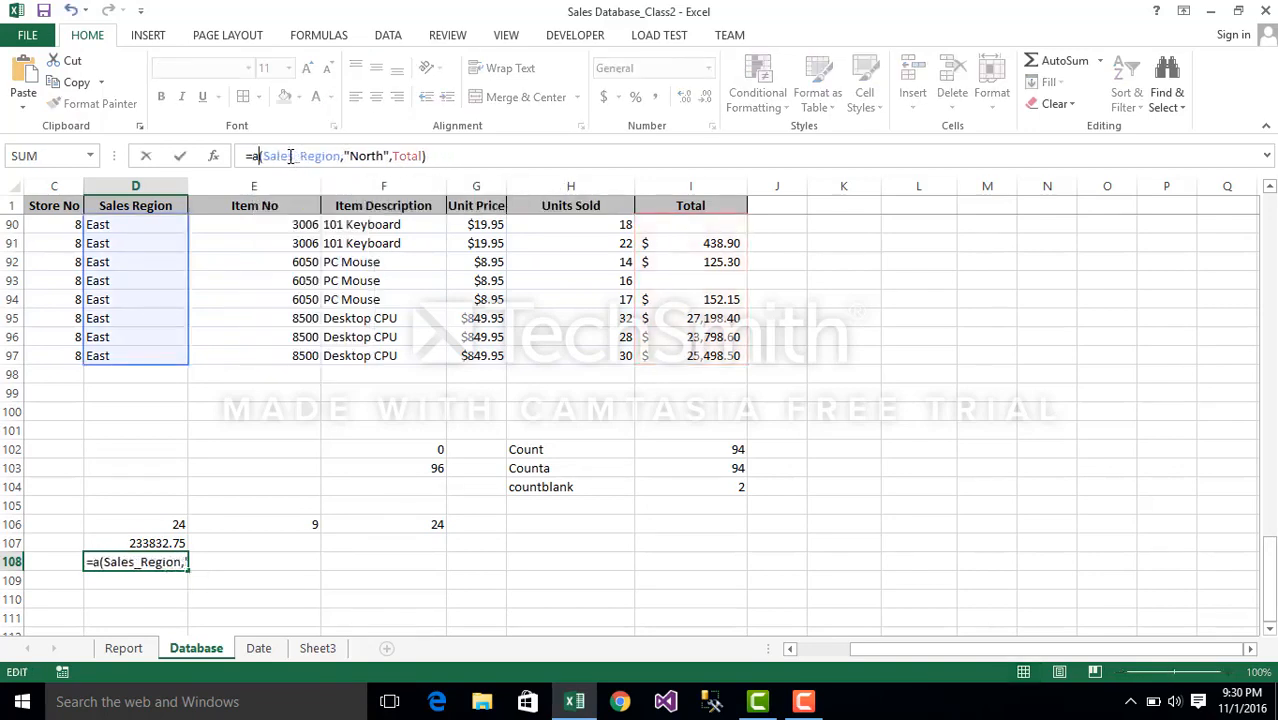
key(Down)
key(Down)
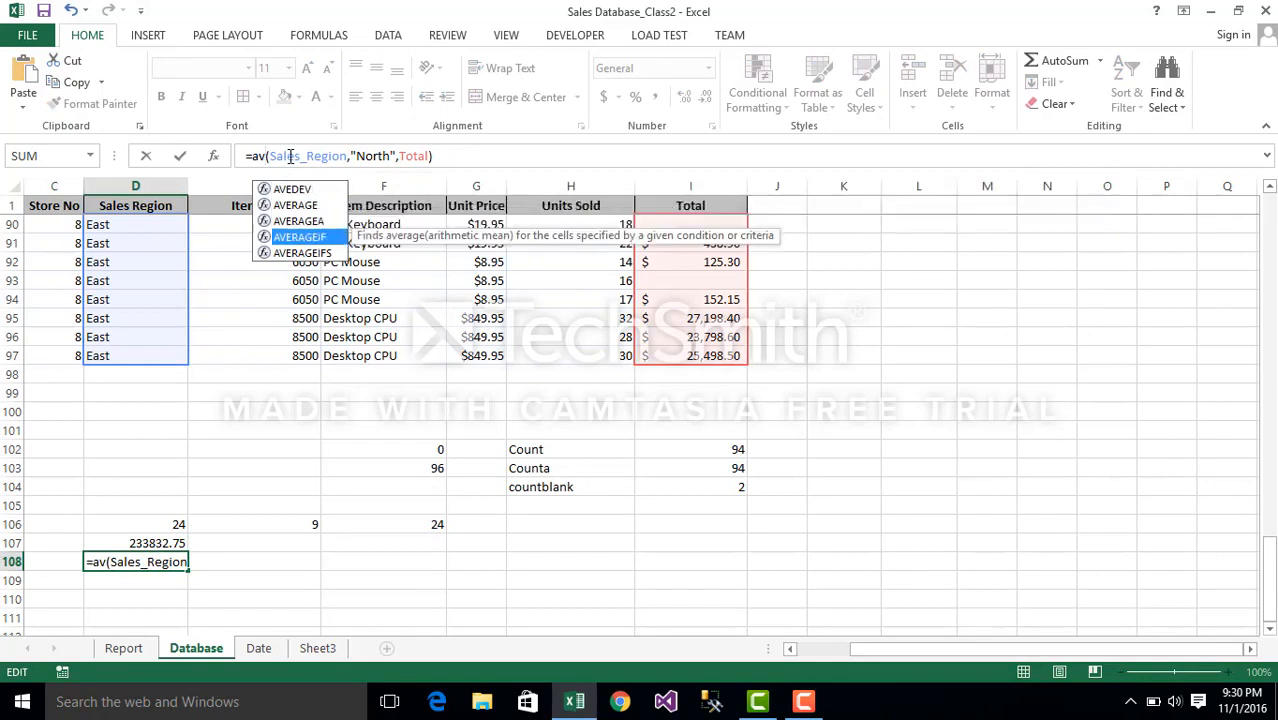
key(Return)
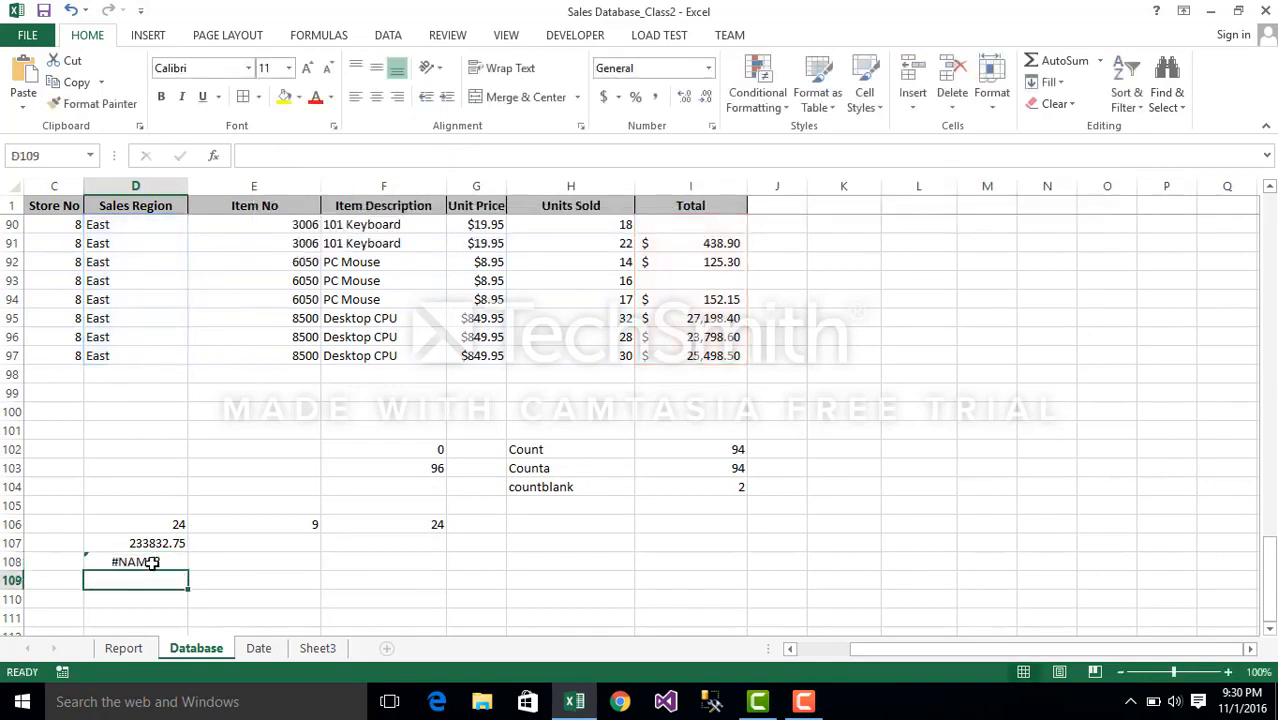
Correct the function name in the D108 formula to AVERAGEIF.
click(140, 561)
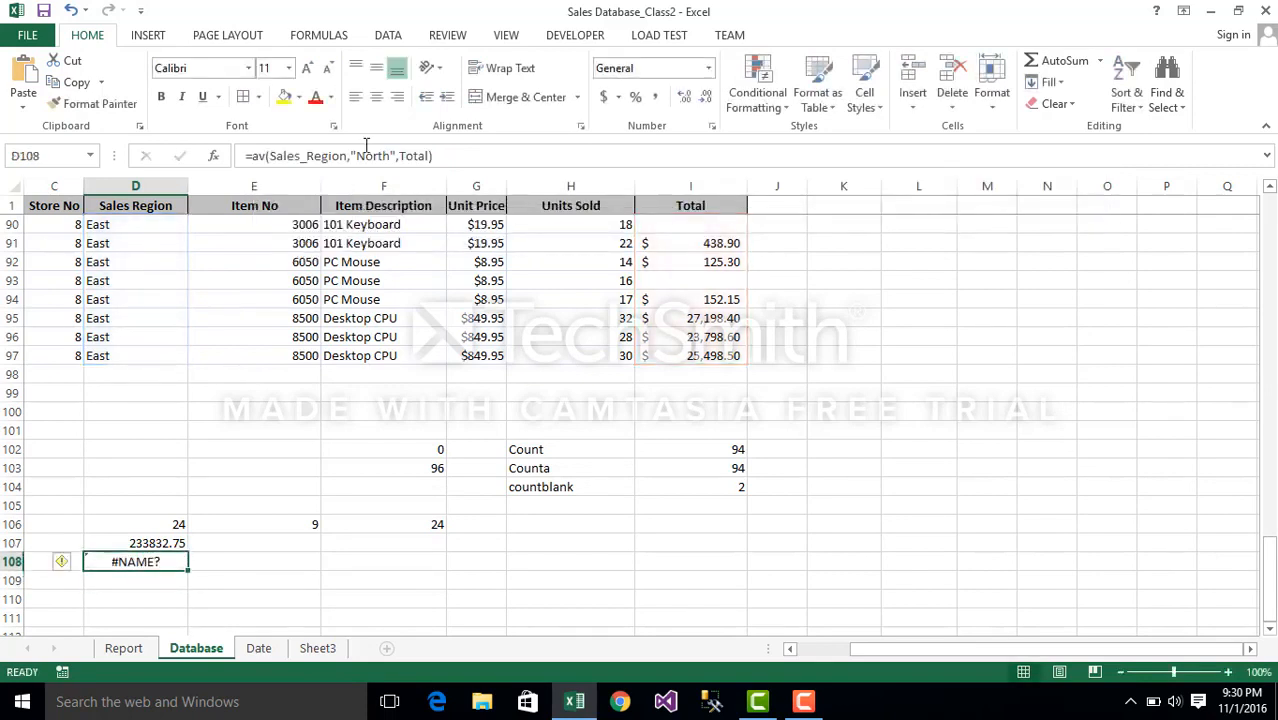
click(267, 148)
text(er)
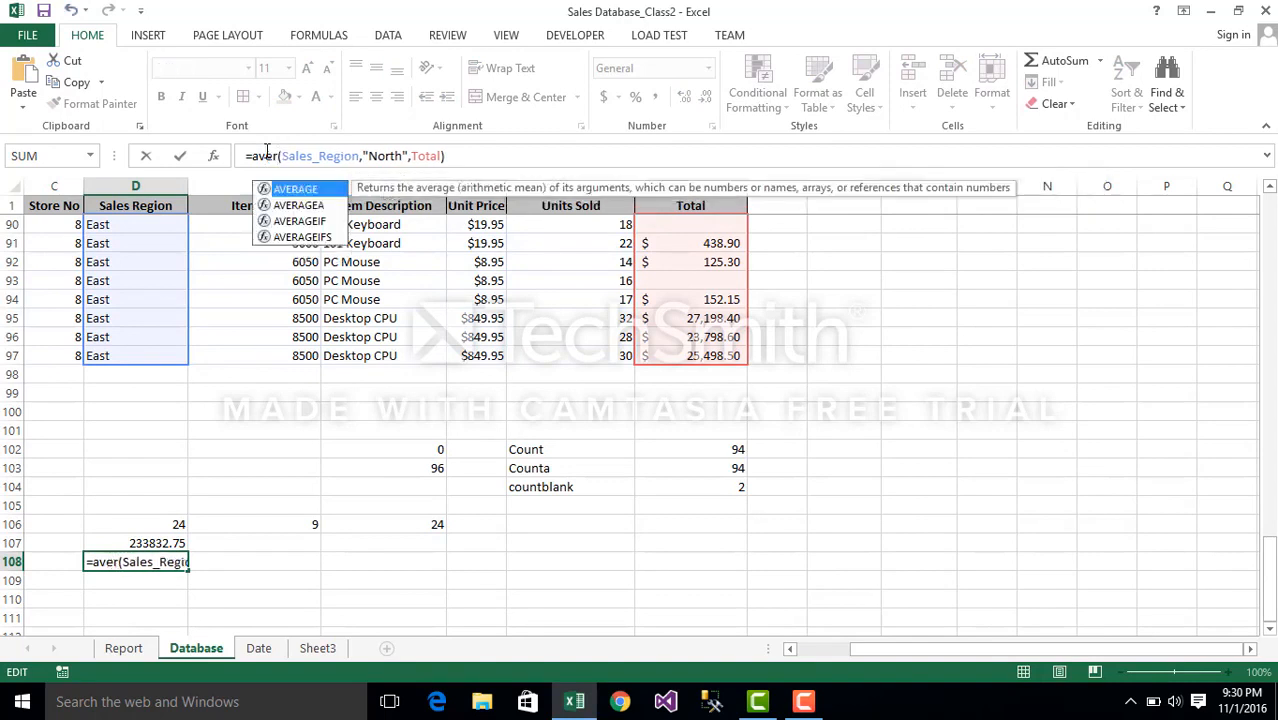
double_click(313, 224)
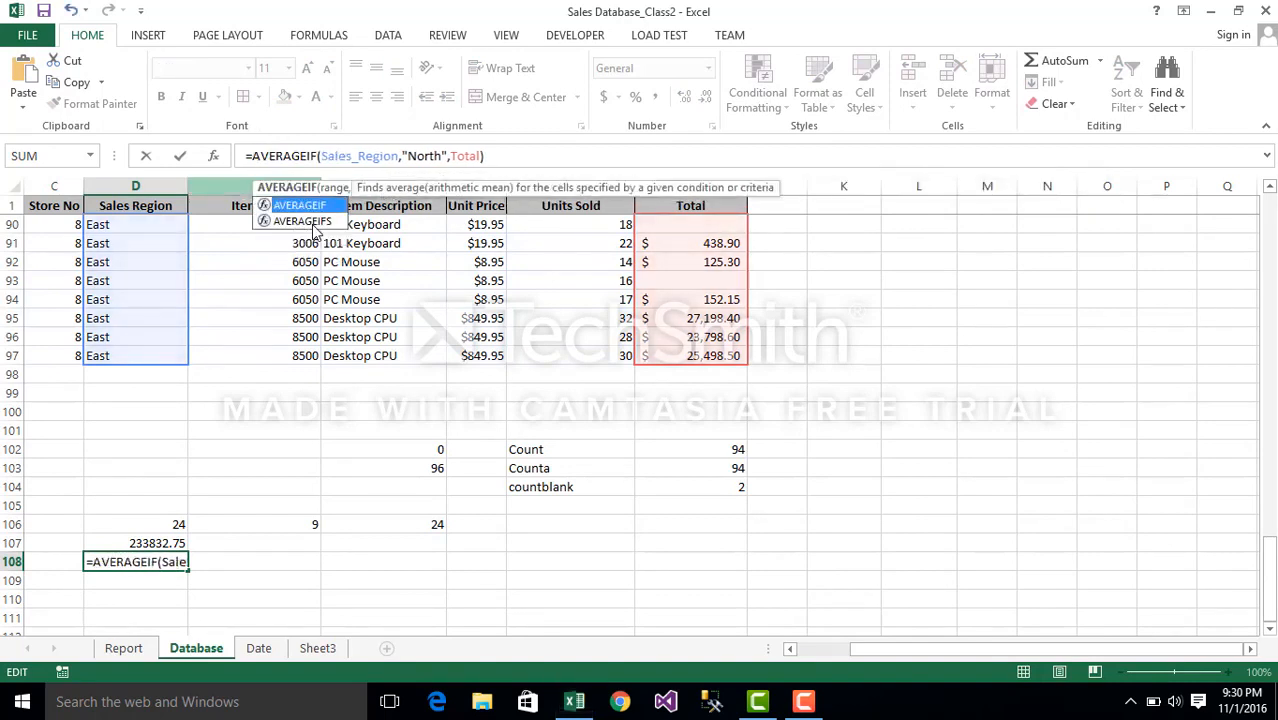
click(531, 156)
key(Return)
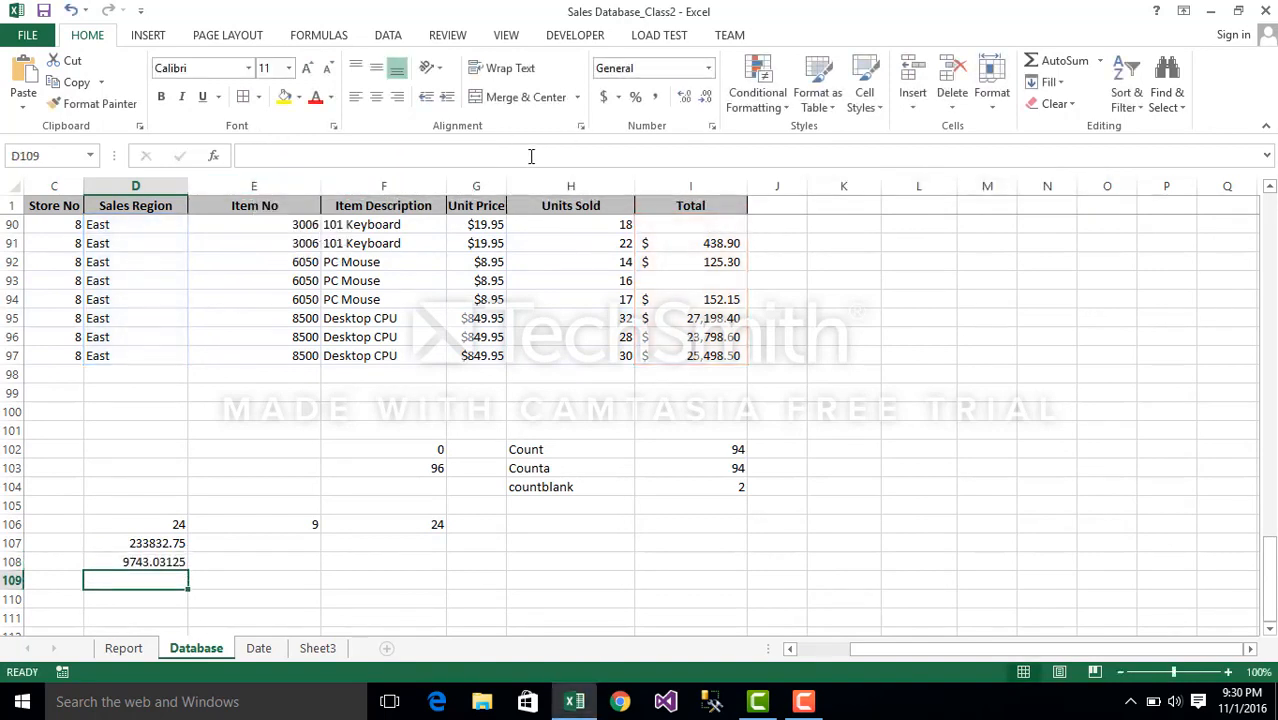
Review the formulas in D106 to D108 and cross-check the average in E108 with the formula =D107/D106.
click(152, 557)
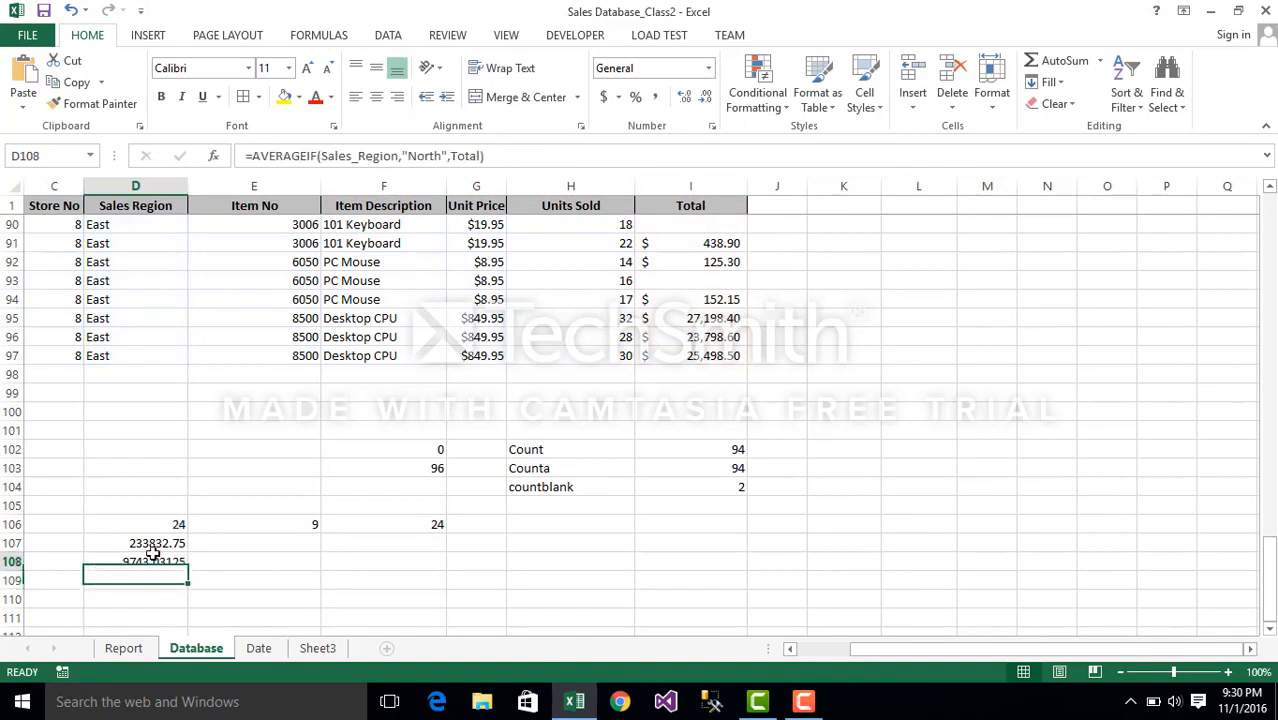
click(160, 544)
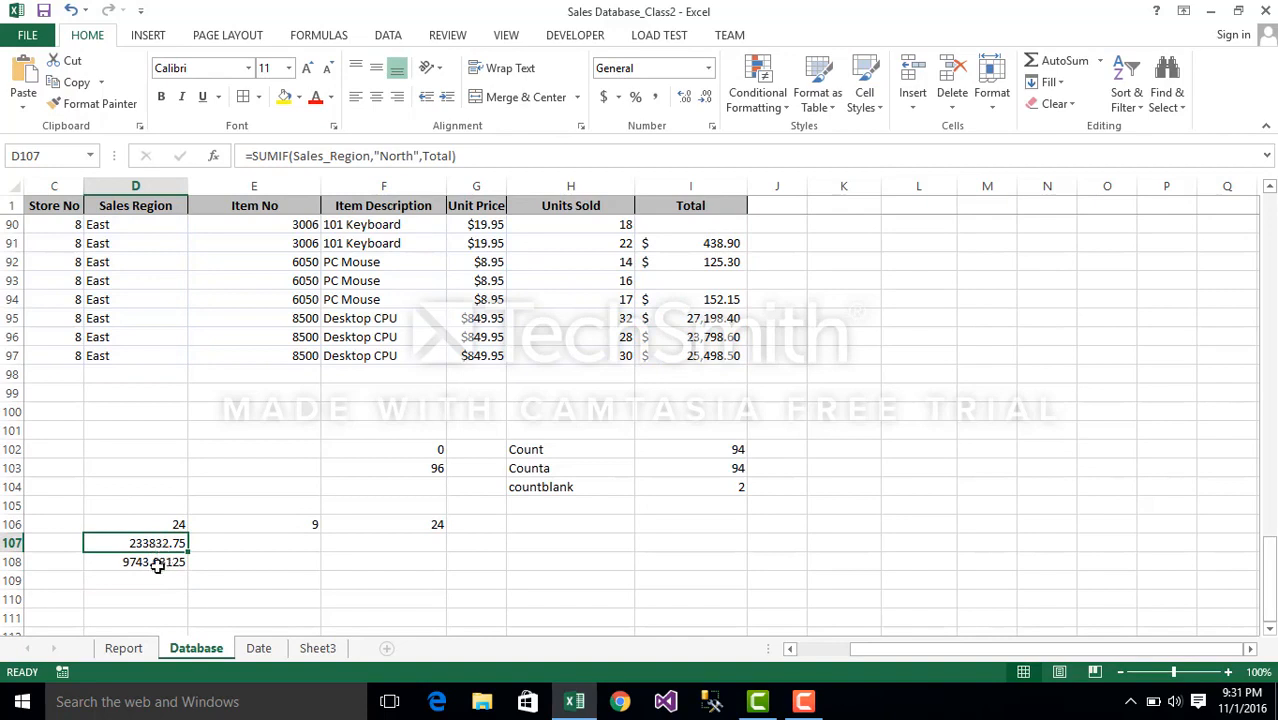
click(157, 564)
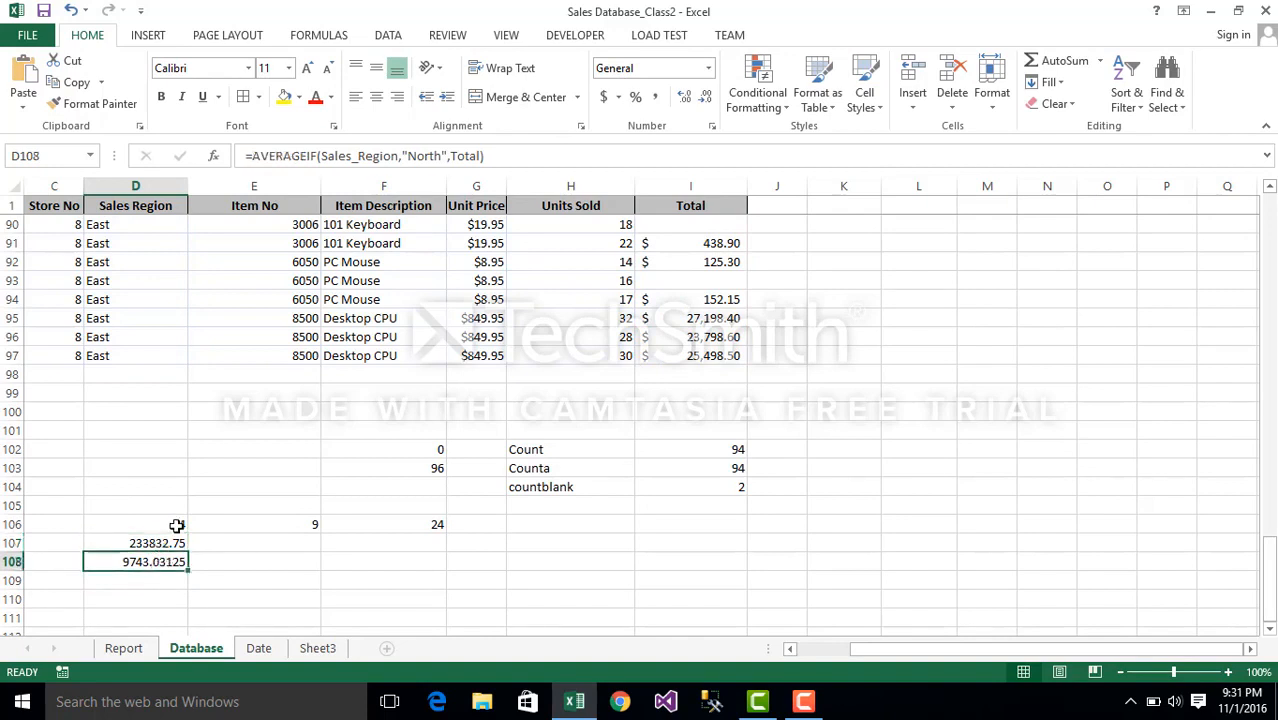
click(176, 525)
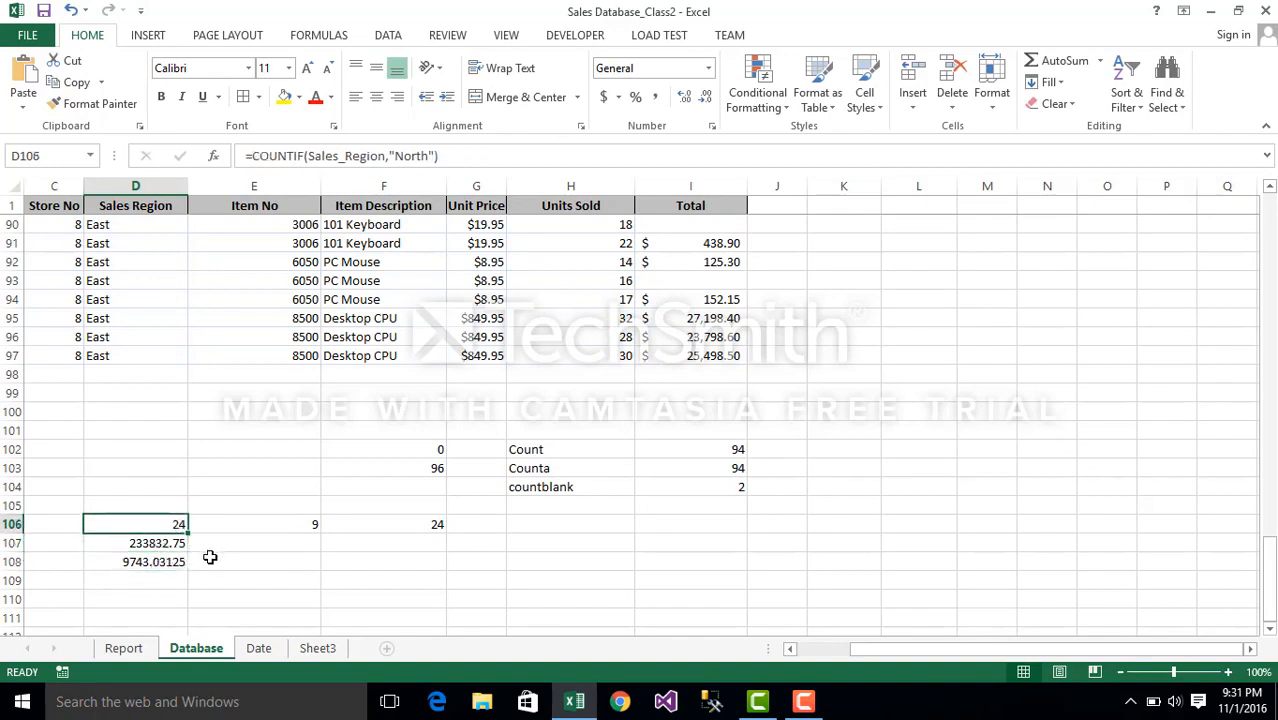
click(210, 558)
text(=)
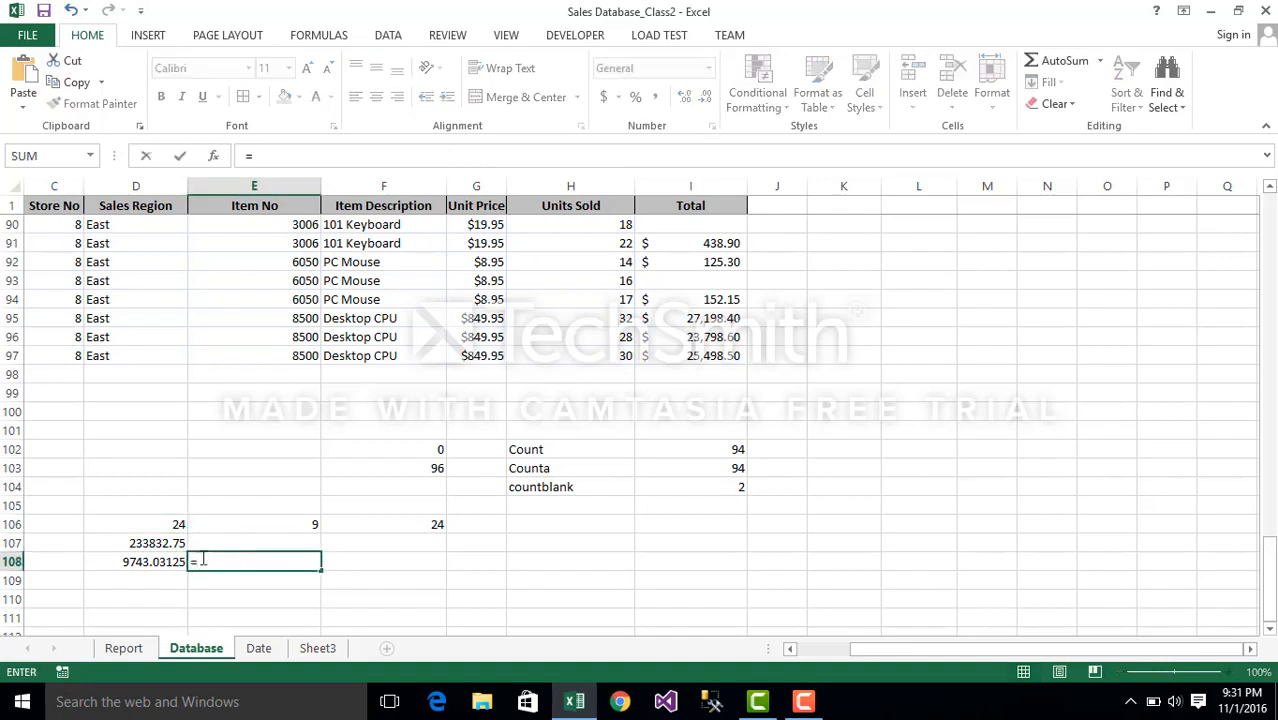
click(158, 545)
text(/)
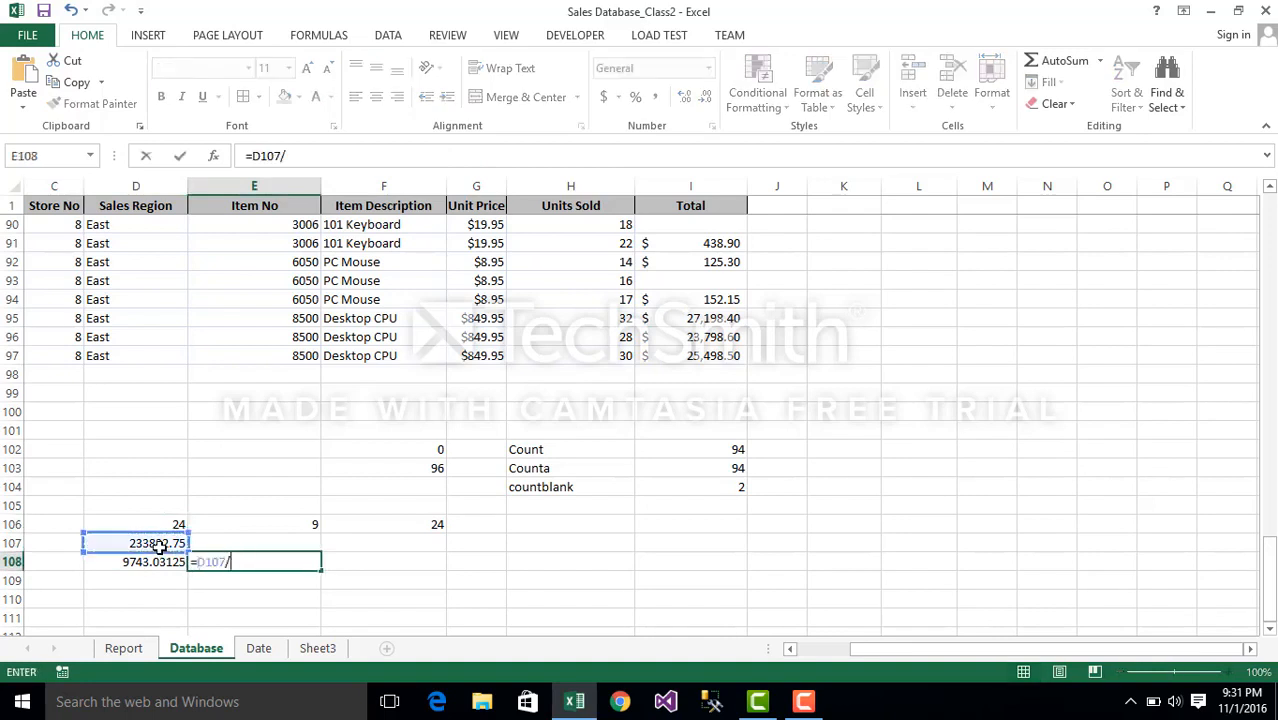
click(158, 526)
key(Return)
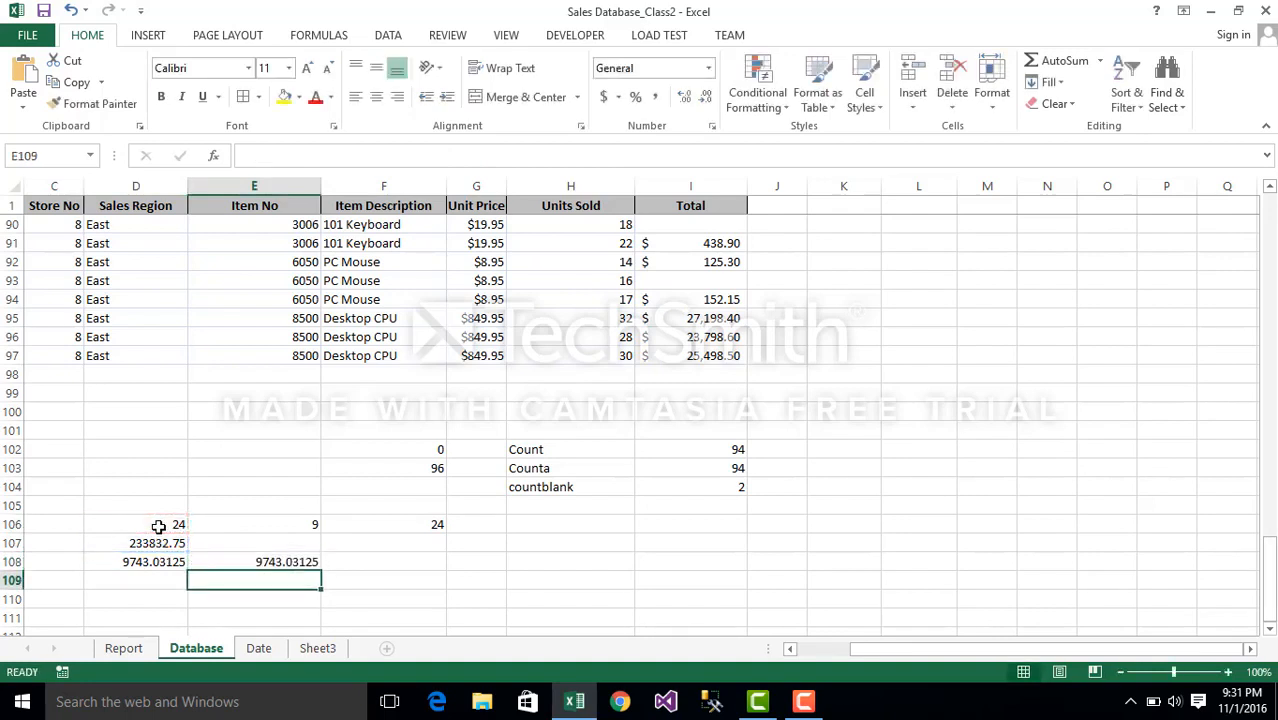
click(265, 563)
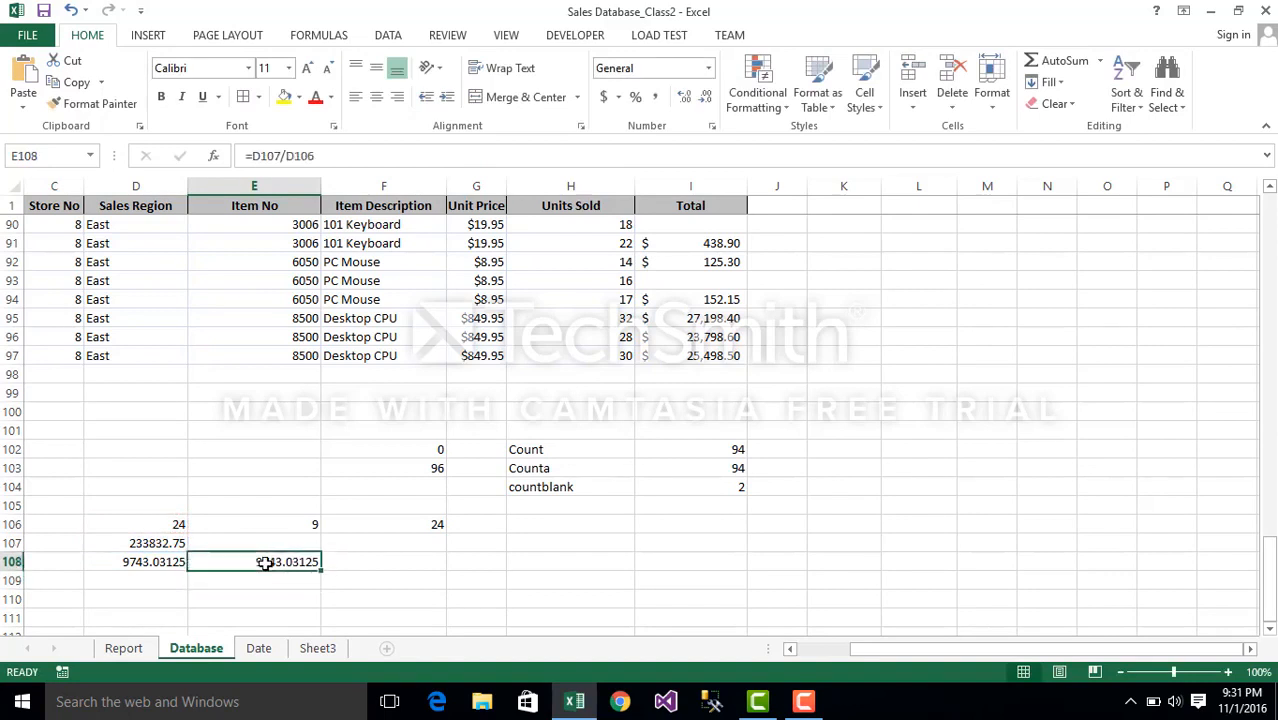
Review the COUNTIFS formula in E106 and the average check formula in E108.
click(425, 568)
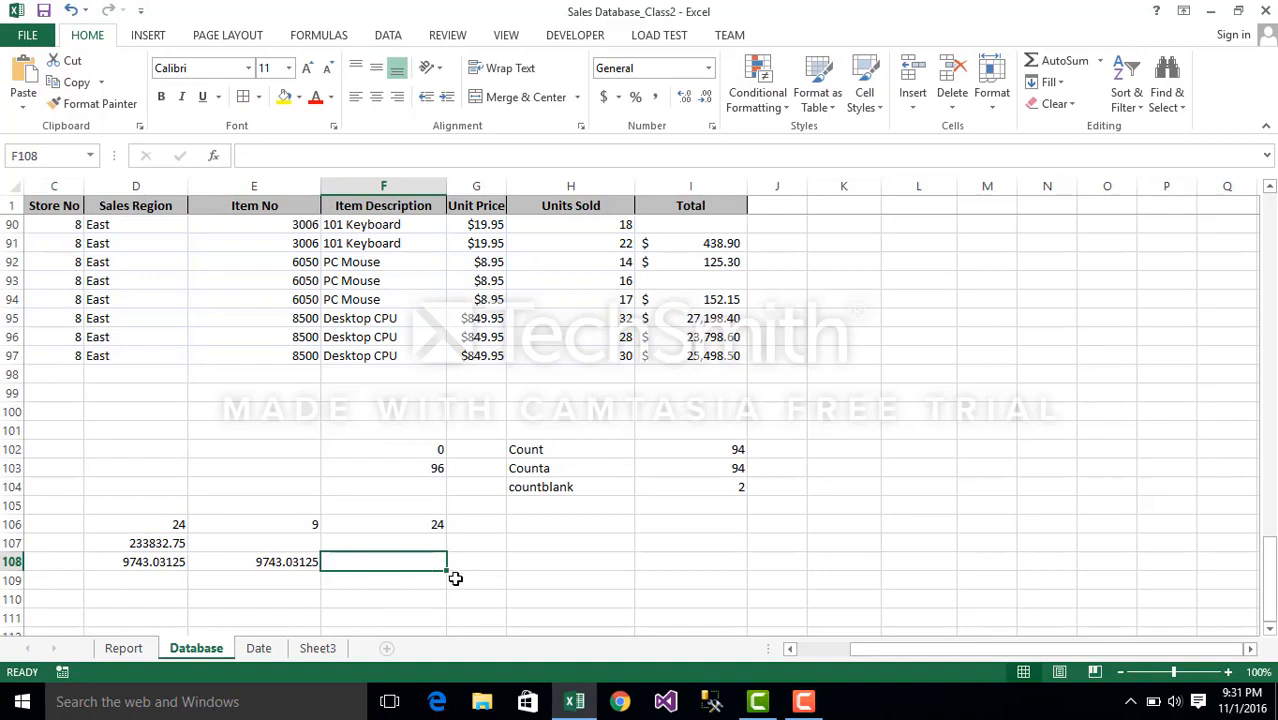
key(Down)
key(Down)
key(Down)
key(Down)
key(Up)
key(Up)
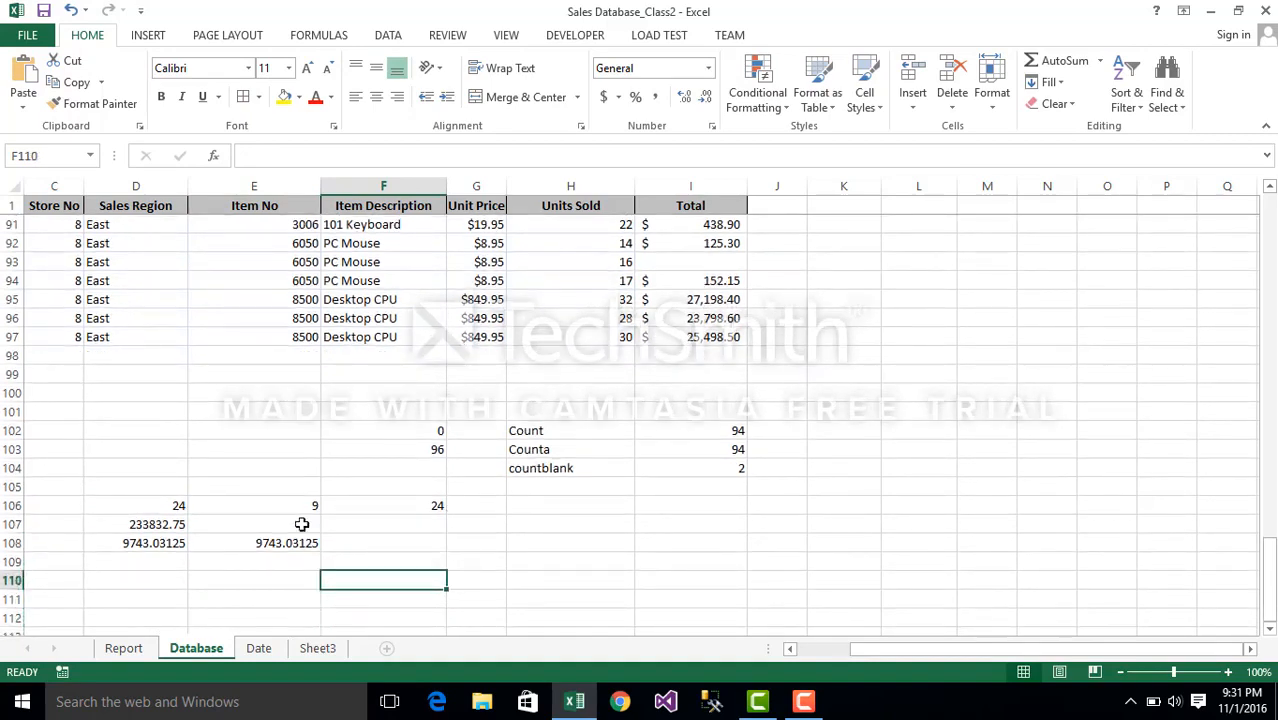
click(294, 507)
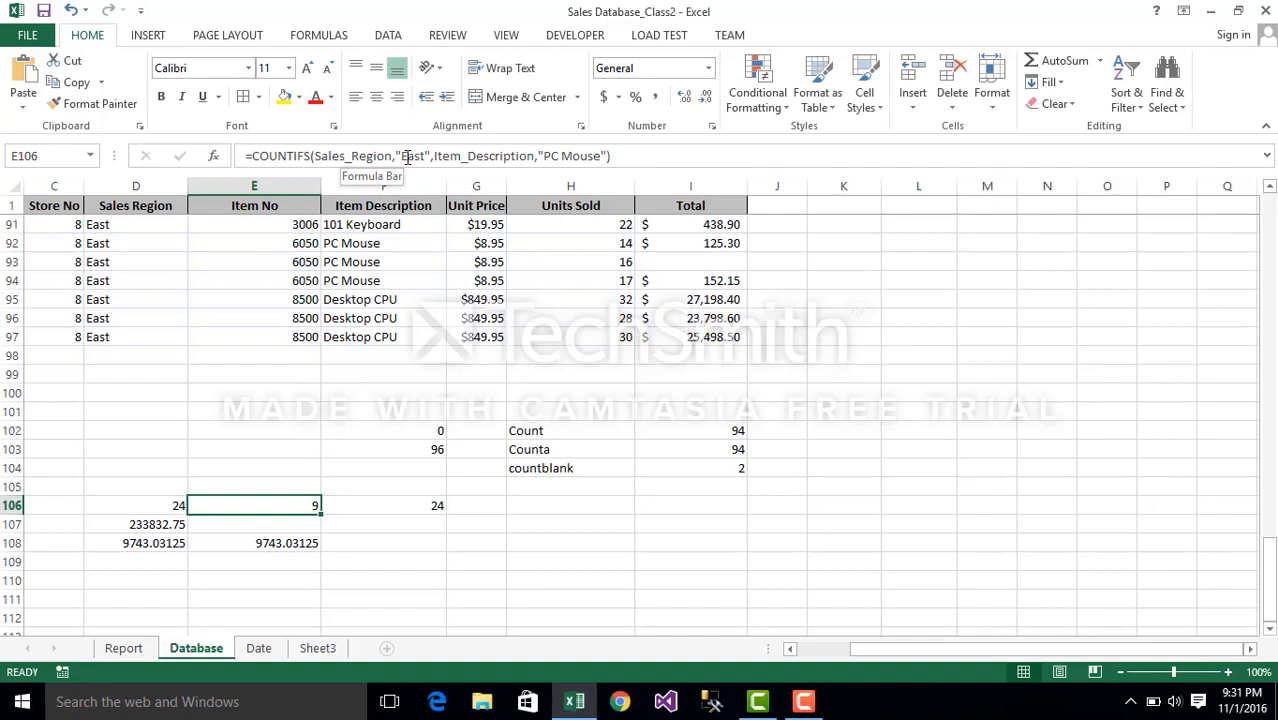
click(285, 545)
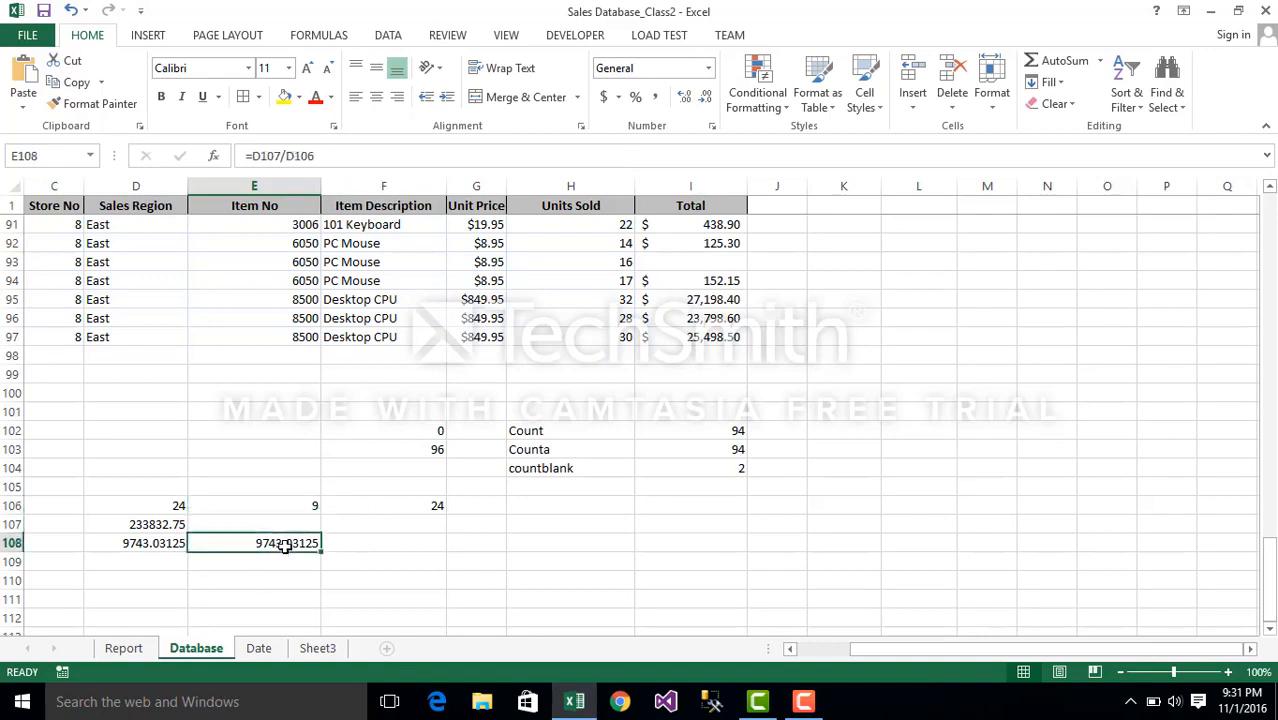
Start a SUMIFS formula in cell F110 with the named range Total as its sum range.
click(257, 583)
click(364, 582)
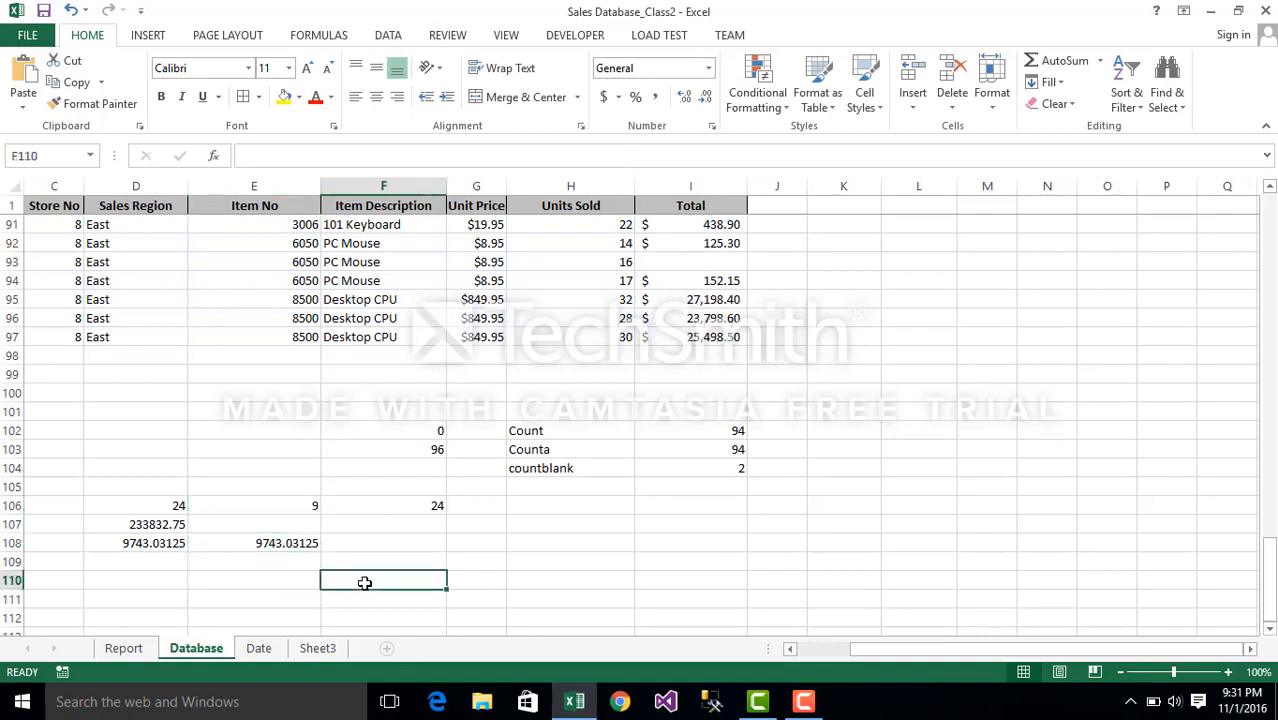
text(=sum)
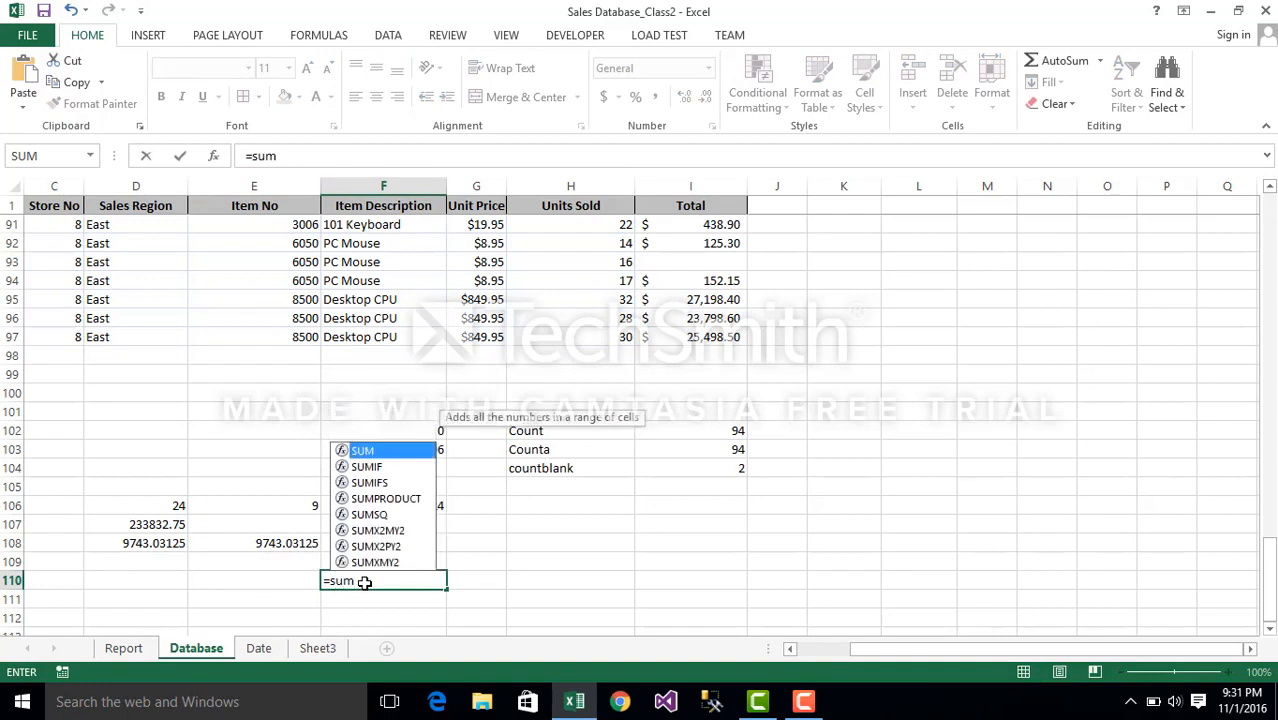
key(Down)
key(Down)
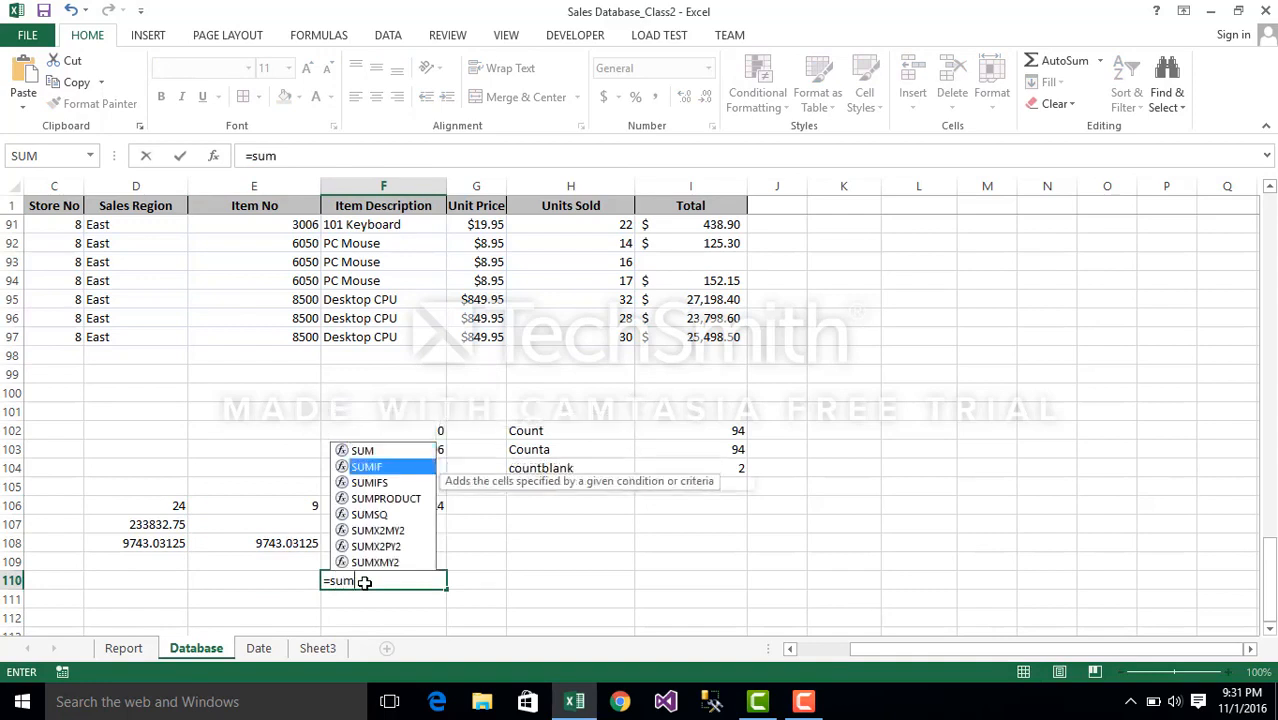
key(Tab)
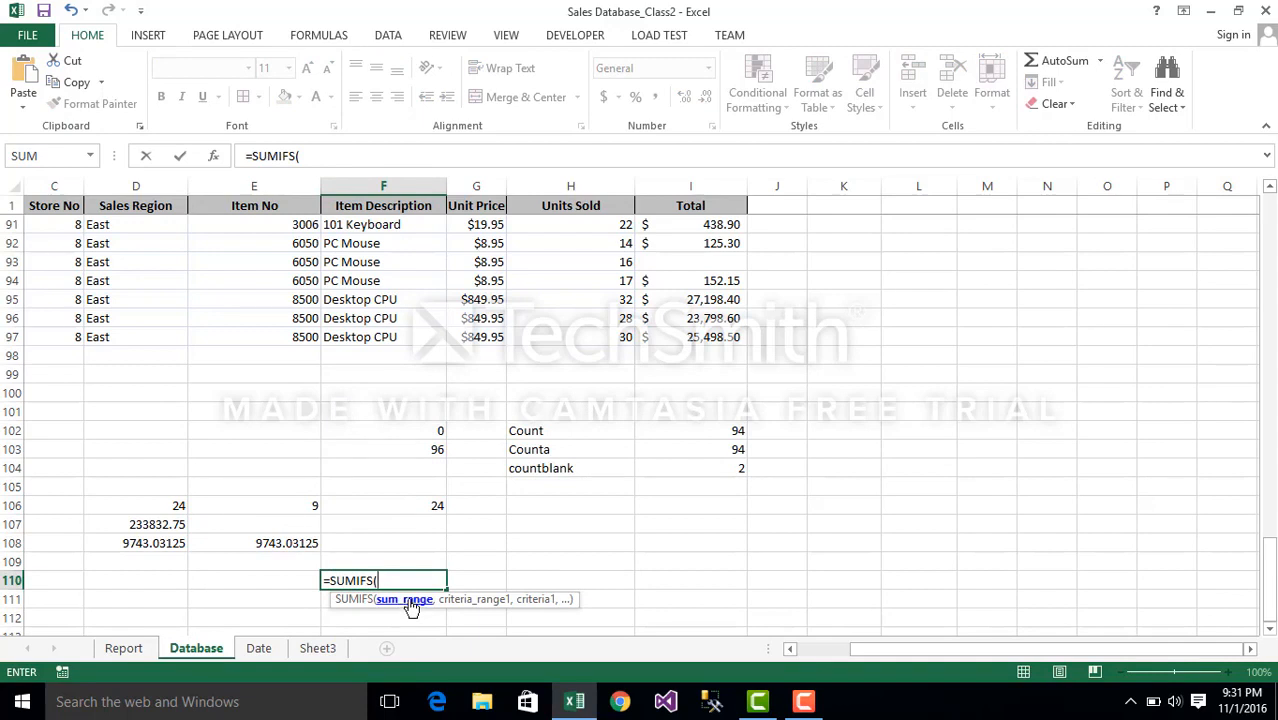
text(to)
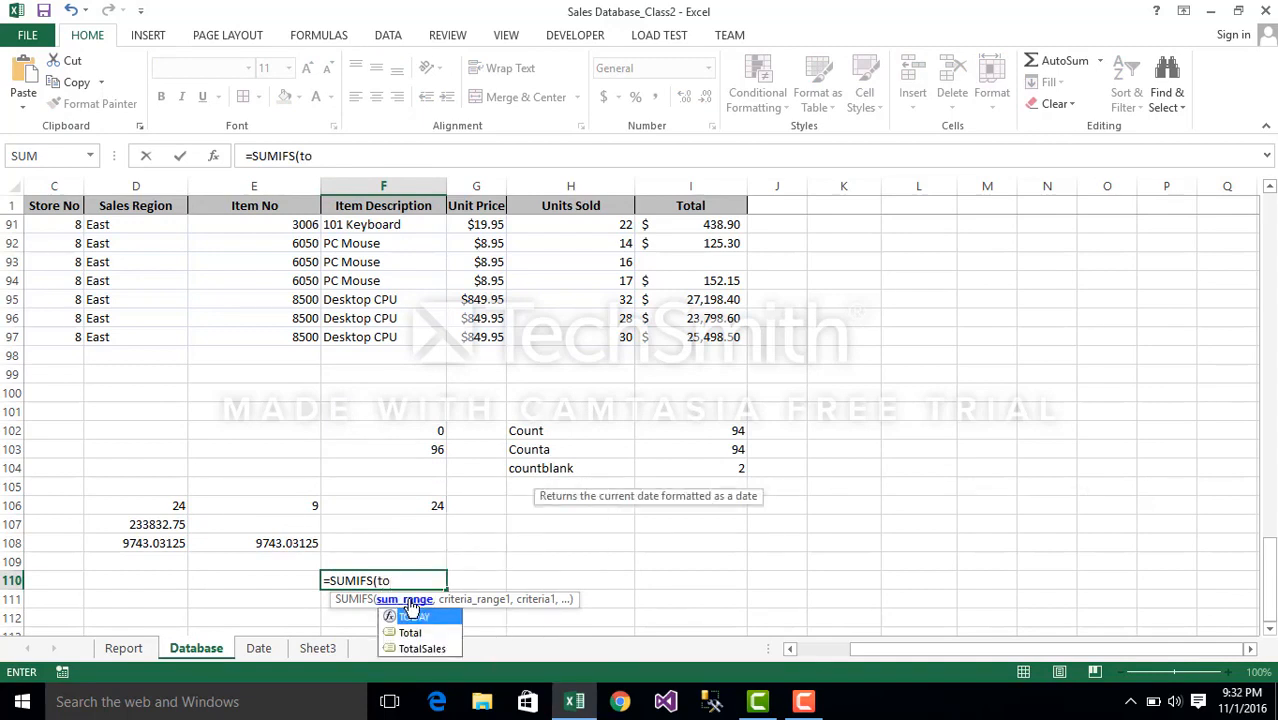
key(Down)
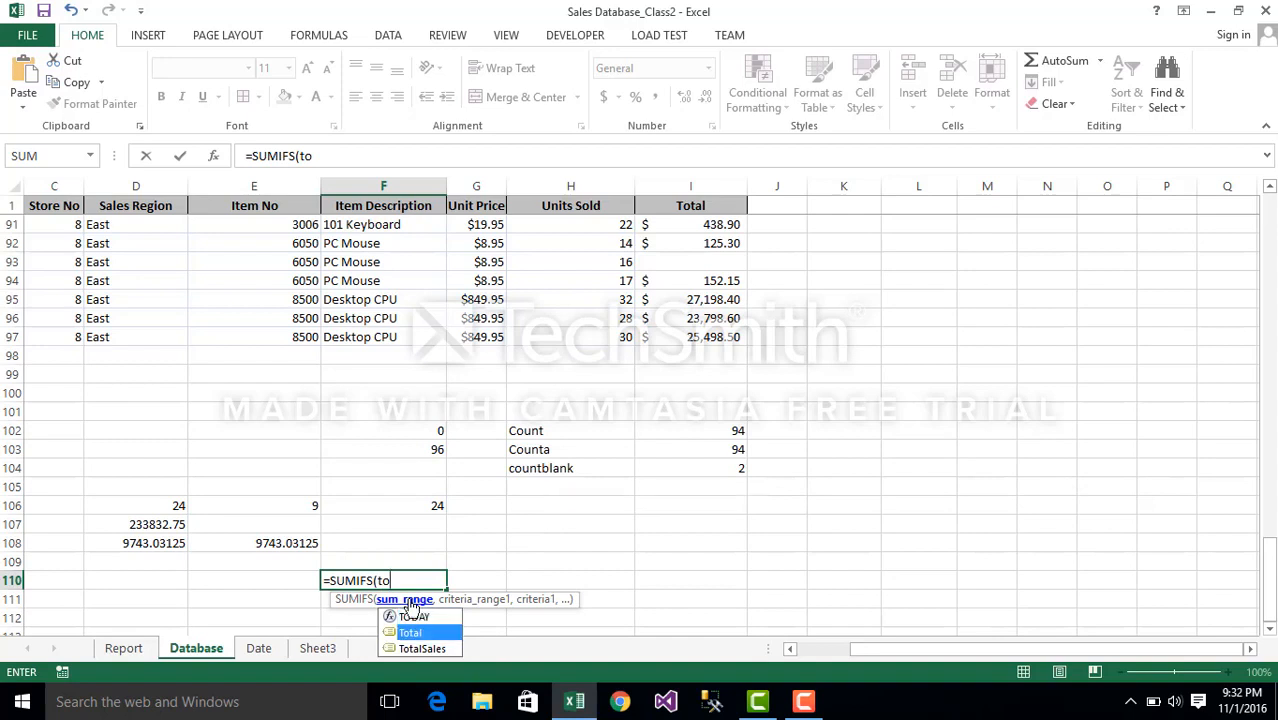
key(Tab)
text(,)
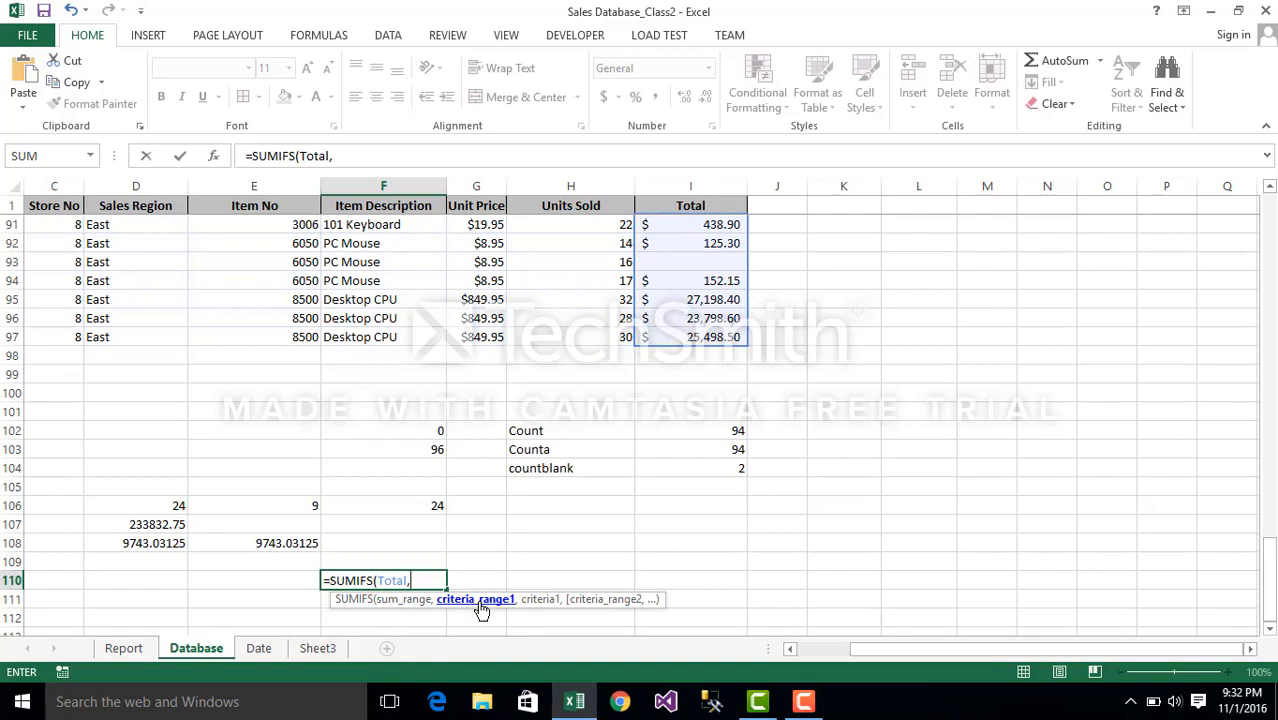
Add Sales_Region as the first criteria range of the F110 SUMIFS formula, with "East" as its criterion.
text(s)
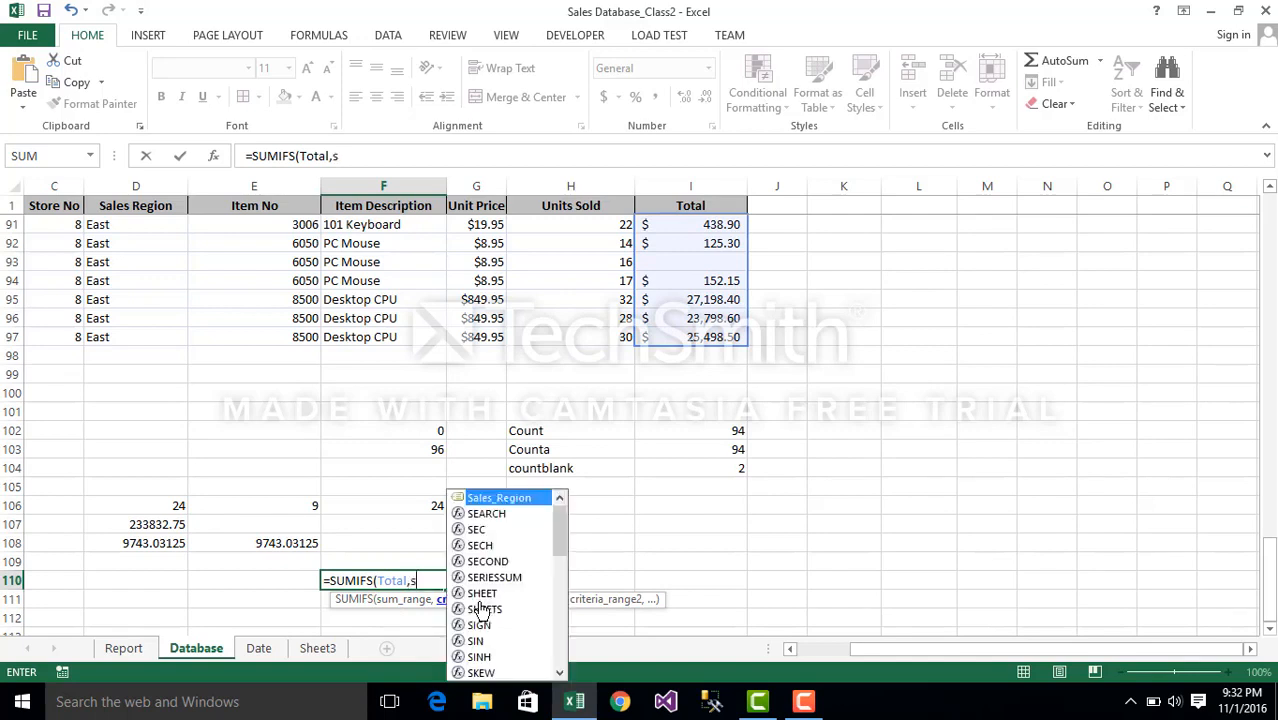
key(Tab)
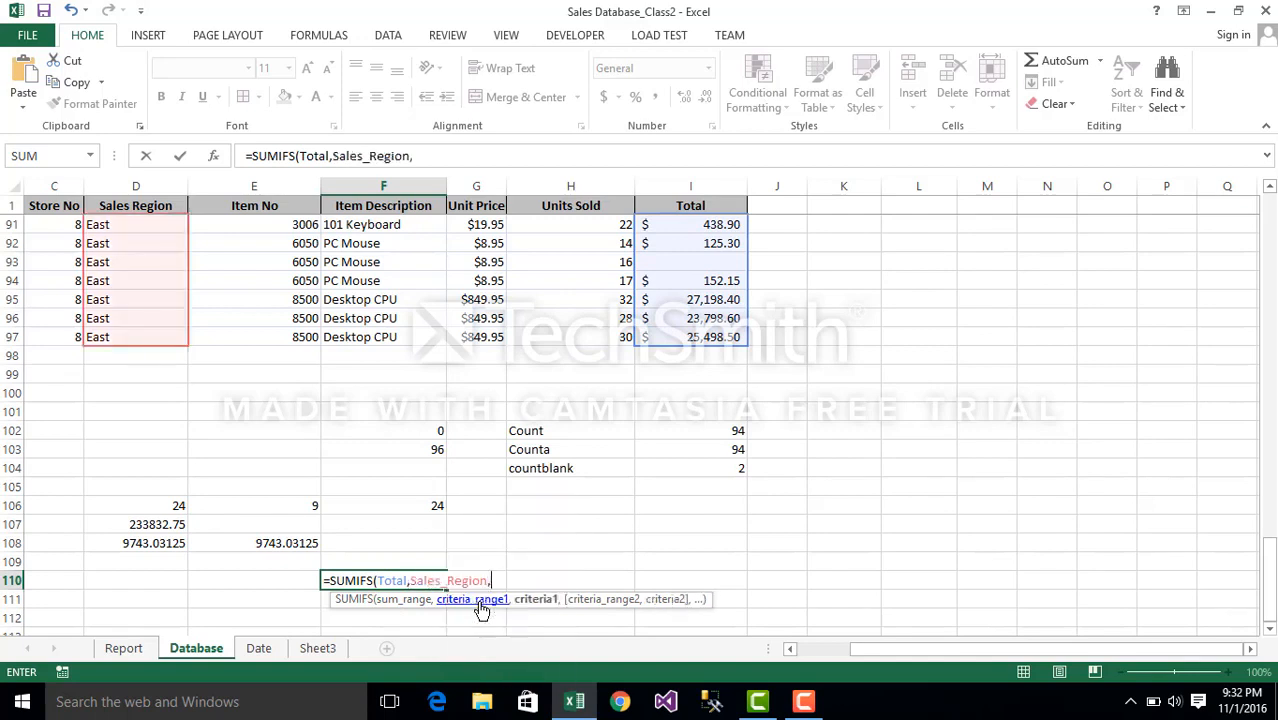
key(Up)
text(")
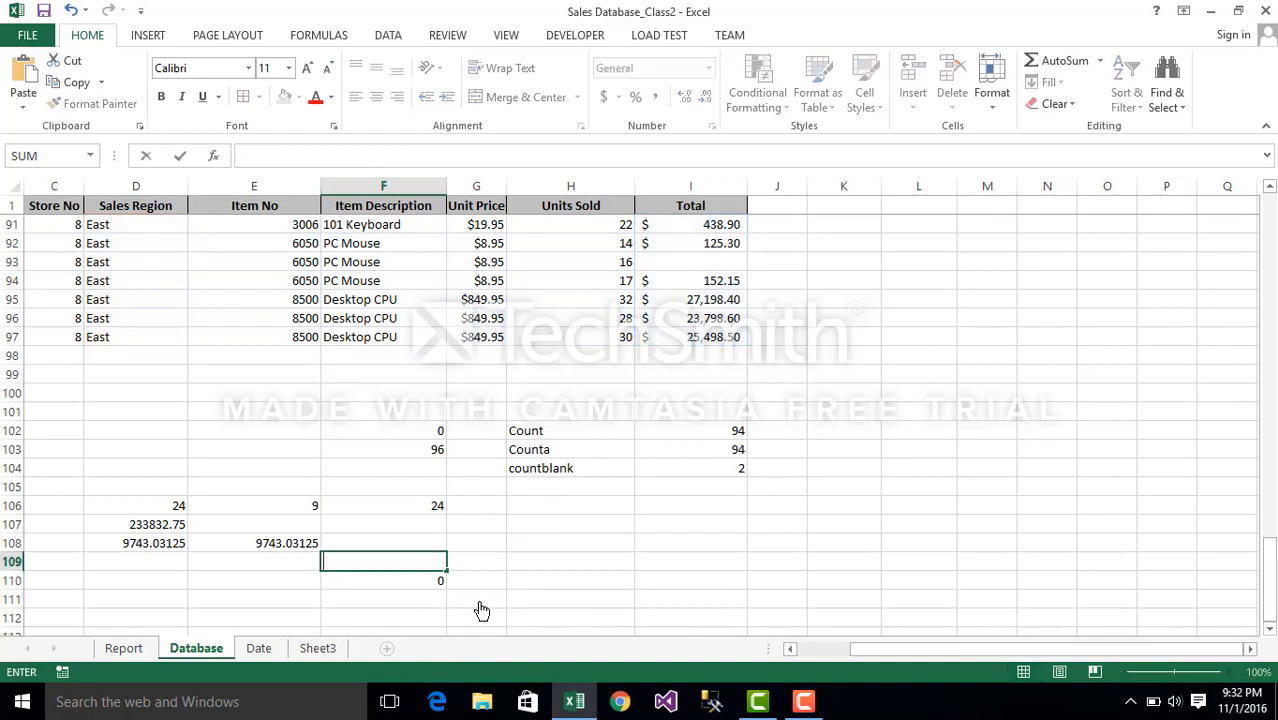
key(BackSpace)
click(395, 578)
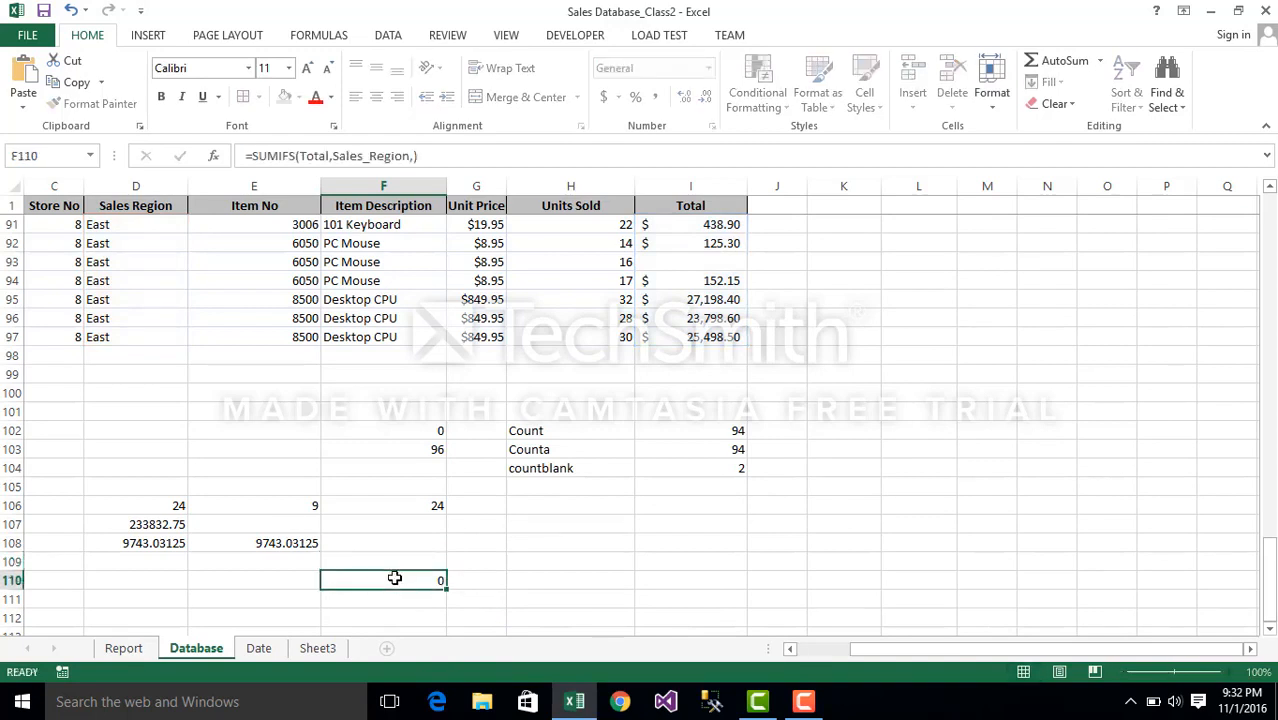
click(414, 157)
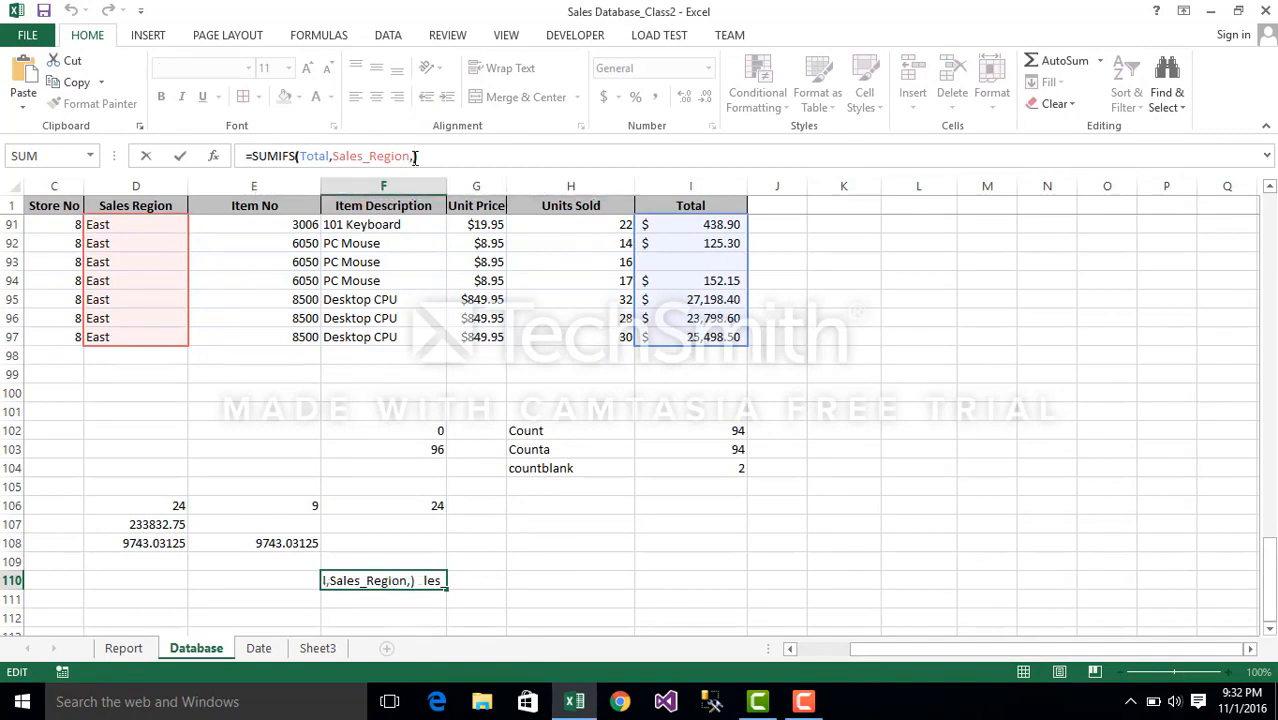
text("E)
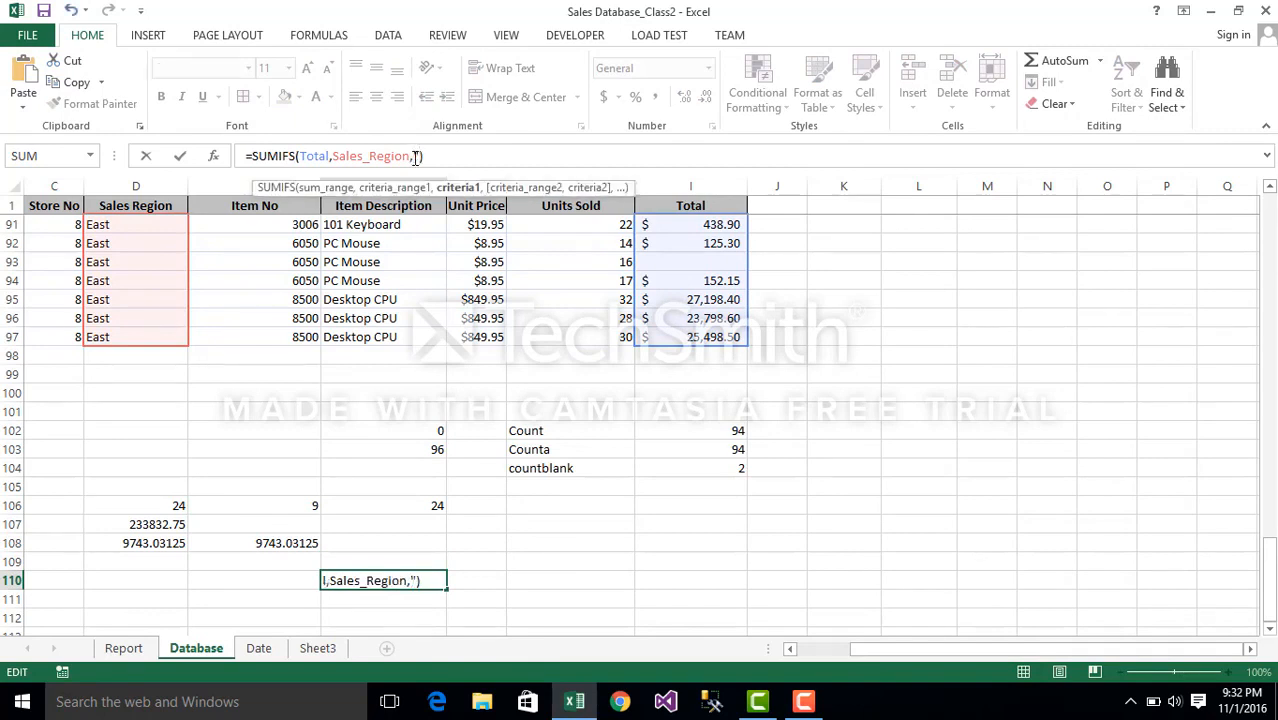
text(ast",)
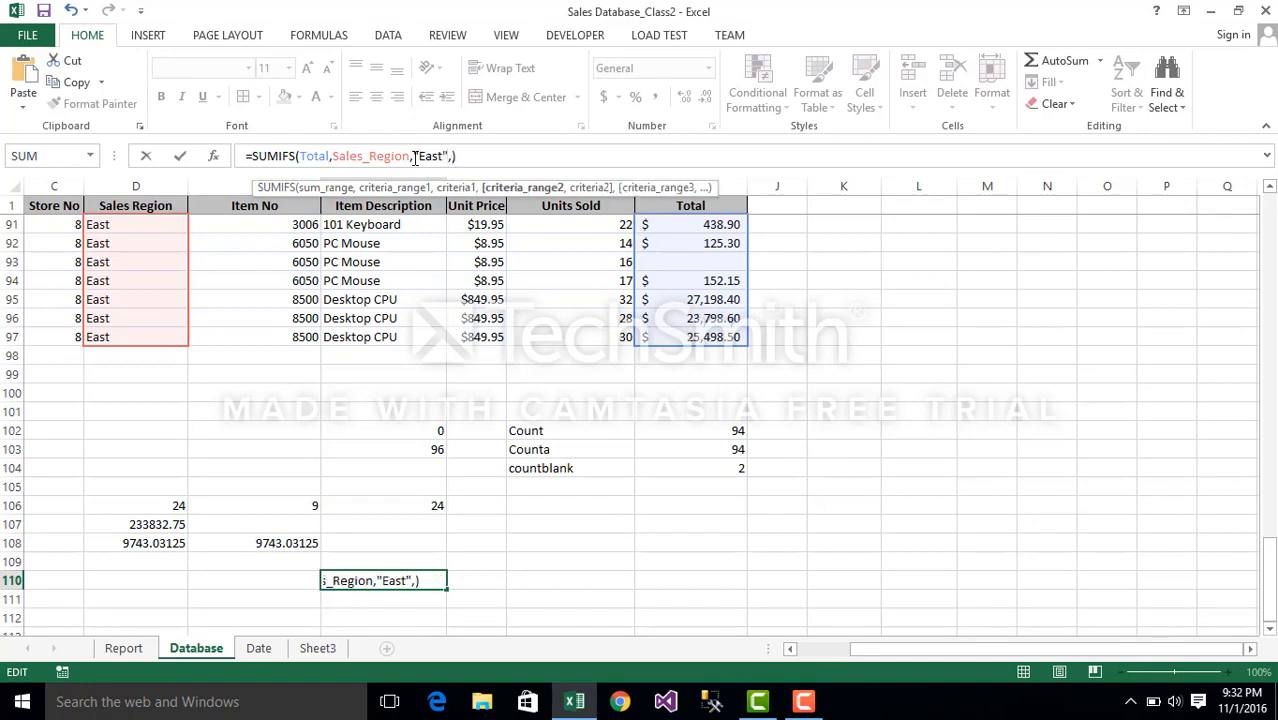
Complete the F110 SUMIFS formula with Item_Description as the second criteria range and "PC Mouse" as its criterion.
text(it)
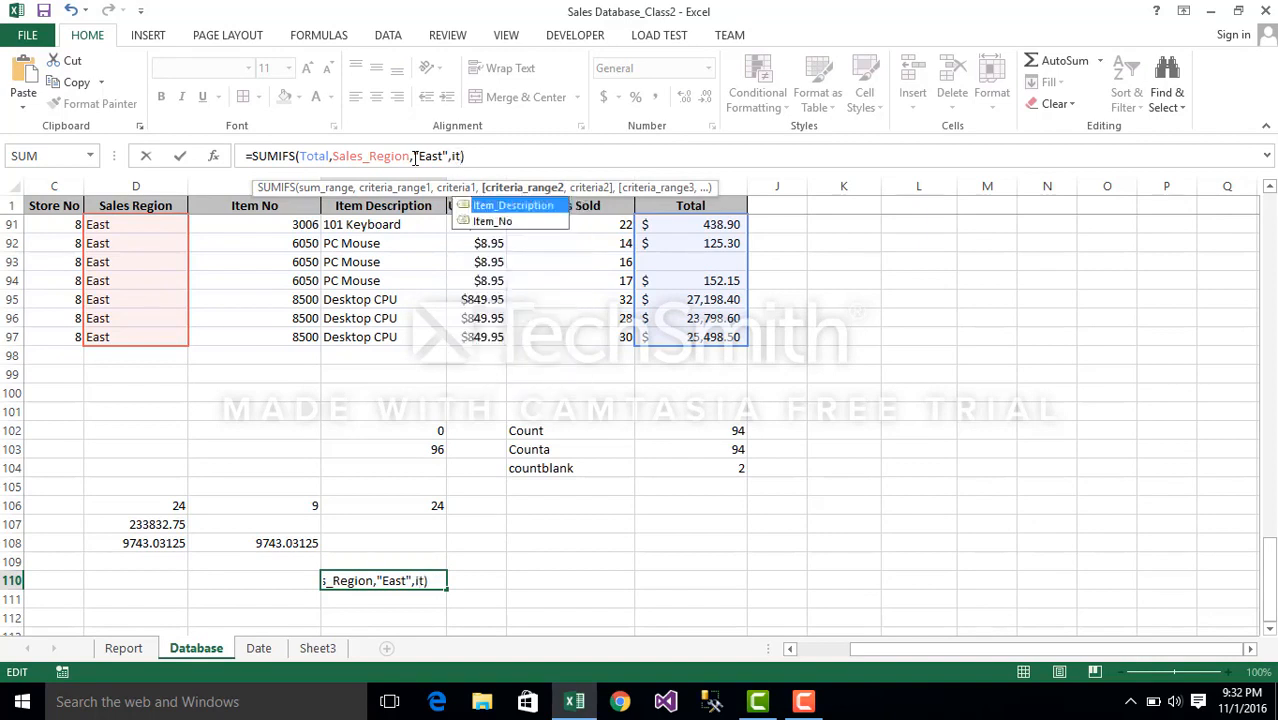
key(Tab)
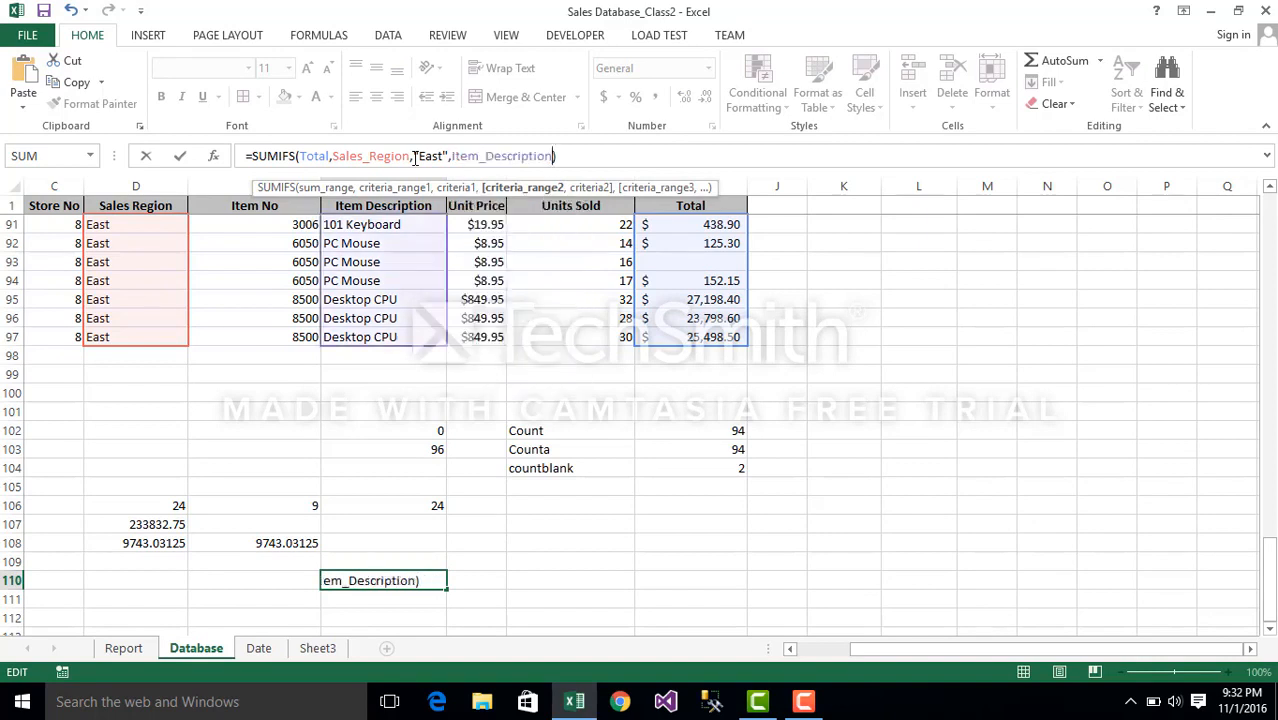
text(,")
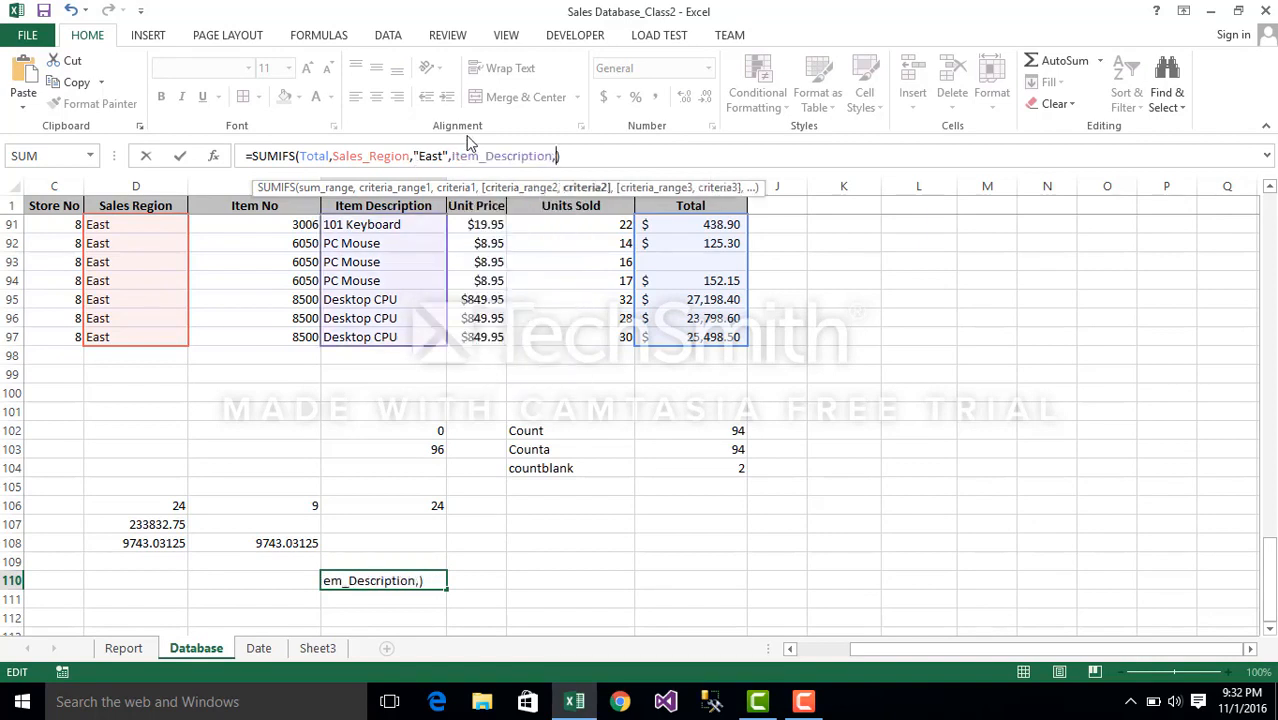
text(Mose)
key(BackSpace)
key(BackSpace)
key(BackSpace)
key(BackSpace)
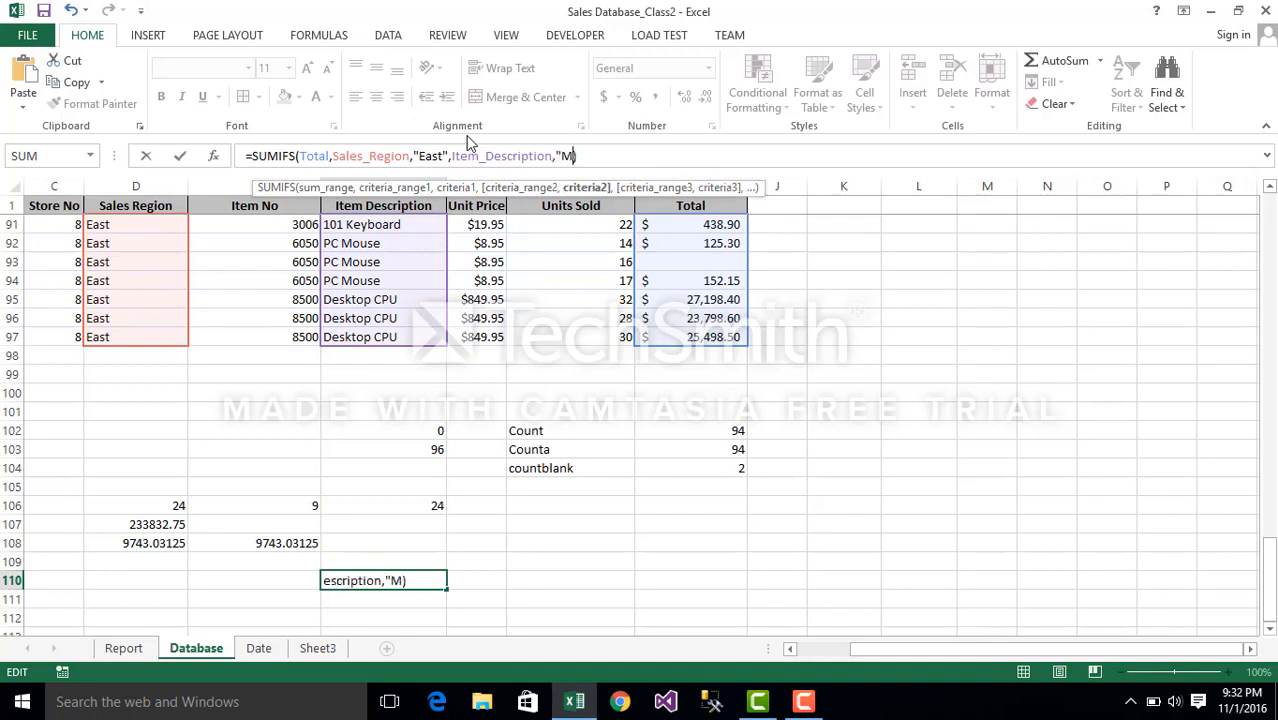
text(PC Mou)
key(BackSpace)
key(BackSpace)
text(ouse")
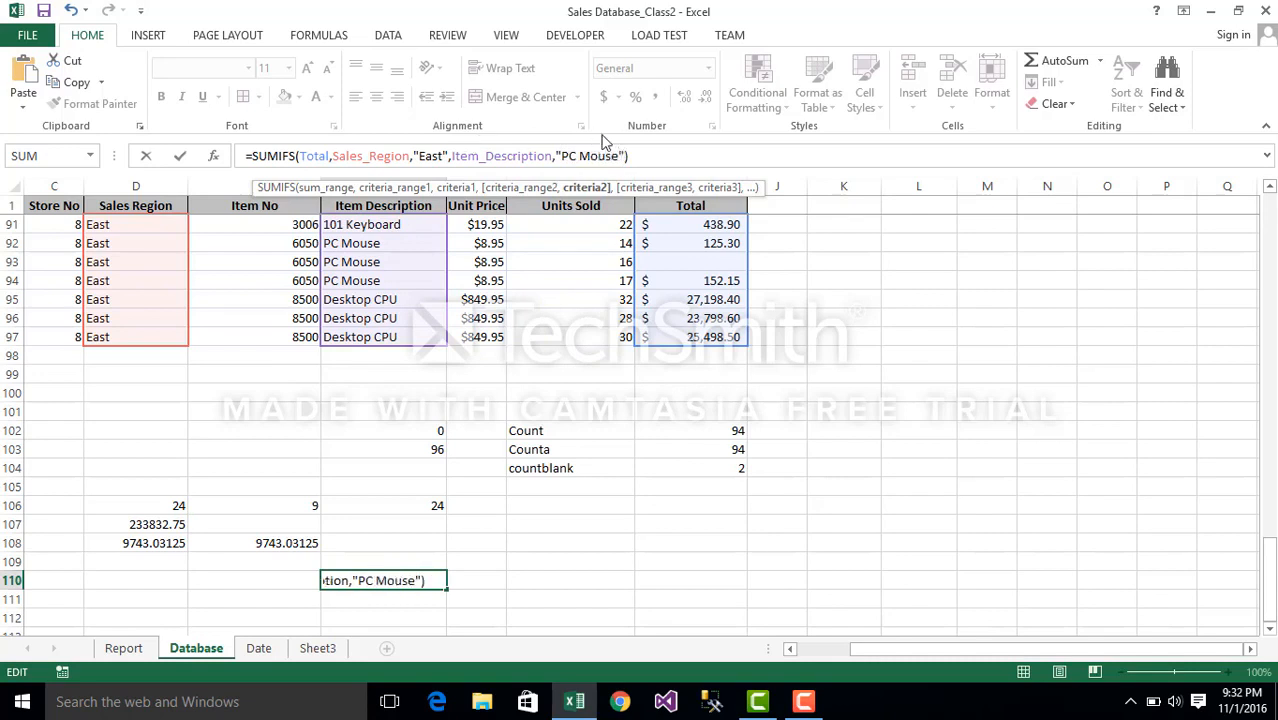
key(Return)
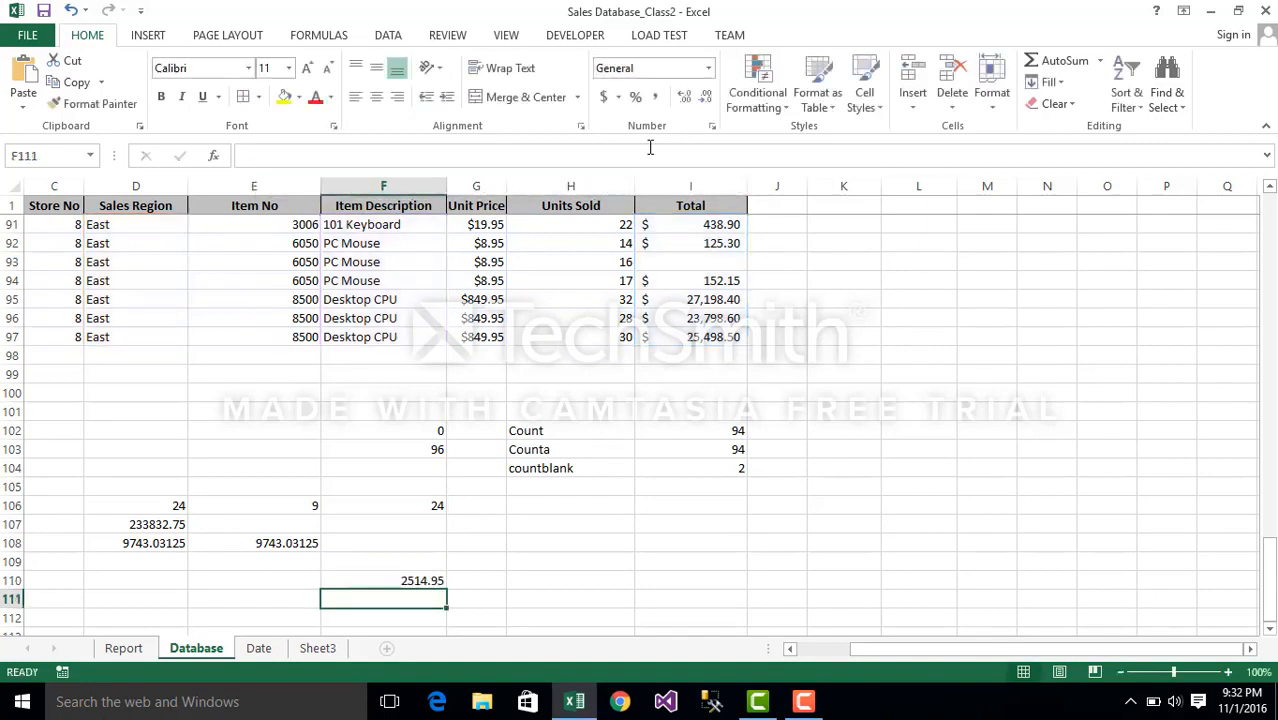
Review the SUMIFS formula in F110 and fill it down into cell F111.
click(378, 582)
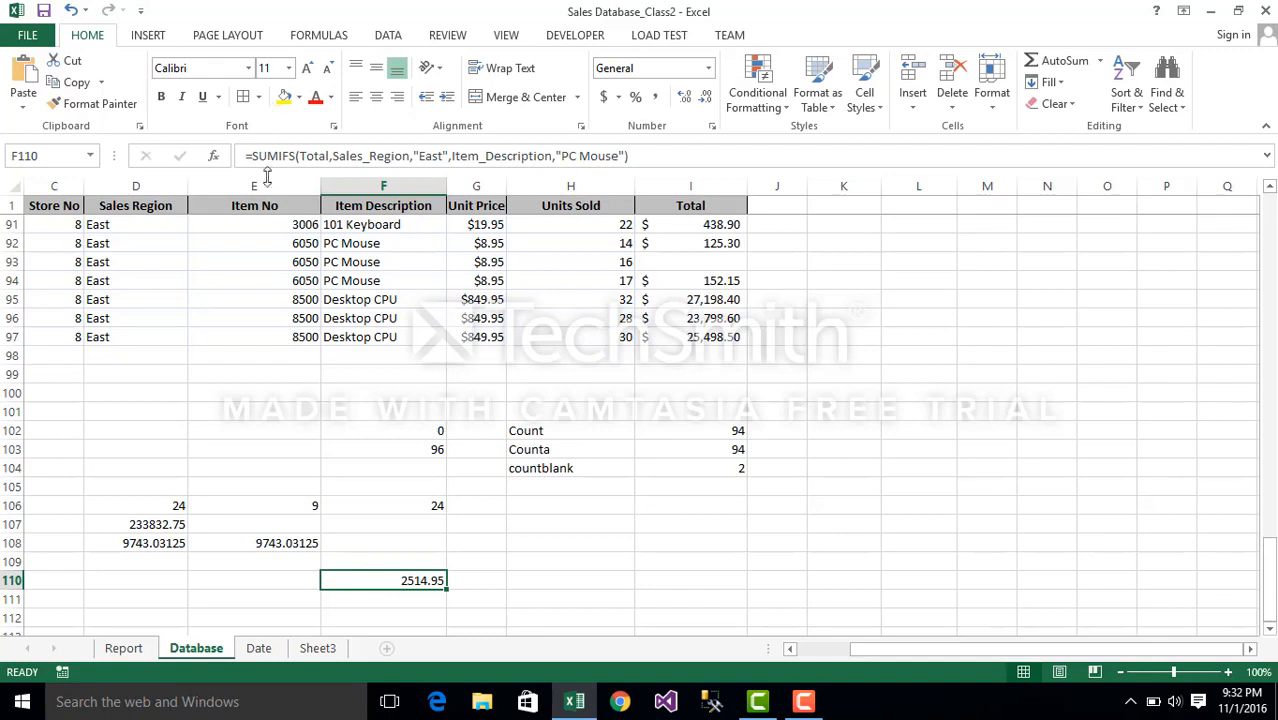
click(568, 622)
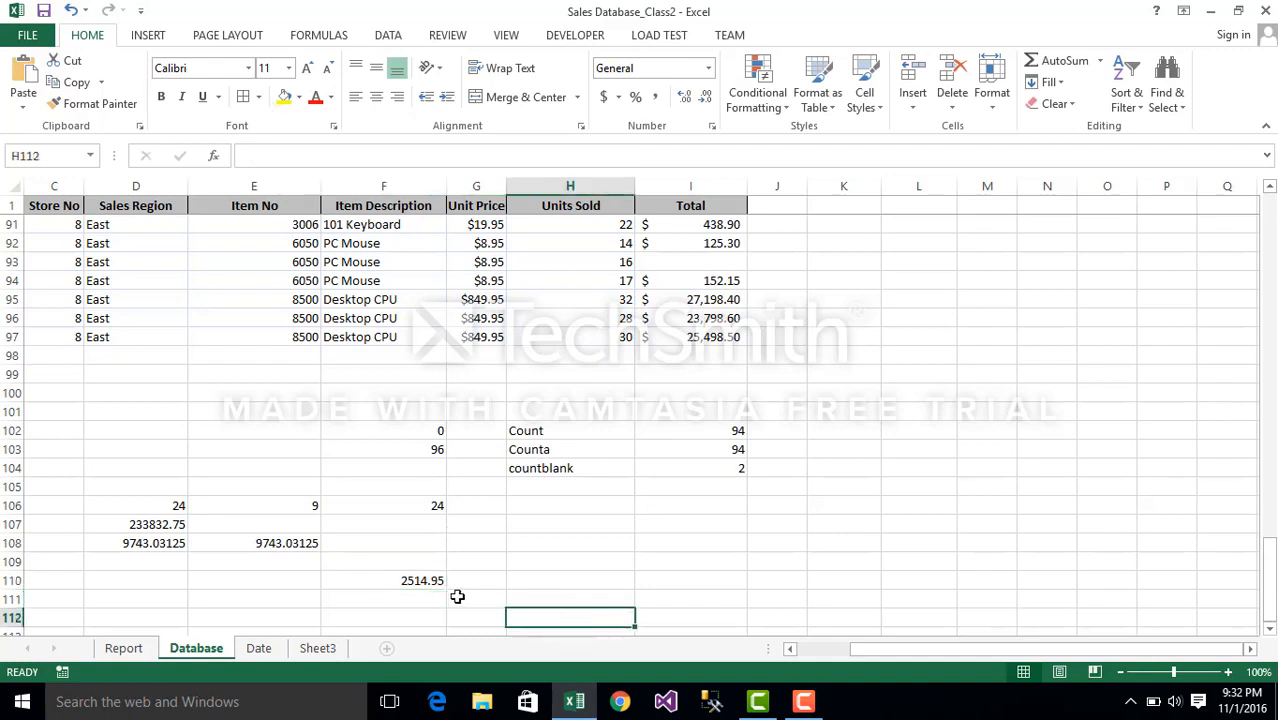
click(442, 585)
drag(442, 585, 446, 606)
click(420, 600)
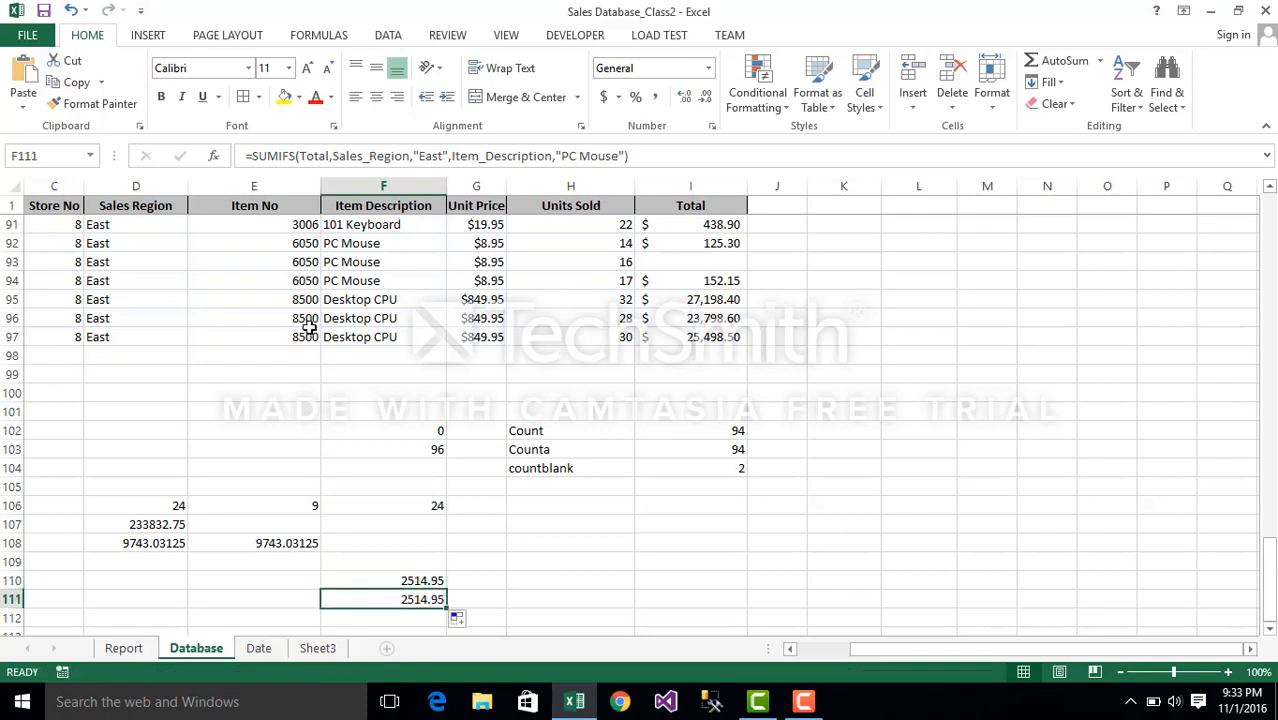
Try to replace SUMIFS with AVERAGEIF in the F111 formula, keeping its Total, Sales_Region, "East", Item_Description and "PC Mouse" arguments.
click(294, 160)
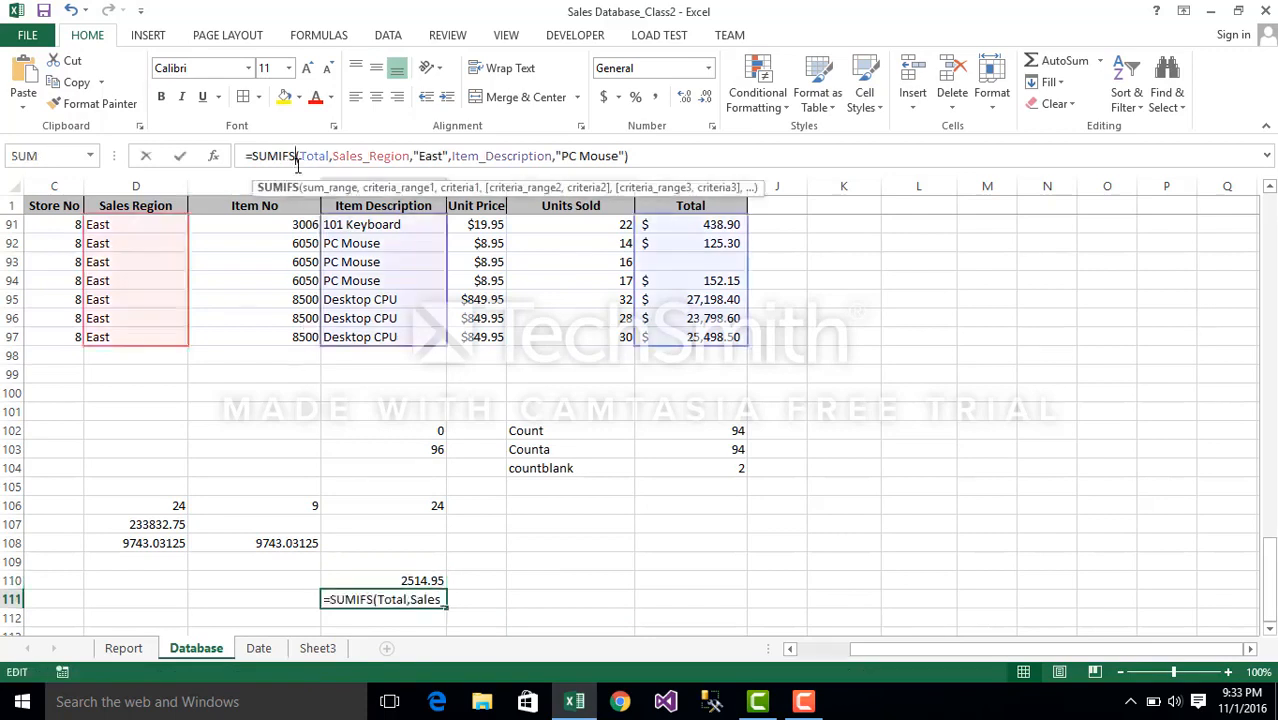
key(BackSpace)
key(BackSpace)
key(BackSpace)
key(BackSpace)
key(BackSpace)
key(BackSpace)
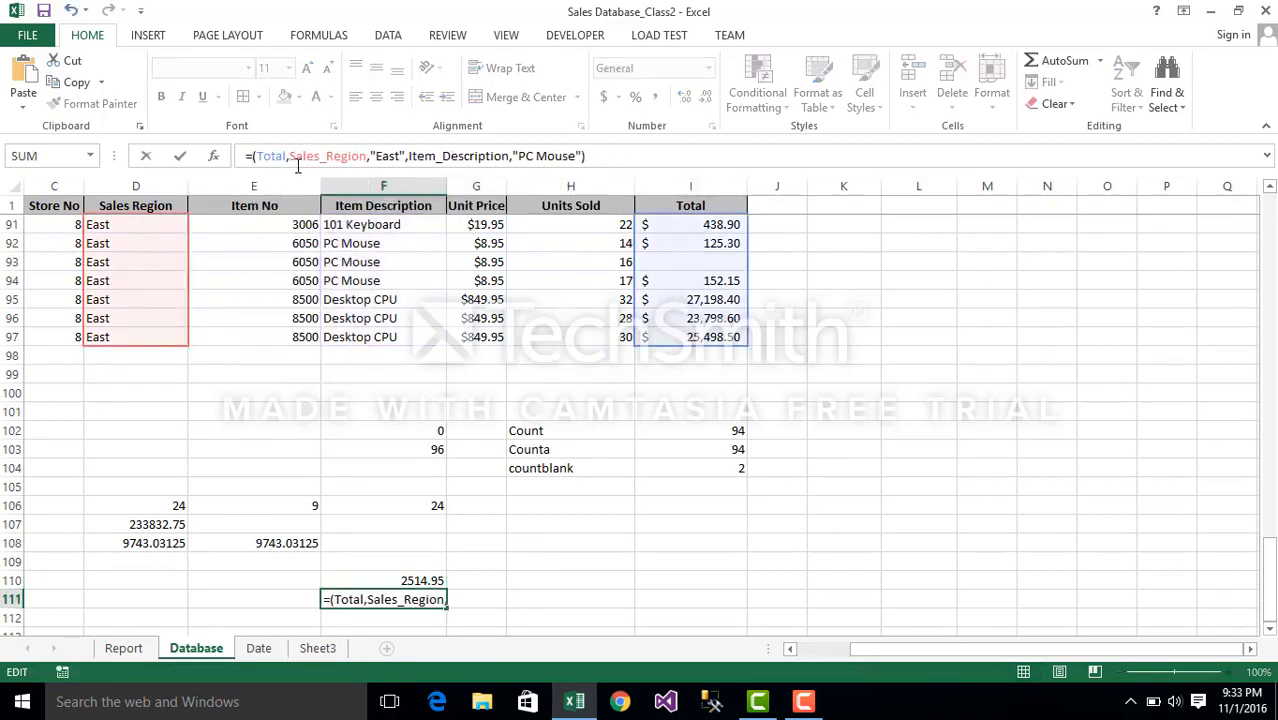
text(A)
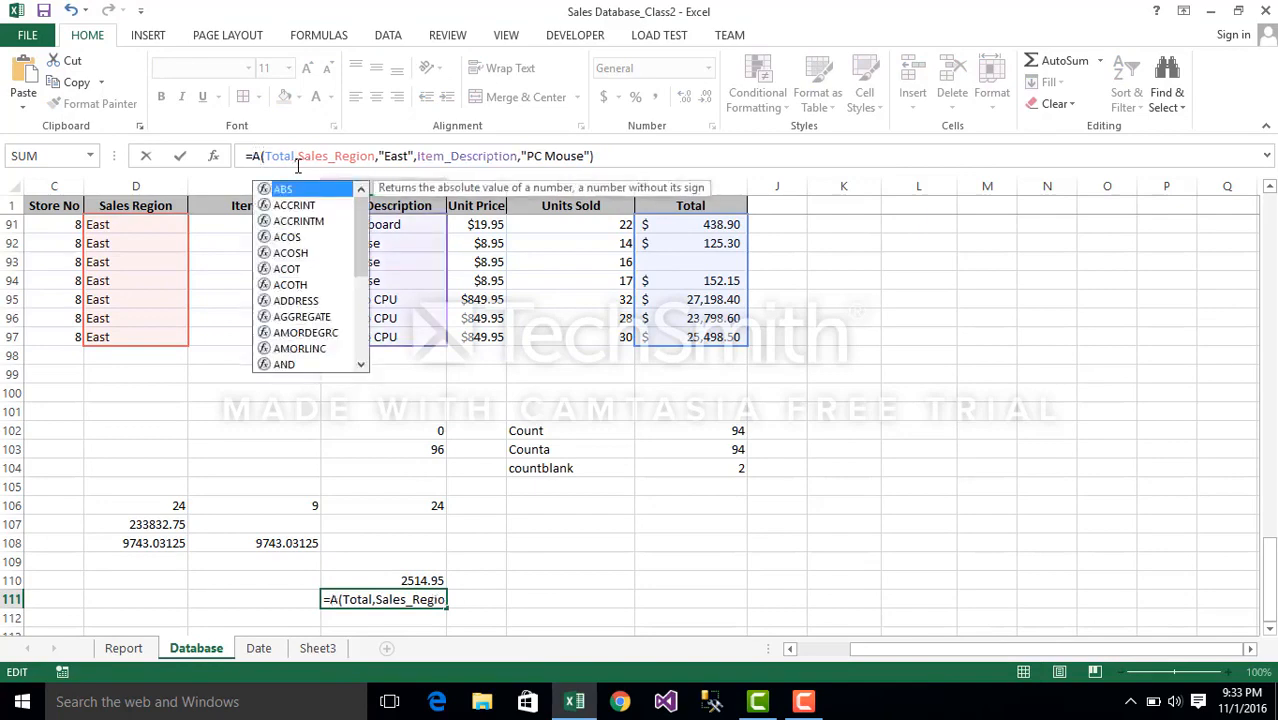
text(VE)
key(Down)
key(Down)
key(Down)
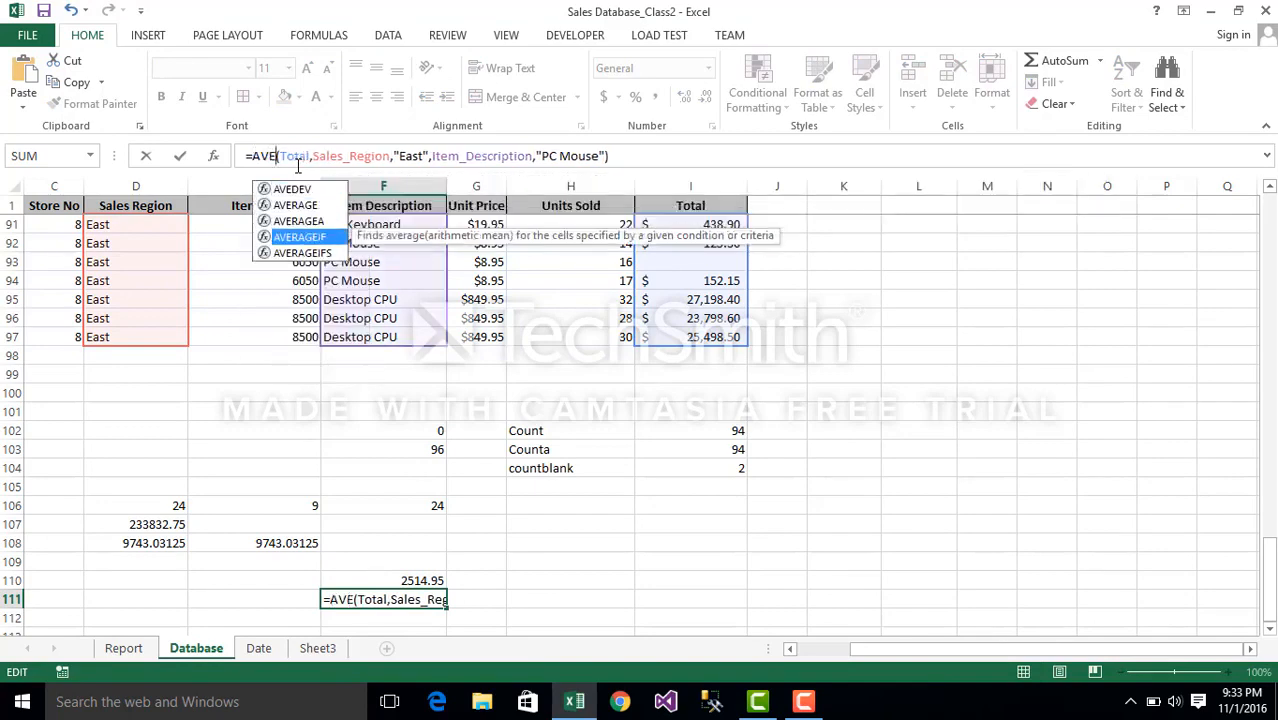
key(Return)
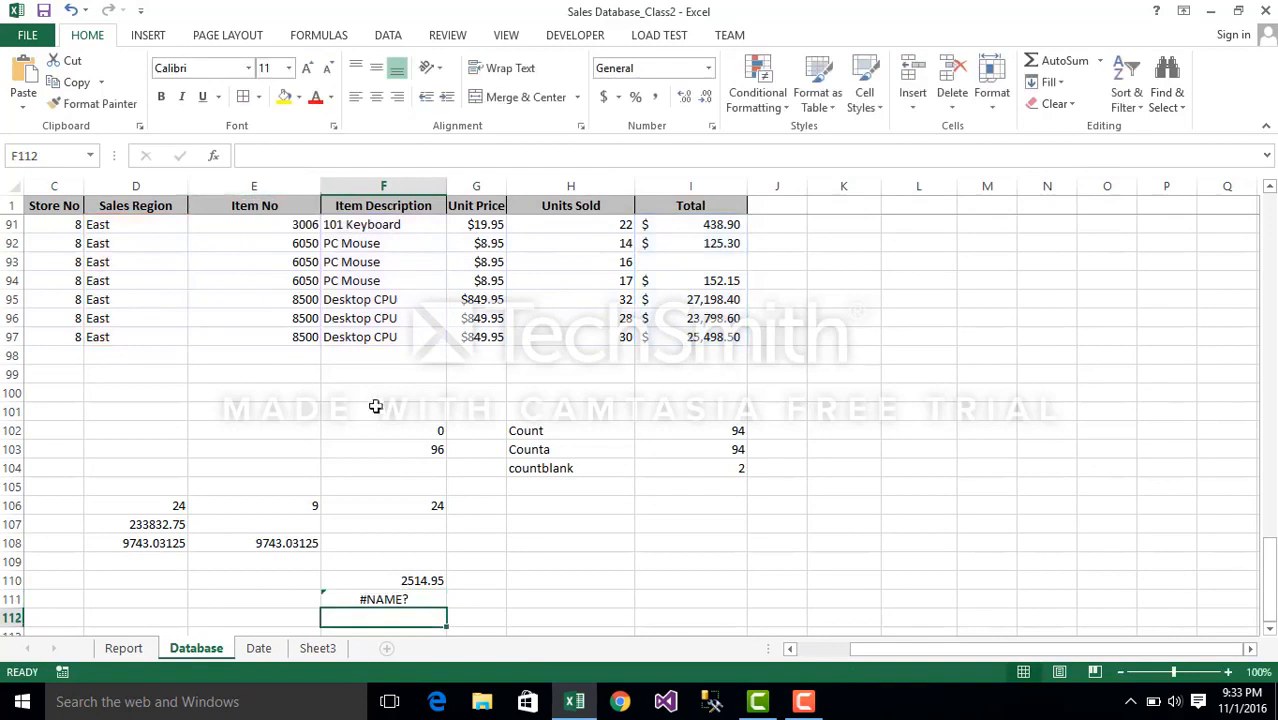
Correct the function name in the F111 formula to AVERAGEIFS.
click(414, 599)
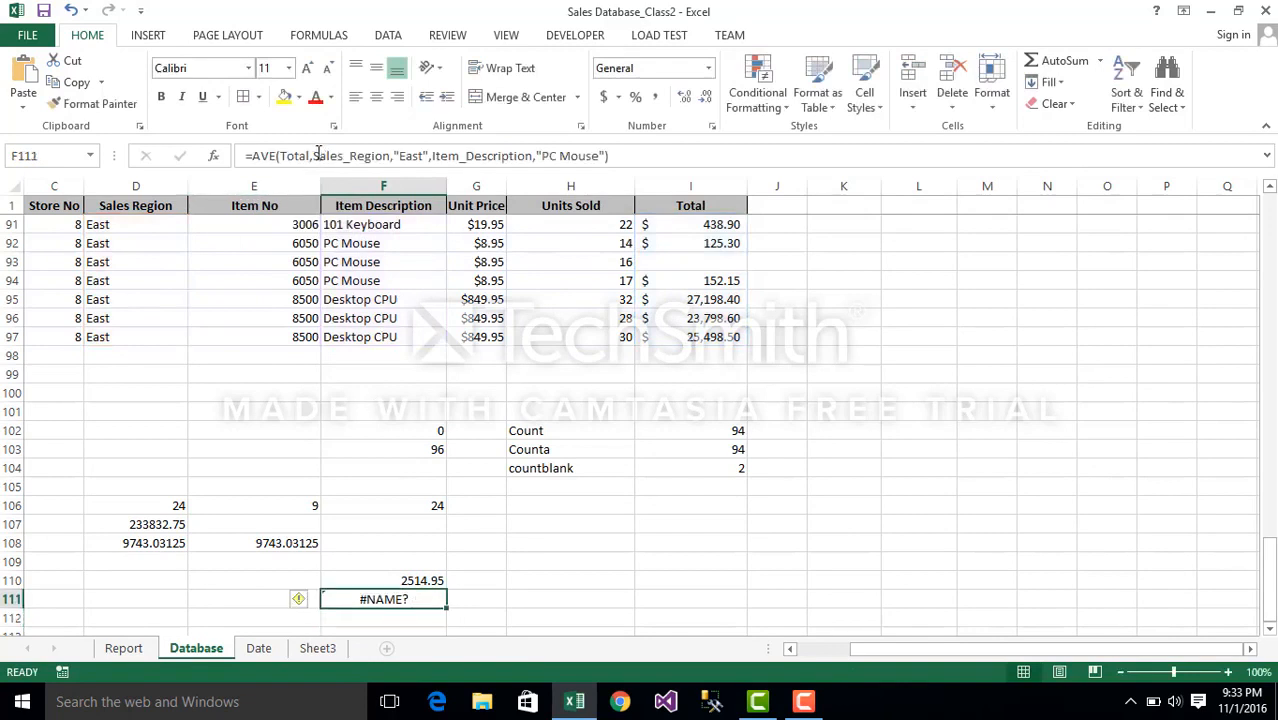
click(277, 155)
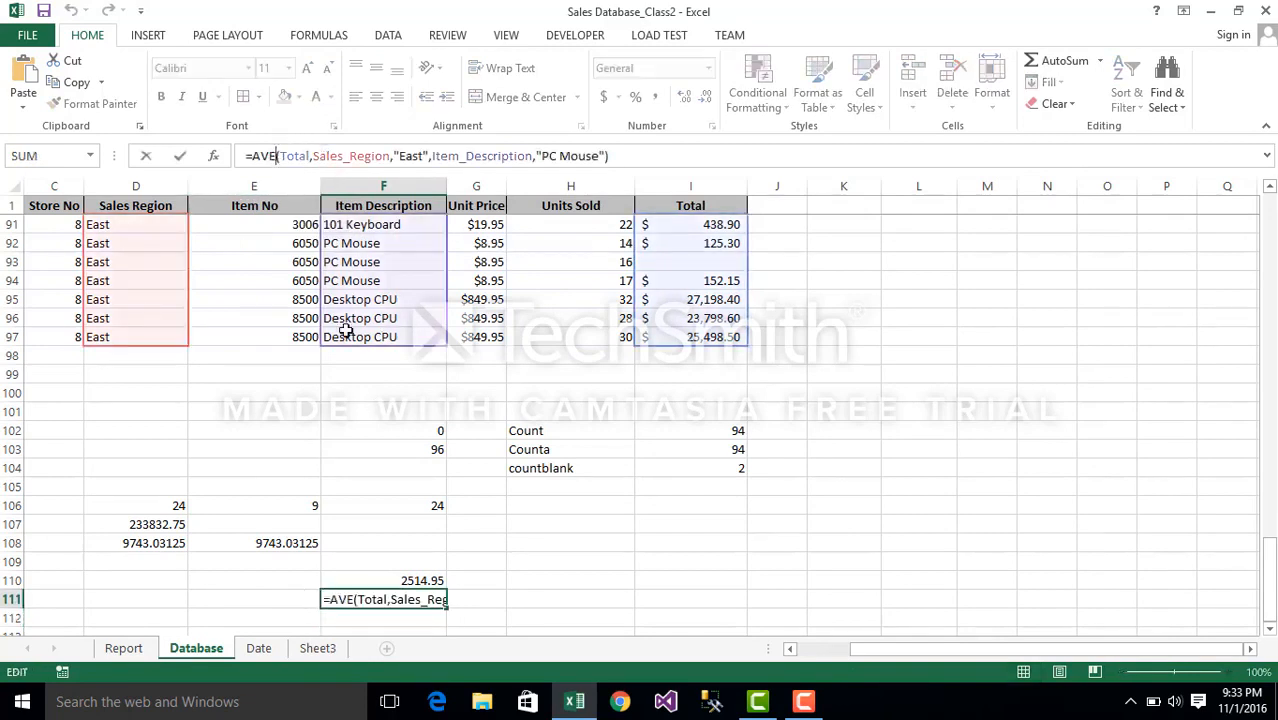
text(R)
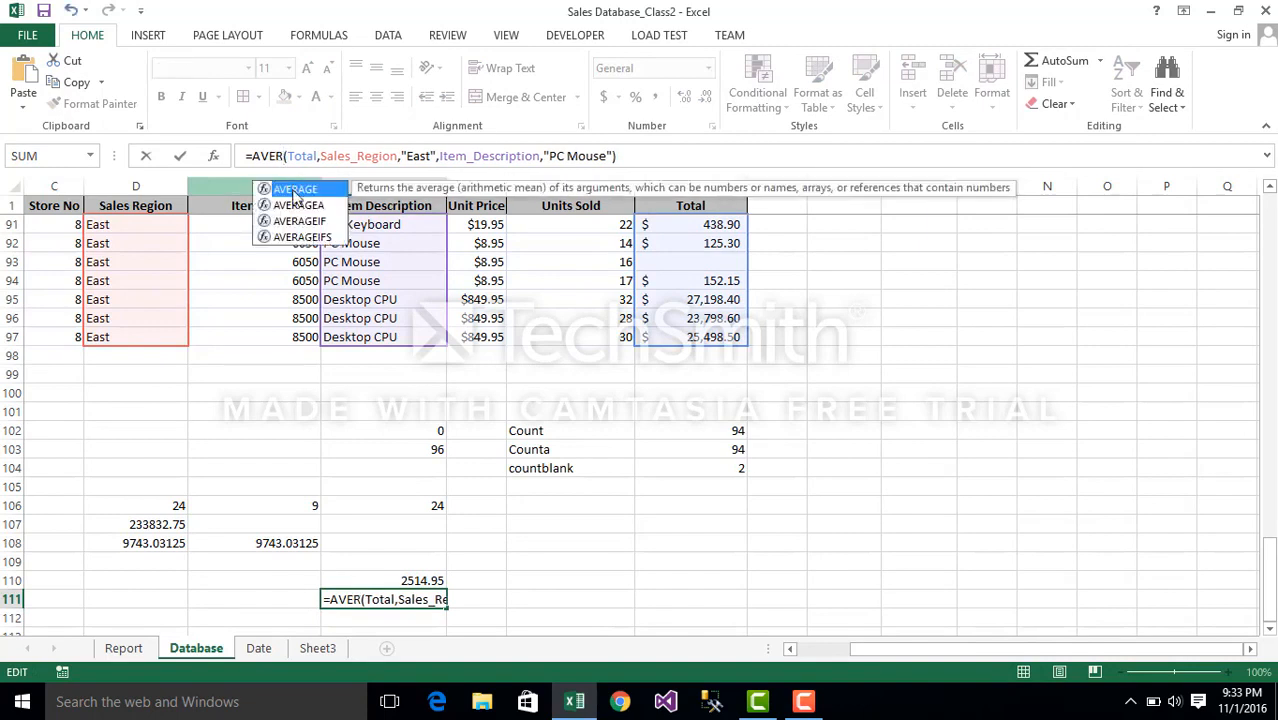
double_click(292, 237)
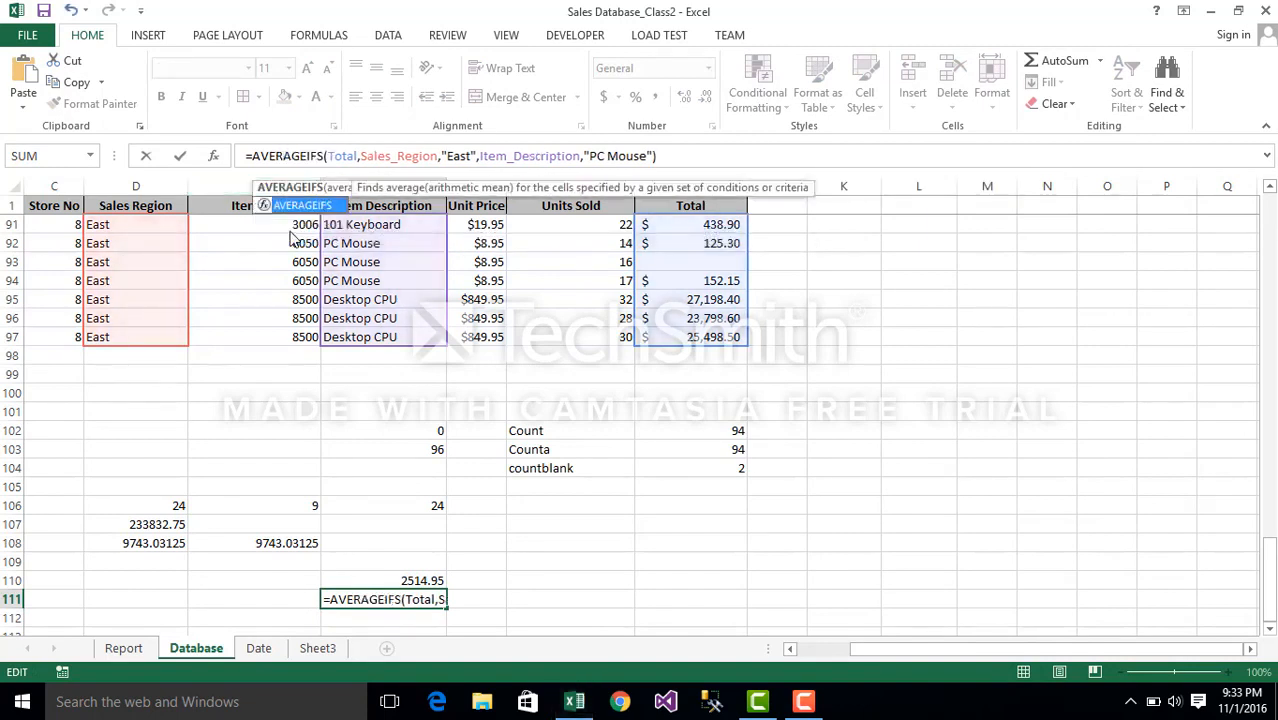
click(722, 163)
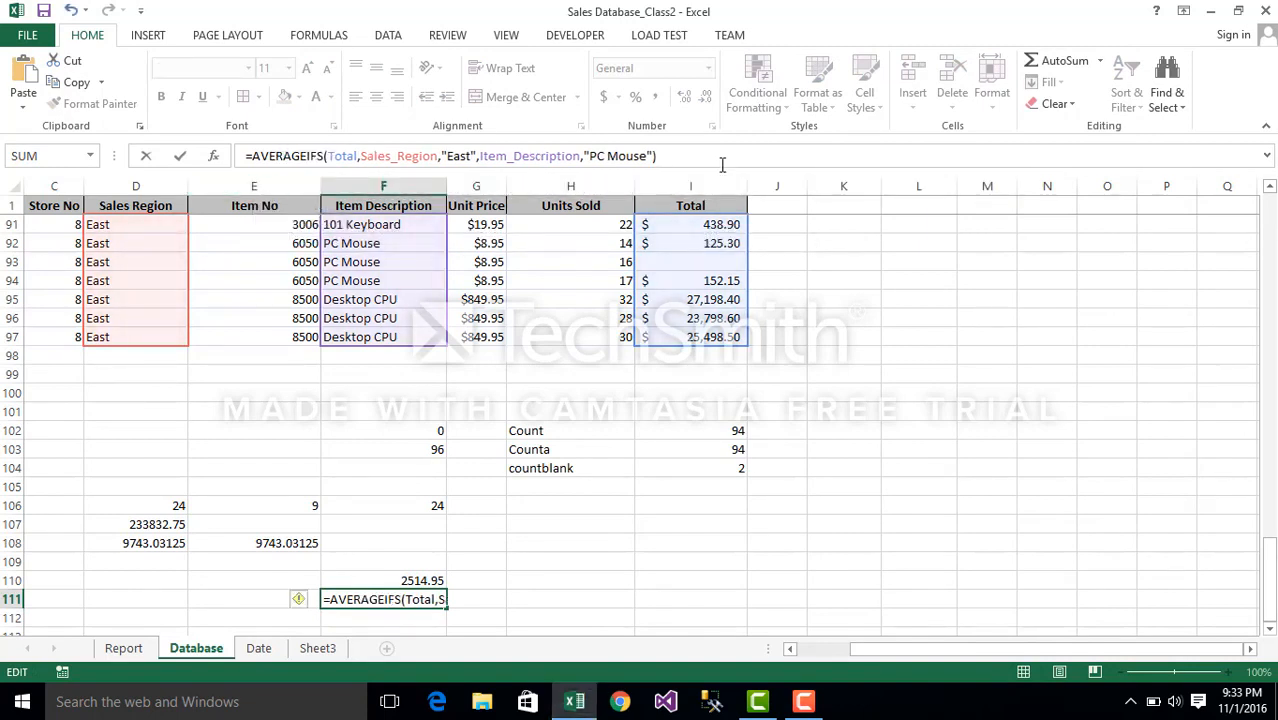
key(Return)
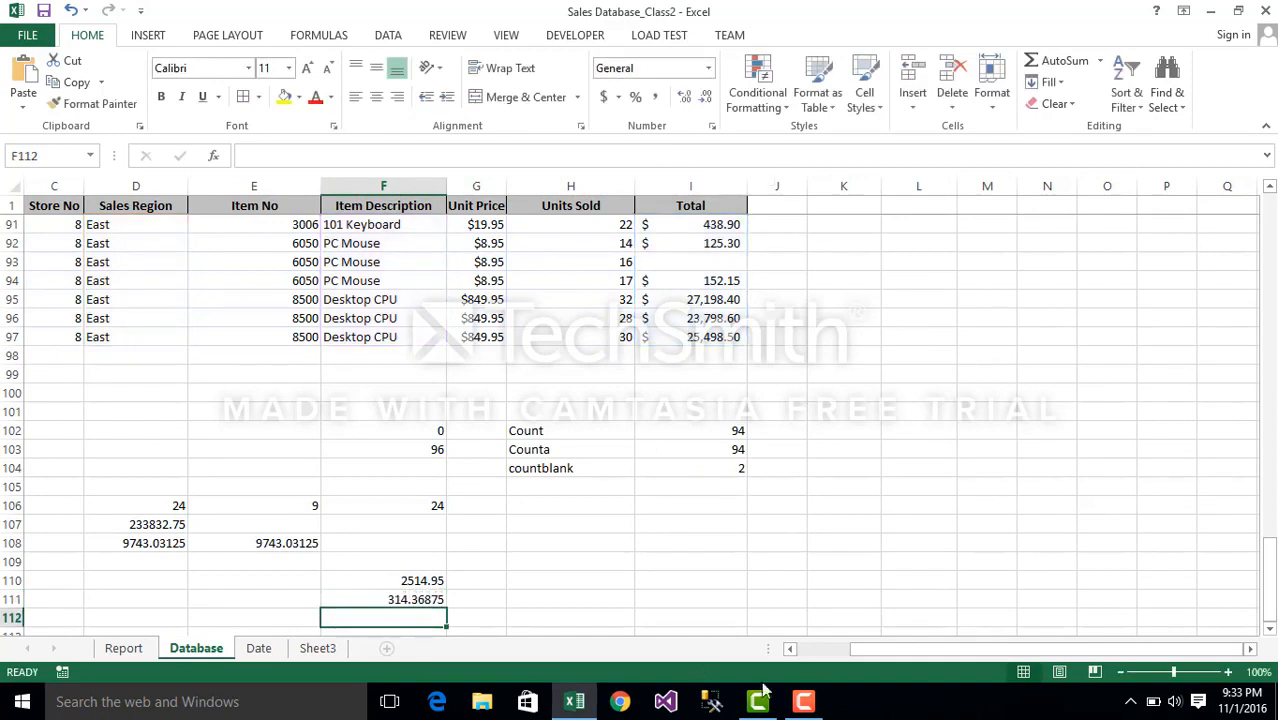
click(803, 701)
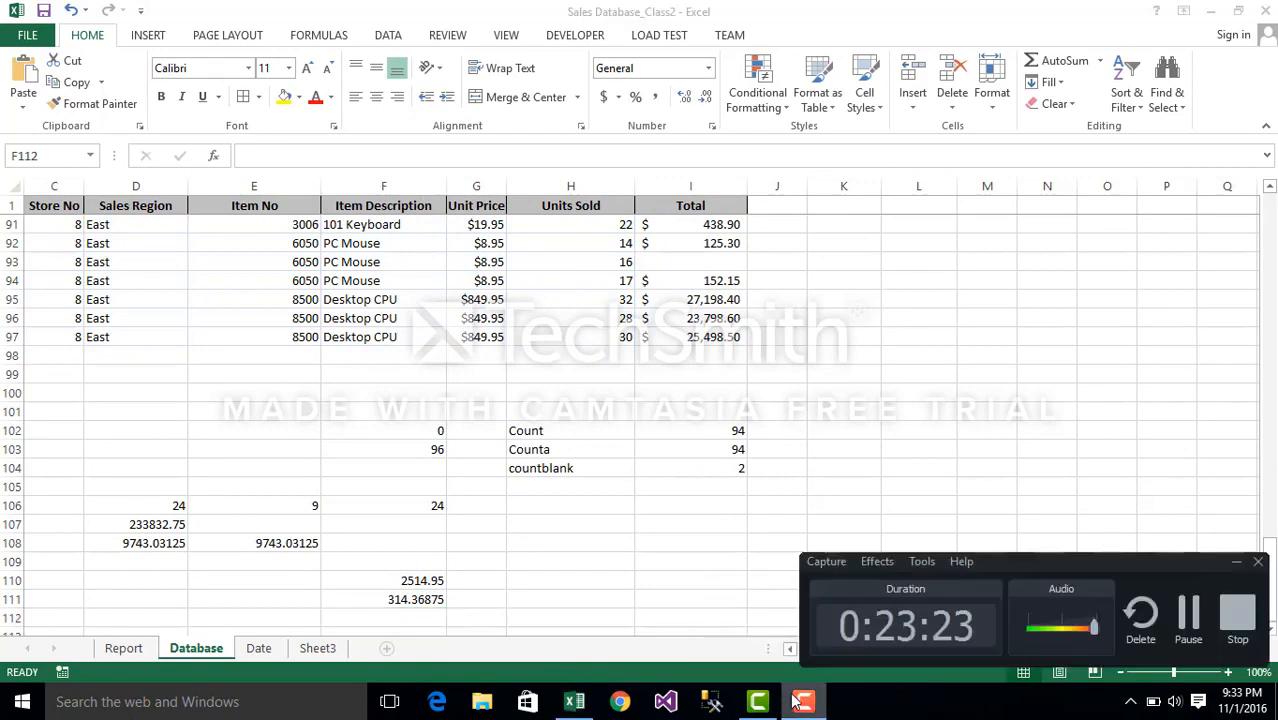